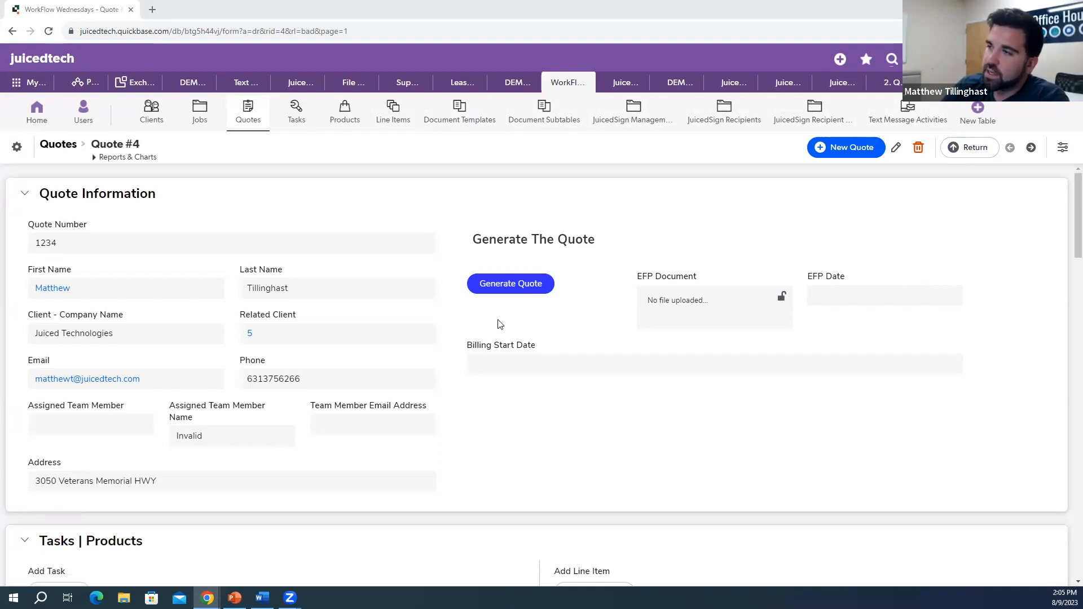
Step: Scroll past Quote #4's JuicedSign and Text Messages sections, then go to the Clients table
{"action": "scroll", "coordinate": [587, 229], "scroll_direction": "down", "scroll_amount": 12}
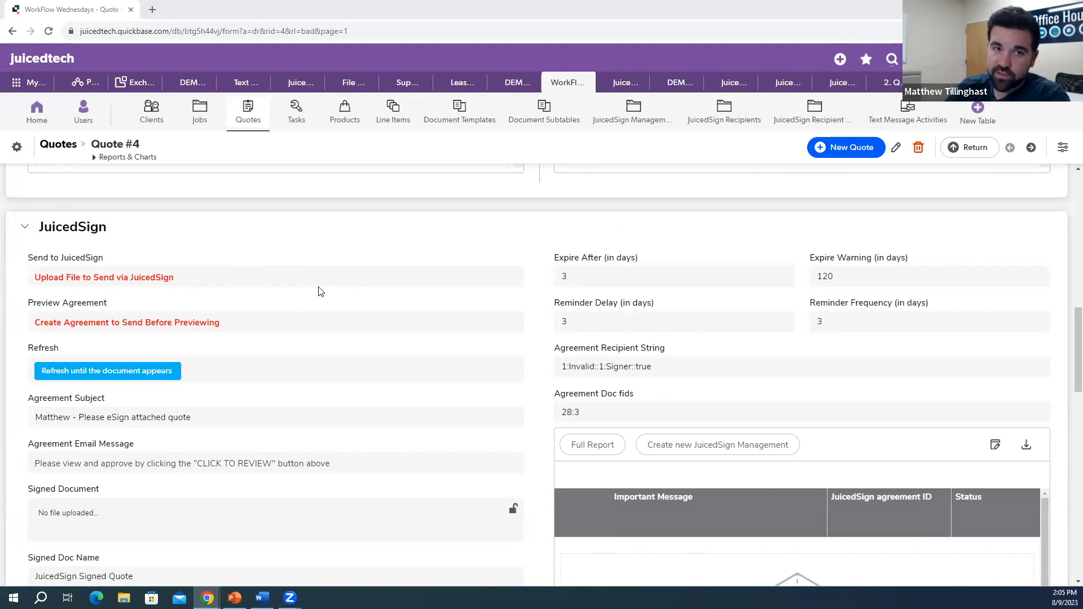
{"action": "scroll", "coordinate": [375, 298], "scroll_direction": "down", "scroll_amount": 10}
{"action": "scroll", "coordinate": [402, 306], "scroll_direction": "down", "scroll_amount": 3}
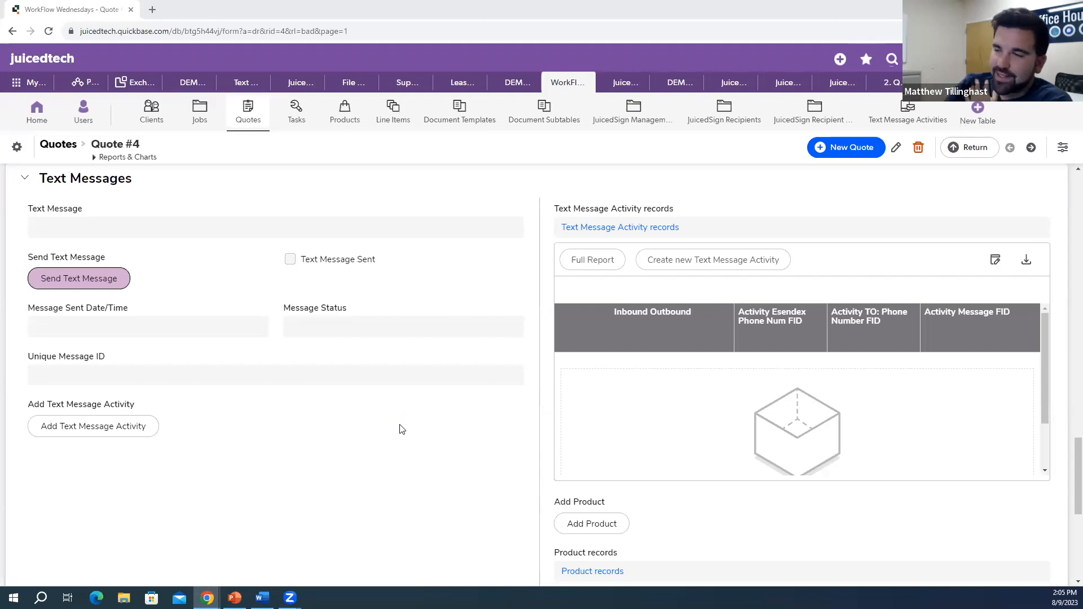
{"action": "left_click", "coordinate": [162, 119]}
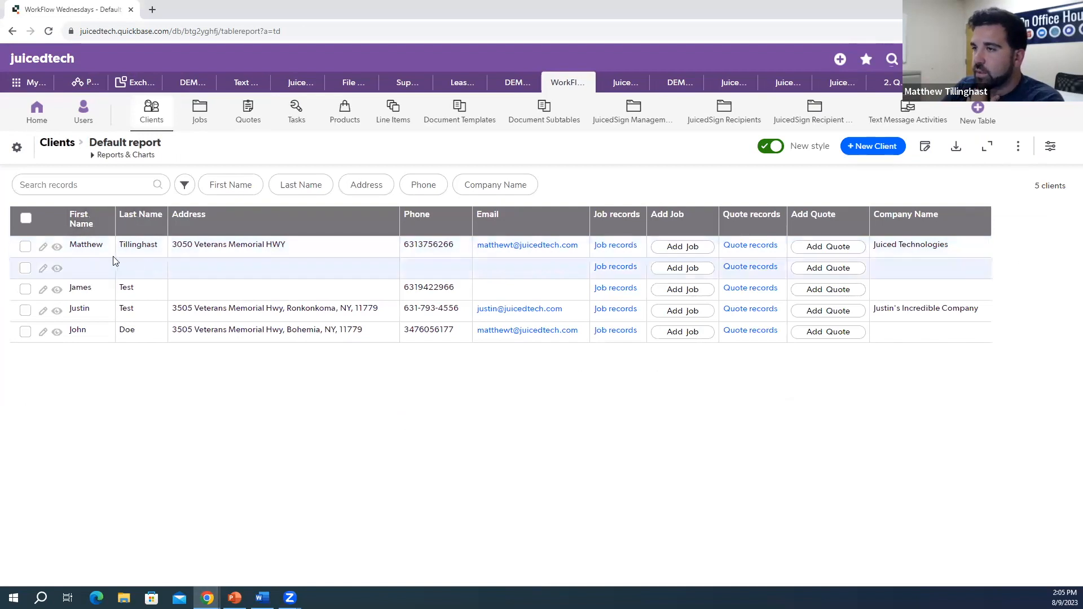
Step: Open the Client #5 record from the clients list and start a new blank browser tab
{"action": "left_click", "coordinate": [57, 247]}
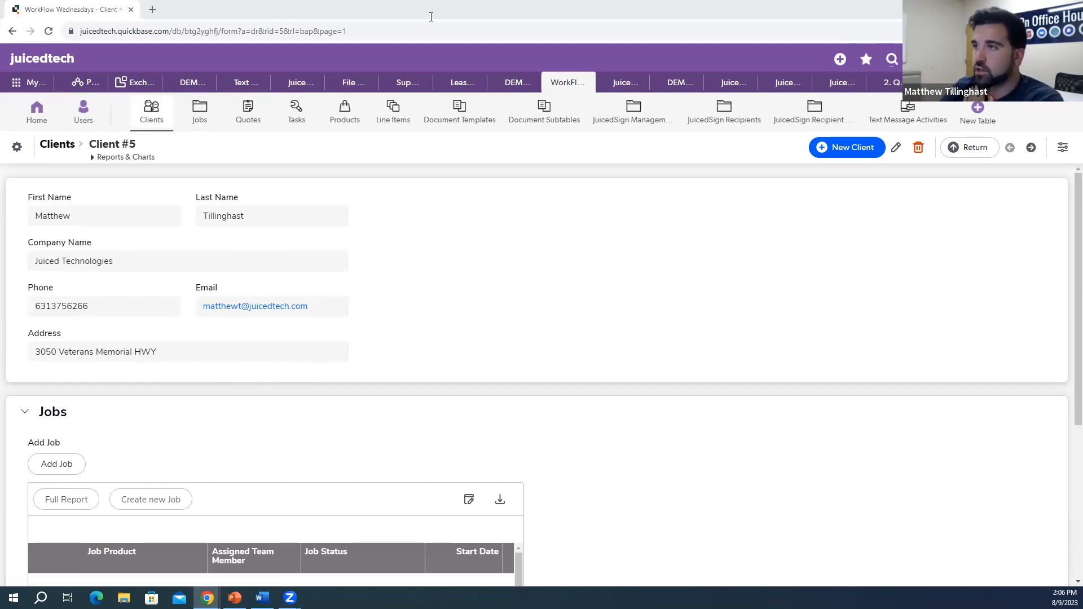
{"action": "key", "text": "ctrl+t"}
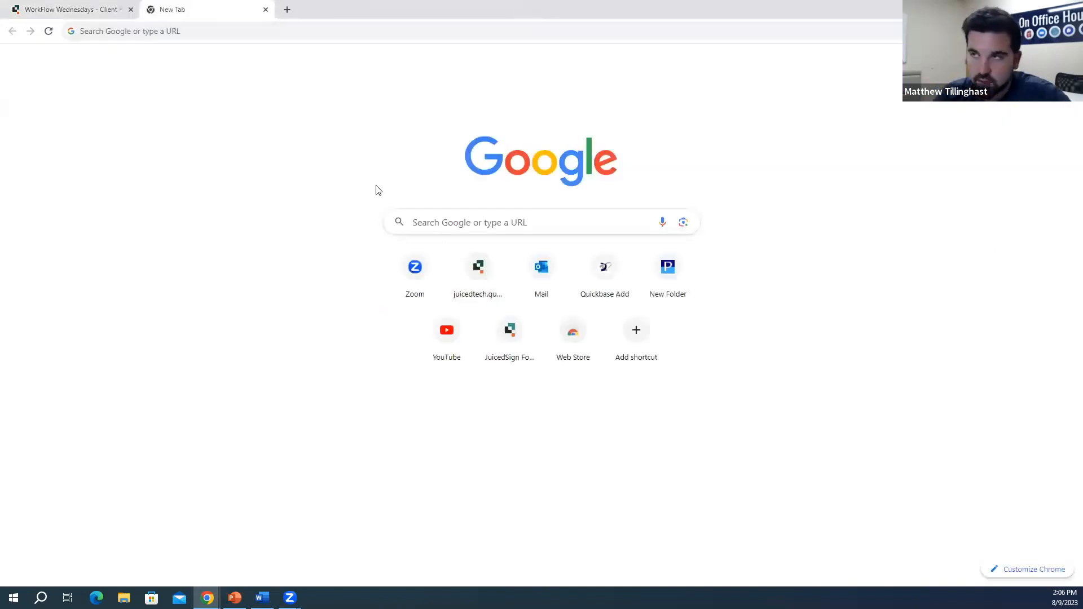
Step: Load juicedtech.com's Contact page in the new tab, then return to the Client #5 record
{"action": "left_click", "coordinate": [345, 37]}
{"action": "type", "text": "juicedtech.com"}
{"action": "key", "text": "Return"}
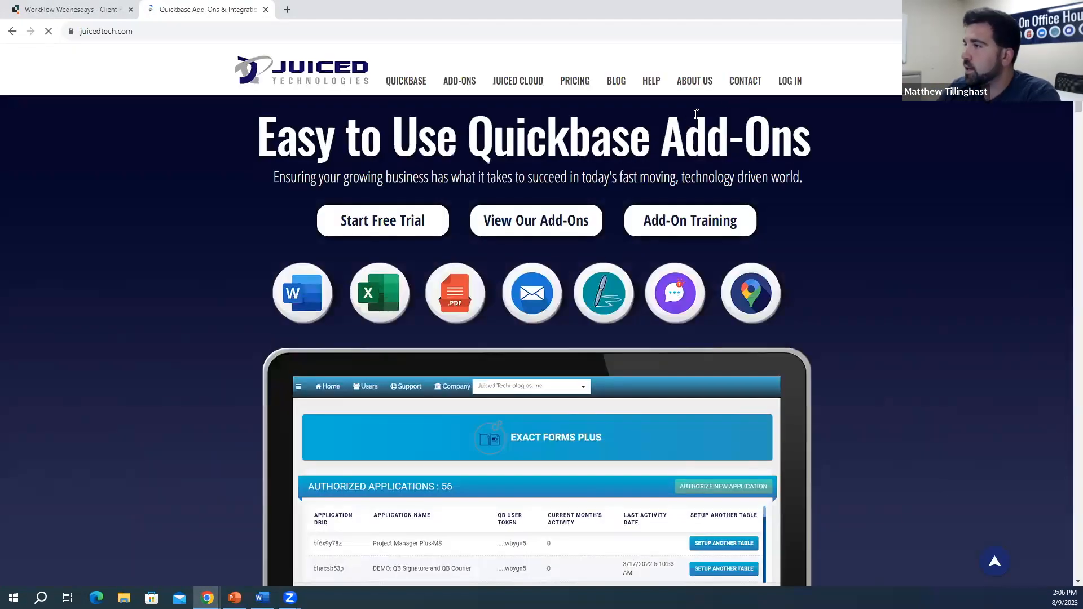
{"action": "left_click", "coordinate": [745, 82]}
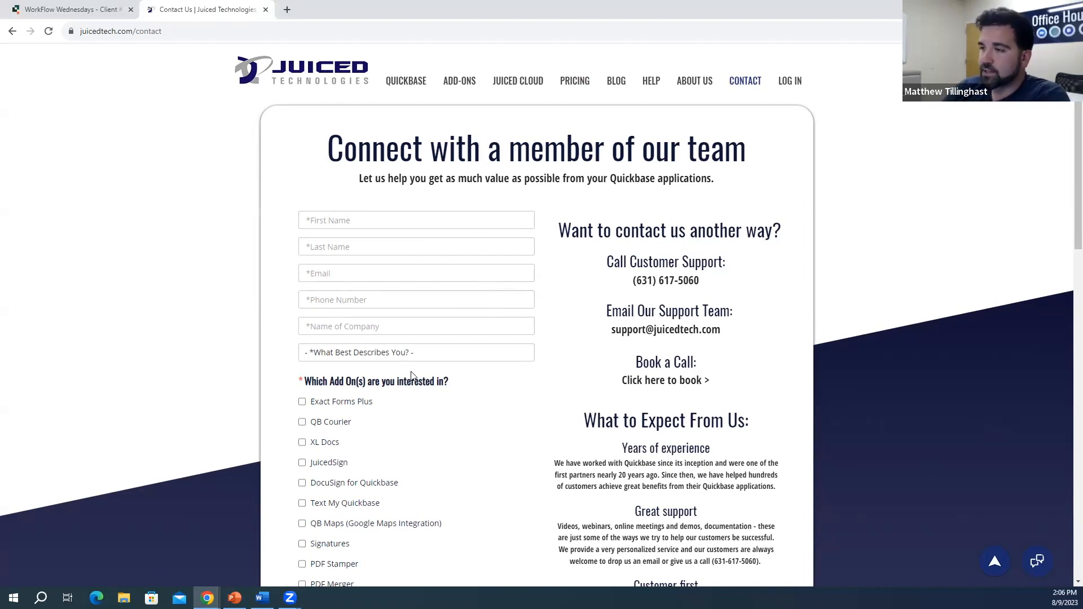
{"action": "left_click", "coordinate": [82, 9]}
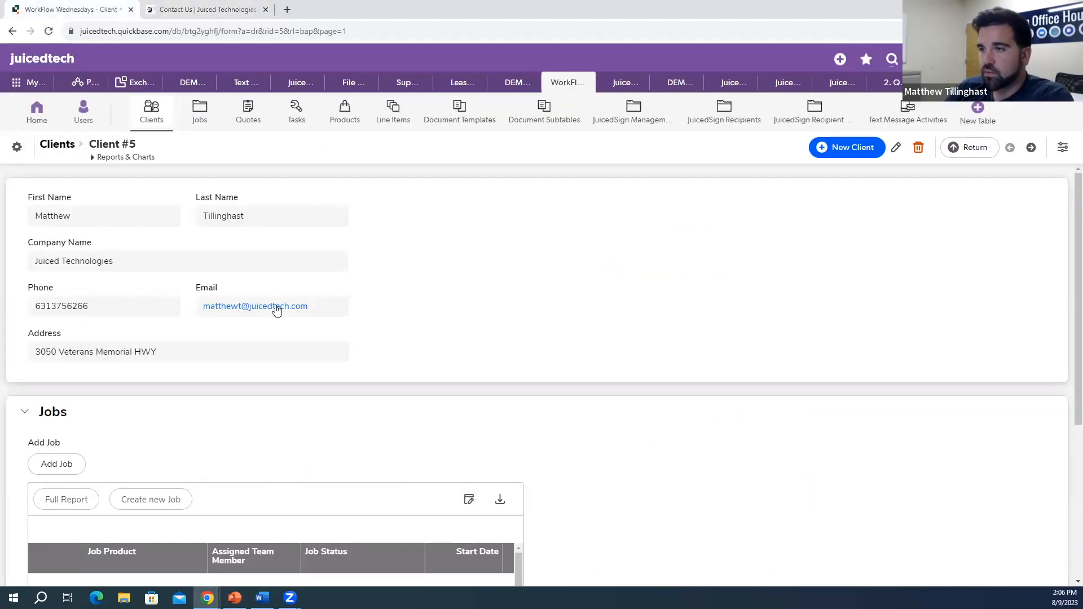
Step: Start an Add Job form from Client #5's record, glancing at the Contact Us page before returning
{"action": "scroll", "coordinate": [322, 345], "scroll_direction": "down", "scroll_amount": 5}
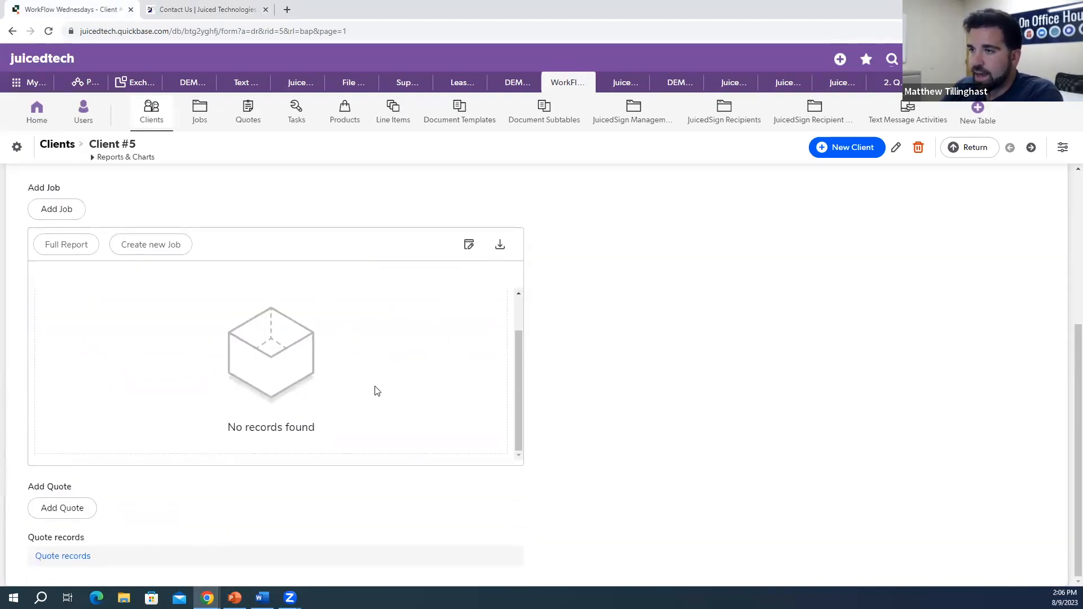
{"action": "left_click", "coordinate": [75, 213]}
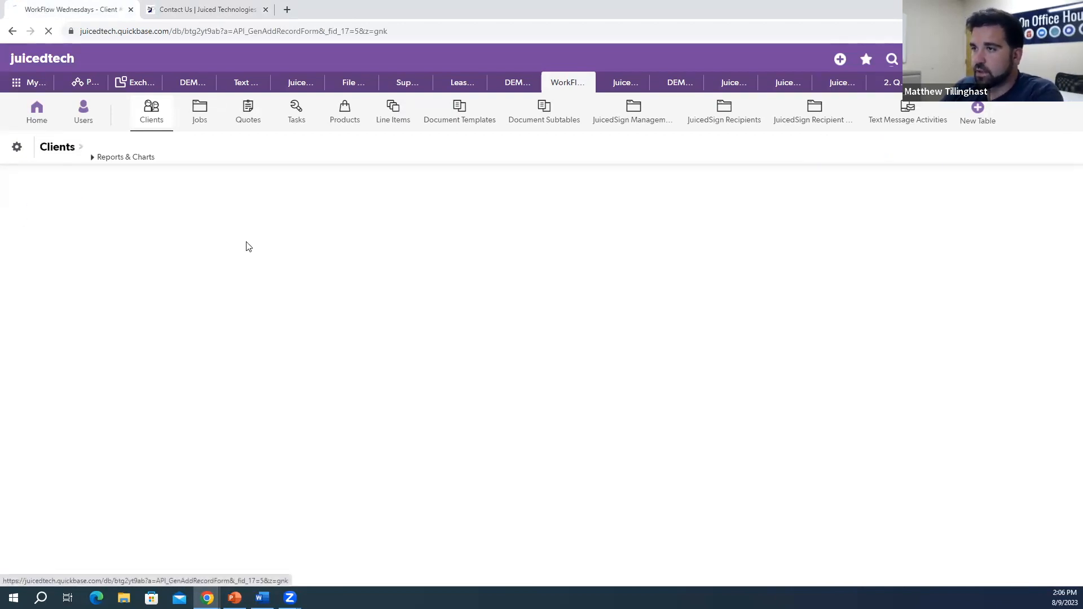
{"action": "left_click", "coordinate": [193, 8]}
{"action": "scroll", "coordinate": [384, 384], "scroll_direction": "down", "scroll_amount": 1}
{"action": "scroll", "coordinate": [370, 357], "scroll_direction": "down", "scroll_amount": 1}
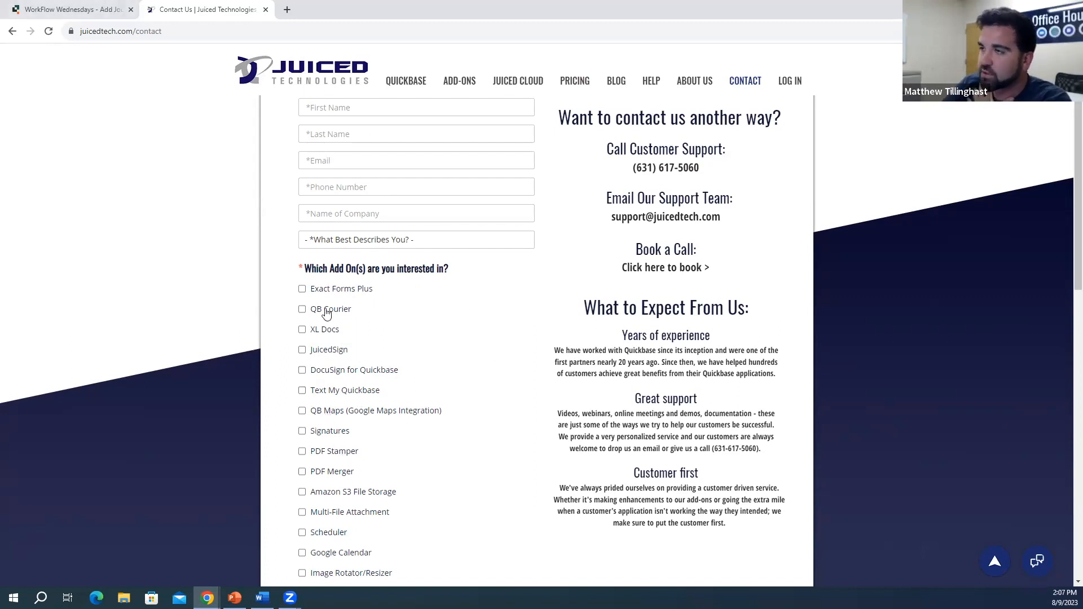
{"action": "left_click", "coordinate": [108, 6]}
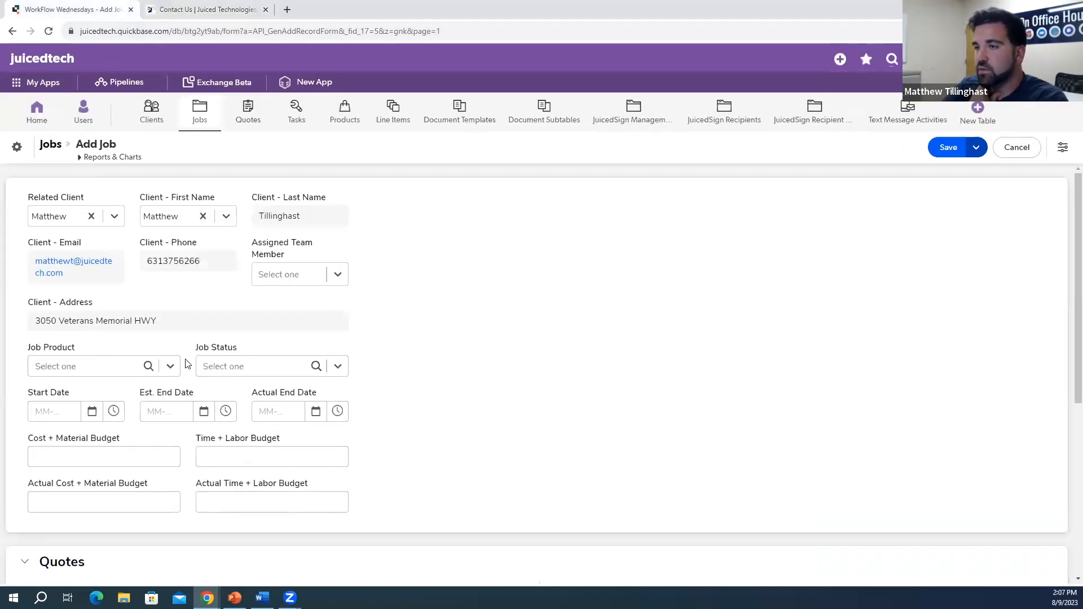
Step: Save an Air Conditioning job, status Pending, starting today and ending 09-30-2023
{"action": "scroll", "coordinate": [180, 370], "scroll_direction": "down", "scroll_amount": 2}
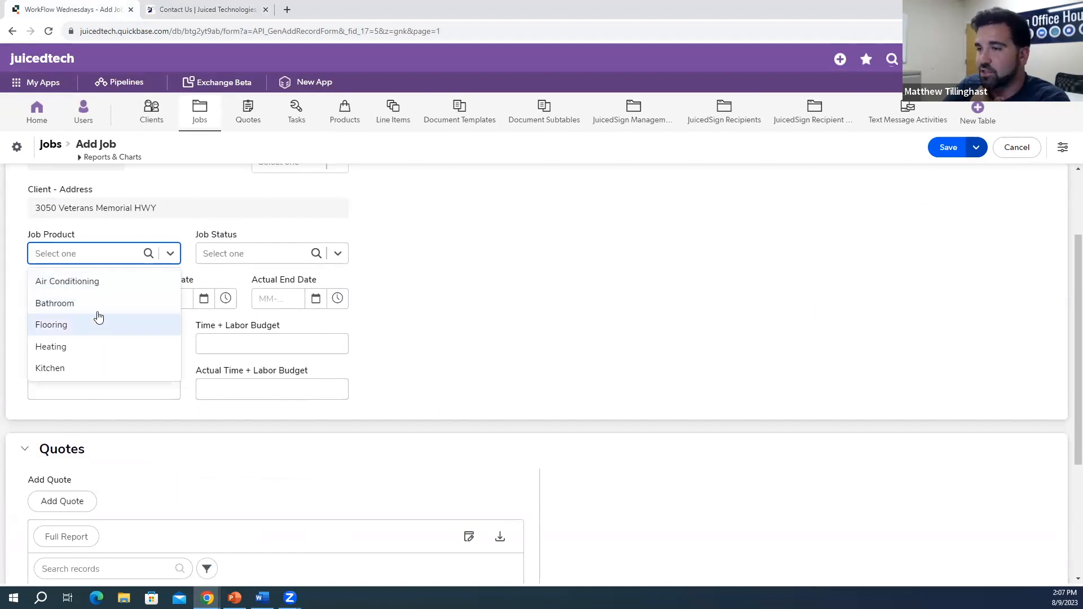
{"action": "left_click", "coordinate": [98, 287]}
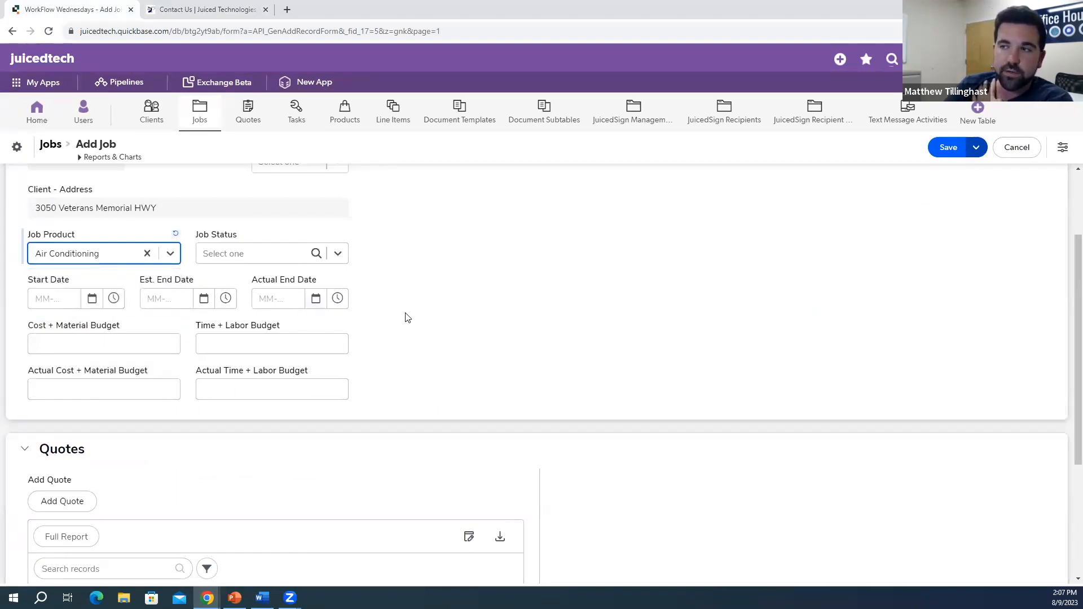
{"action": "left_click", "coordinate": [341, 255]}
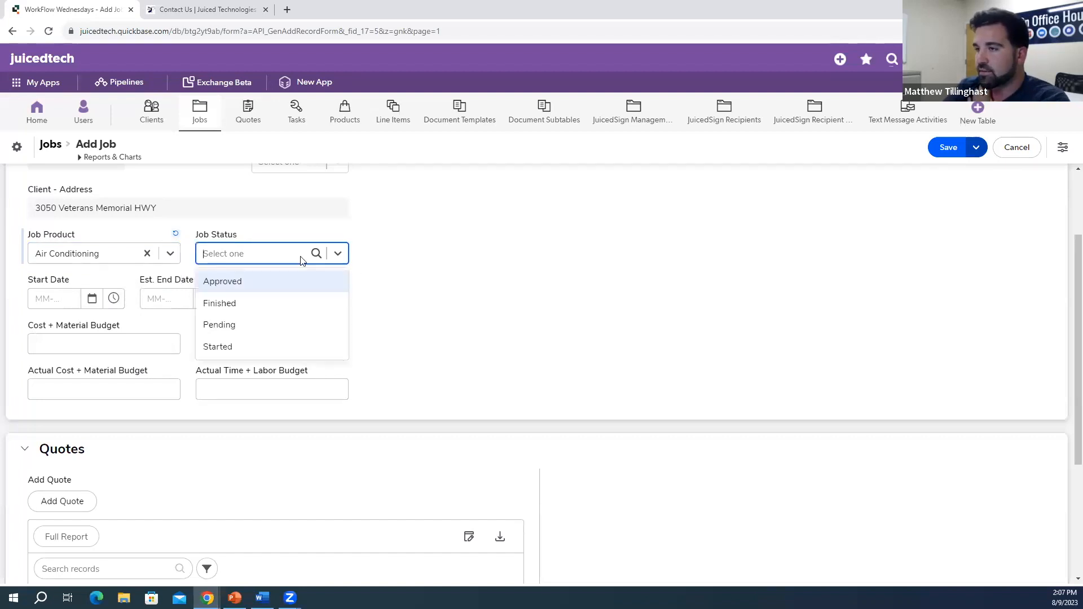
{"action": "left_click", "coordinate": [231, 328]}
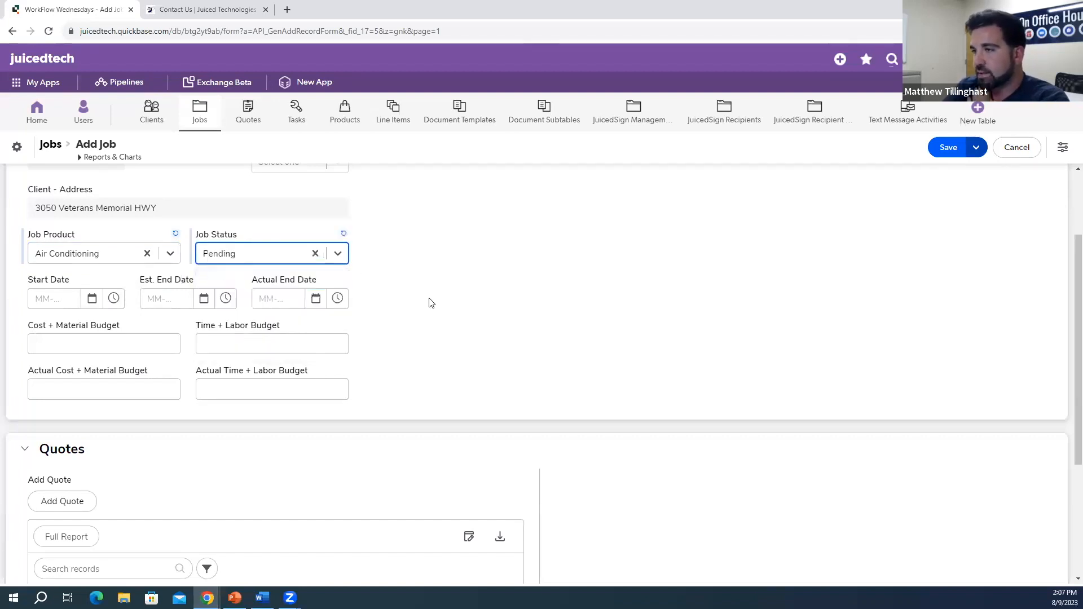
{"action": "left_click", "coordinate": [91, 299]}
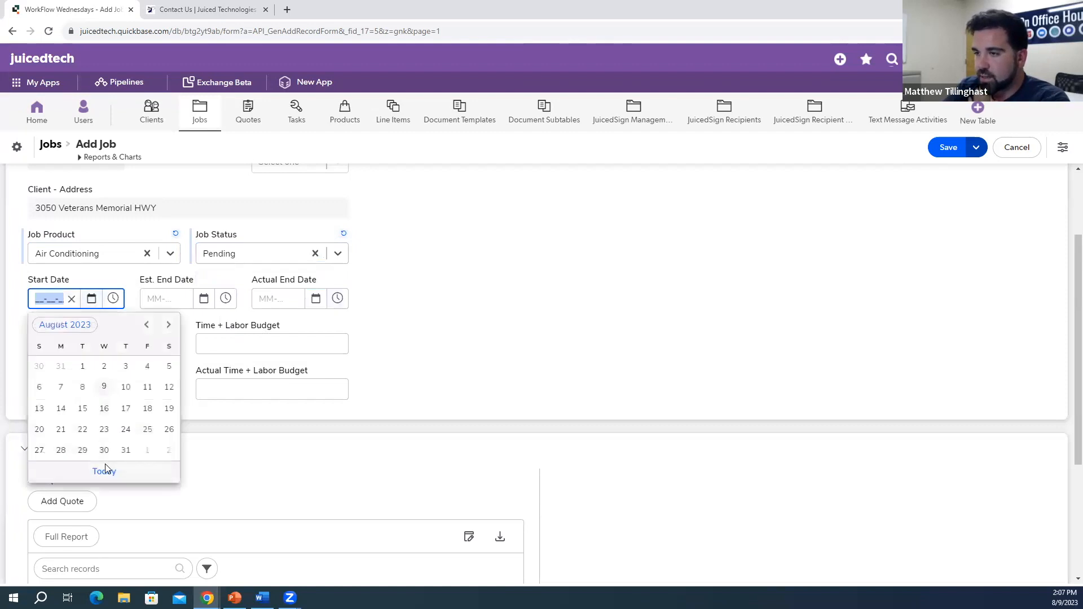
{"action": "left_click", "coordinate": [118, 470]}
{"action": "left_click", "coordinate": [204, 299]}
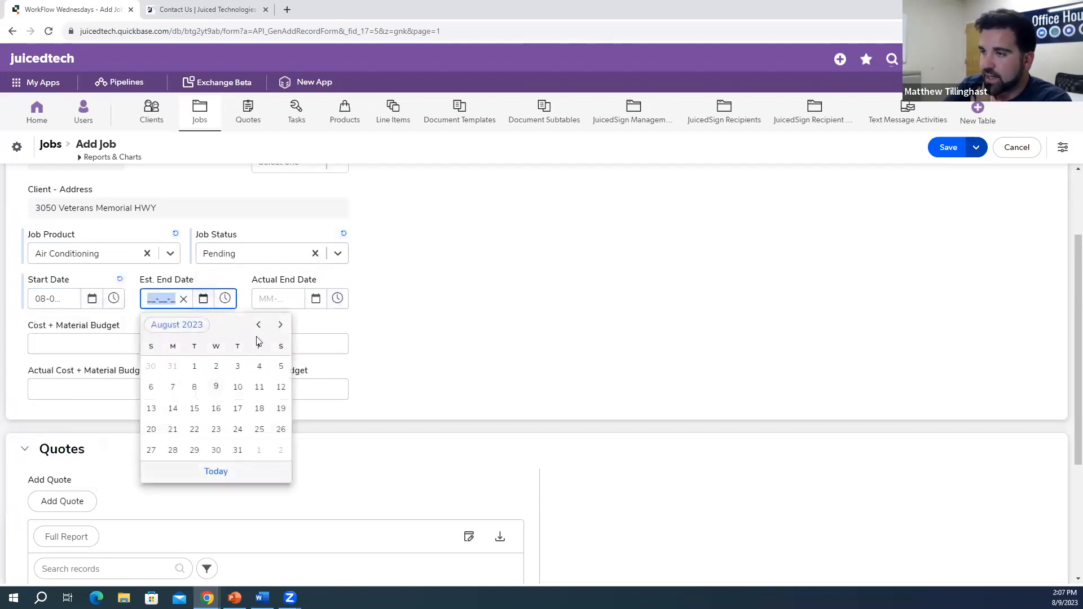
{"action": "left_click", "coordinate": [280, 326]}
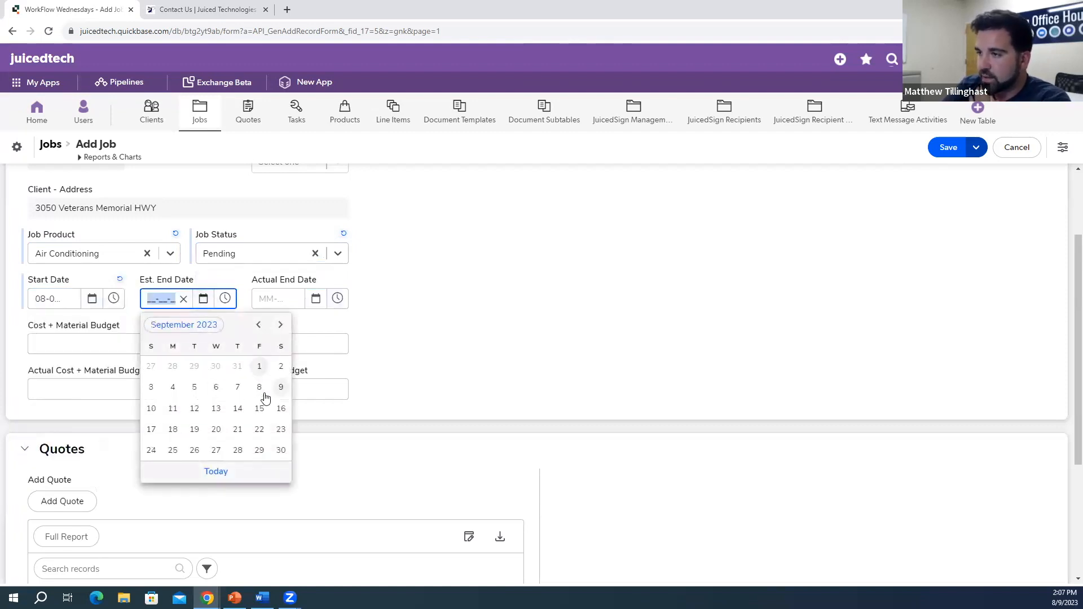
{"action": "left_click", "coordinate": [281, 451]}
{"action": "left_click", "coordinate": [368, 356]}
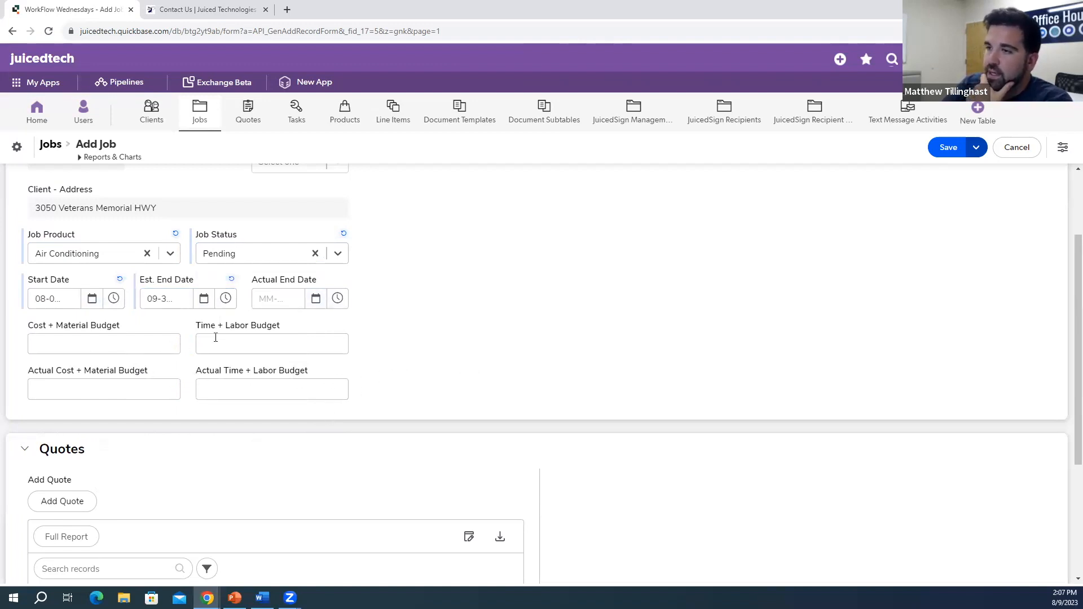
{"action": "scroll", "coordinate": [376, 403], "scroll_direction": "down", "scroll_amount": 3}
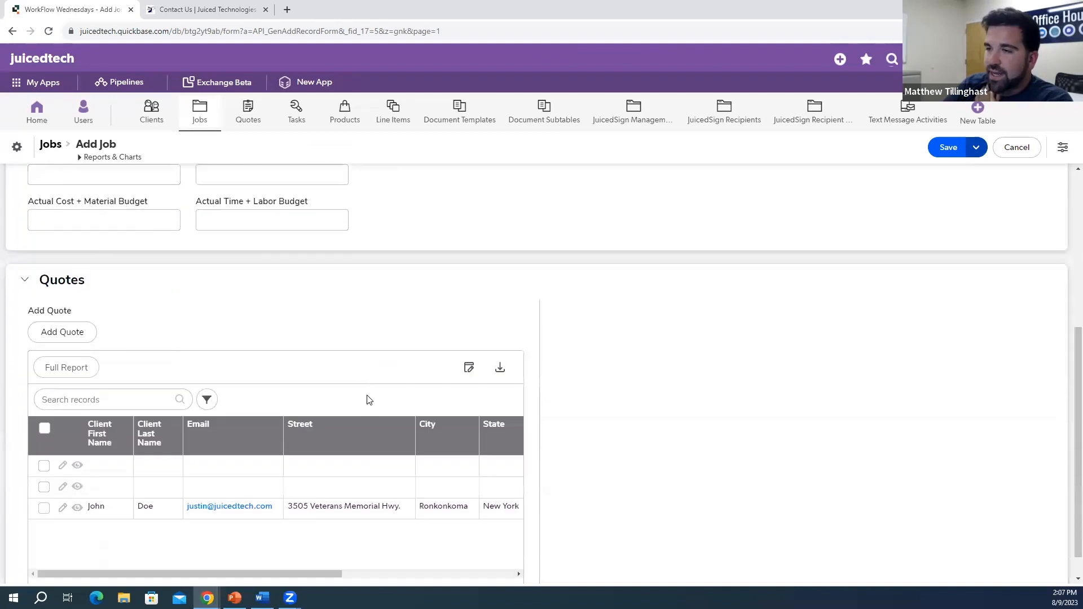
{"action": "left_click", "coordinate": [936, 148]}
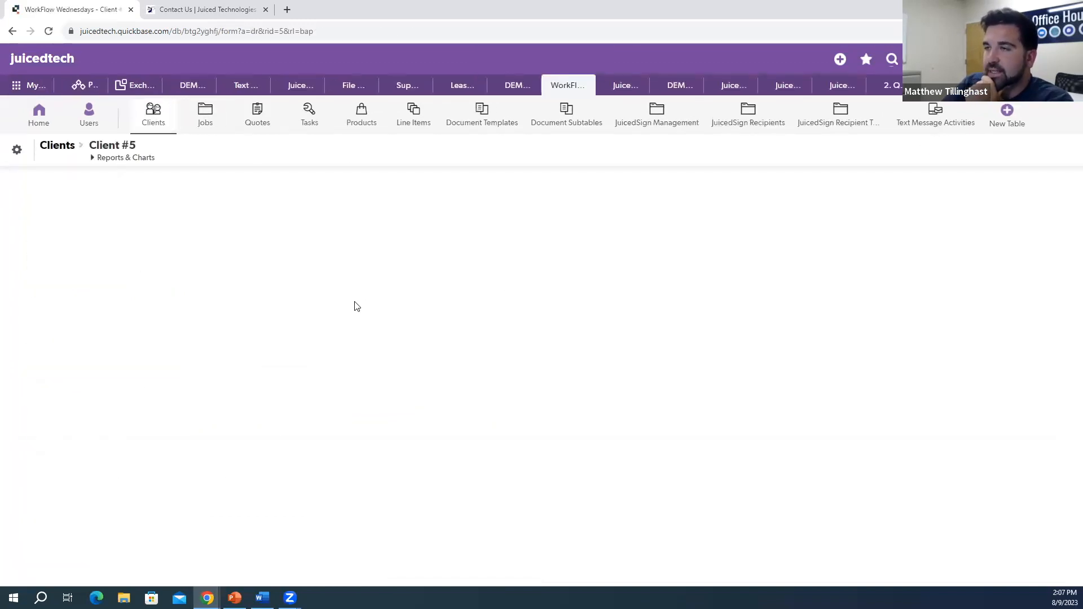
Step: Start a new quote for the client with Quote Number 123
{"action": "scroll", "coordinate": [266, 266], "scroll_direction": "down", "scroll_amount": 4}
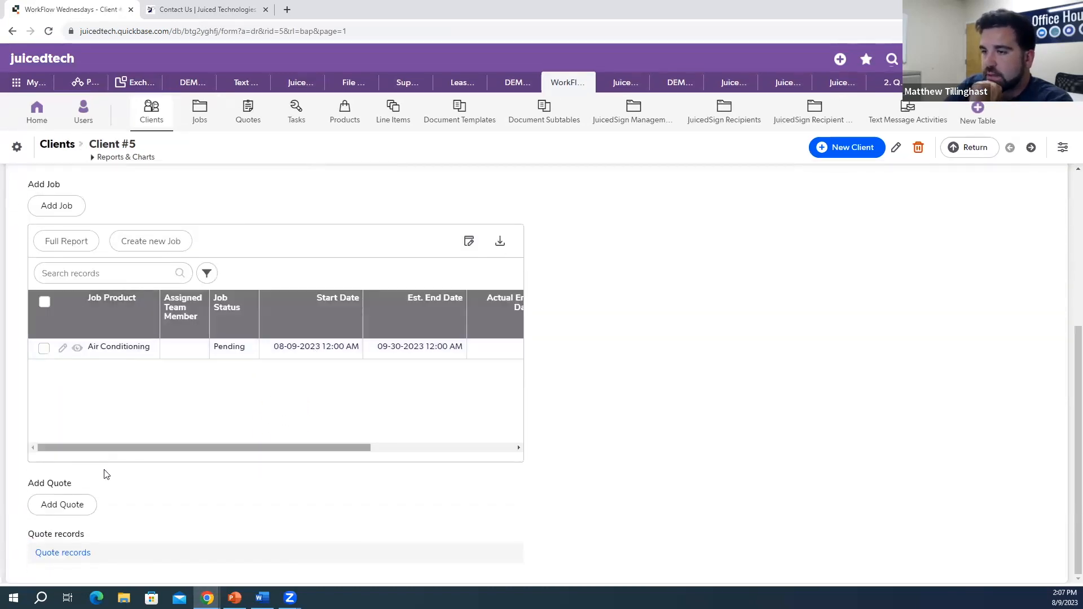
{"action": "left_click", "coordinate": [80, 505]}
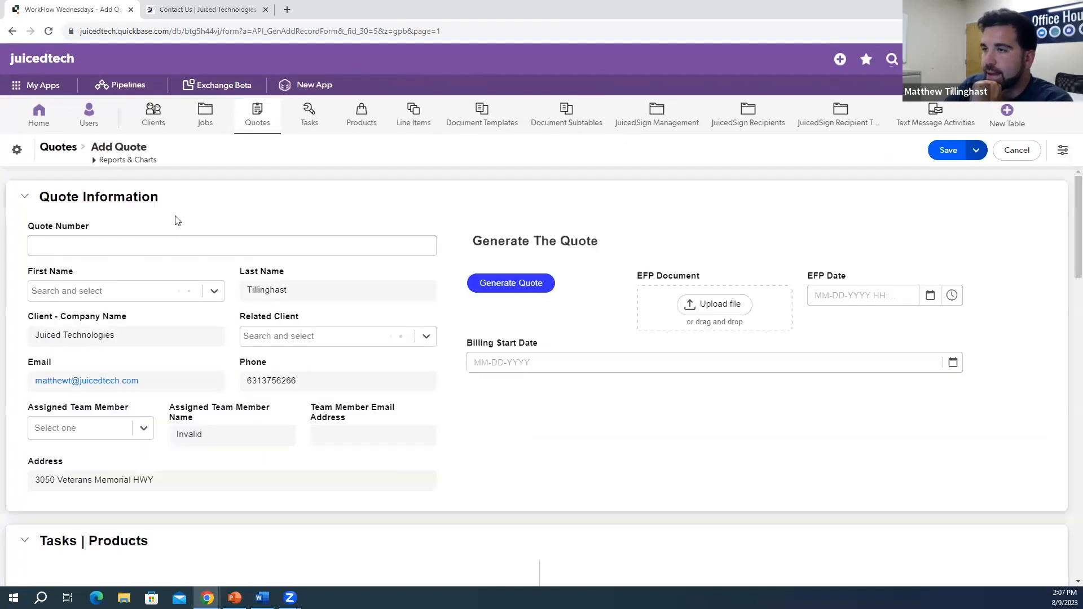
{"action": "left_click", "coordinate": [105, 248]}
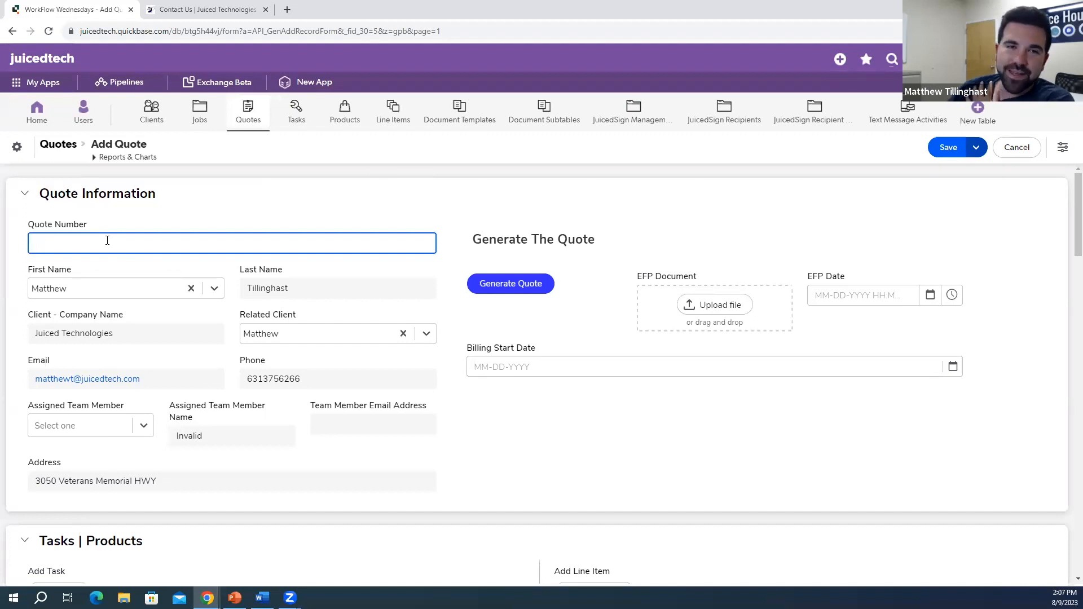
{"action": "type", "text": "123"}
{"action": "left_click", "coordinate": [213, 218]}
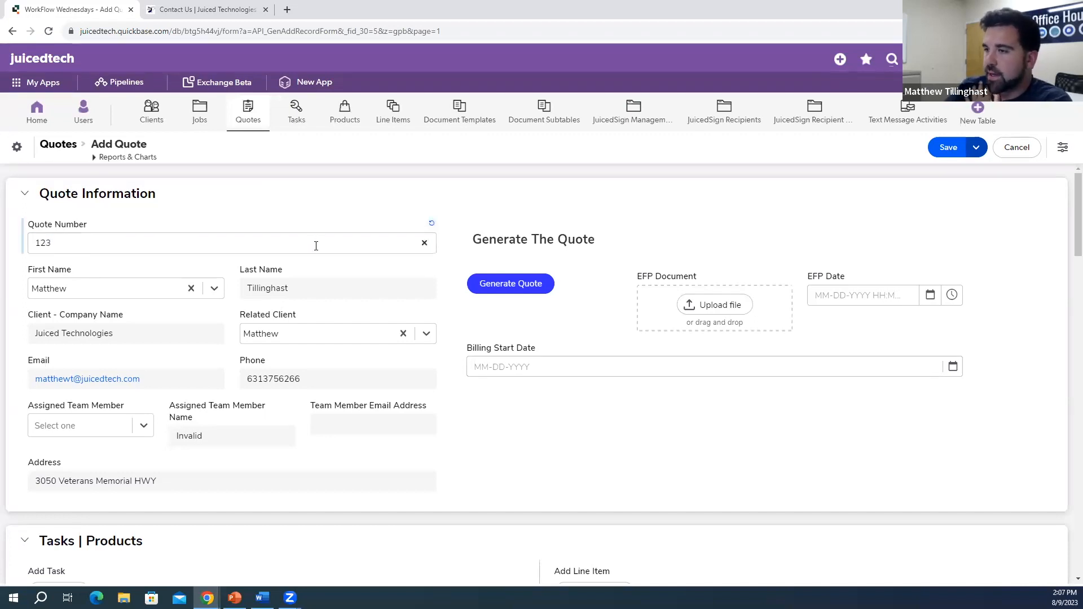
Step: Assign a team member to quote 123, then switch over to the Contact Us page
{"action": "scroll", "coordinate": [276, 226], "scroll_direction": "down", "scroll_amount": 2}
{"action": "left_click", "coordinate": [140, 318]}
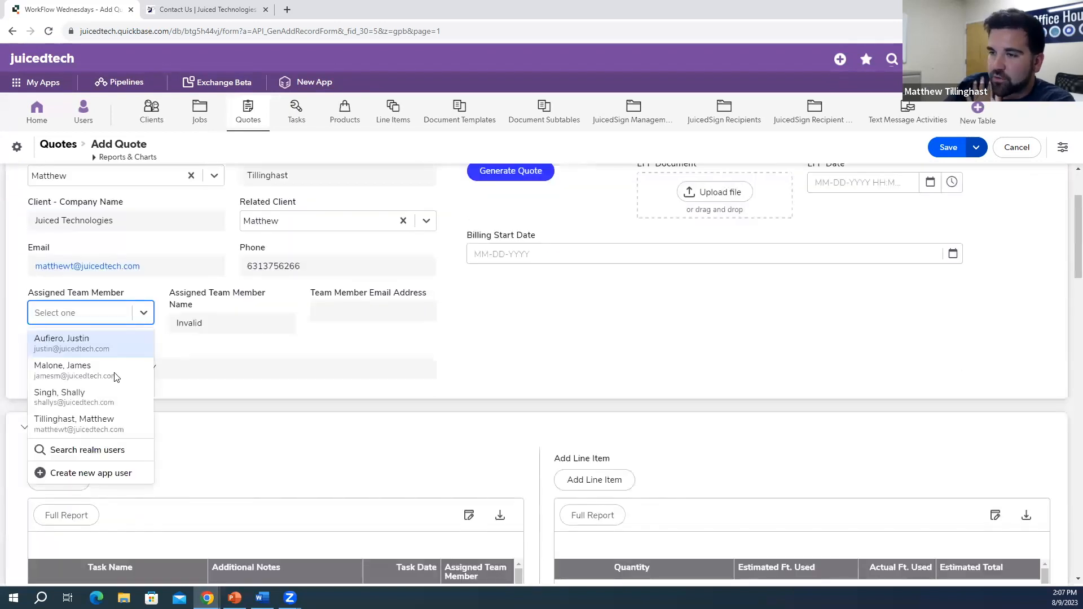
{"action": "left_click", "coordinate": [117, 420]}
{"action": "left_click", "coordinate": [294, 379]}
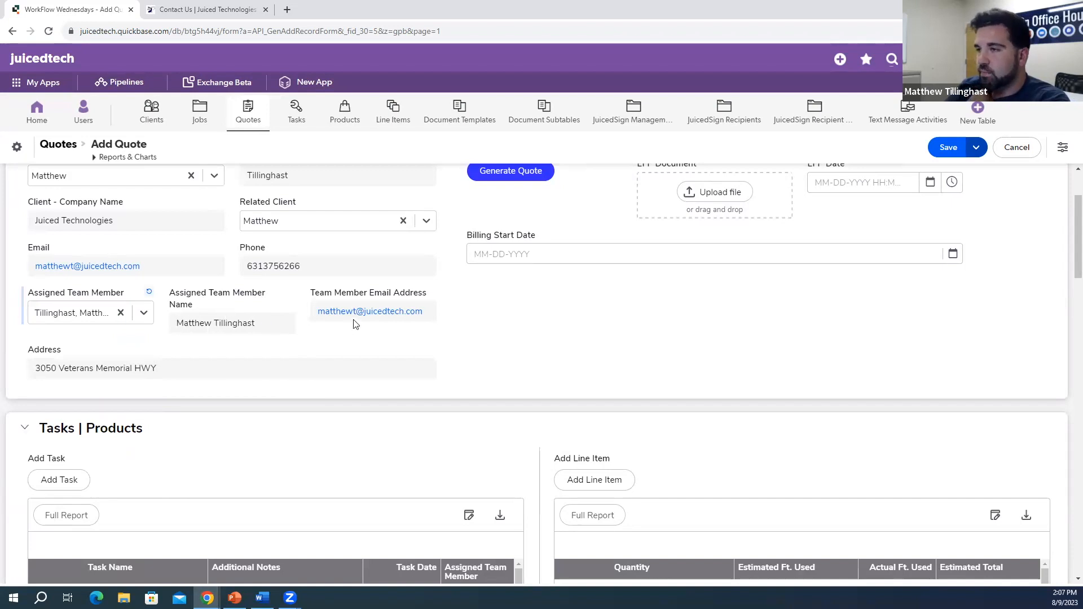
{"action": "scroll", "coordinate": [530, 330], "scroll_direction": "down", "scroll_amount": 3}
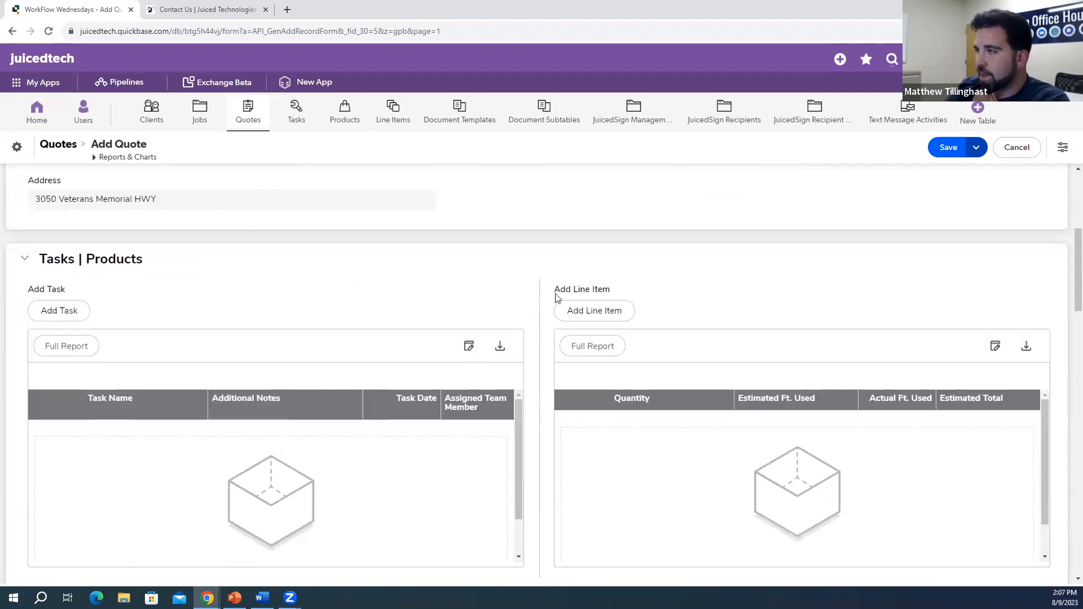
{"action": "scroll", "coordinate": [225, 230], "scroll_direction": "down", "scroll_amount": 2}
{"action": "scroll", "coordinate": [113, 288], "scroll_direction": "up", "scroll_amount": 2}
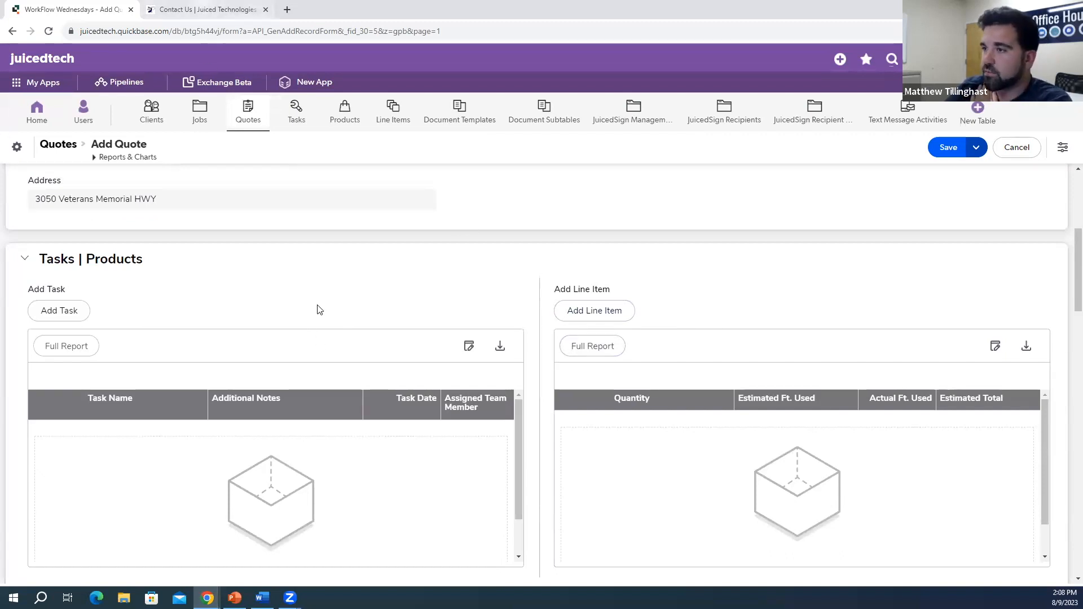
{"action": "key", "text": "ctrl+Tab"}
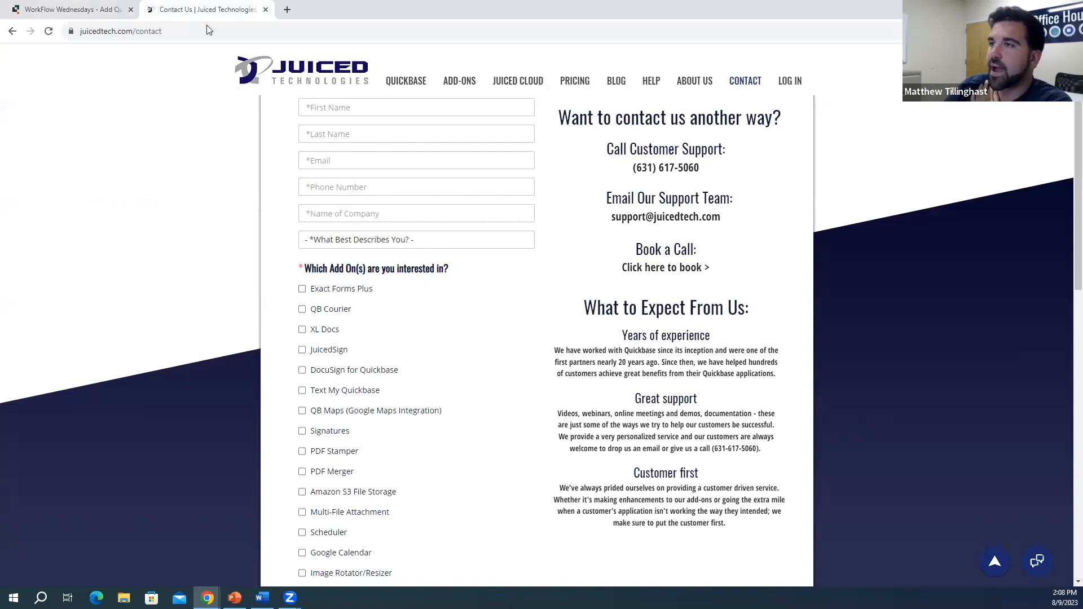
Step: Switch back to the WorkFlow Wednesdays tab showing the unsaved Add Quote form
{"action": "left_click", "coordinate": [103, 6]}
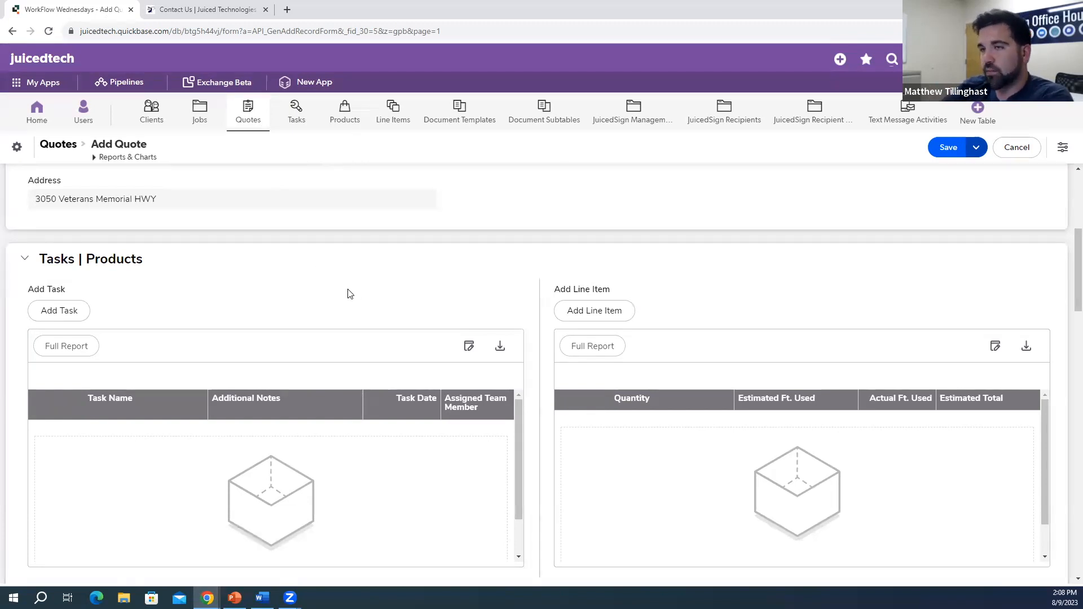
Step: Add a task named 'Inspect current Unit' with notes 'Review the current AC Unit'
{"action": "left_click", "coordinate": [76, 320]}
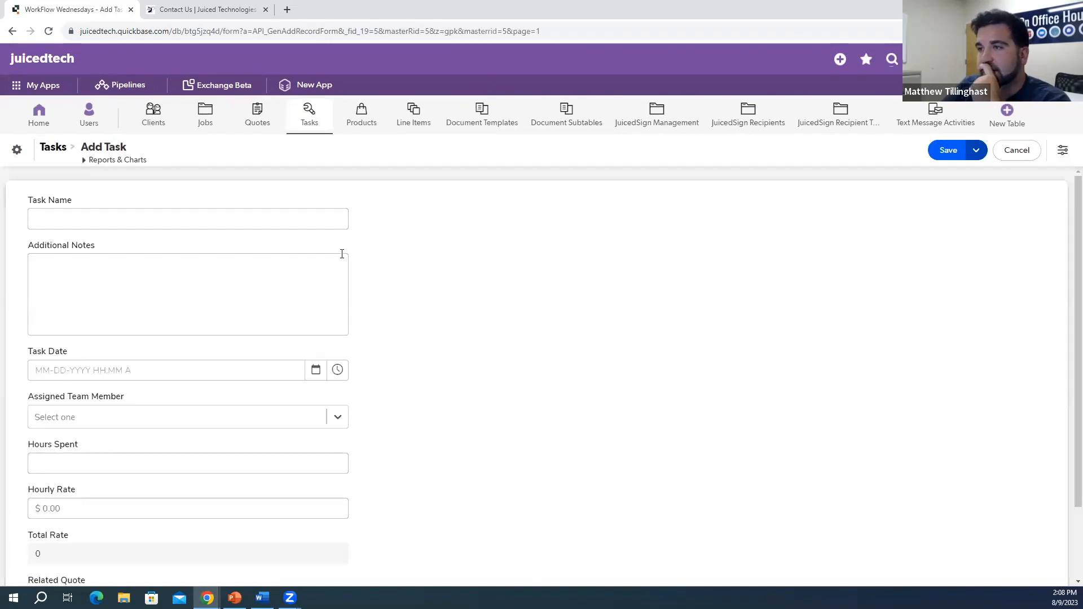
{"action": "left_click", "coordinate": [259, 219]}
{"action": "type", "text": "Inspect current Unit"}
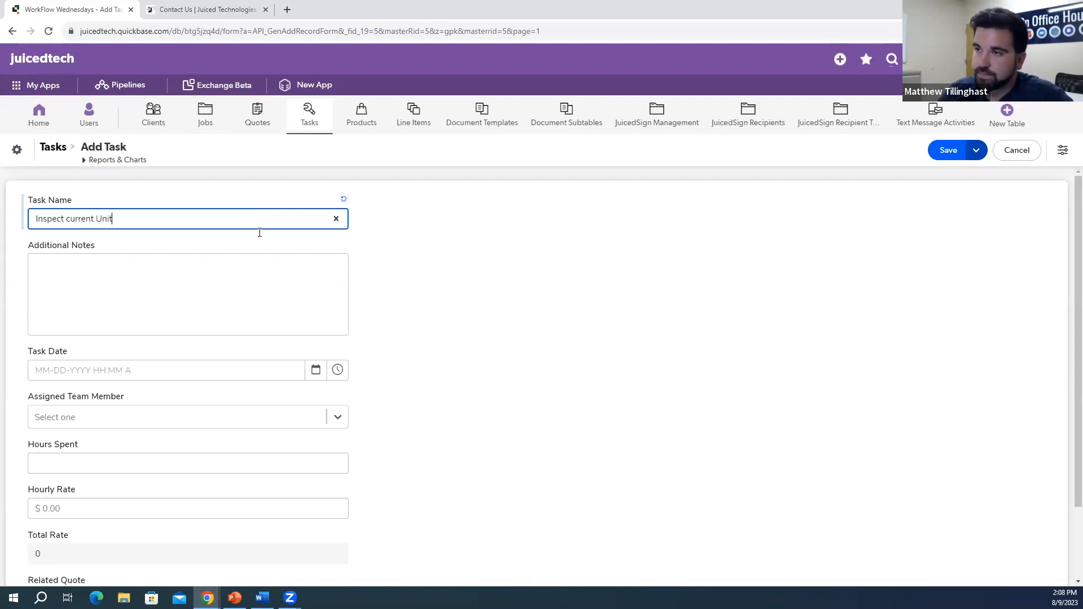
{"action": "left_click", "coordinate": [211, 285]}
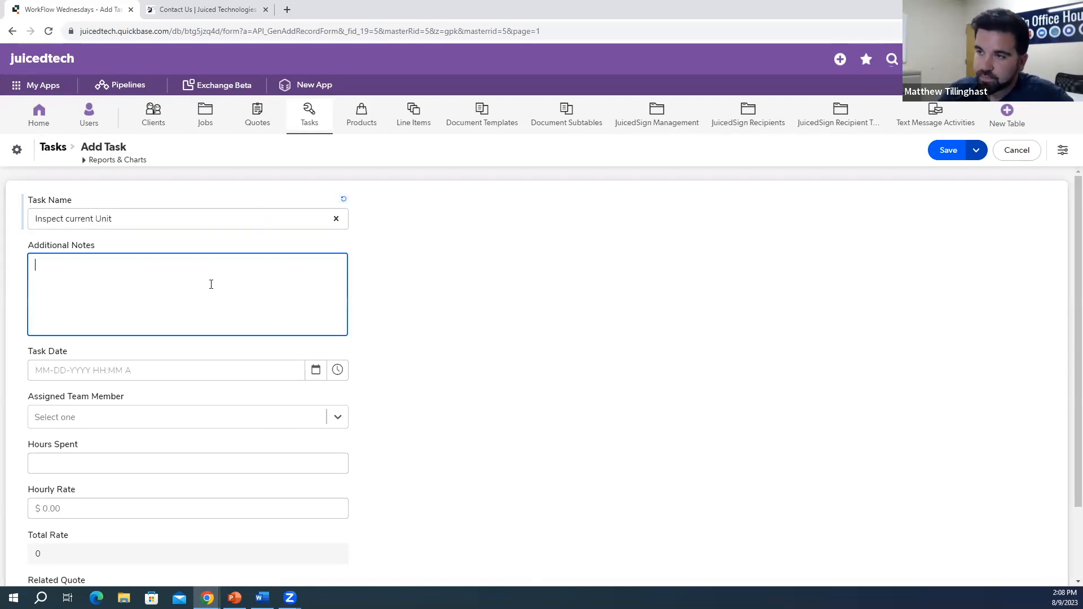
{"action": "type", "text": "Review the current AC Unit"}
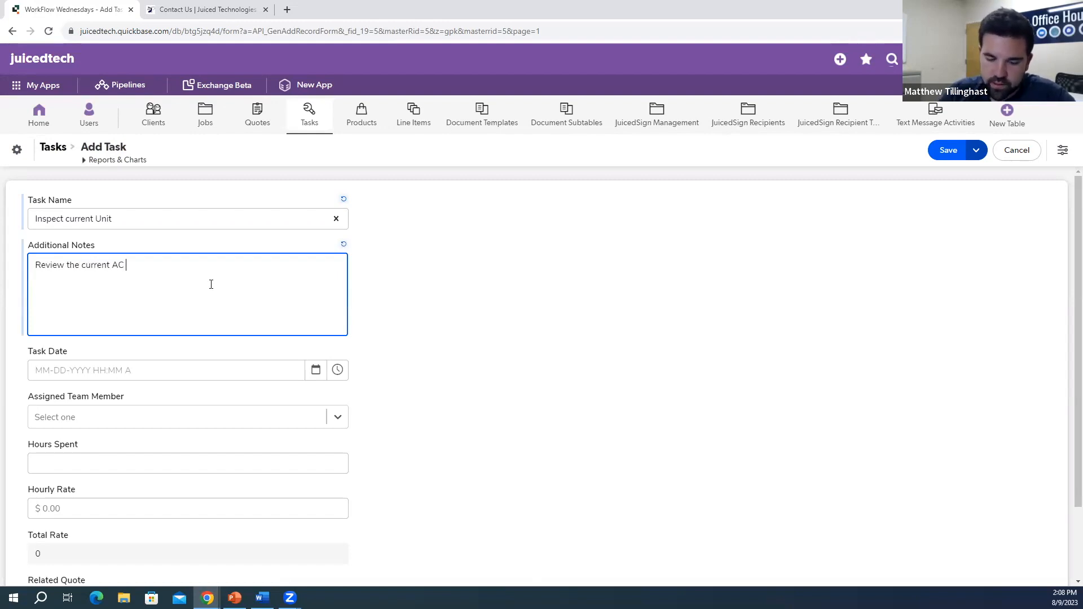
Step: Set the task date to today and assign the task to a team member
{"action": "left_click", "coordinate": [337, 371]}
{"action": "left_click", "coordinate": [315, 370]}
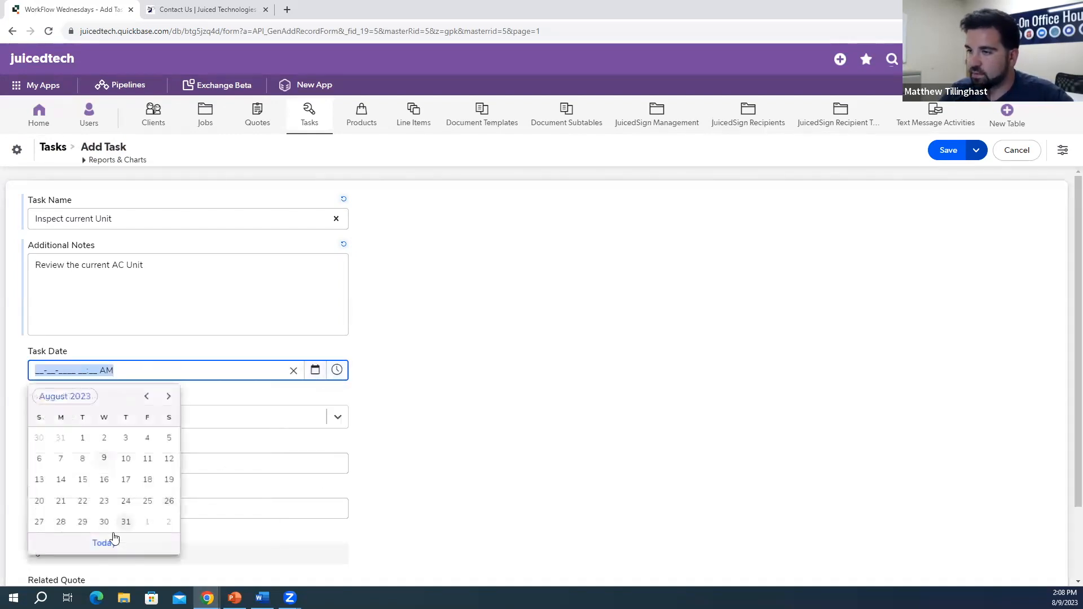
{"action": "left_click", "coordinate": [107, 541]}
{"action": "left_click", "coordinate": [532, 381]}
{"action": "scroll", "coordinate": [467, 369], "scroll_direction": "down", "scroll_amount": 3}
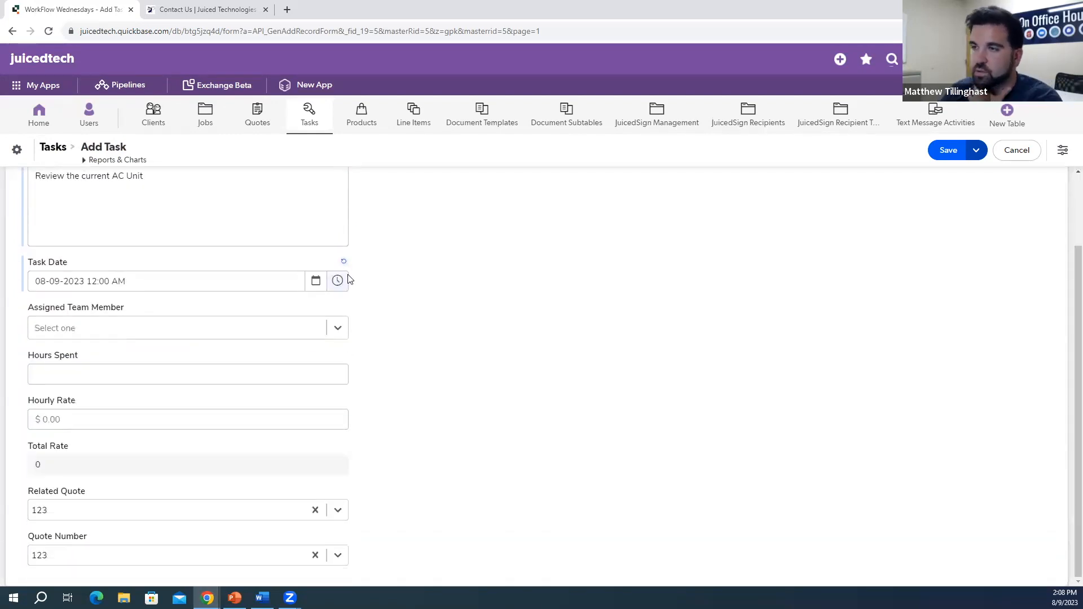
{"action": "left_click", "coordinate": [338, 328]}
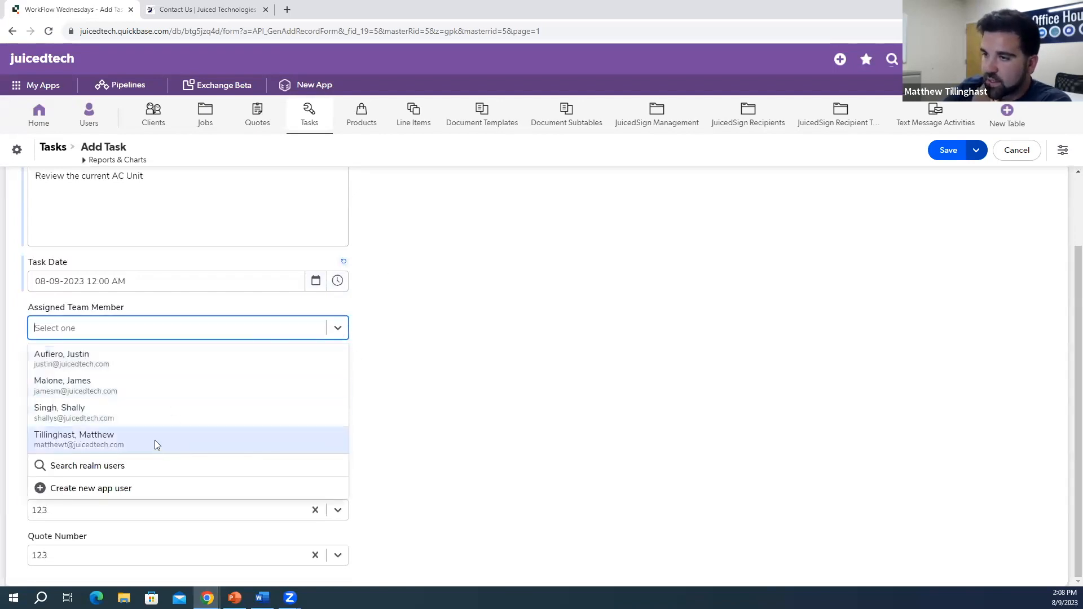
{"action": "left_click", "coordinate": [210, 359]}
{"action": "left_click", "coordinate": [588, 358]}
Step: Enter 0.5 hours at a rate of 100, totalling 50, and save the task
{"action": "left_click", "coordinate": [257, 377]}
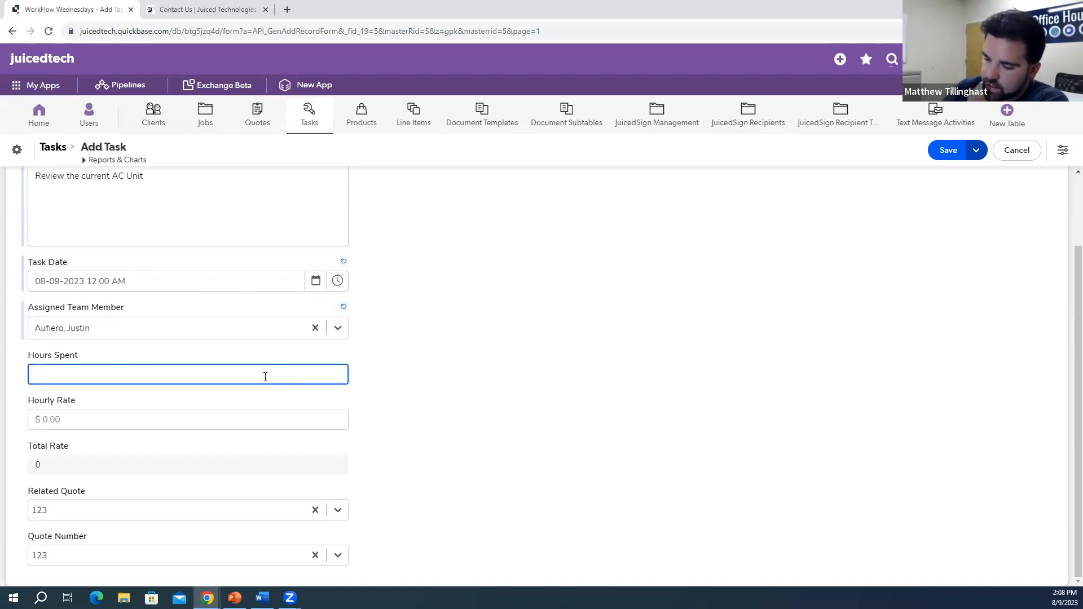
{"action": "type", "text": ".5"}
{"action": "left_click", "coordinate": [543, 408]}
{"action": "left_click", "coordinate": [164, 422]}
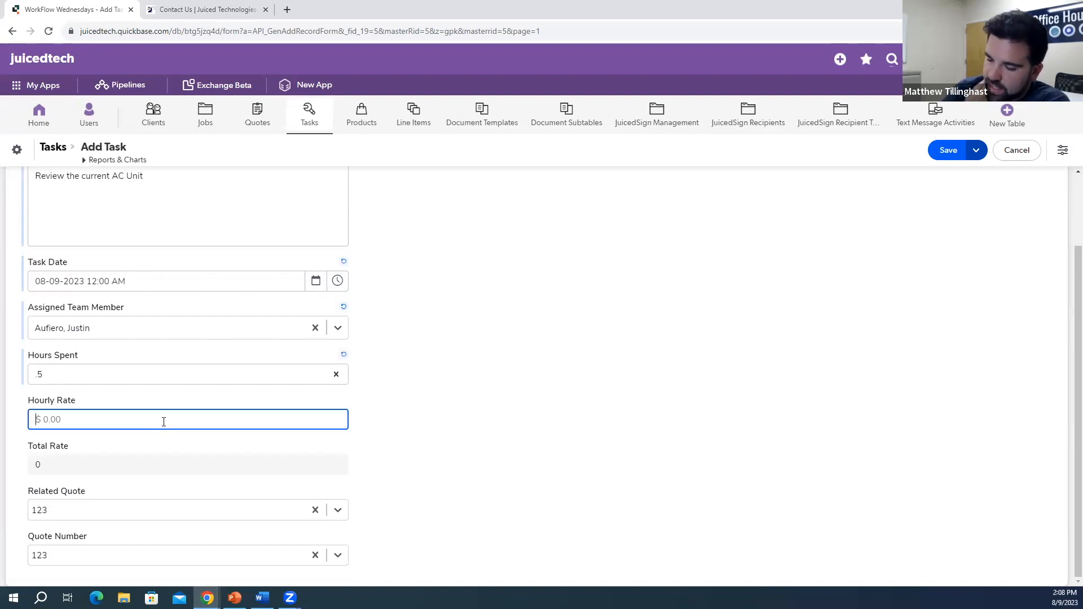
{"action": "type", "text": "100"}
{"action": "left_click", "coordinate": [457, 424]}
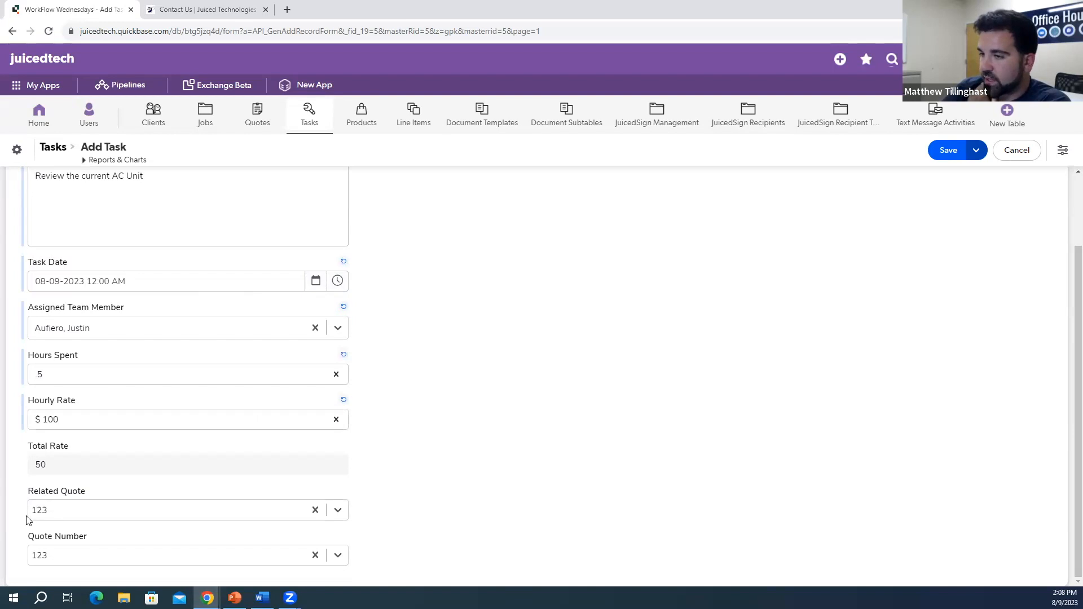
{"action": "left_click", "coordinate": [948, 150]}
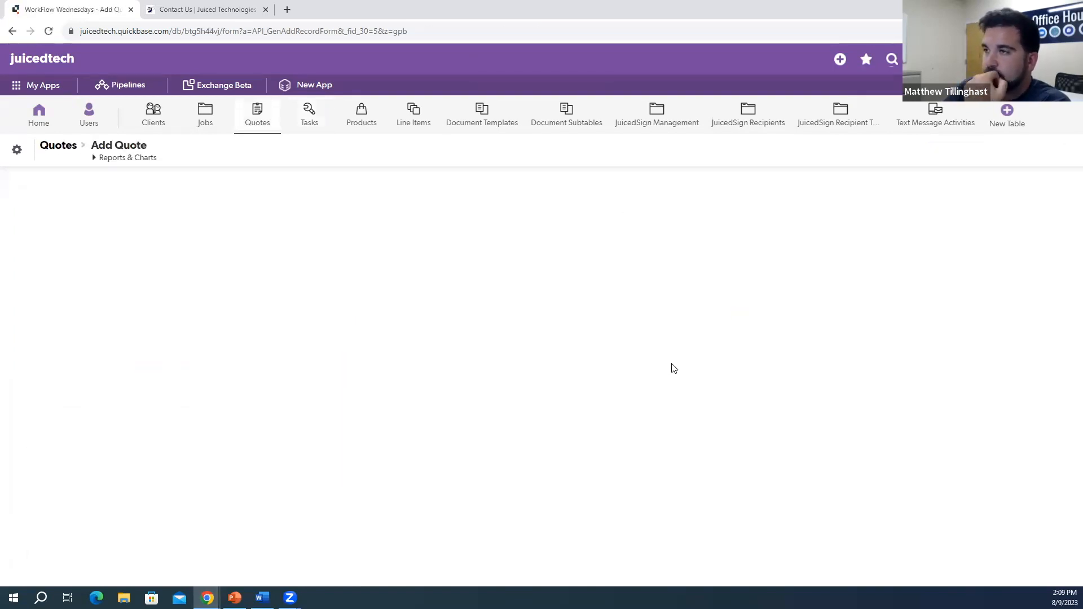
Step: Add a second task, 'Install AC Unit', with notes 'Do full installation for AC Unit'
{"action": "scroll", "coordinate": [282, 380], "scroll_direction": "down", "scroll_amount": 6}
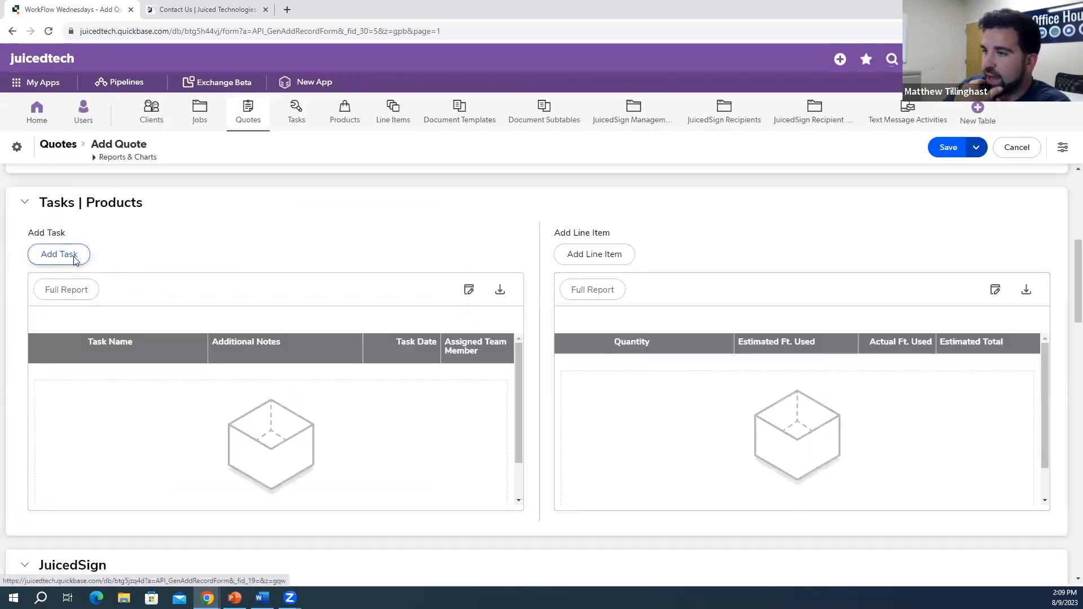
{"action": "left_click", "coordinate": [73, 258]}
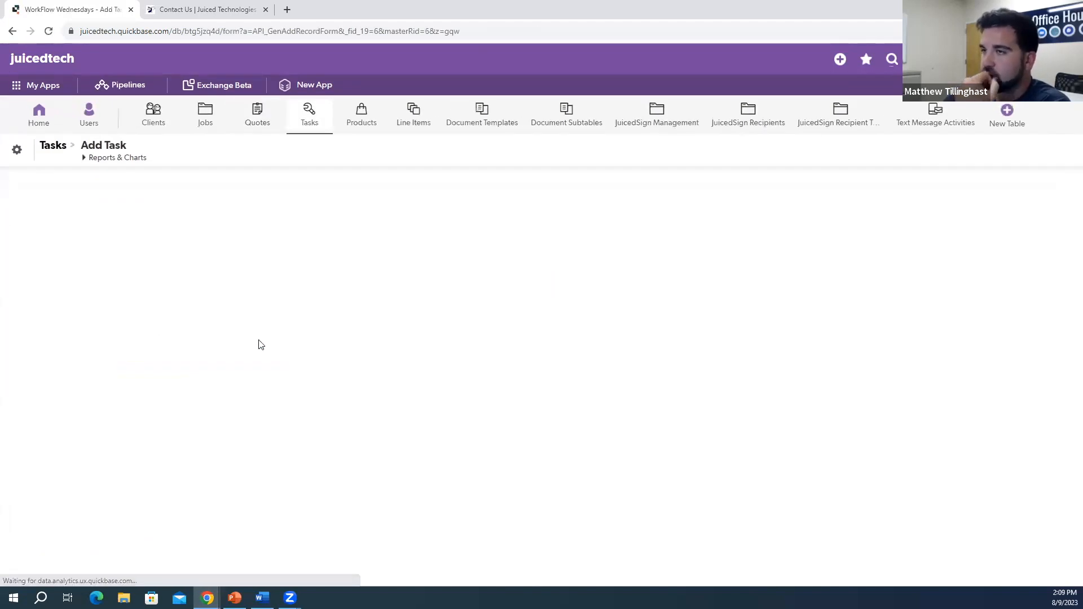
{"action": "left_click", "coordinate": [99, 218]}
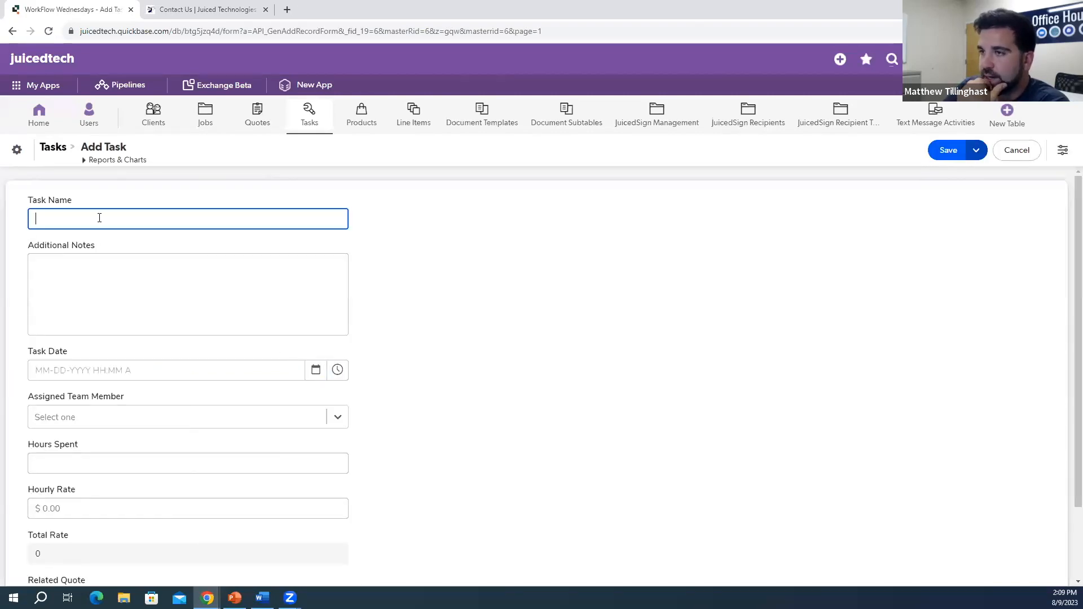
{"action": "type", "text": "("}
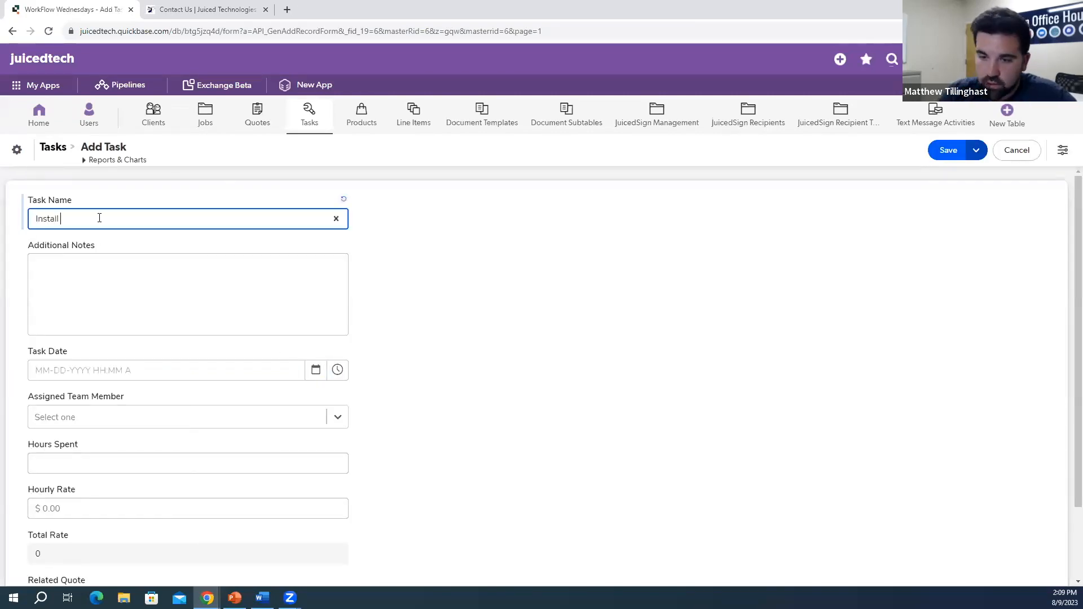
{"action": "left_click", "coordinate": [100, 277]}
{"action": "type", "text": "Do f"}
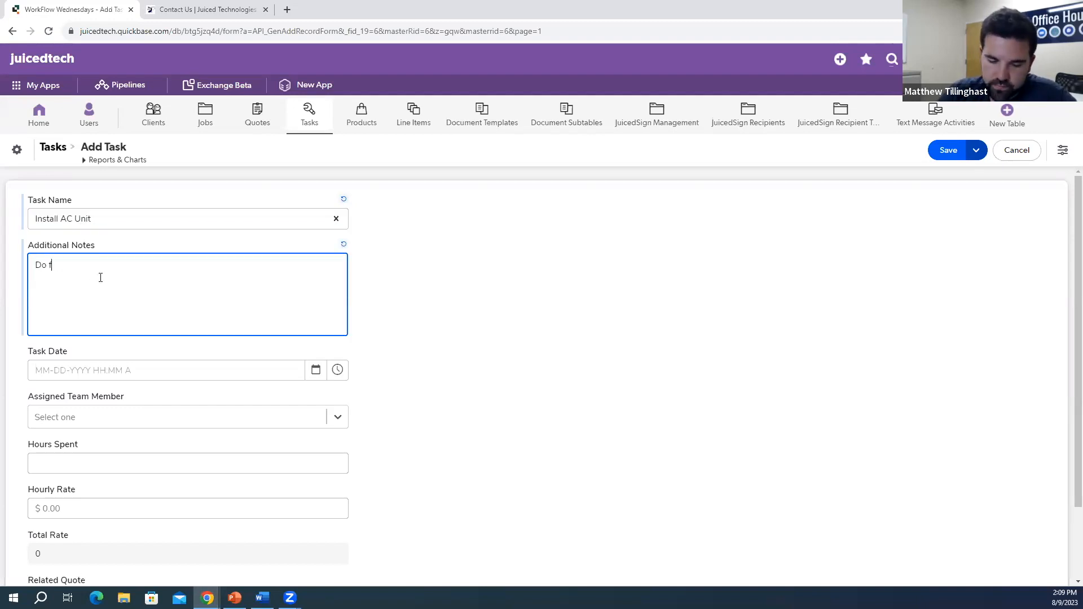
{"action": "type", "text": "ull installation for AC"}
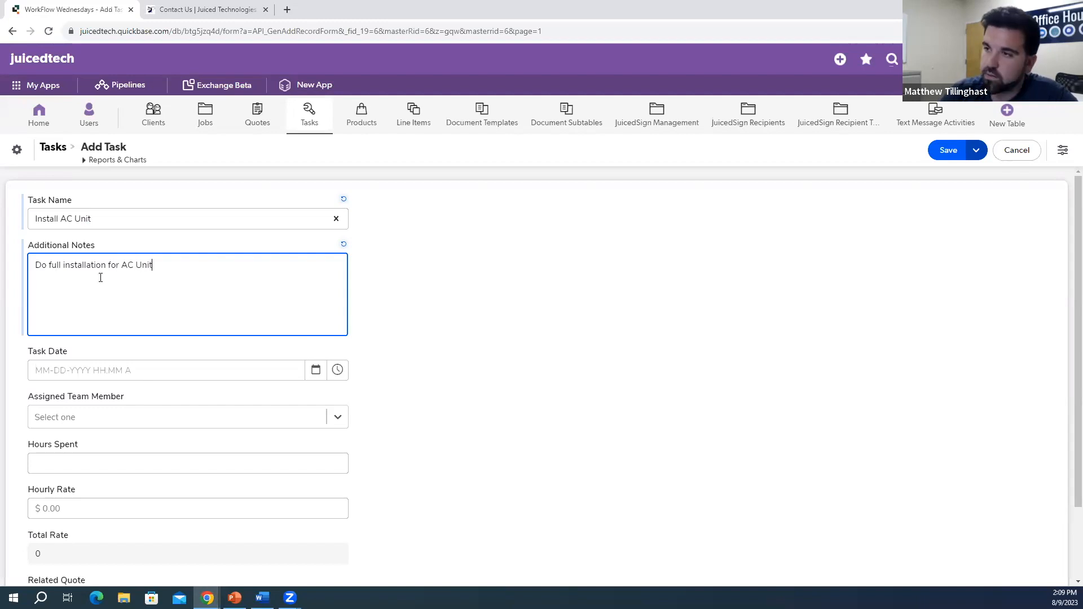
{"action": "type", "text": " Unit"}
Step: Date the task August 11, 2023 and assign it to a team member
{"action": "left_click", "coordinate": [316, 370]}
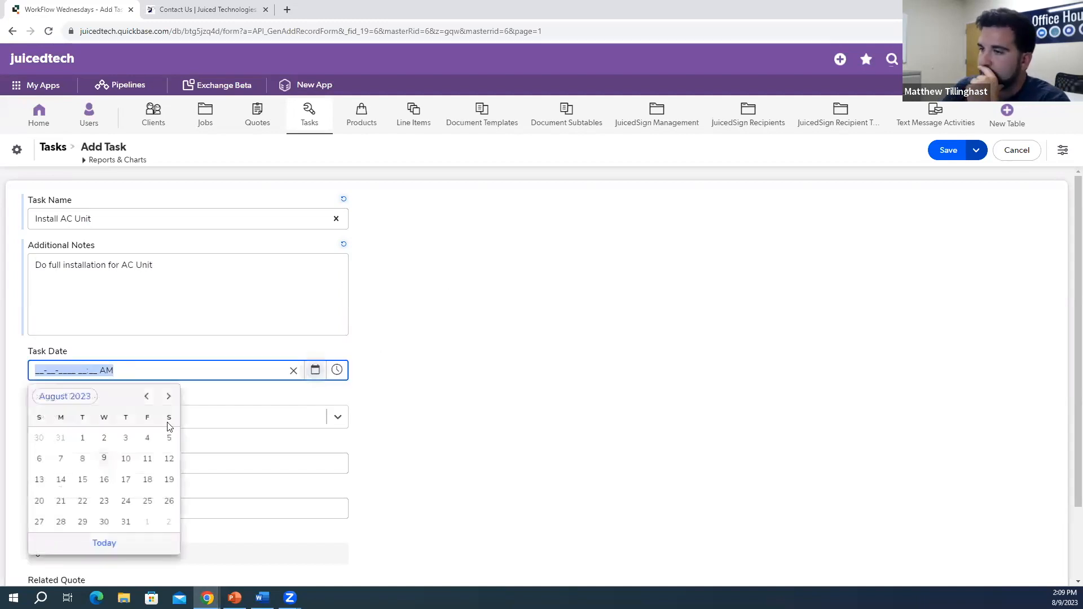
{"action": "left_click", "coordinate": [169, 396]}
{"action": "left_click", "coordinate": [147, 397]}
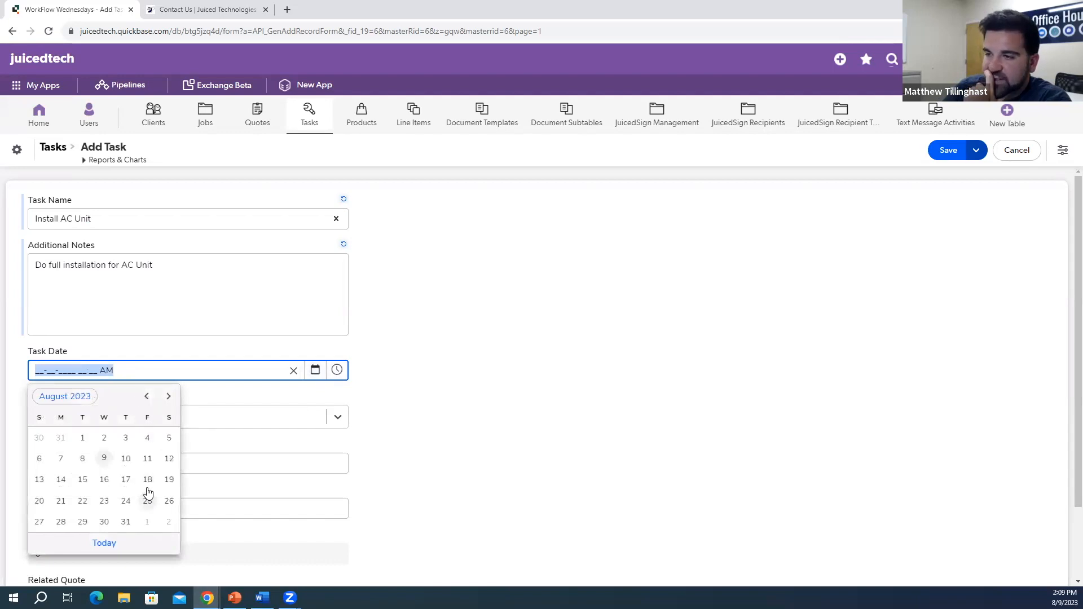
{"action": "left_click", "coordinate": [147, 459]}
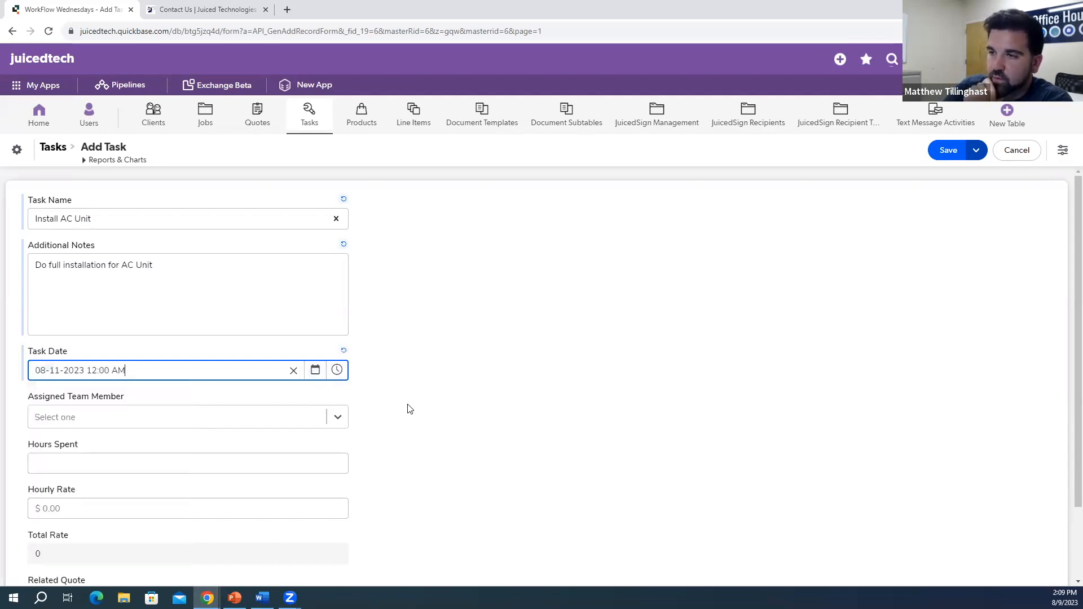
{"action": "left_click", "coordinate": [336, 417]}
{"action": "left_click", "coordinate": [66, 264]}
{"action": "scroll", "coordinate": [141, 397], "scroll_direction": "down", "scroll_amount": 2}
Step: Enter 3 hours at $250 (total 750), link the task to quote 123, and save
{"action": "left_click", "coordinate": [140, 382]}
{"action": "type", "text": "3"}
{"action": "left_click", "coordinate": [177, 420]}
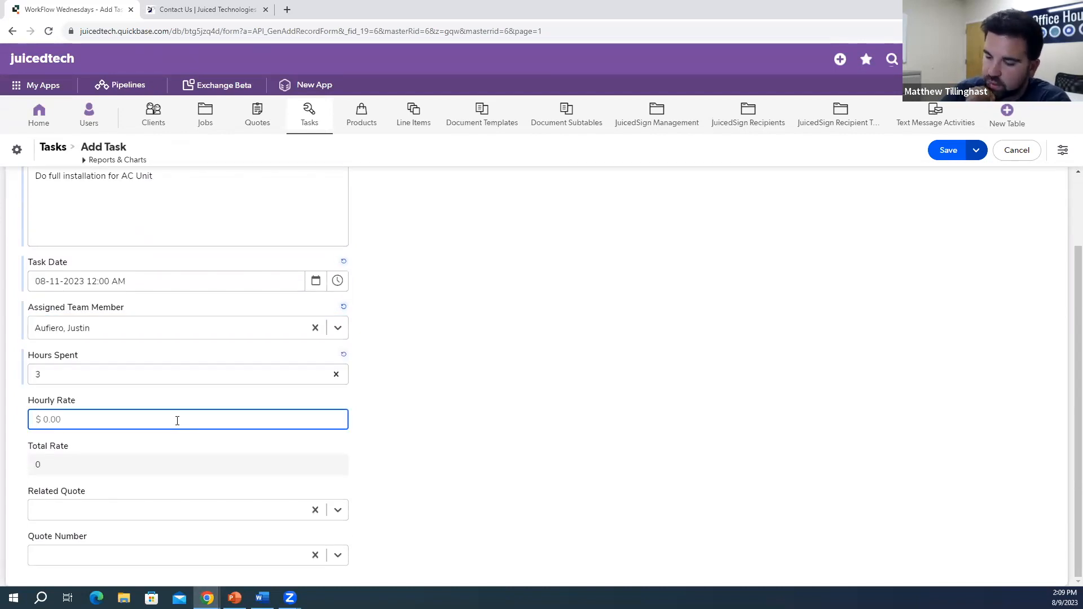
{"action": "type", "text": "250"}
{"action": "left_click", "coordinate": [438, 433]}
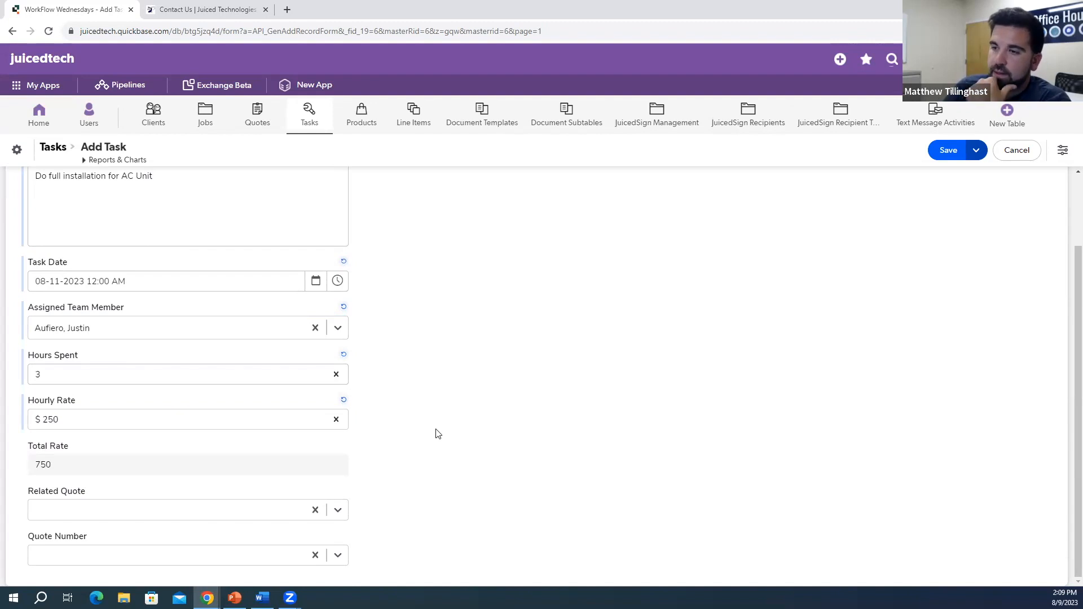
{"action": "left_click", "coordinate": [338, 511]}
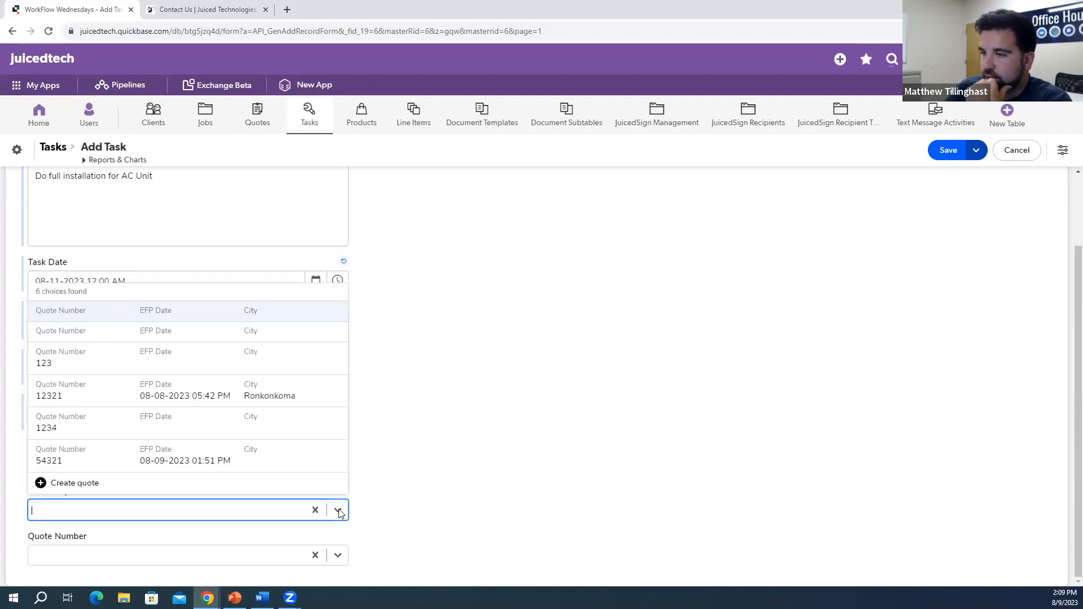
{"action": "left_click", "coordinate": [206, 361]}
{"action": "left_click", "coordinate": [949, 150]}
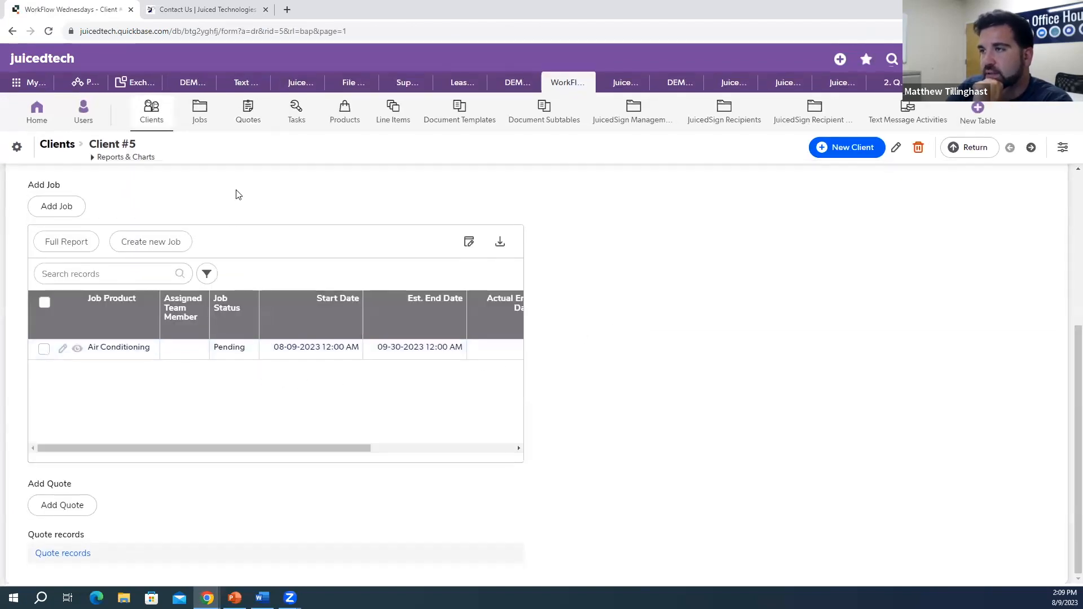
Step: Open quote 123 from the Quotes report, review its Tasks | Products section, and return to the report
{"action": "left_click", "coordinate": [248, 111]}
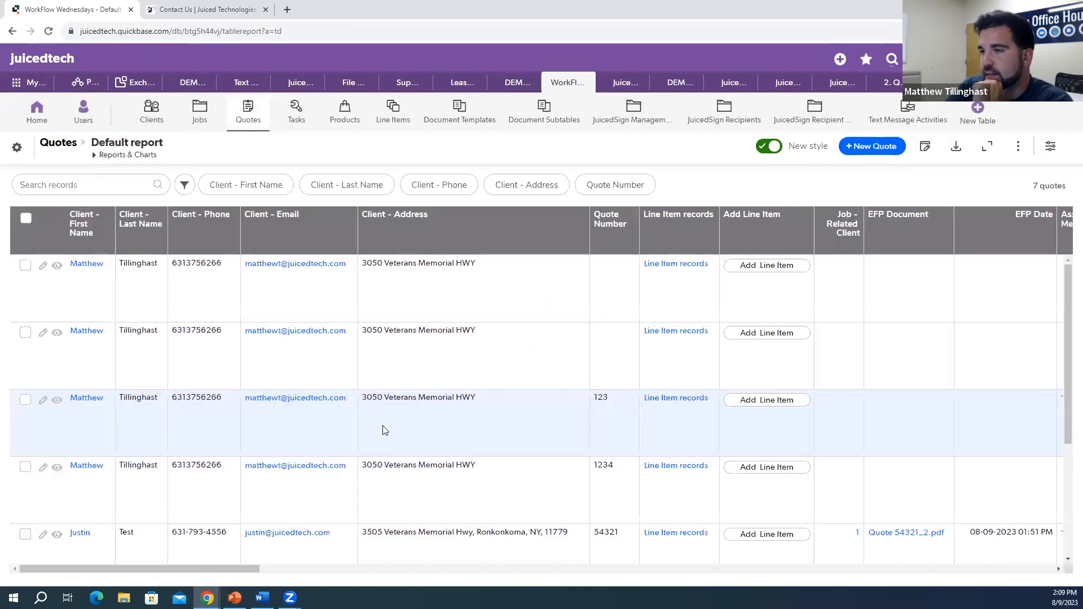
{"action": "scroll", "coordinate": [334, 387], "scroll_direction": "down", "scroll_amount": 3}
{"action": "scroll", "coordinate": [333, 398], "scroll_direction": "up", "scroll_amount": 2}
{"action": "scroll", "coordinate": [333, 398], "scroll_direction": "up", "scroll_amount": 1}
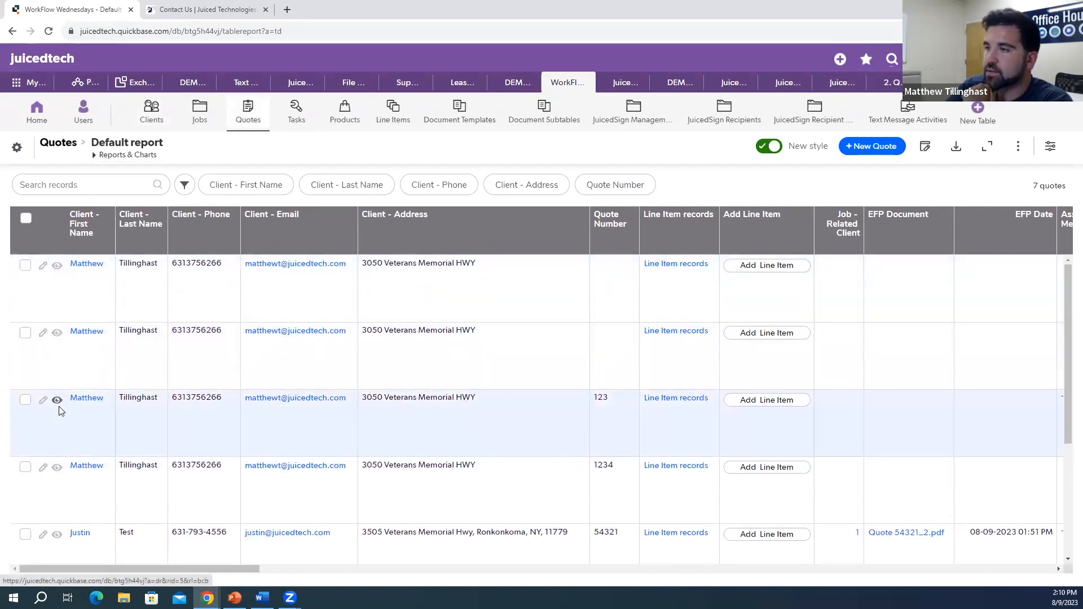
{"action": "left_click", "coordinate": [57, 401]}
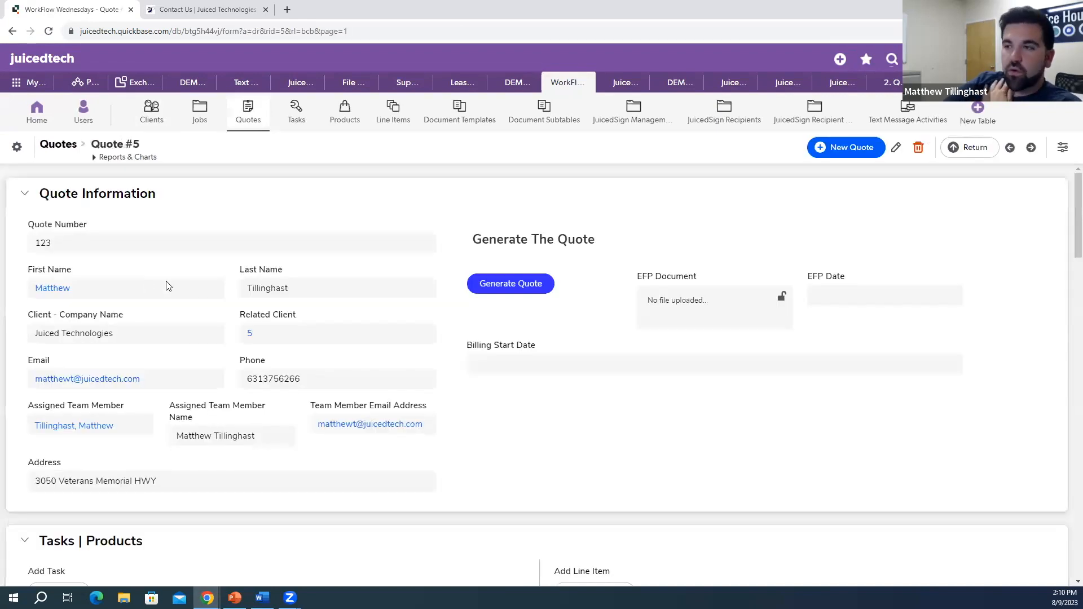
{"action": "scroll", "coordinate": [183, 311], "scroll_direction": "down", "scroll_amount": 4}
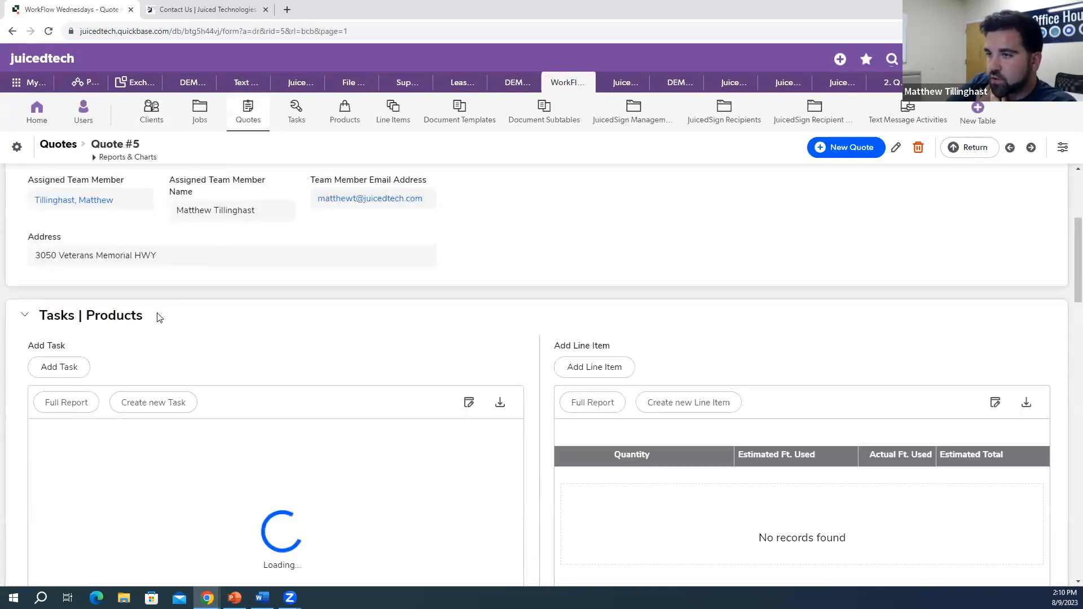
{"action": "scroll", "coordinate": [158, 315], "scroll_direction": "down", "scroll_amount": 2}
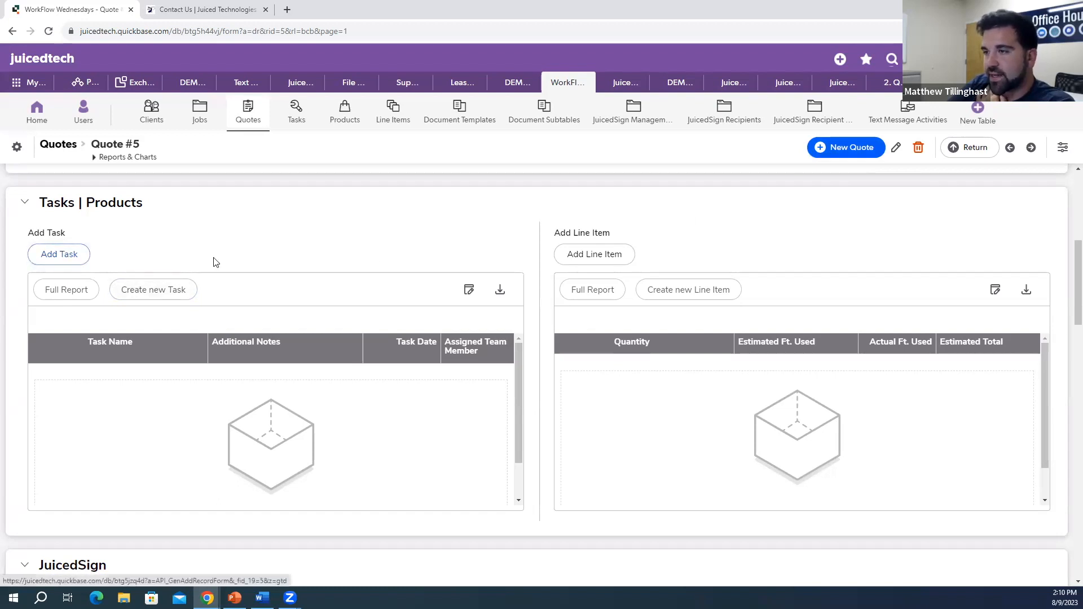
{"action": "scroll", "coordinate": [210, 261], "scroll_direction": "down", "scroll_amount": 4}
{"action": "scroll", "coordinate": [181, 293], "scroll_direction": "up", "scroll_amount": 6}
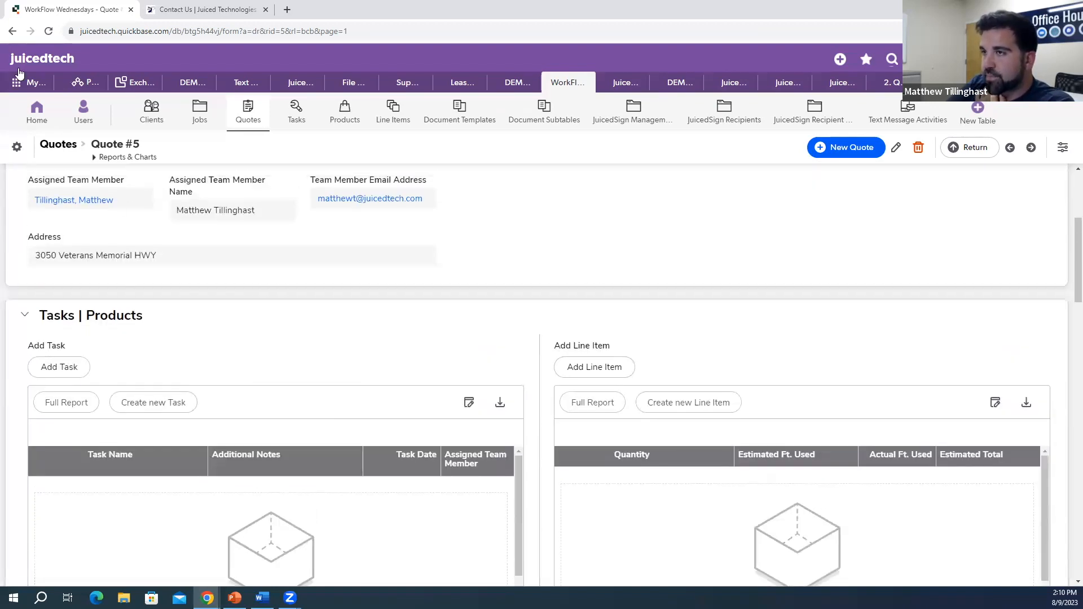
{"action": "left_click", "coordinate": [12, 31]}
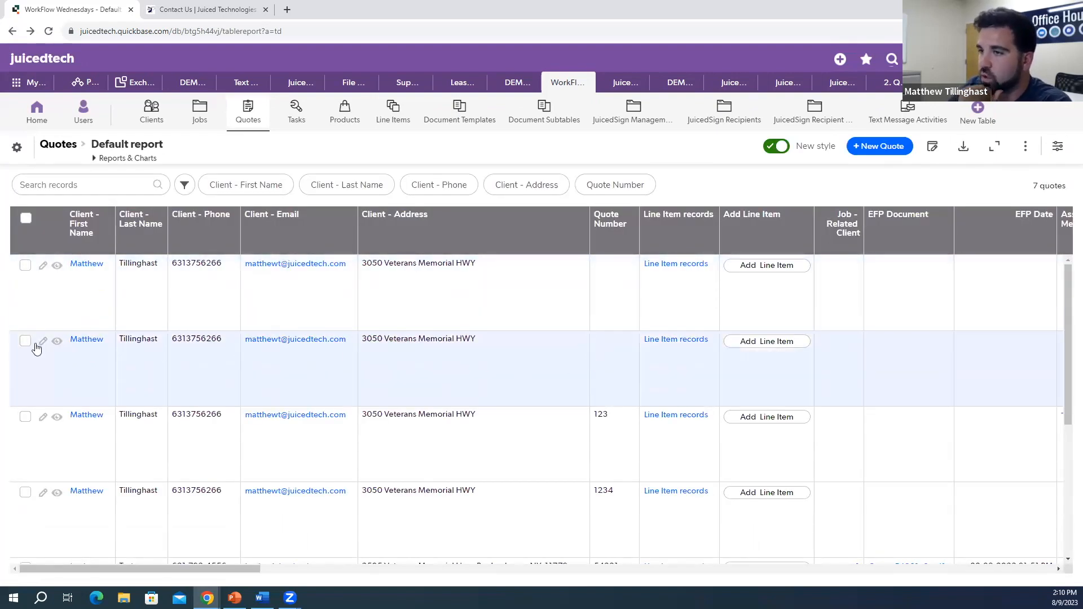
{"action": "left_click", "coordinate": [42, 342]}
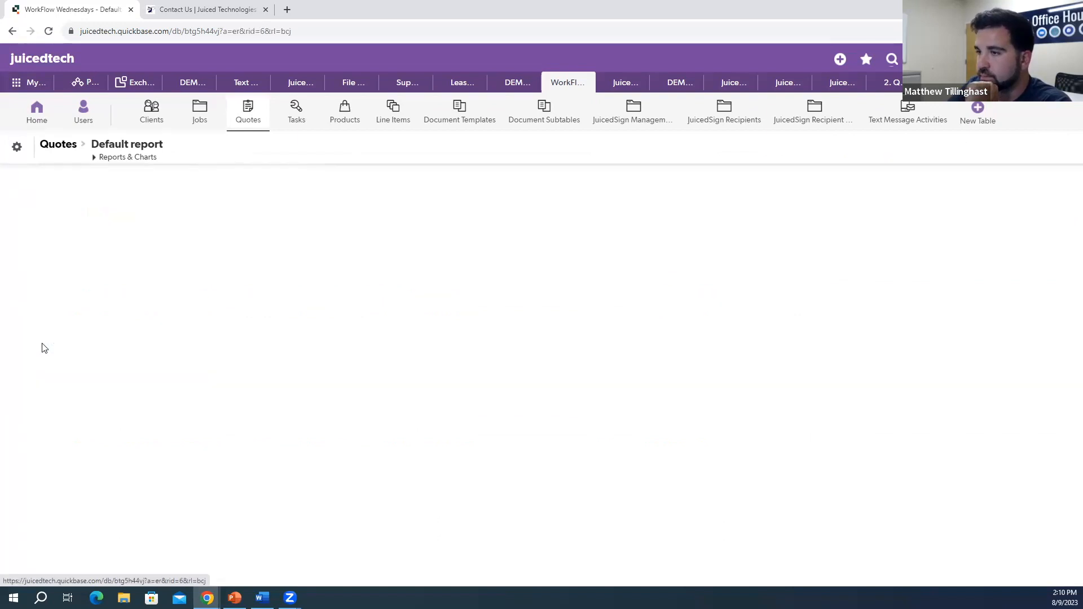
{"action": "scroll", "coordinate": [164, 299], "scroll_direction": "down", "scroll_amount": 5}
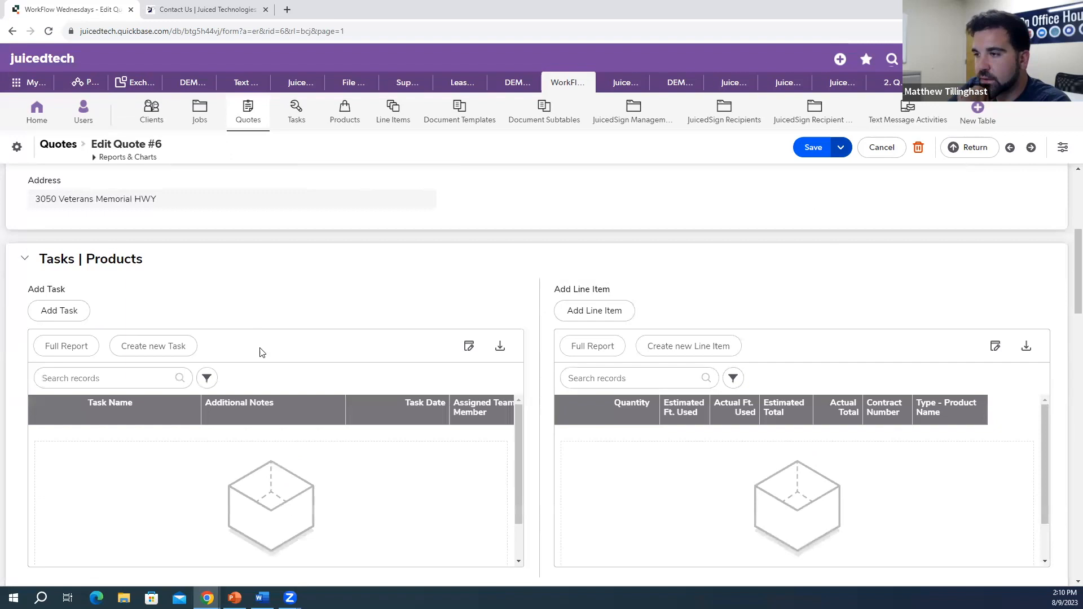
{"action": "scroll", "coordinate": [265, 364], "scroll_direction": "down", "scroll_amount": 2}
{"action": "scroll", "coordinate": [267, 368], "scroll_direction": "down", "scroll_amount": 5}
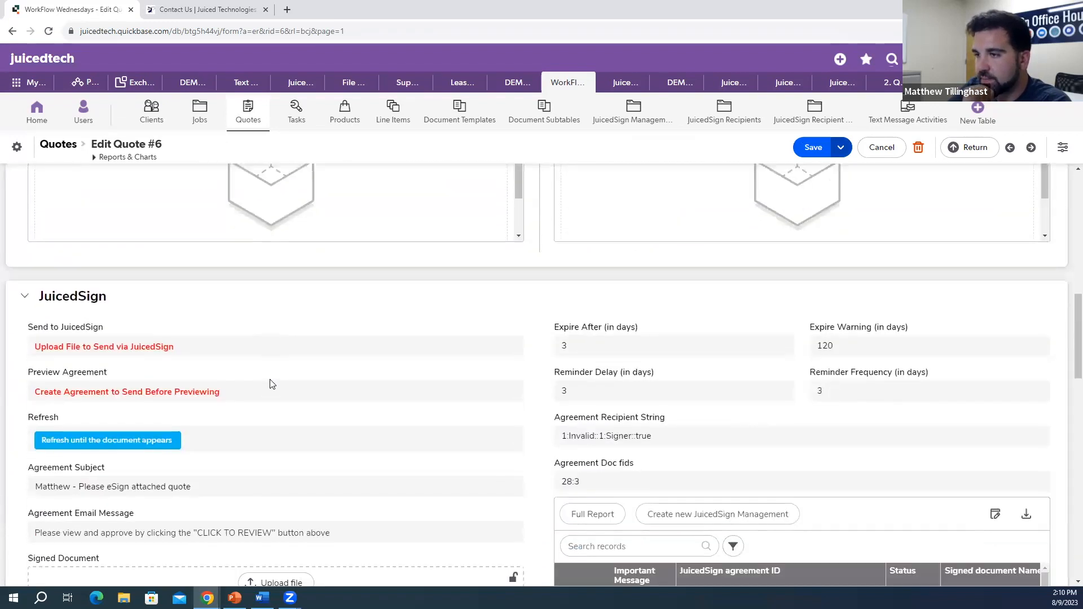
{"action": "scroll", "coordinate": [272, 388], "scroll_direction": "up", "scroll_amount": 5}
{"action": "left_click", "coordinate": [15, 35]}
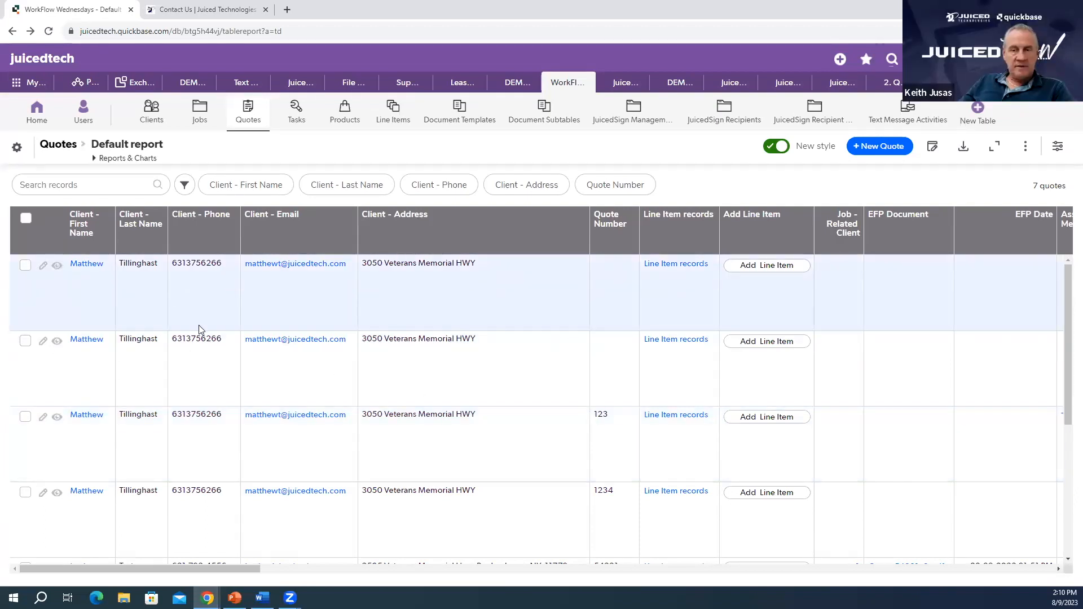
{"action": "left_click", "coordinate": [57, 266]}
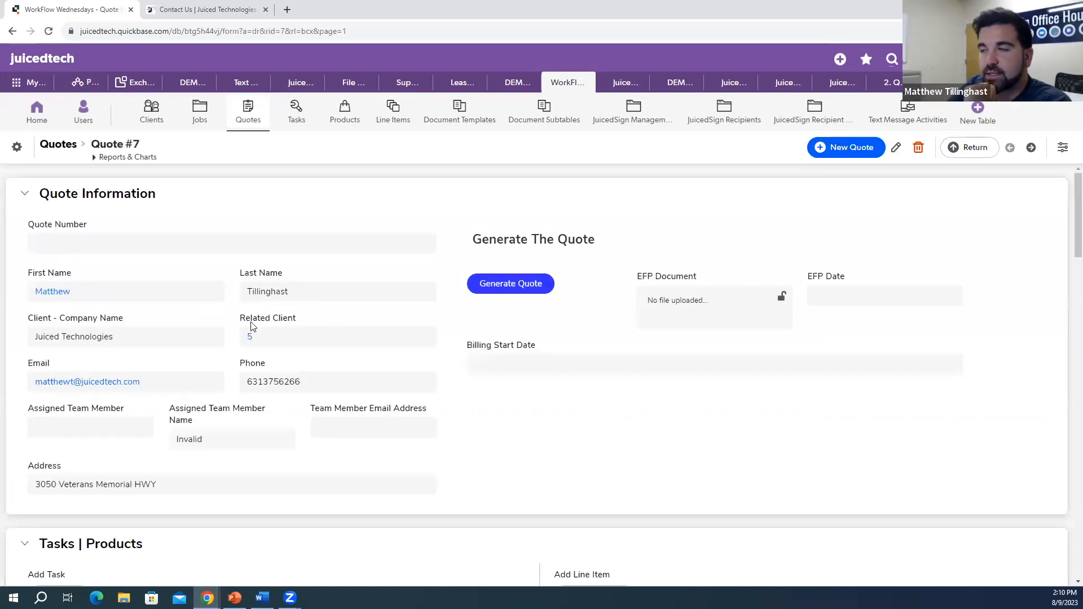
{"action": "scroll", "coordinate": [366, 225], "scroll_direction": "down", "scroll_amount": 7}
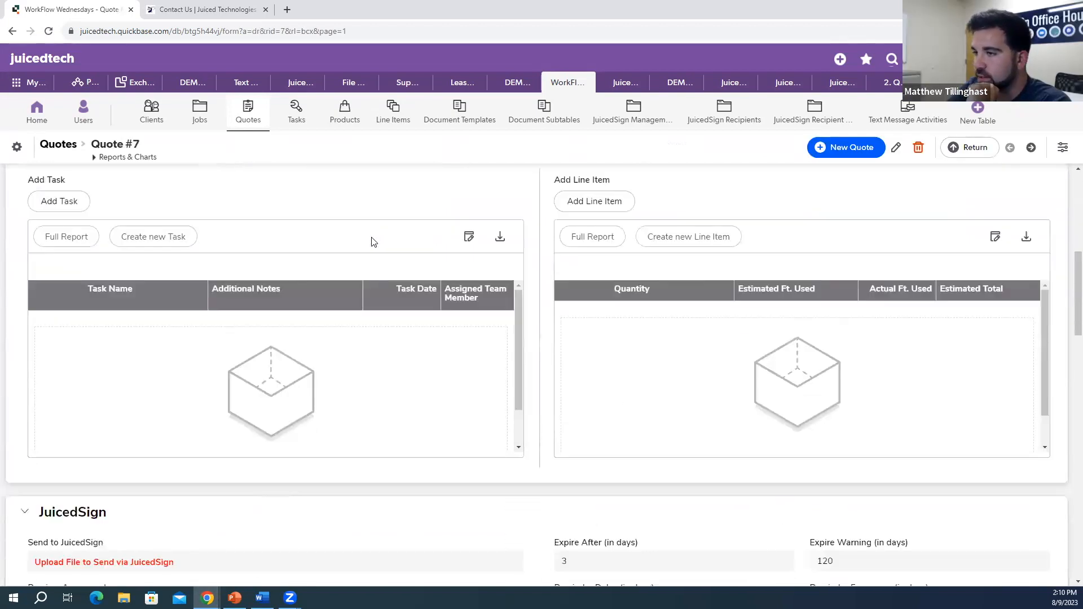
{"action": "scroll", "coordinate": [375, 244], "scroll_direction": "down", "scroll_amount": 3}
{"action": "scroll", "coordinate": [423, 281], "scroll_direction": "up", "scroll_amount": 5}
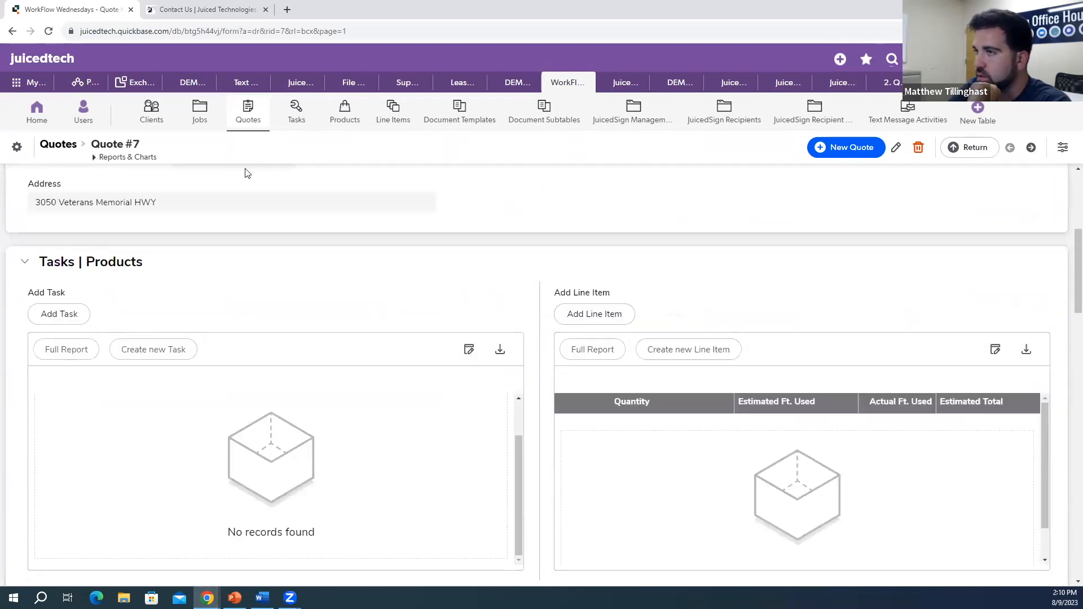
{"action": "left_click", "coordinate": [12, 32]}
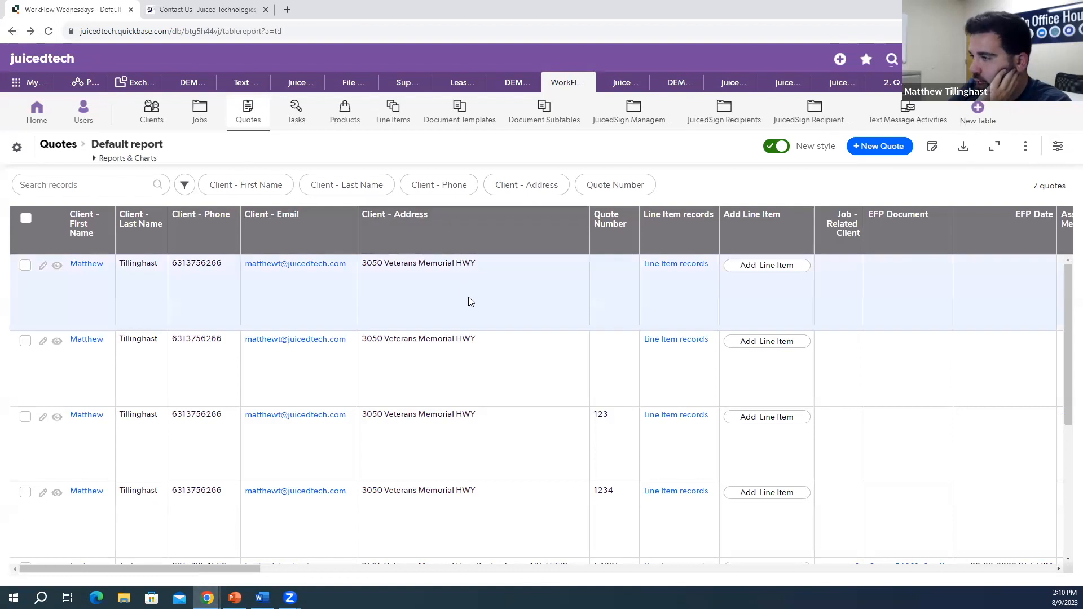
{"action": "scroll", "coordinate": [471, 304], "scroll_direction": "down", "scroll_amount": 3}
{"action": "scroll", "coordinate": [471, 309], "scroll_direction": "down", "scroll_amount": 2}
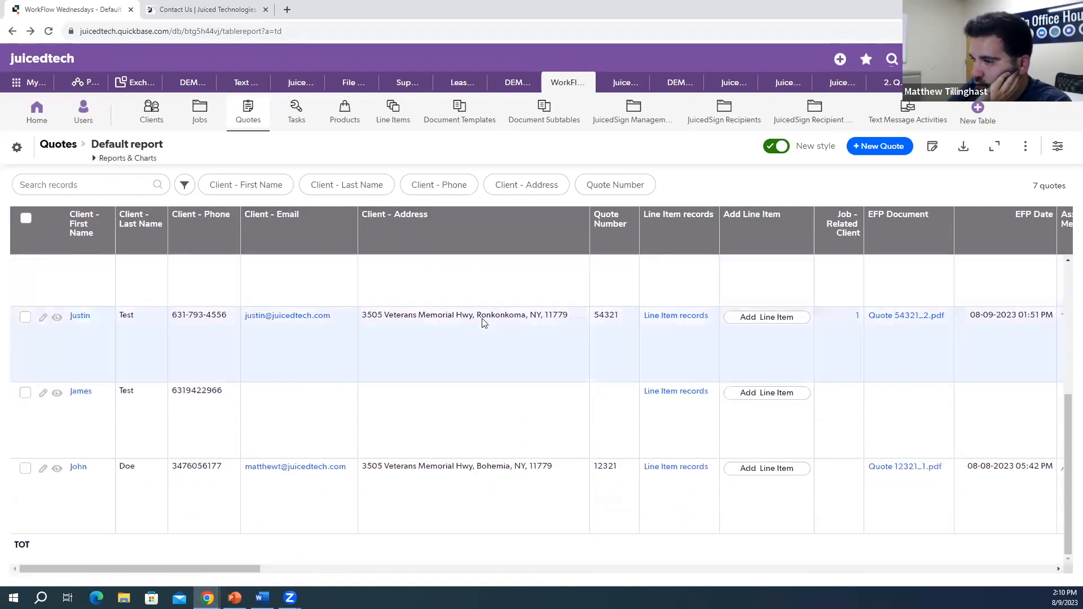
{"action": "scroll", "coordinate": [457, 339], "scroll_direction": "up", "scroll_amount": 4}
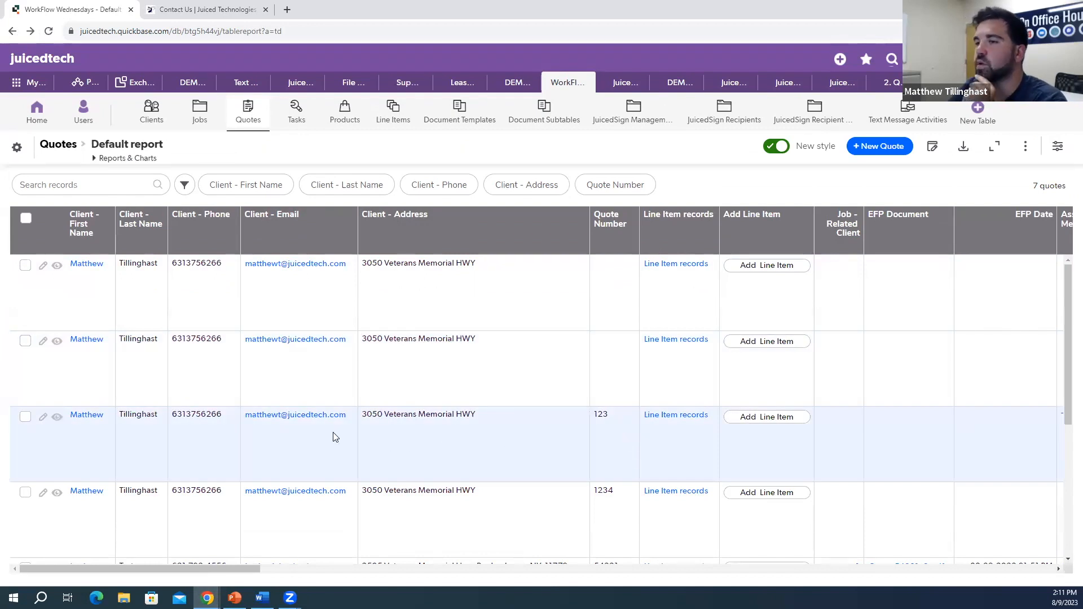
Step: Start a new line item on quote 123 with Dry Wall as the product
{"action": "left_click", "coordinate": [765, 417]}
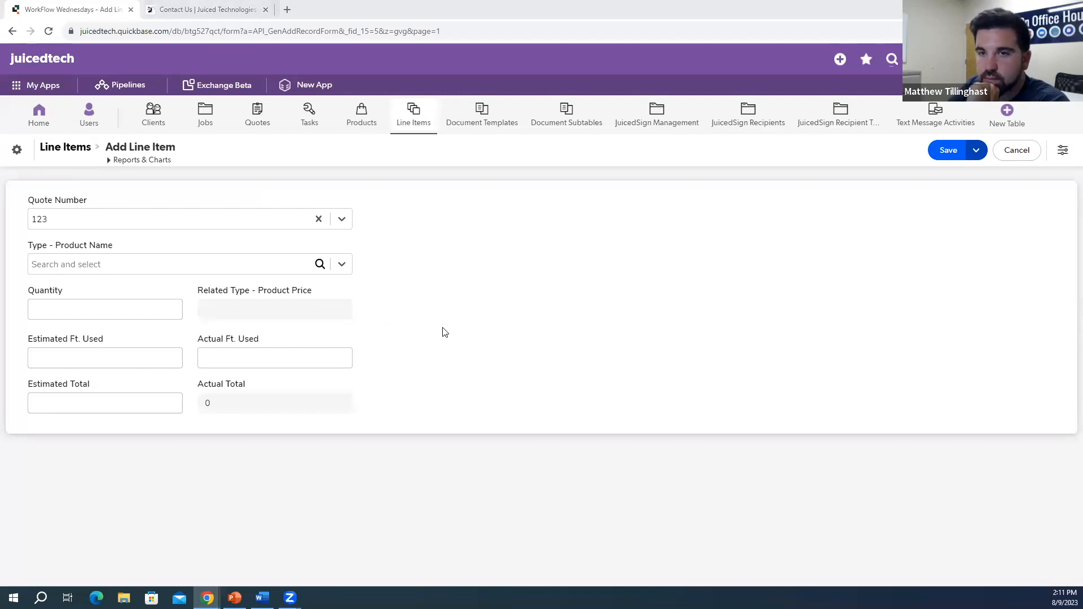
{"action": "left_click", "coordinate": [341, 264]}
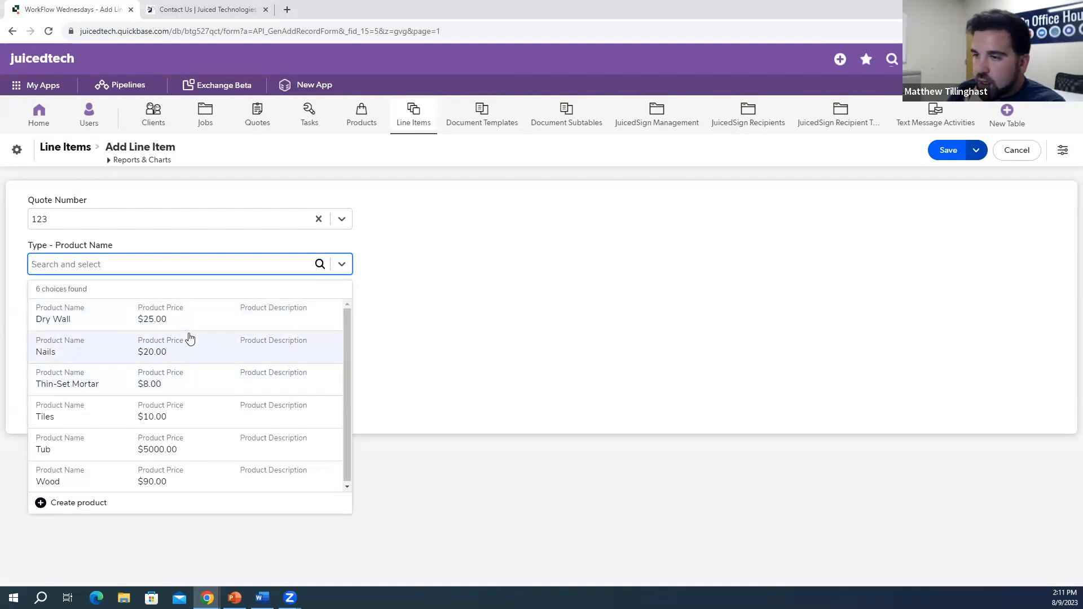
{"action": "left_click", "coordinate": [192, 314]}
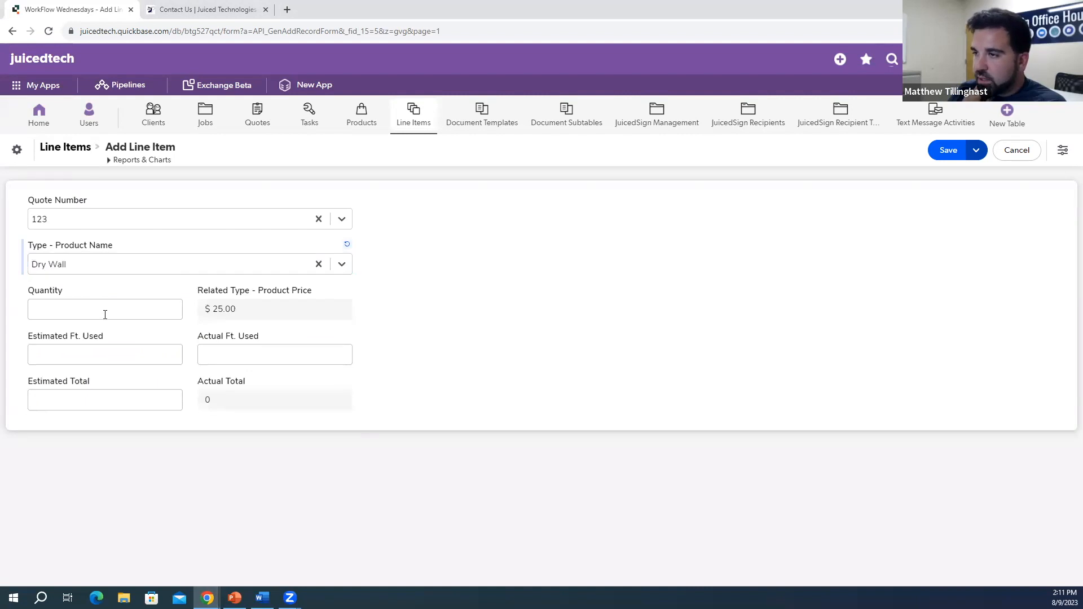
Step: Enter quantity 200, estimated feet used 200 and estimated total 2500, then save the line item
{"action": "left_click", "coordinate": [107, 314]}
{"action": "type", "text": "200"}
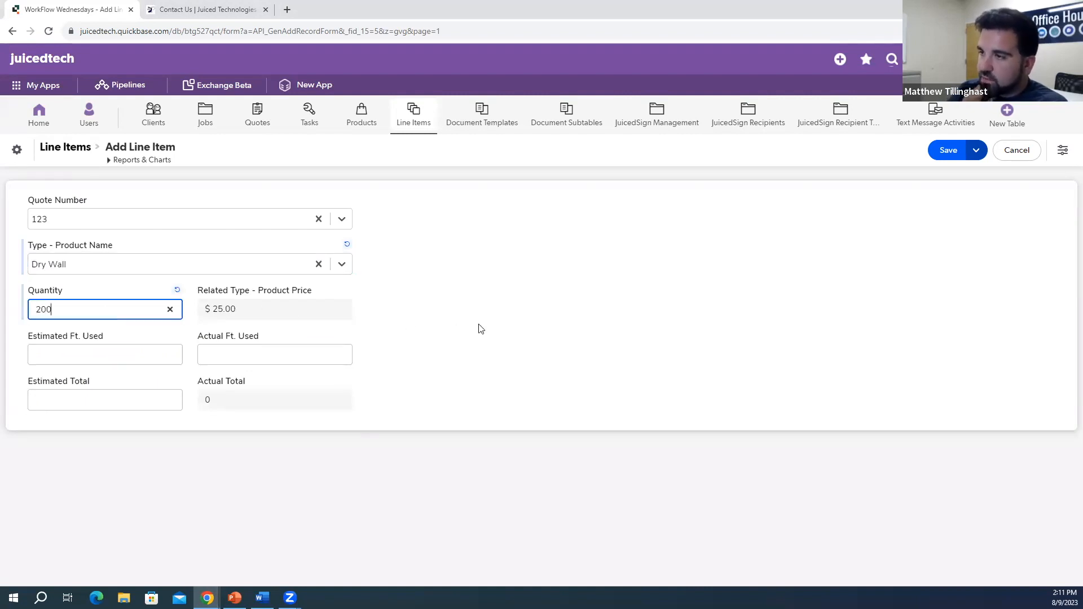
{"action": "left_click", "coordinate": [480, 329]}
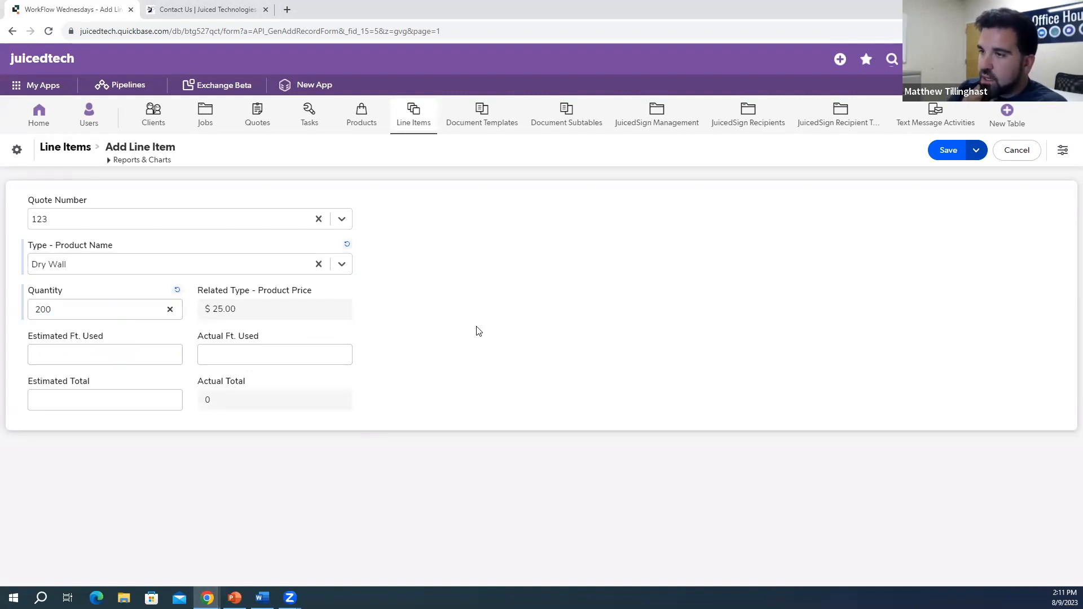
{"action": "left_click", "coordinate": [147, 355]}
{"action": "type", "text": "200"}
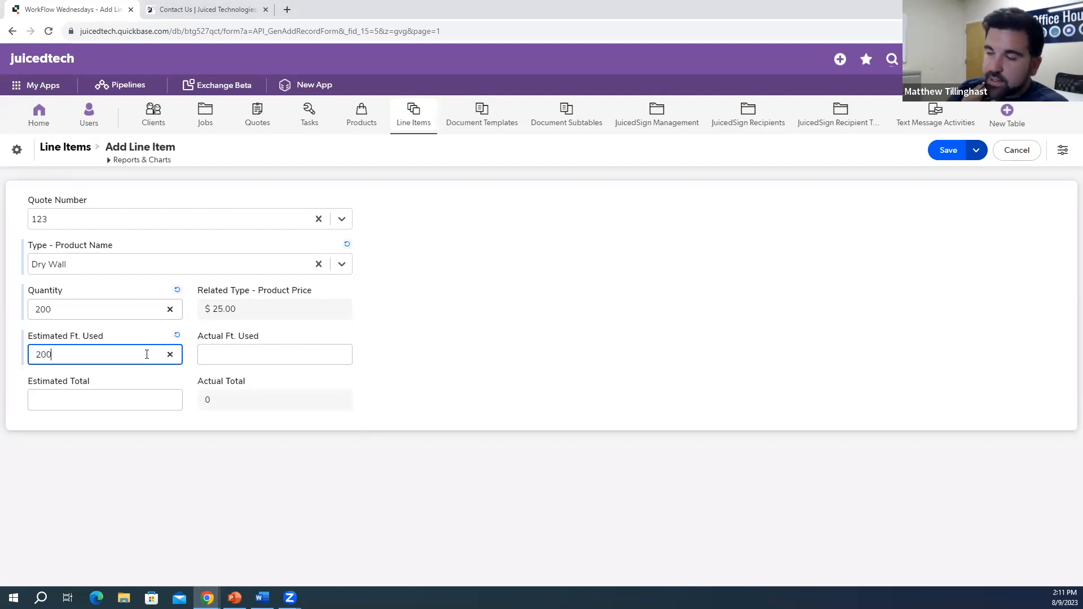
{"action": "left_click", "coordinate": [598, 344]}
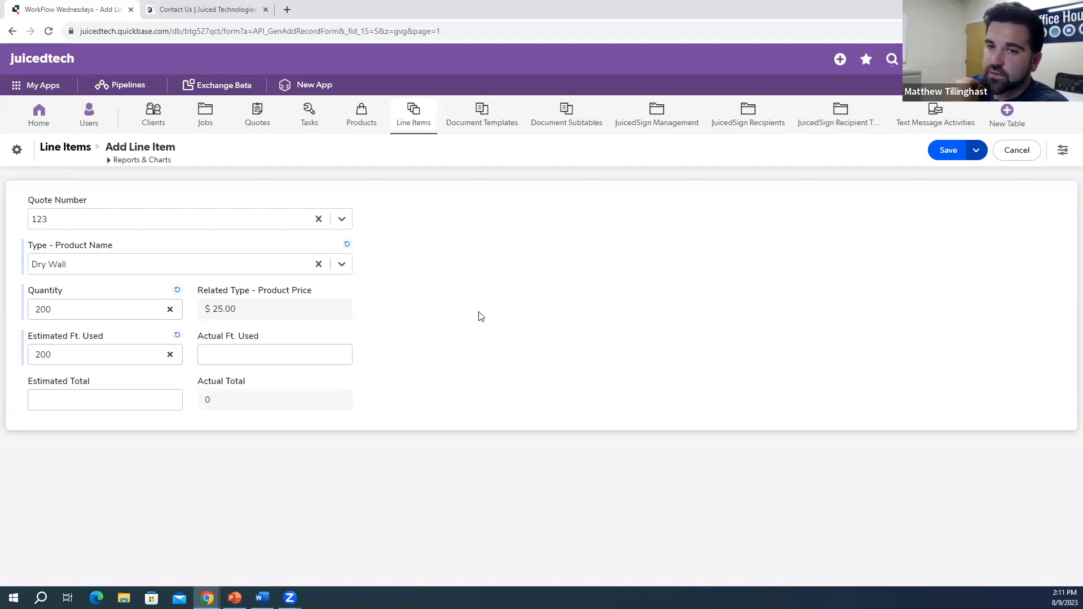
{"action": "left_click", "coordinate": [130, 397]}
{"action": "type", "text": "250"}
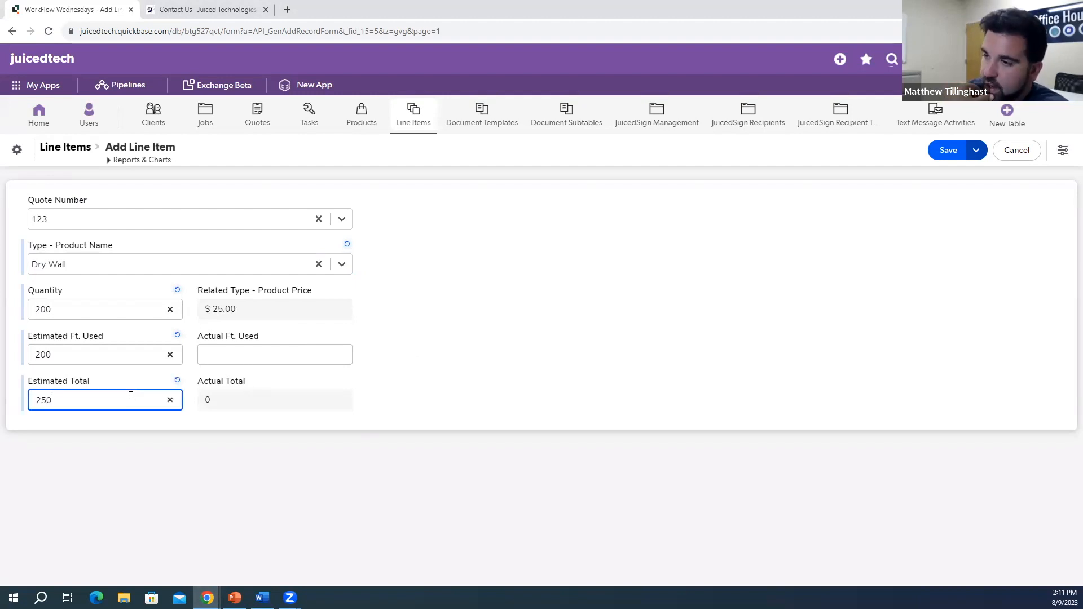
{"action": "type", "text": "0"}
{"action": "left_click", "coordinate": [451, 369]}
{"action": "left_click", "coordinate": [940, 151]}
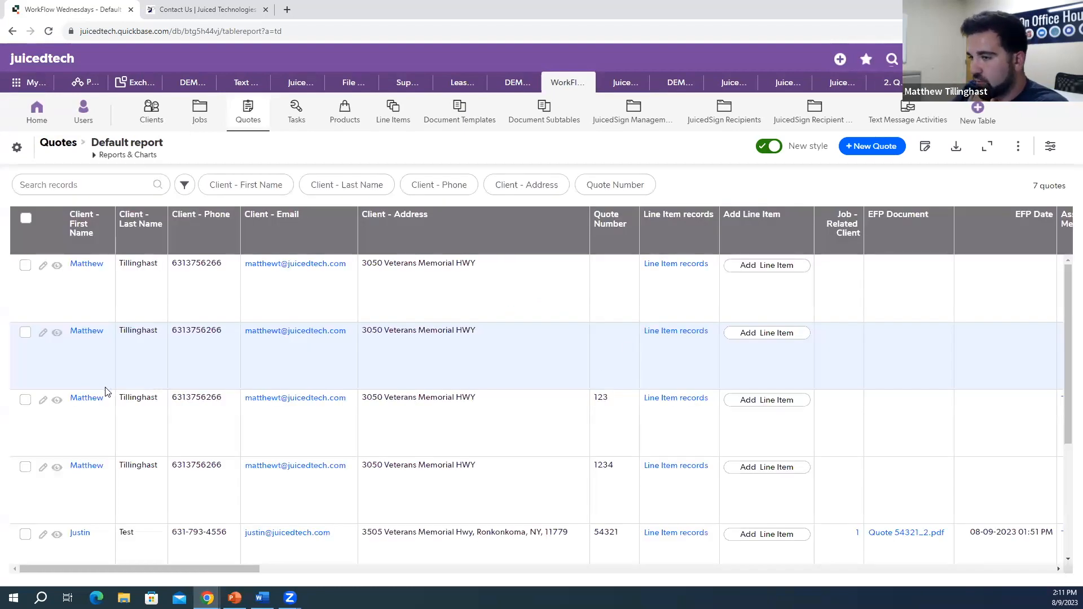
Step: View quote 54321's record, reviewing its five tasks and Thin-Set Mortar and Tiles line items
{"action": "scroll", "coordinate": [67, 409], "scroll_direction": "down", "scroll_amount": 2}
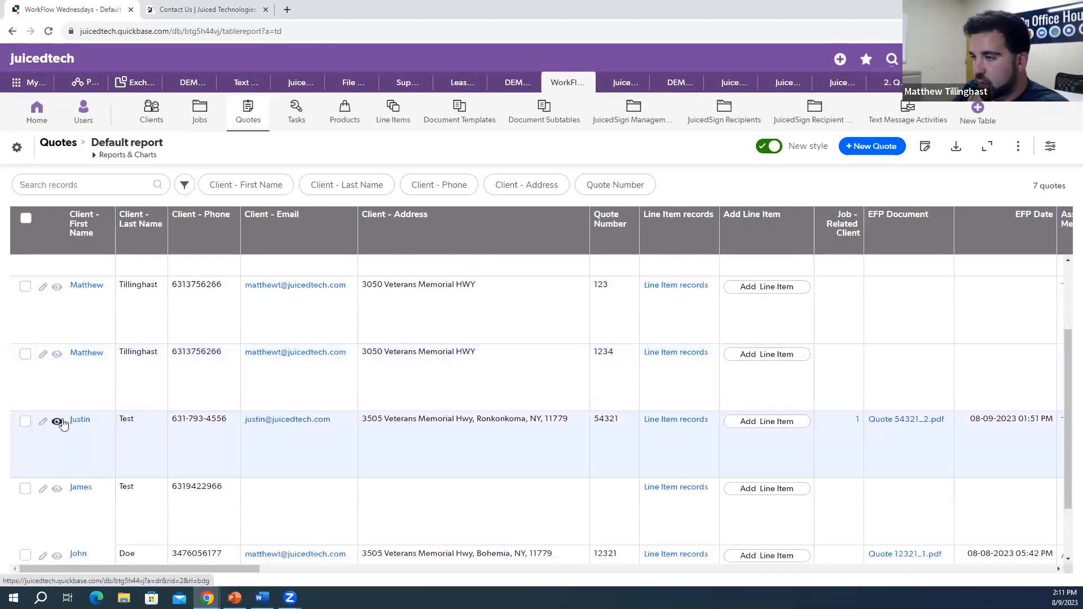
{"action": "left_click", "coordinate": [57, 423]}
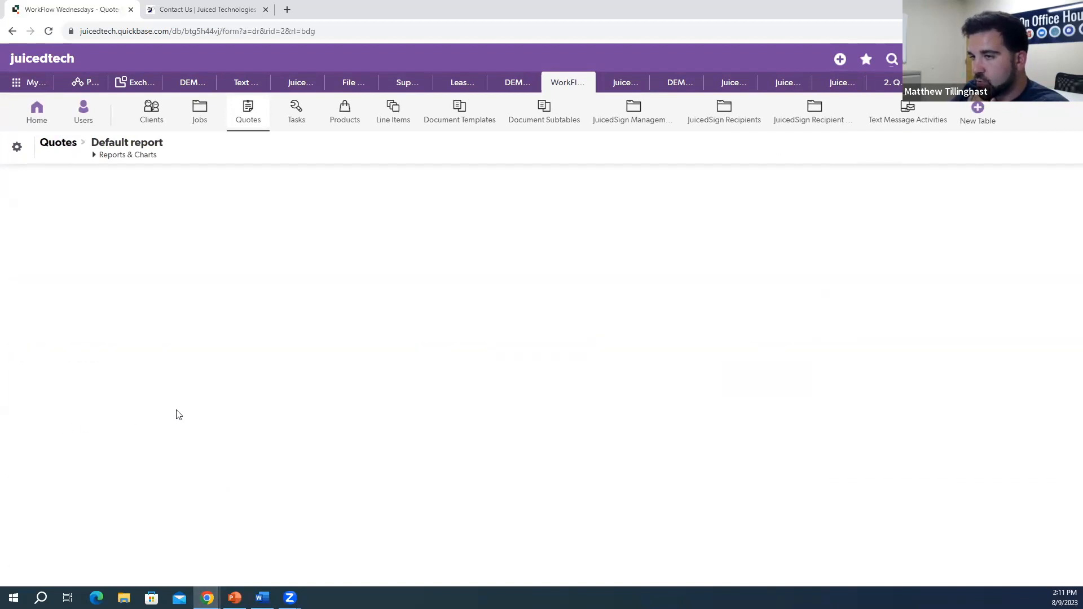
{"action": "scroll", "coordinate": [637, 331], "scroll_direction": "down", "scroll_amount": 7}
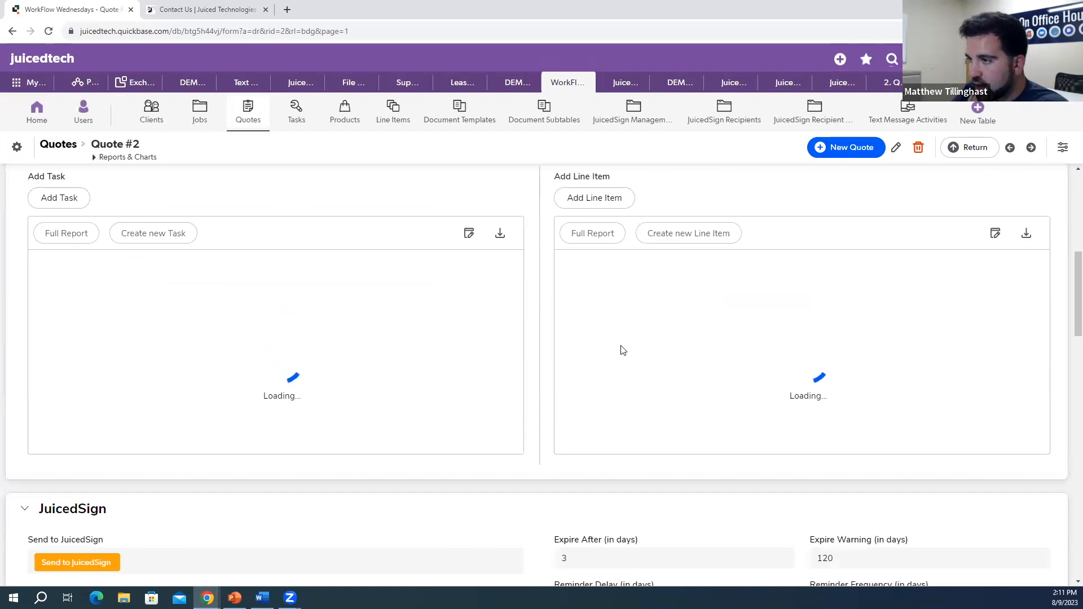
{"action": "scroll", "coordinate": [782, 395], "scroll_direction": "up", "scroll_amount": 7}
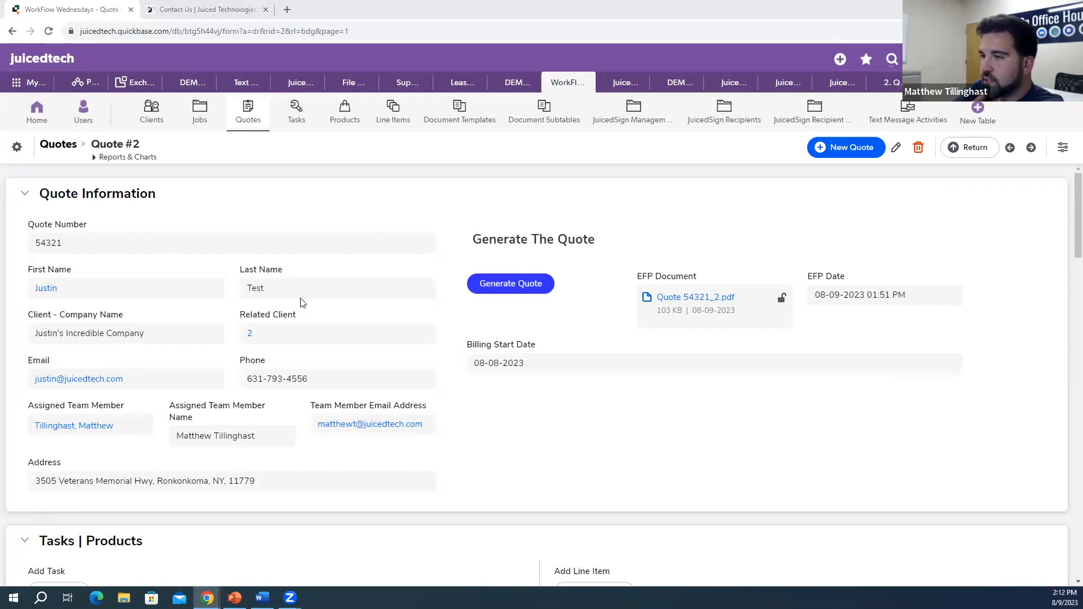
{"action": "scroll", "coordinate": [301, 303], "scroll_direction": "down", "scroll_amount": 8}
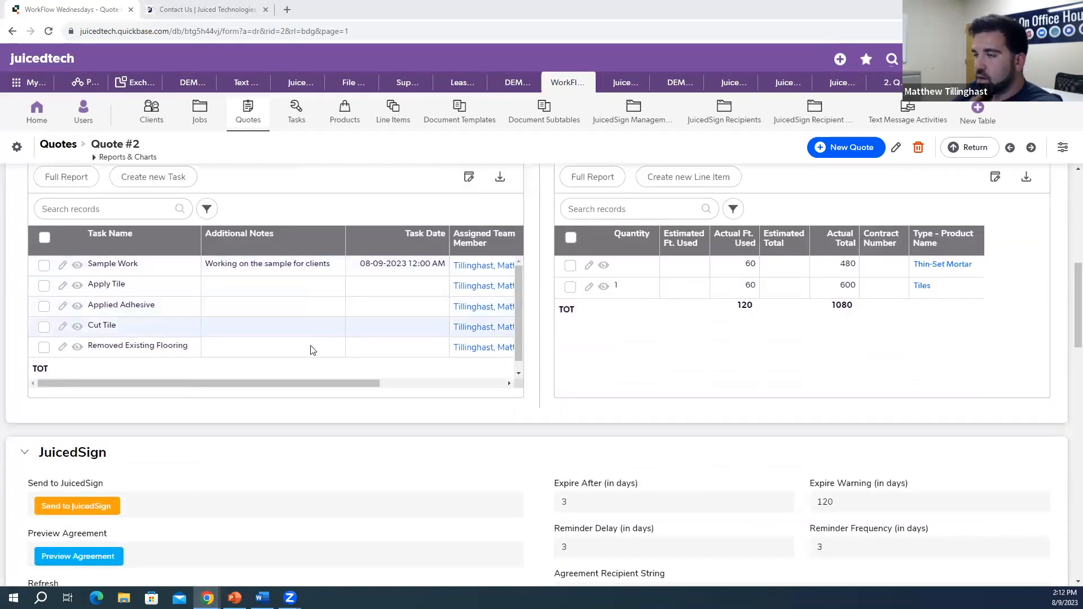
{"action": "scroll", "coordinate": [399, 290], "scroll_direction": "up", "scroll_amount": 1}
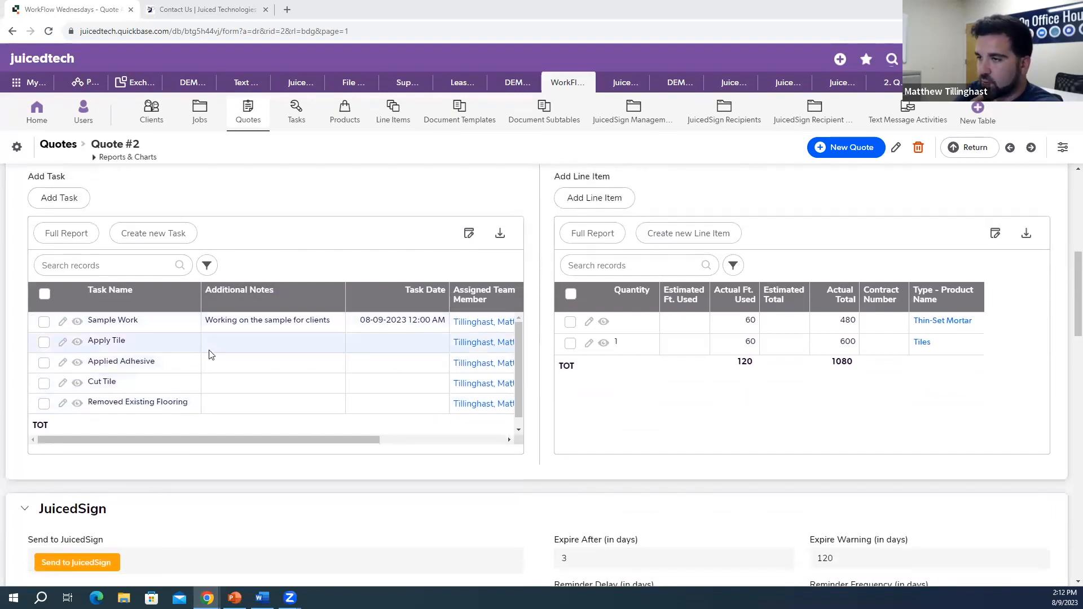
{"action": "scroll", "coordinate": [362, 348], "scroll_direction": "up", "scroll_amount": 6}
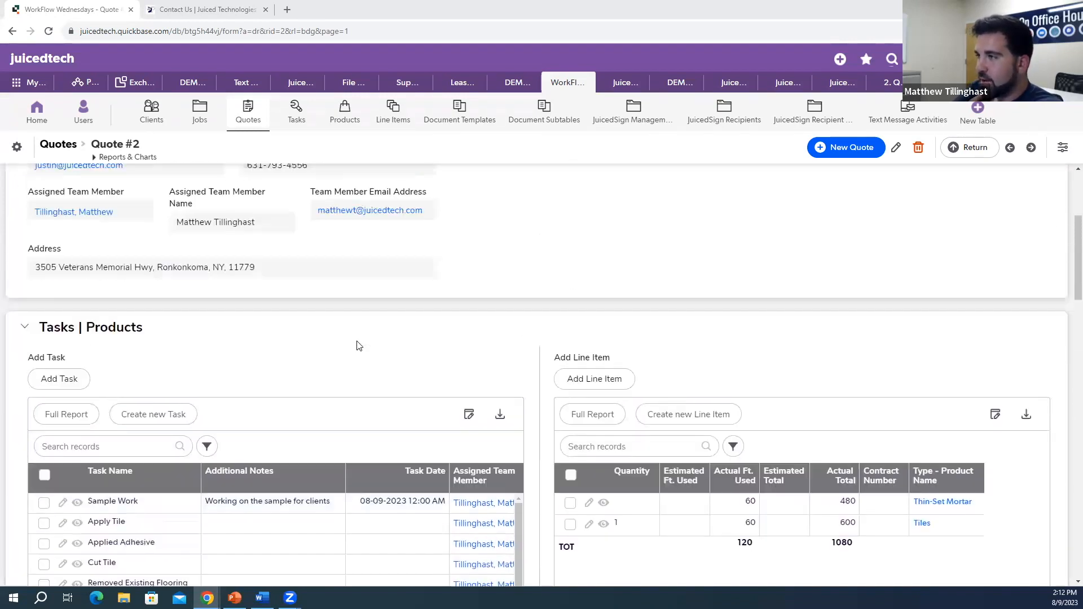
Step: View the Generate EFP Document URL formula in an enlarged editor, then bring in the add-ons help site
{"action": "left_click", "coordinate": [502, 226]}
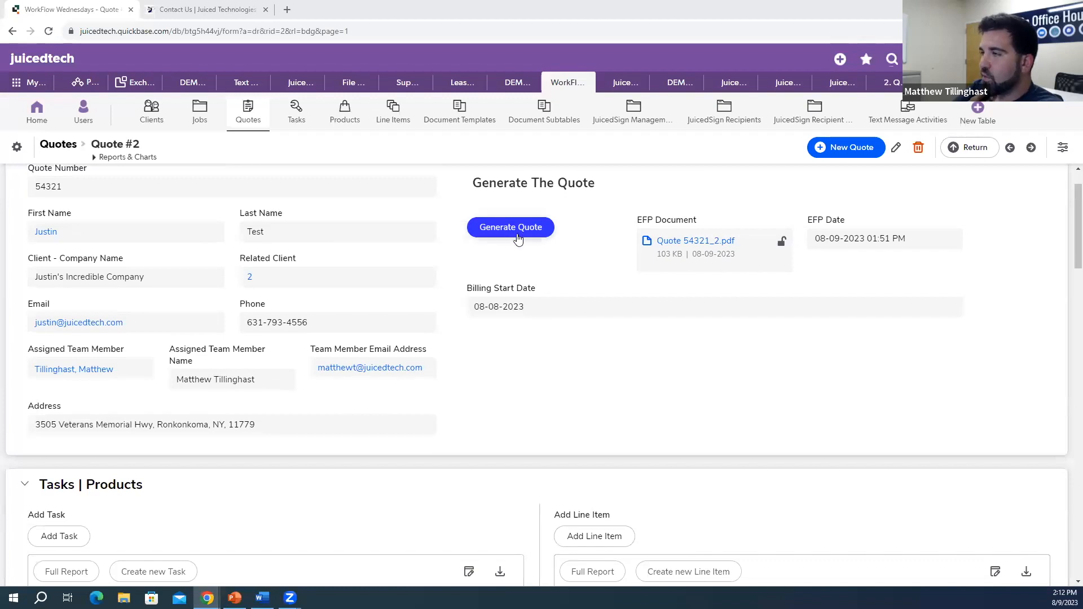
{"action": "right_click", "coordinate": [557, 237]}
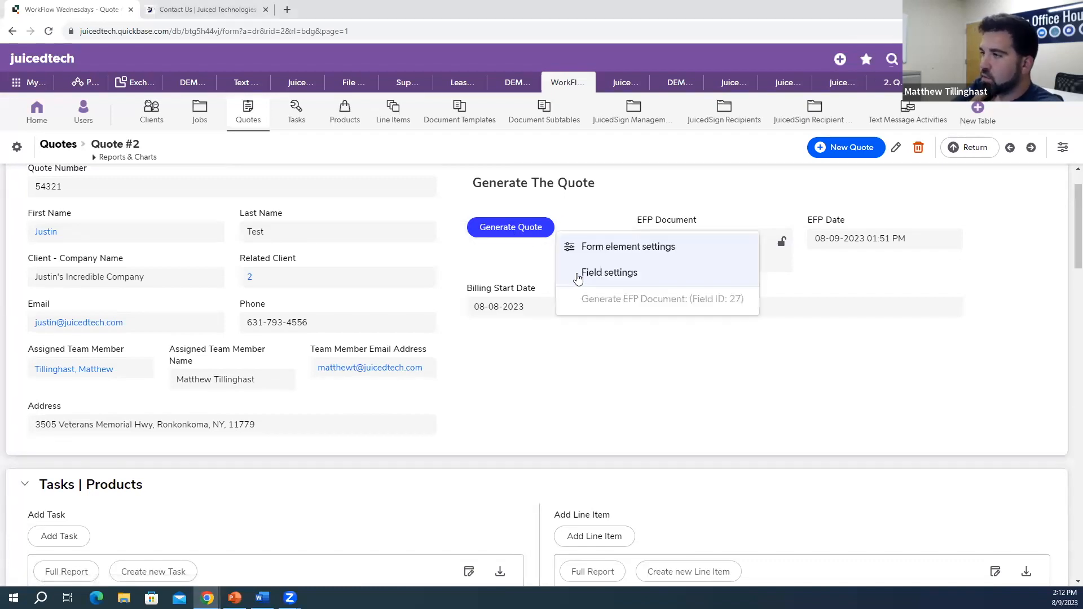
{"action": "left_click", "coordinate": [587, 275]}
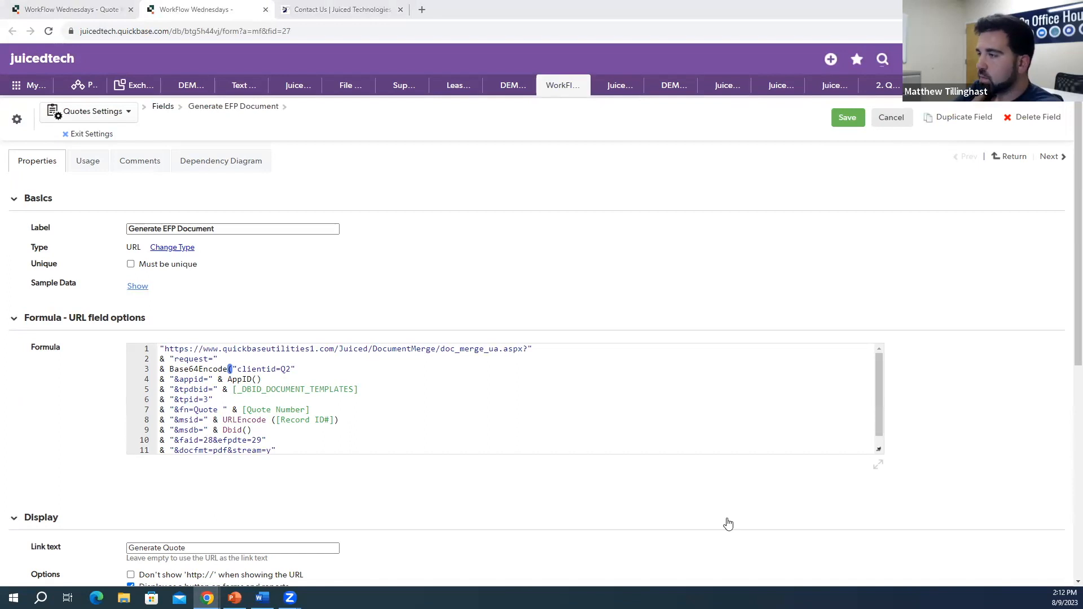
{"action": "left_click_drag", "start_coordinate": [880, 450], "coordinate": [936, 488]}
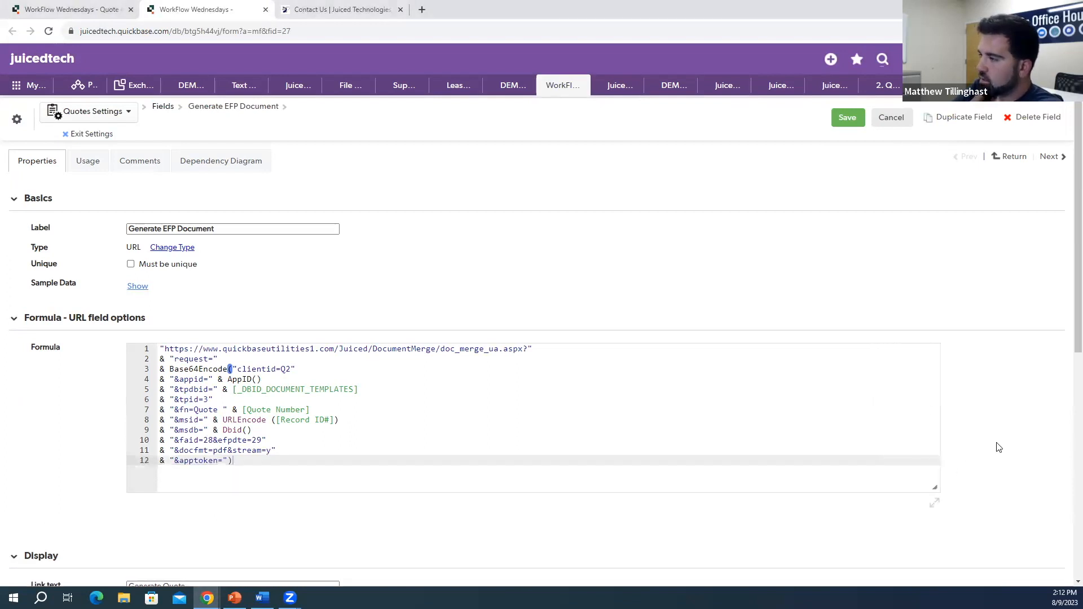
{"action": "left_click", "coordinate": [325, 411]}
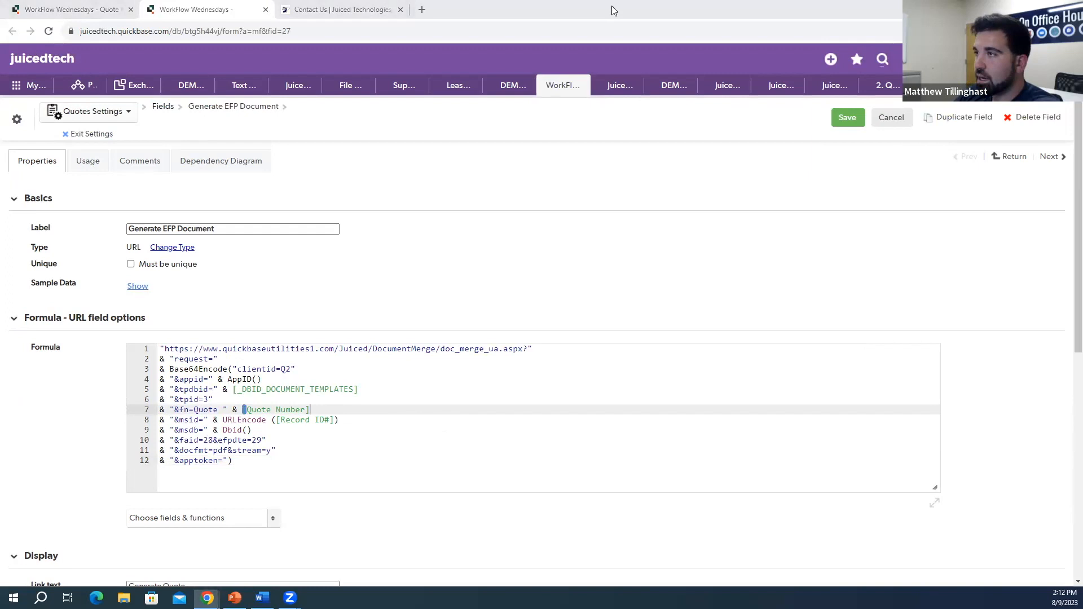
{"action": "left_click_drag", "start_coordinate": [614, 10], "coordinate": [601, 12]}
{"action": "scroll", "coordinate": [85, 320], "scroll_direction": "down", "scroll_amount": 1}
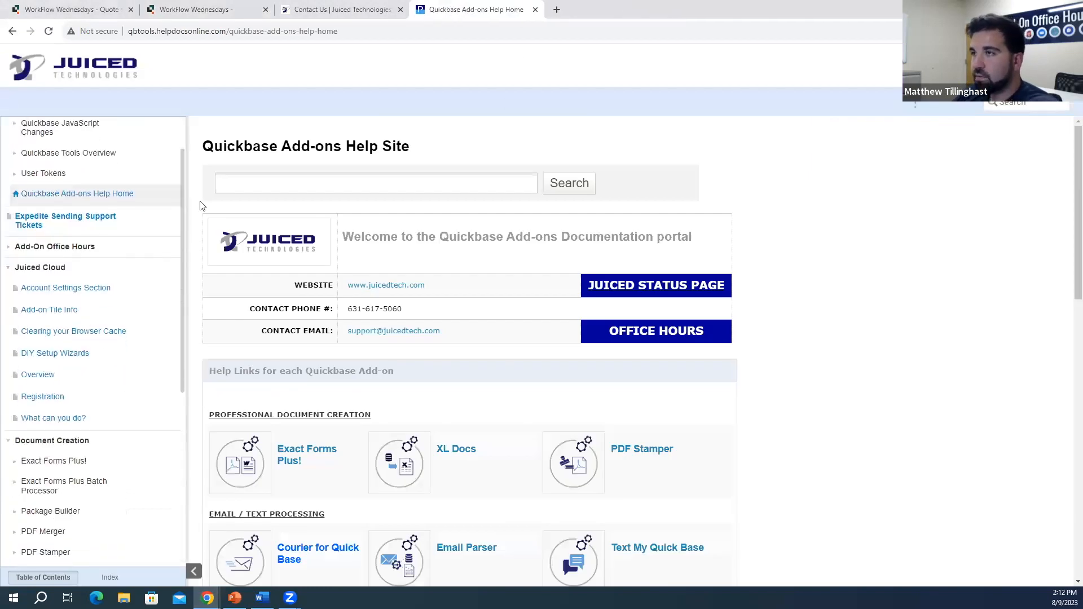
Step: Open the Quickbase add-ons help site and close the duplicate page
{"action": "left_click", "coordinate": [364, 13]}
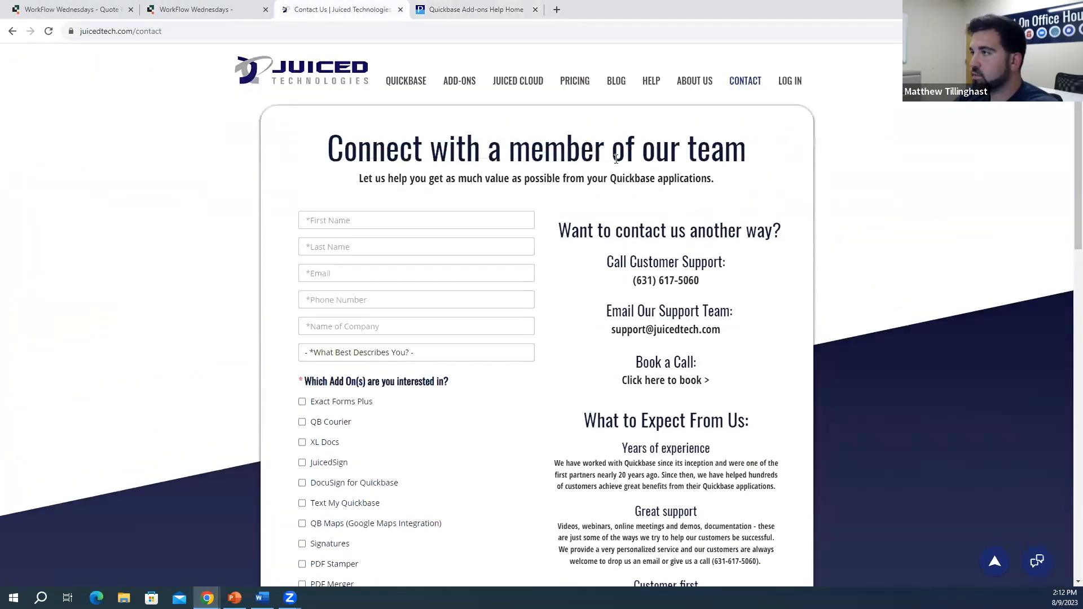
{"action": "left_click", "coordinate": [652, 83]}
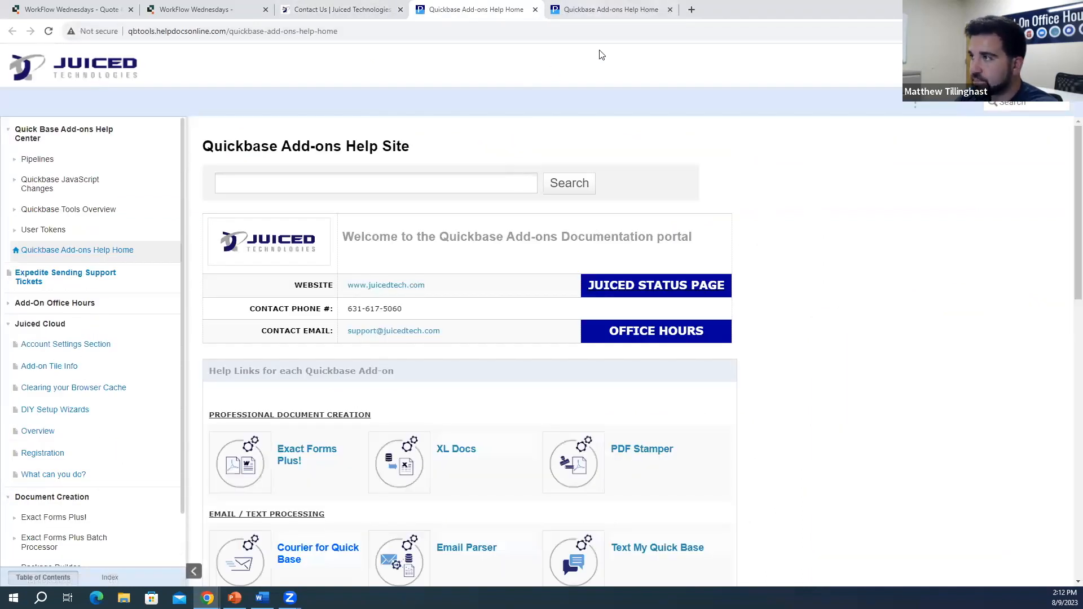
{"action": "left_click", "coordinate": [670, 10]}
{"action": "scroll", "coordinate": [87, 367], "scroll_direction": "down", "scroll_amount": 3}
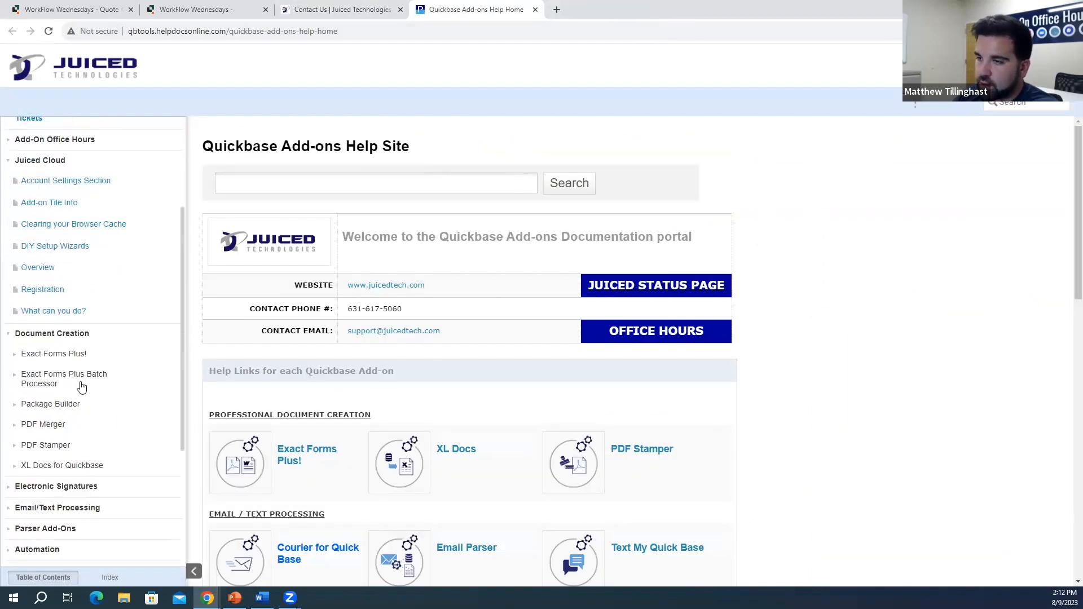
Step: Find the wm parameter under Exact Forms Plus! Formula URL Parameters and copy wm=DRAFT|Red|65
{"action": "left_click", "coordinate": [90, 356]}
{"action": "scroll", "coordinate": [116, 368], "scroll_direction": "down", "scroll_amount": 3}
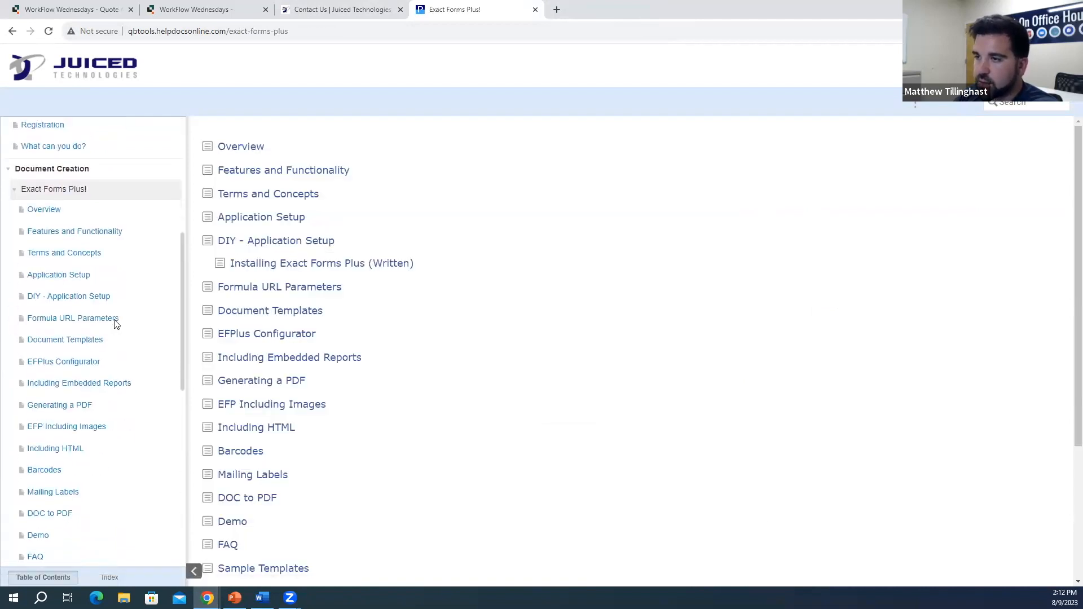
{"action": "left_click", "coordinate": [116, 317]}
{"action": "scroll", "coordinate": [404, 319], "scroll_direction": "down", "scroll_amount": 15}
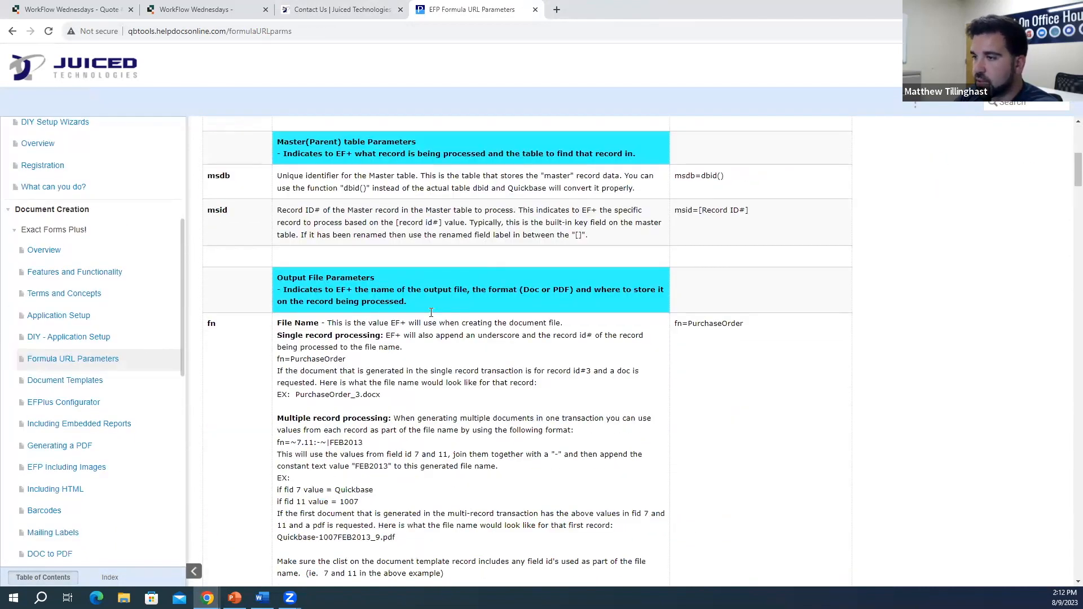
{"action": "scroll", "coordinate": [420, 327], "scroll_direction": "down", "scroll_amount": 10}
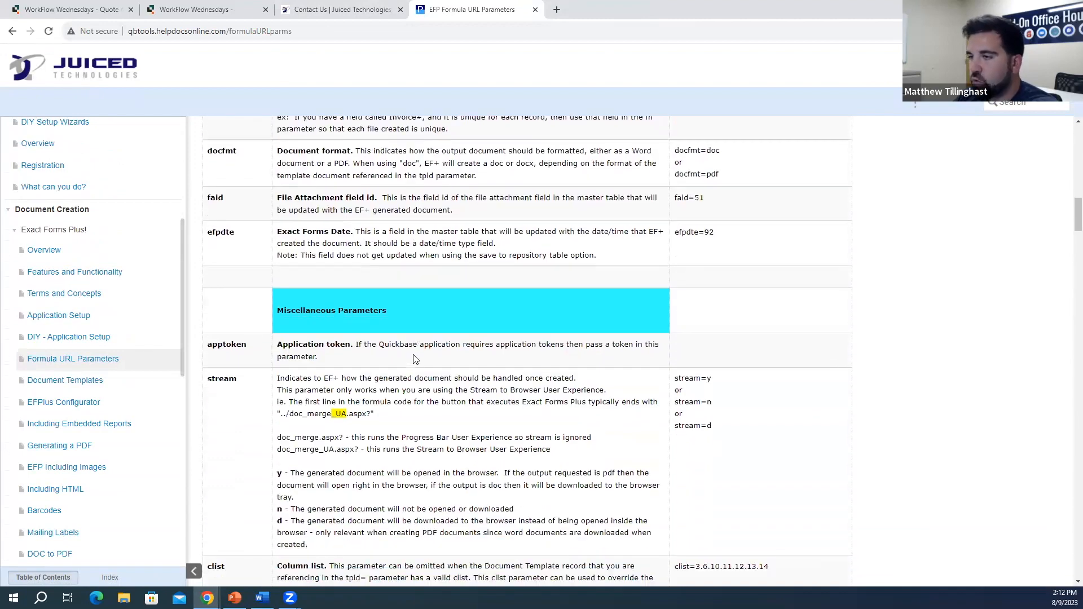
{"action": "scroll", "coordinate": [415, 365], "scroll_direction": "down", "scroll_amount": 10}
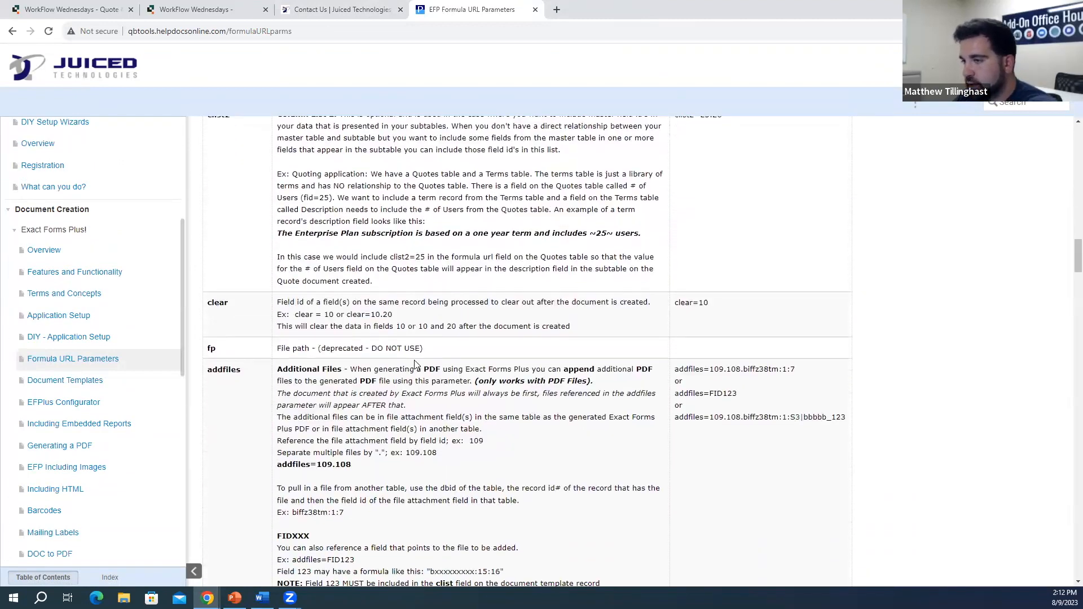
{"action": "scroll", "coordinate": [415, 366], "scroll_direction": "down", "scroll_amount": 1}
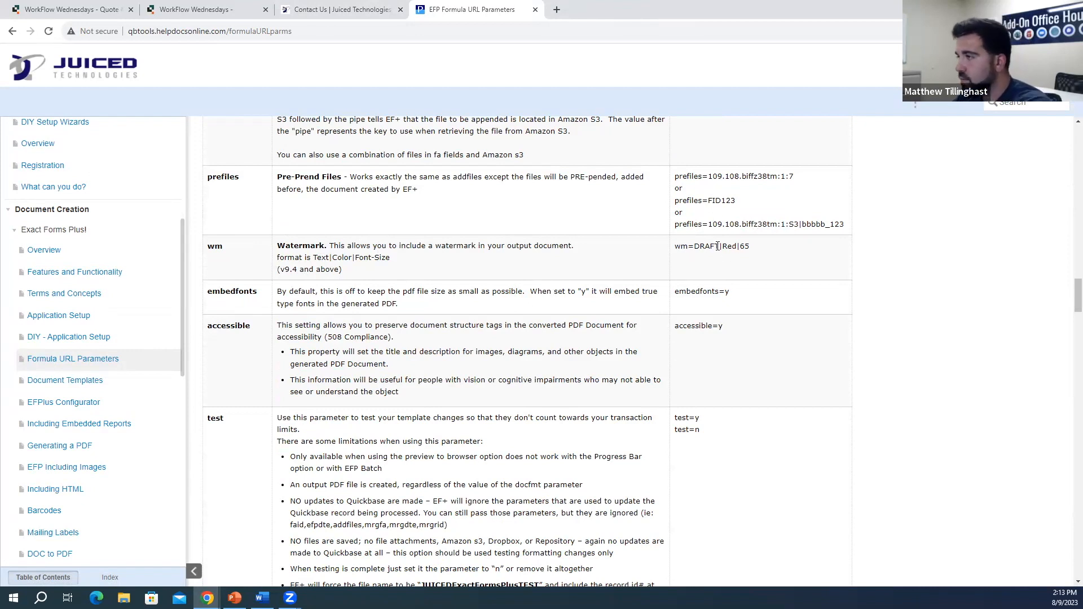
{"action": "left_click_drag", "start_coordinate": [751, 249], "coordinate": [678, 251]}
{"action": "key", "text": "ctrl+c"}
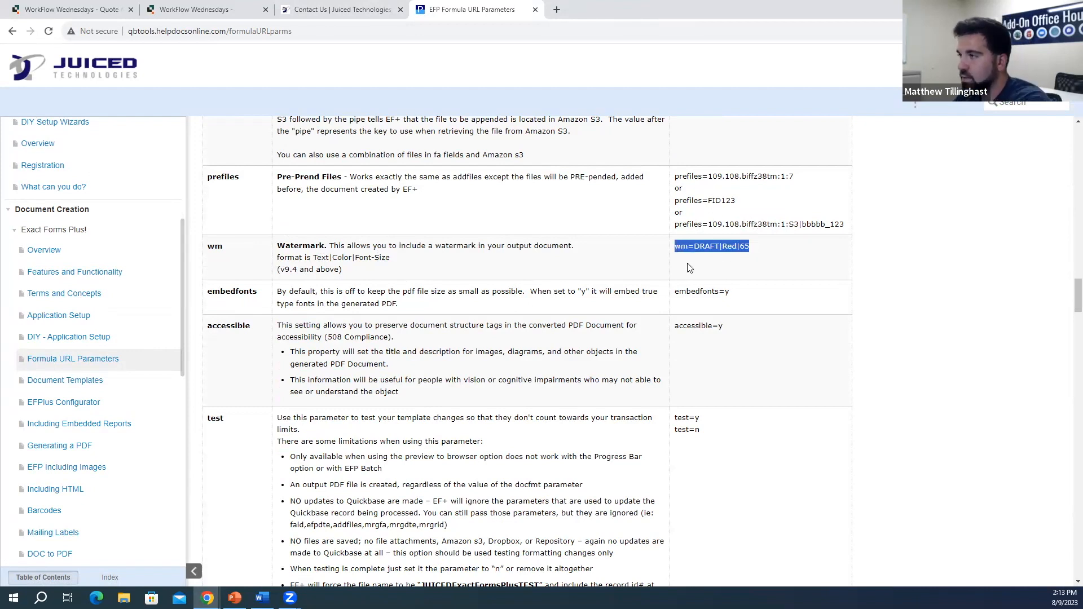
{"action": "left_click", "coordinate": [195, 9]}
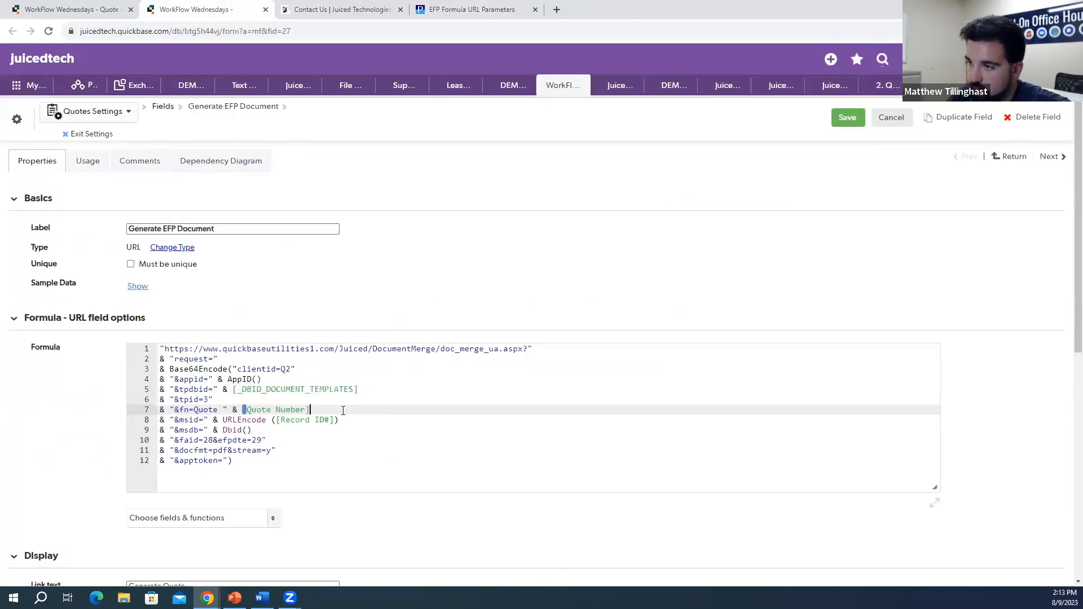
Step: Insert a new '&wm=DRAFT|Red|65' line after the Quote Number line and save the field
{"action": "key", "text": "Return"}
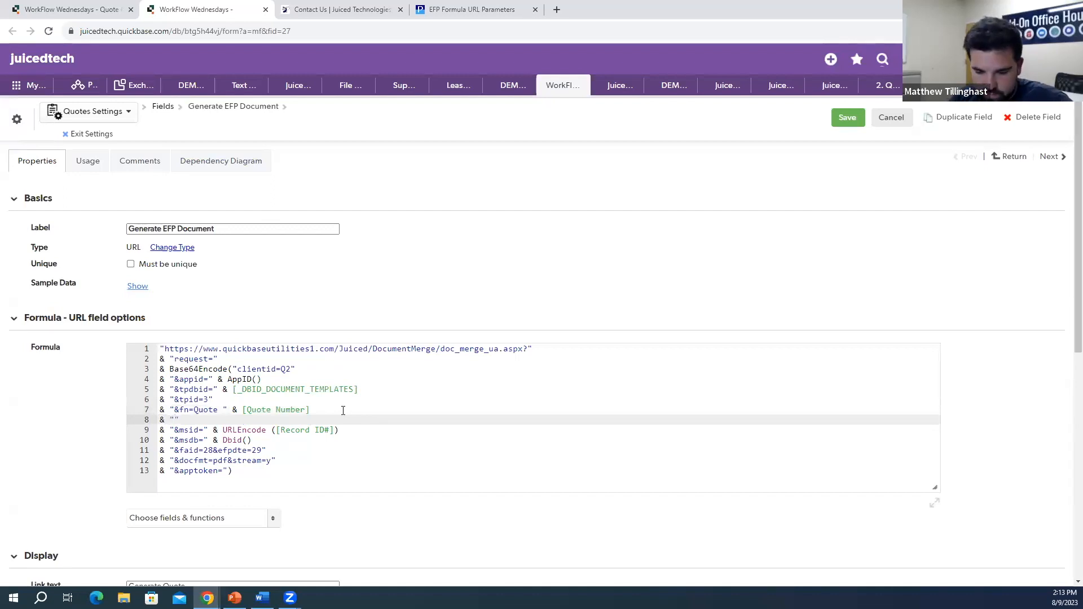
{"action": "key", "text": "ctrl+v"}
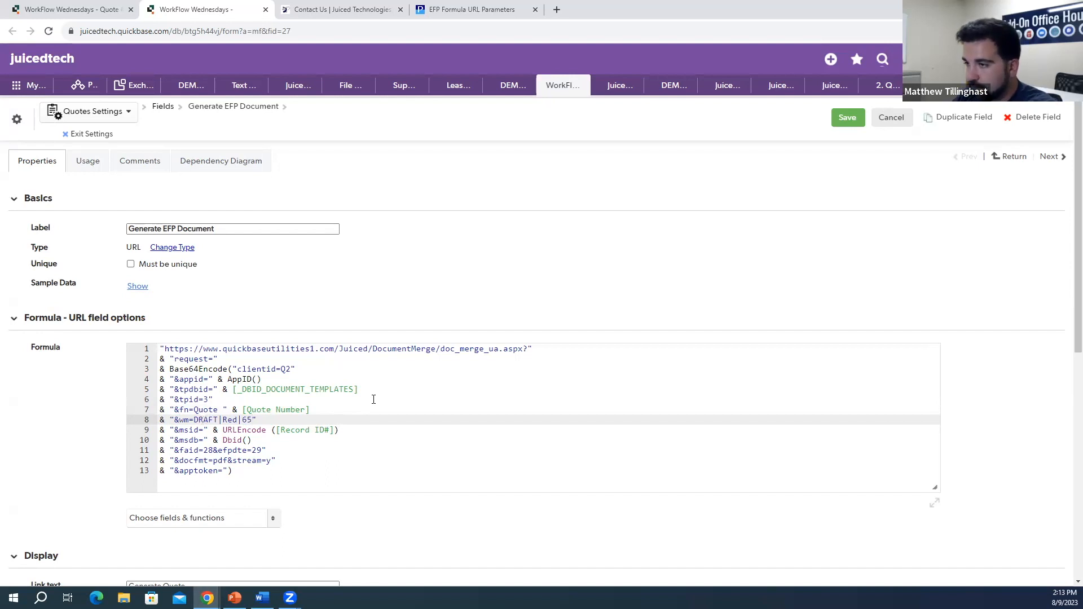
{"action": "left_click", "coordinate": [848, 120]}
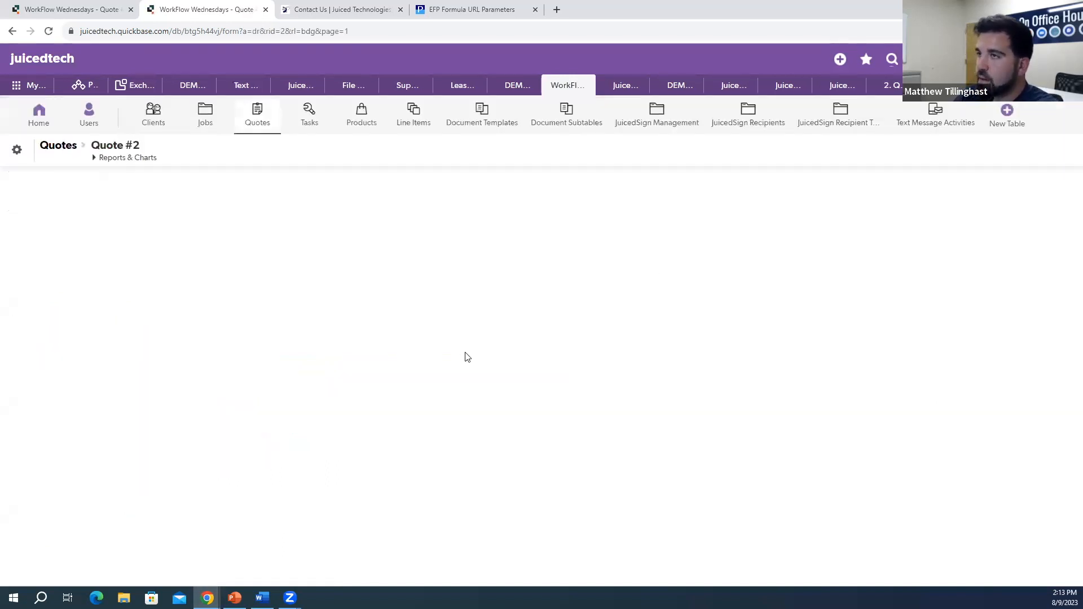
Step: Generate the Quote 54321_2 PDF and check the red DRAFT watermark across its pages
{"action": "left_click", "coordinate": [514, 293]}
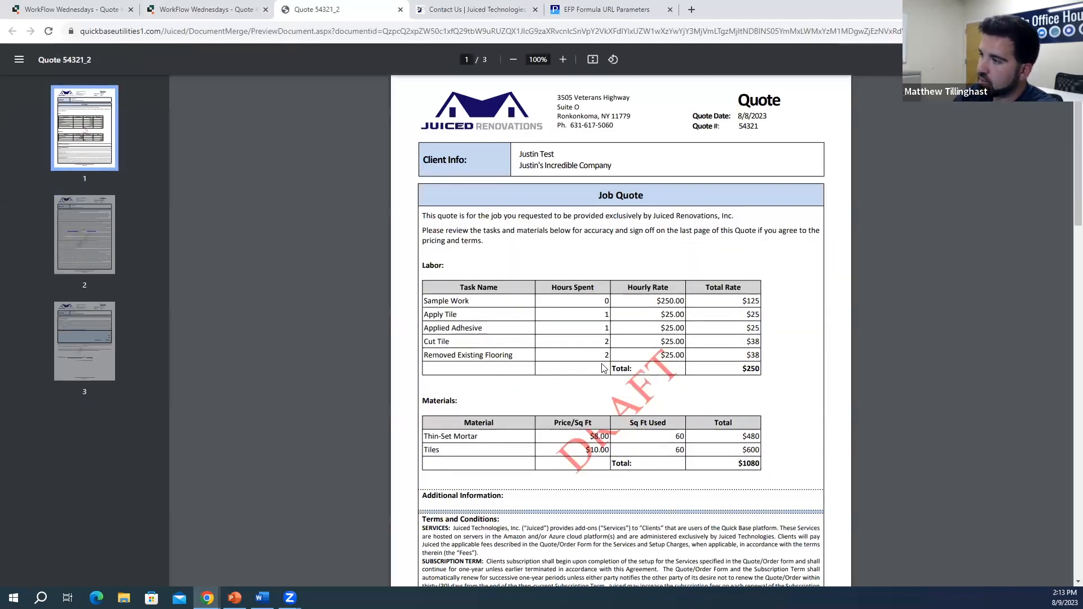
{"action": "scroll", "coordinate": [681, 330], "scroll_direction": "down", "scroll_amount": 2}
{"action": "scroll", "coordinate": [681, 249], "scroll_direction": "down", "scroll_amount": 10}
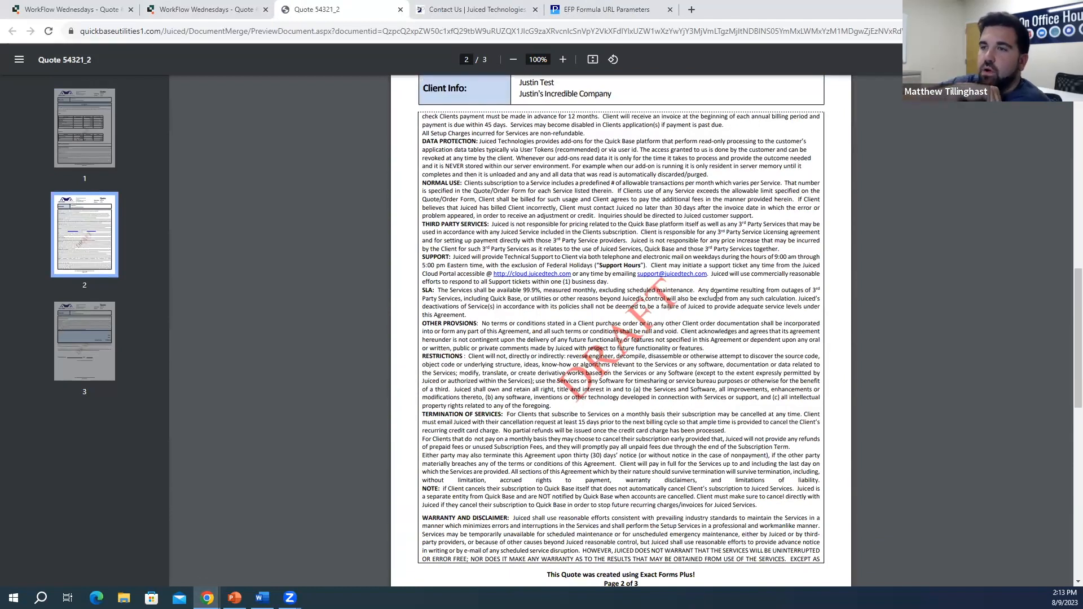
{"action": "scroll", "coordinate": [717, 298], "scroll_direction": "up", "scroll_amount": 3}
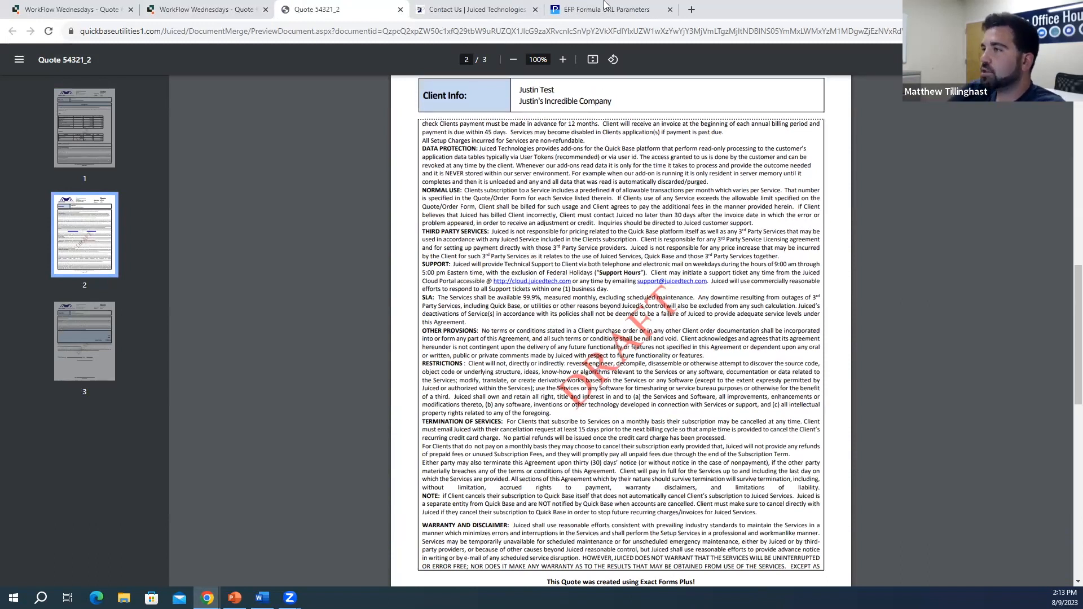
{"action": "left_click", "coordinate": [607, 9]}
Step: Read through the test, Amazon S3, DropBox and Multi-Record parameter sections of the Formula URL Parameters page
{"action": "scroll", "coordinate": [316, 288], "scroll_direction": "down", "scroll_amount": 1}
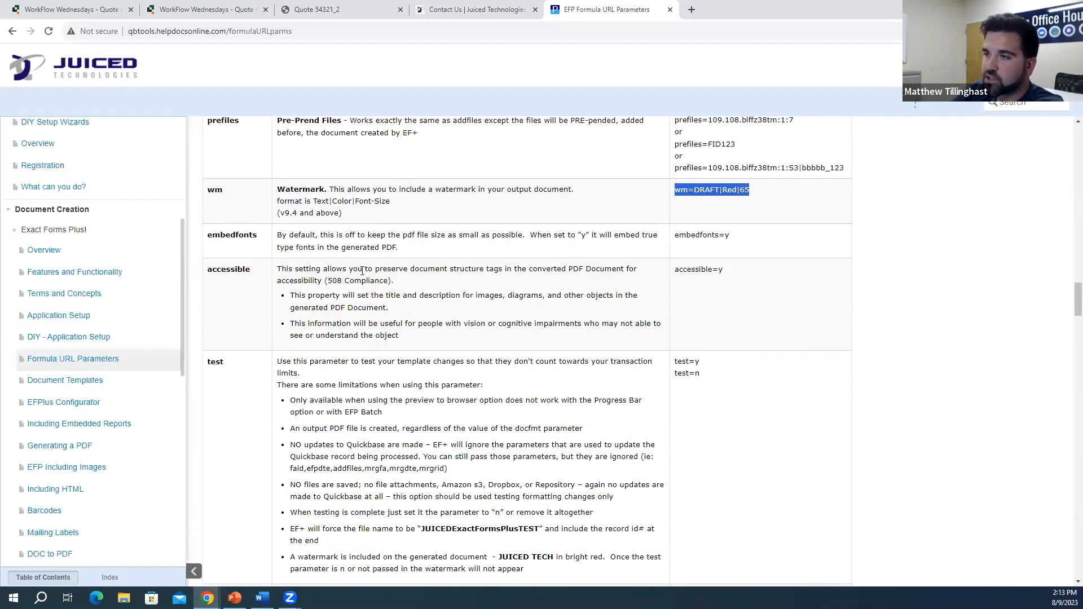
{"action": "scroll", "coordinate": [367, 292], "scroll_direction": "down", "scroll_amount": 4}
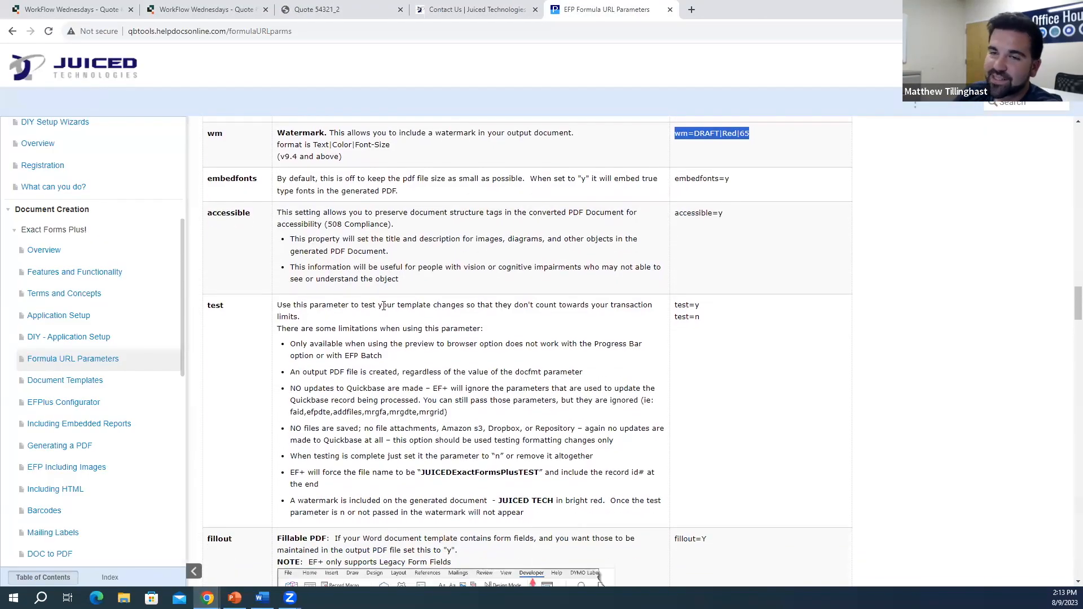
{"action": "scroll", "coordinate": [423, 323], "scroll_direction": "down", "scroll_amount": 6}
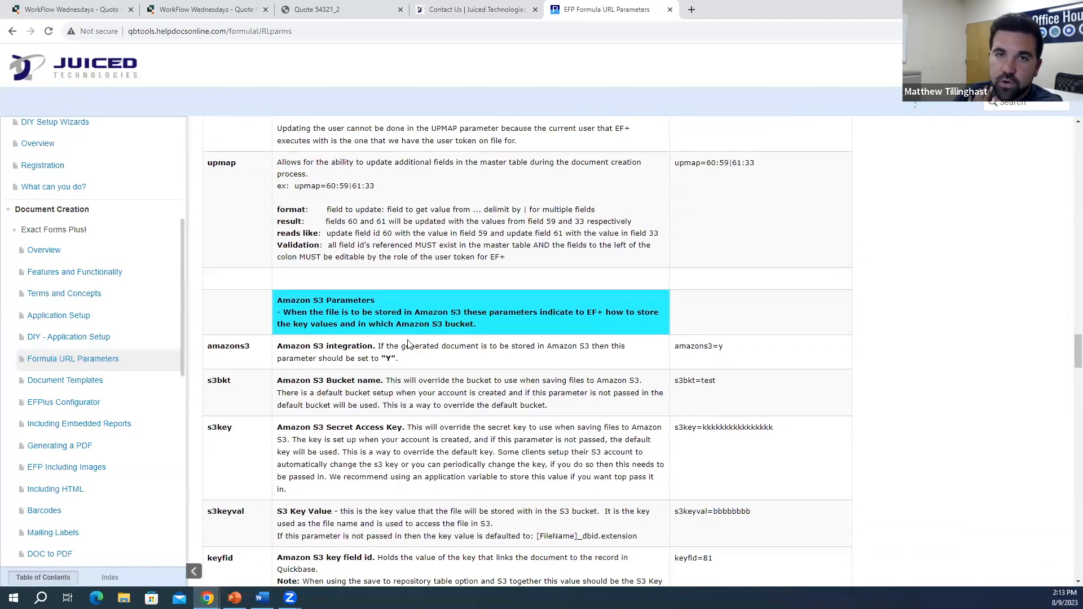
{"action": "scroll", "coordinate": [420, 348], "scroll_direction": "down", "scroll_amount": 4}
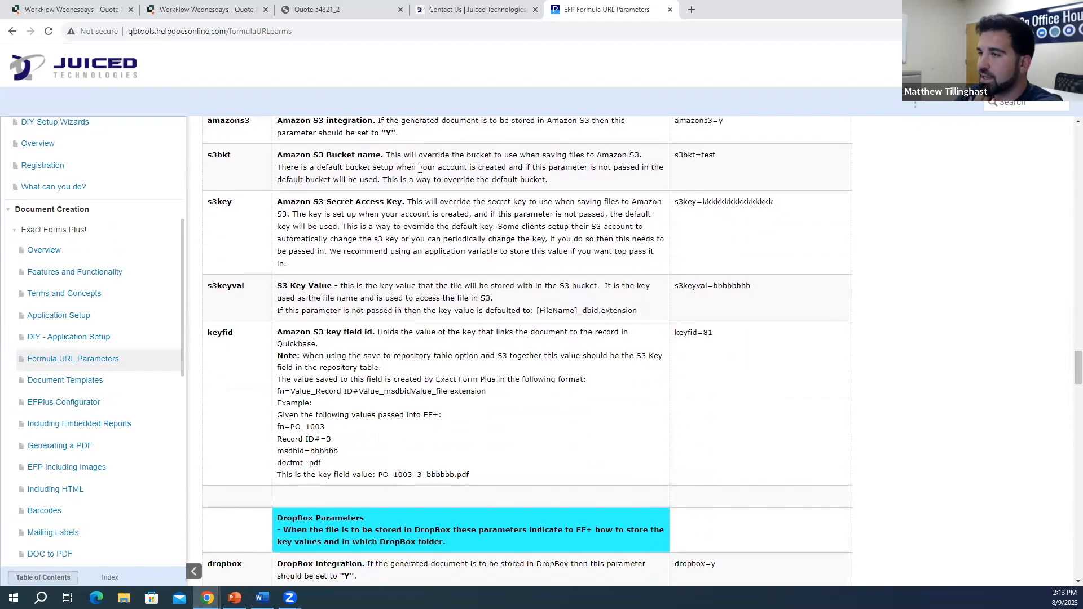
{"action": "scroll", "coordinate": [371, 217], "scroll_direction": "down", "scroll_amount": 8}
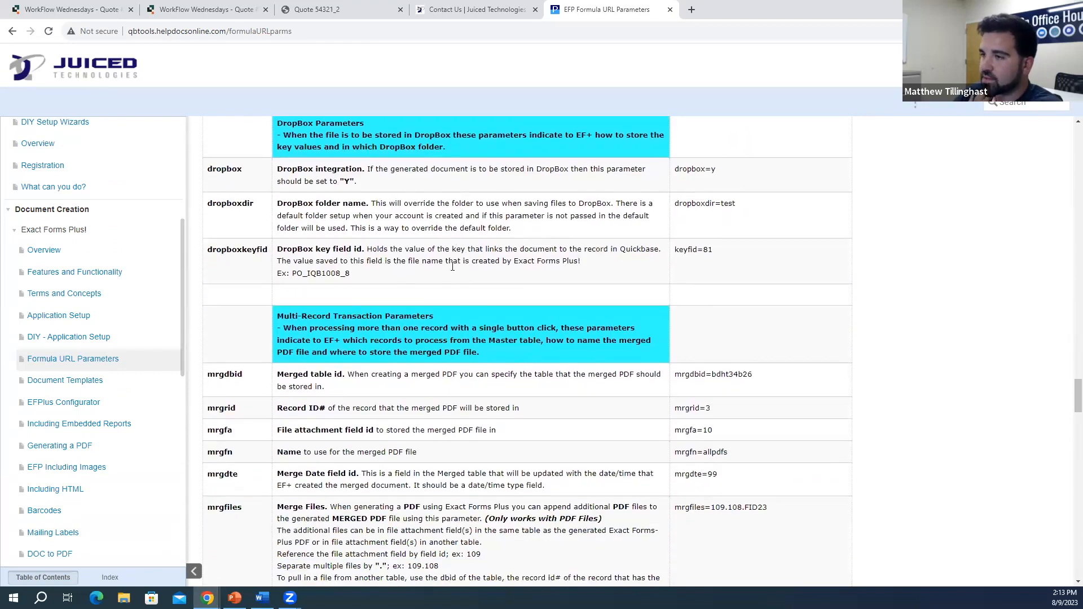
{"action": "scroll", "coordinate": [460, 327], "scroll_direction": "down", "scroll_amount": 3}
{"action": "scroll", "coordinate": [484, 310], "scroll_direction": "down", "scroll_amount": 2}
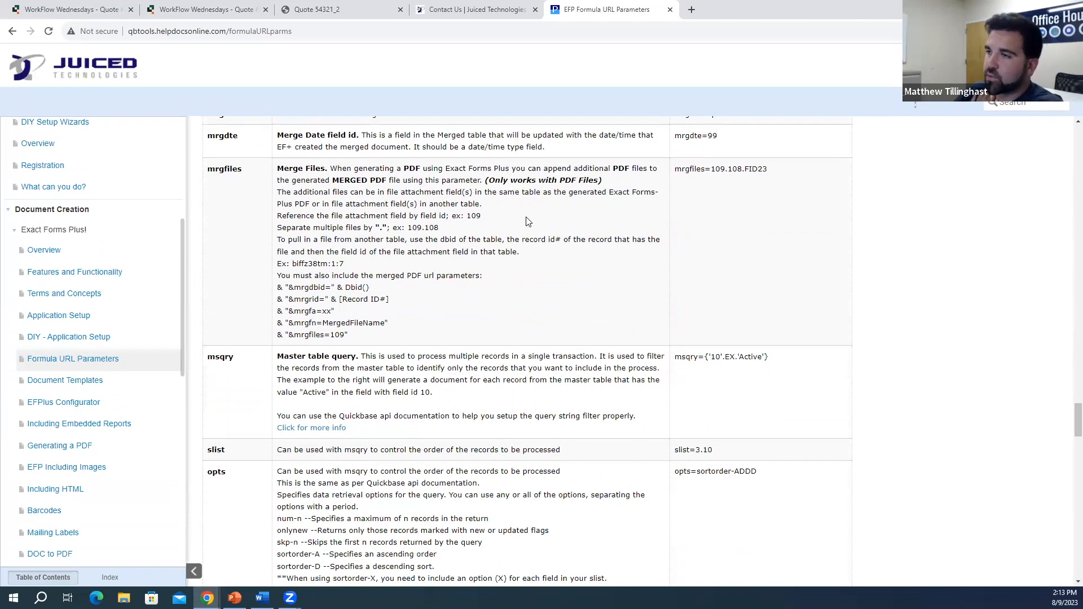
{"action": "scroll", "coordinate": [558, 338], "scroll_direction": "down", "scroll_amount": 2}
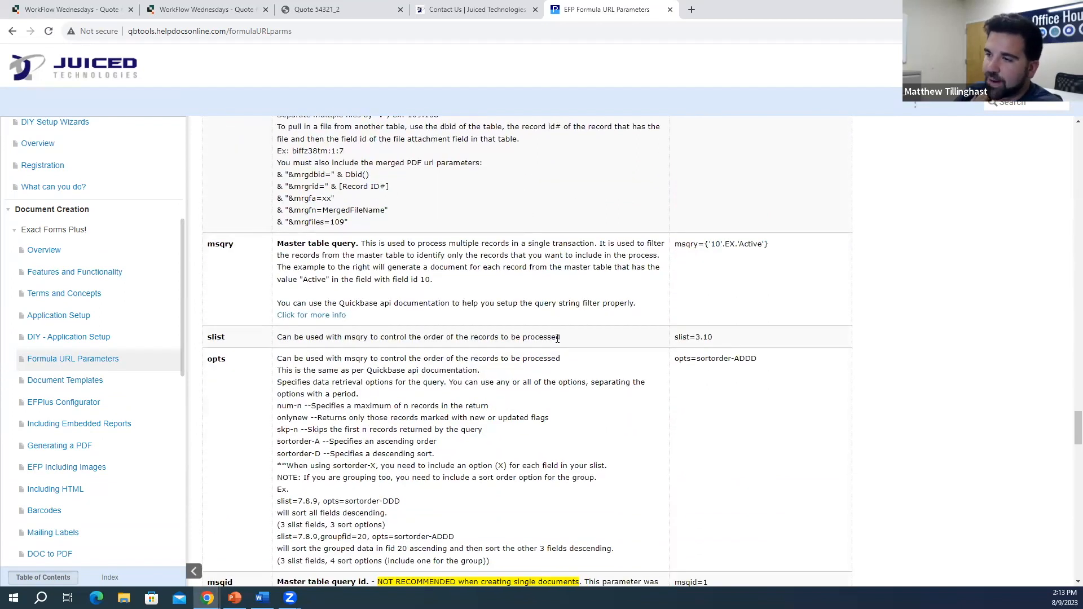
{"action": "scroll", "coordinate": [559, 276], "scroll_direction": "down", "scroll_amount": 2}
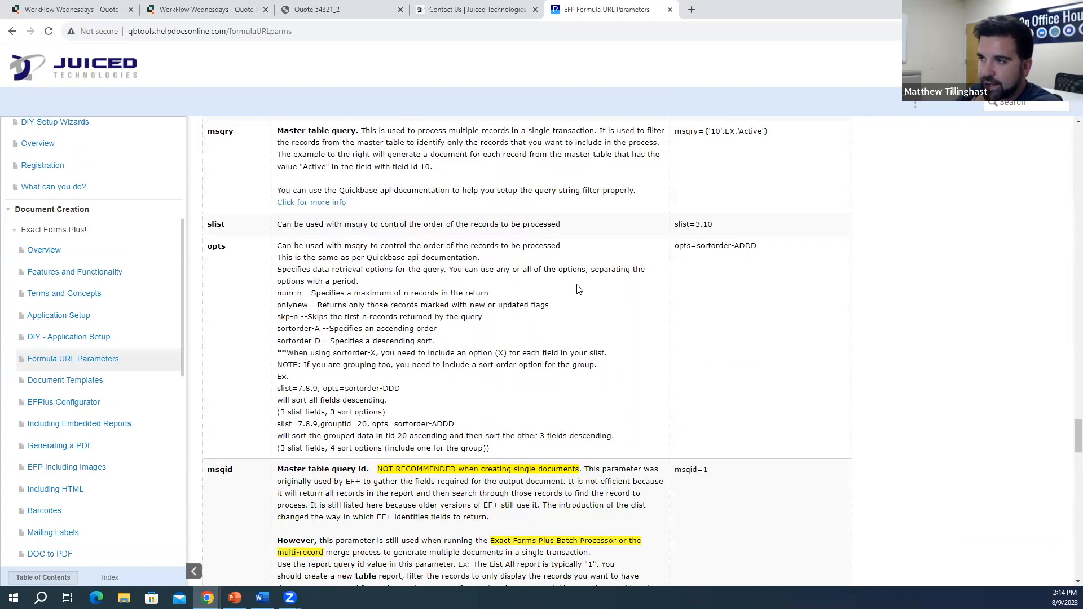
{"action": "scroll", "coordinate": [564, 299], "scroll_direction": "up", "scroll_amount": 7}
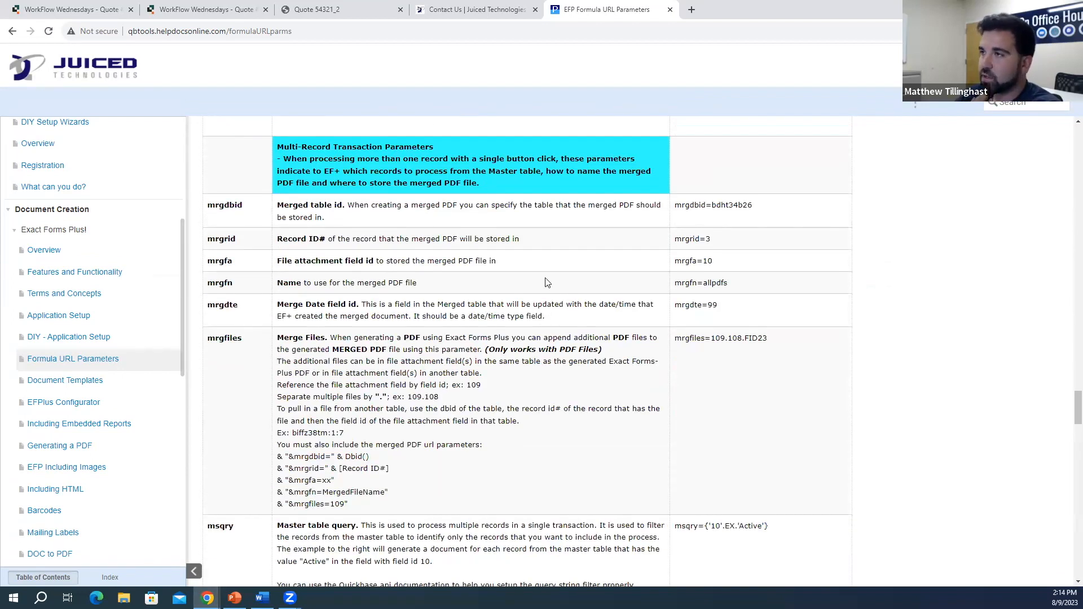
{"action": "left_click", "coordinate": [351, 10]}
Step: Review pages 1 to 3 of the watermarked Quote 54321_2 PDF, then return to Quote #2
{"action": "scroll", "coordinate": [646, 389], "scroll_direction": "down", "scroll_amount": 3}
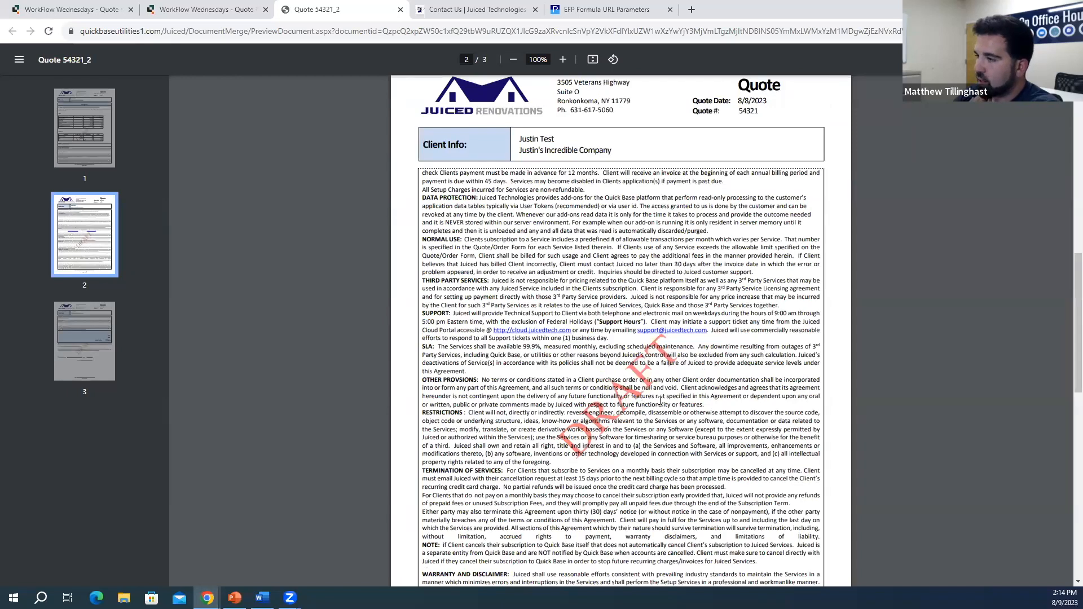
{"action": "scroll", "coordinate": [660, 401], "scroll_direction": "down", "scroll_amount": 10}
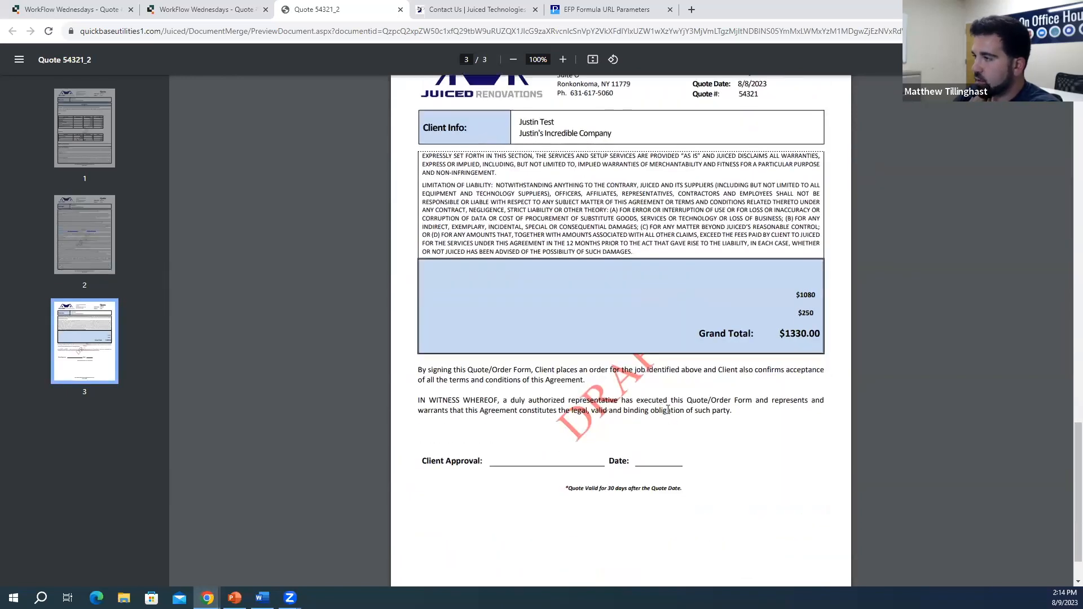
{"action": "scroll", "coordinate": [655, 397], "scroll_direction": "up", "scroll_amount": 8}
{"action": "scroll", "coordinate": [636, 381], "scroll_direction": "up", "scroll_amount": 15}
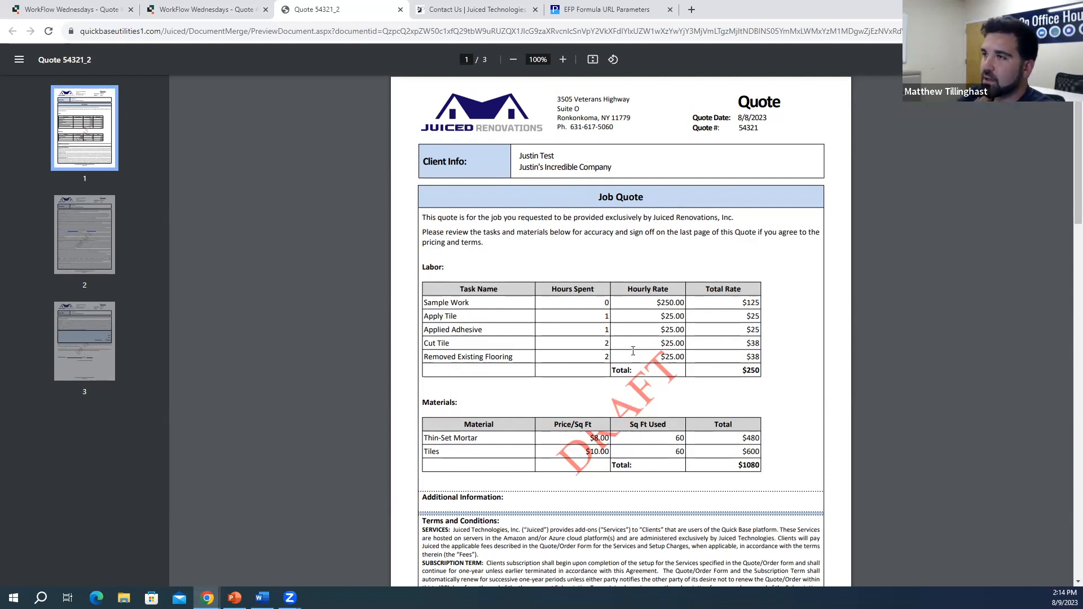
{"action": "left_click", "coordinate": [221, 9]}
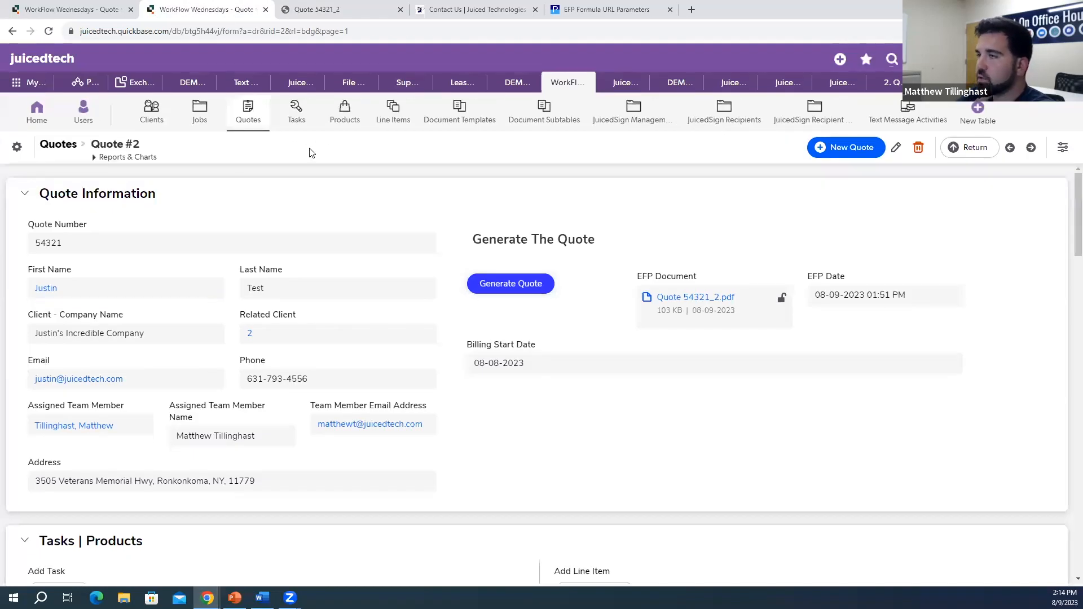
Step: Go from Quote #2 to Document Template #3 in the Document Templates table and open its form designer
{"action": "left_click", "coordinate": [48, 33]}
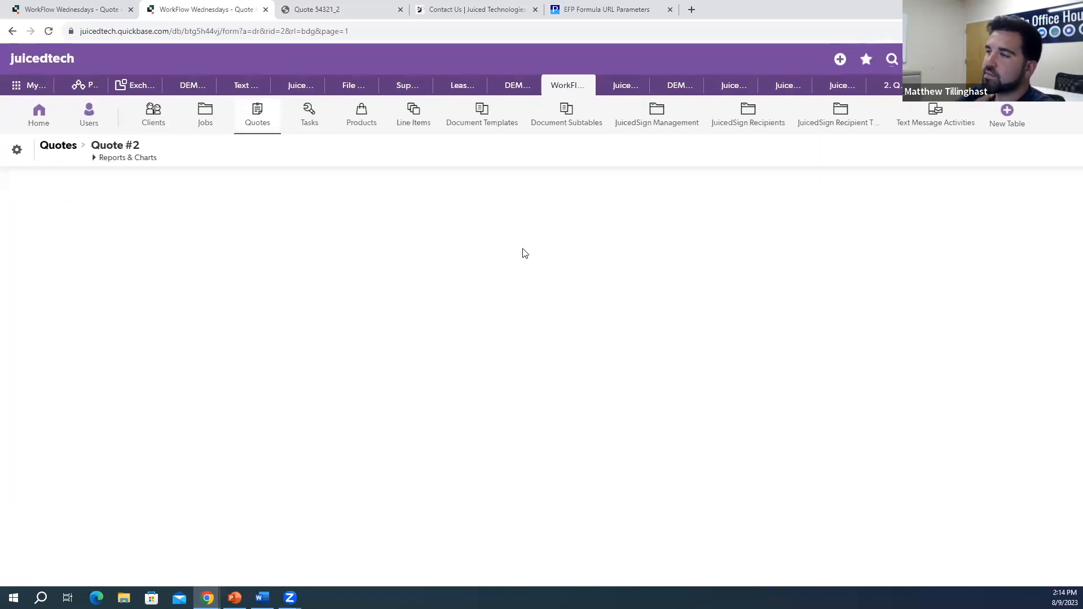
{"action": "left_click", "coordinate": [545, 129]}
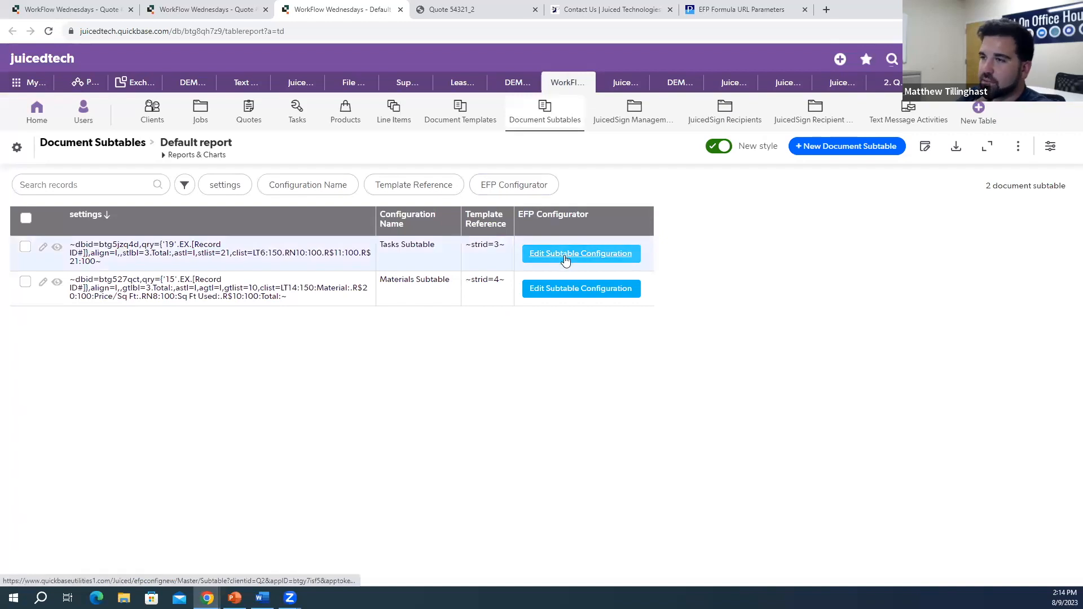
{"action": "left_click", "coordinate": [486, 121]}
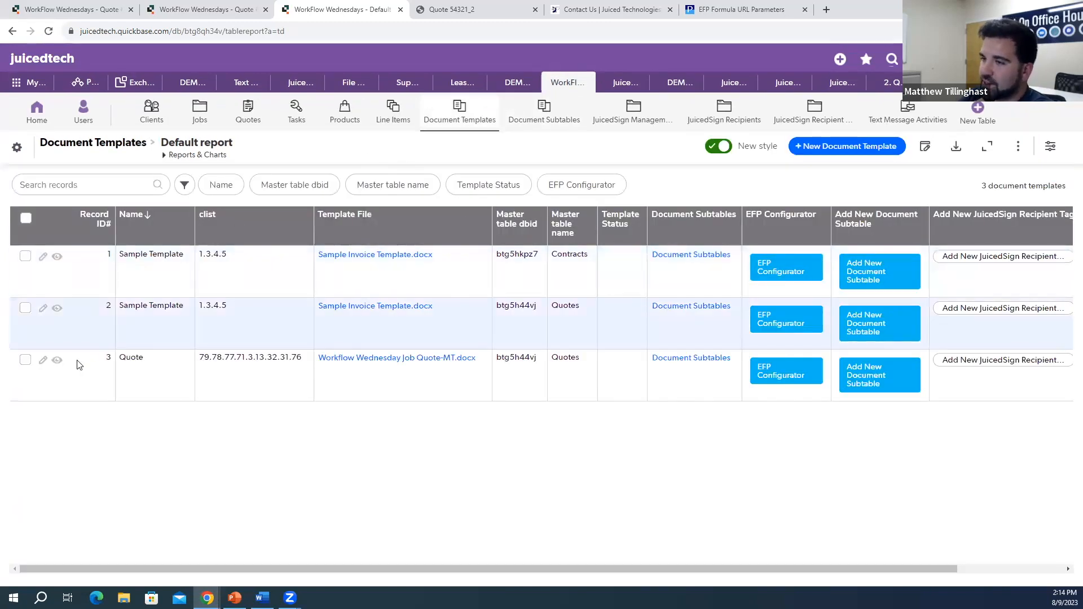
{"action": "left_click", "coordinate": [58, 362]}
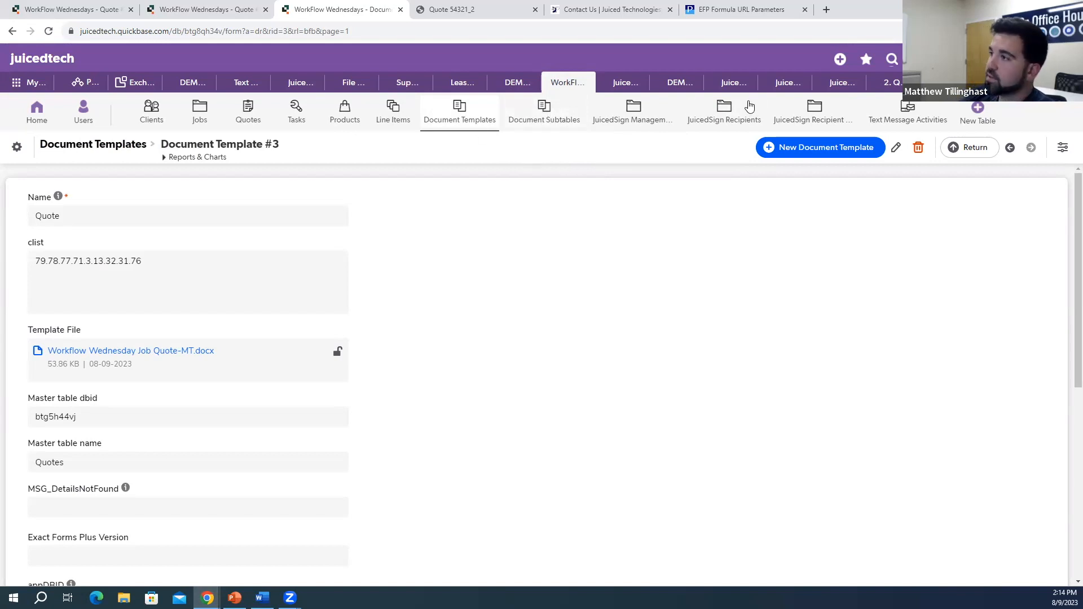
{"action": "scroll", "coordinate": [549, 219], "scroll_direction": "down", "scroll_amount": 1}
{"action": "scroll", "coordinate": [519, 226], "scroll_direction": "down", "scroll_amount": 7}
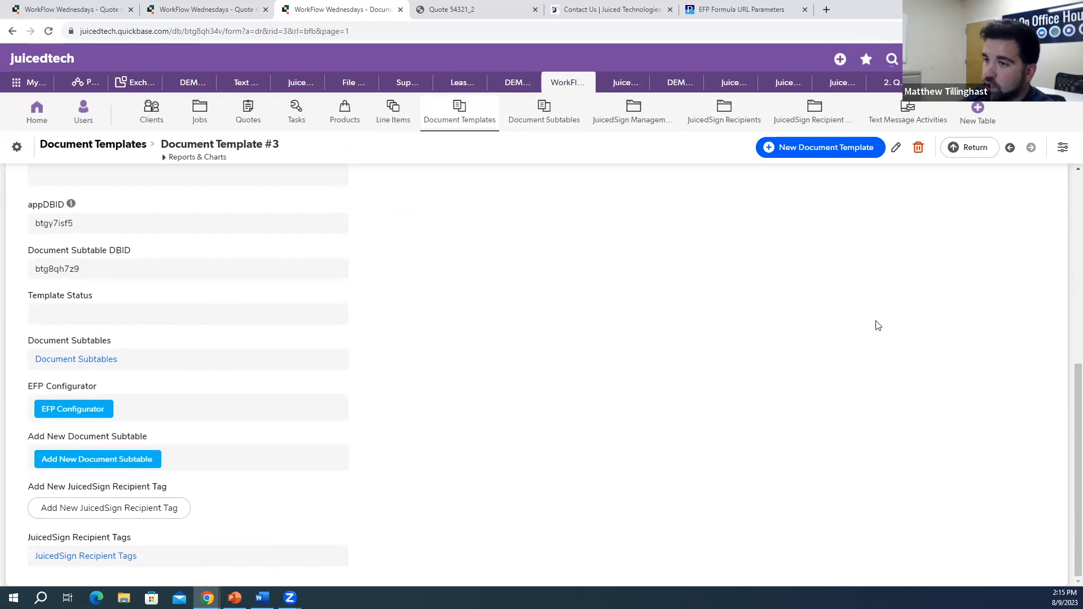
{"action": "left_click", "coordinate": [1063, 147]}
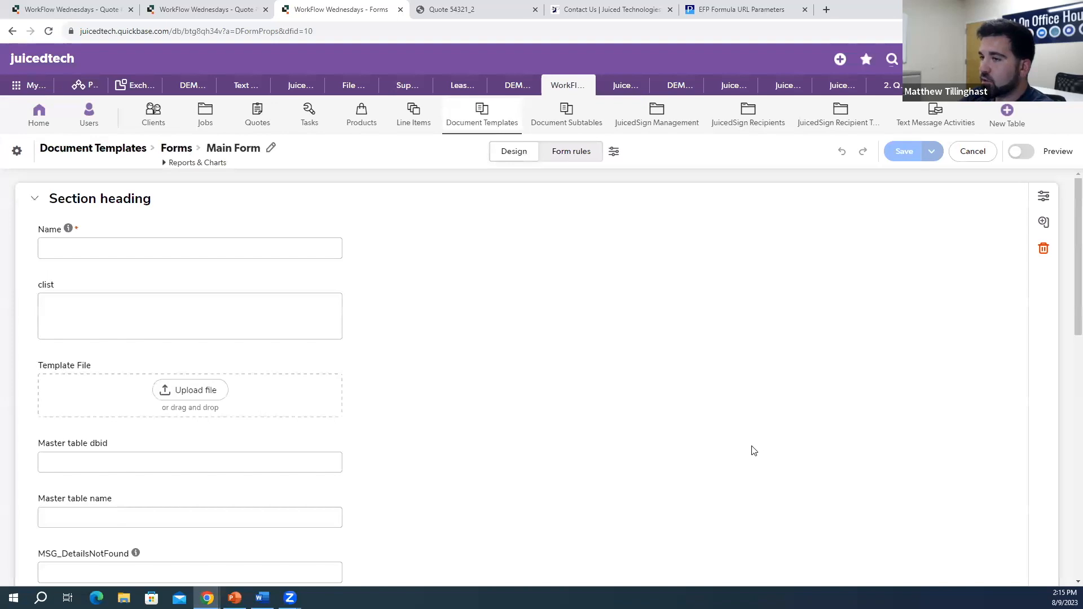
Step: Append an embedded Document Subtables 'List All' report to the end of the Main Form and save
{"action": "scroll", "coordinate": [525, 423], "scroll_direction": "down", "scroll_amount": 10}
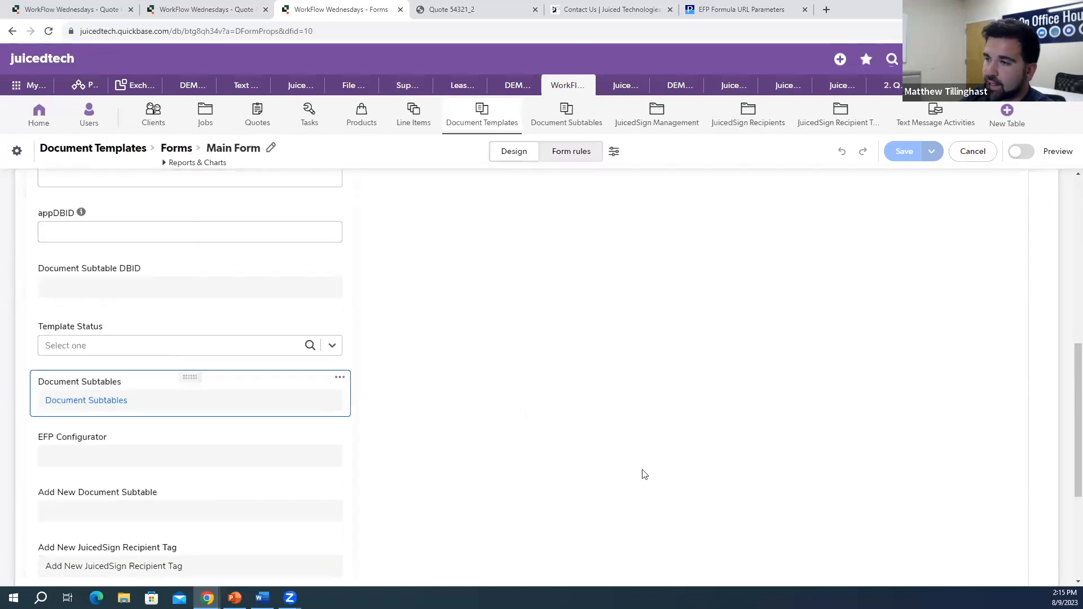
{"action": "scroll", "coordinate": [655, 496], "scroll_direction": "up", "scroll_amount": 4}
{"action": "scroll", "coordinate": [649, 496], "scroll_direction": "down", "scroll_amount": 8}
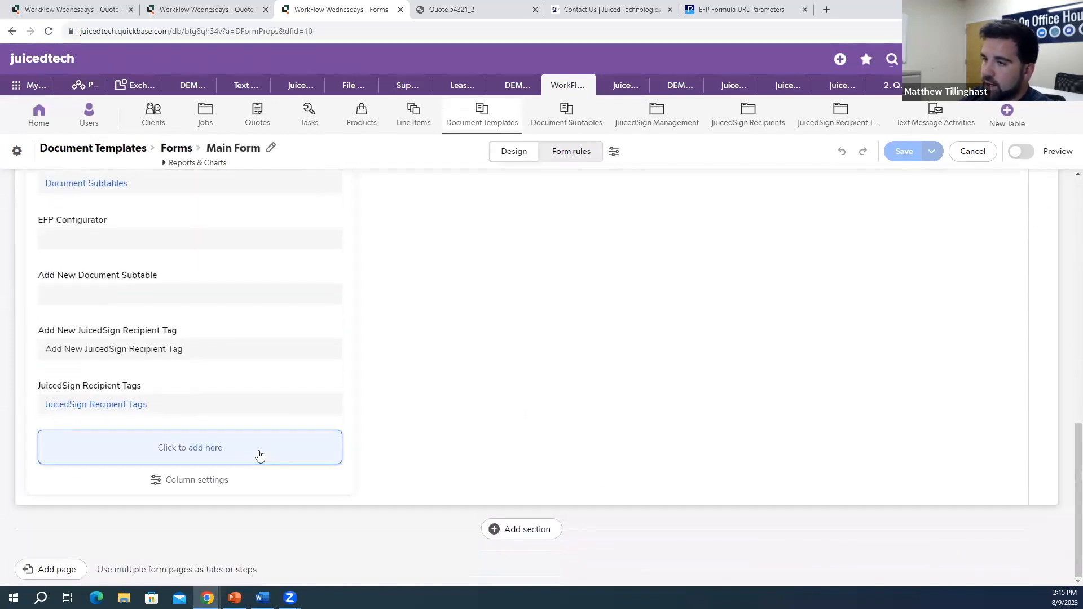
{"action": "left_click", "coordinate": [260, 456]}
{"action": "left_click", "coordinate": [412, 395]}
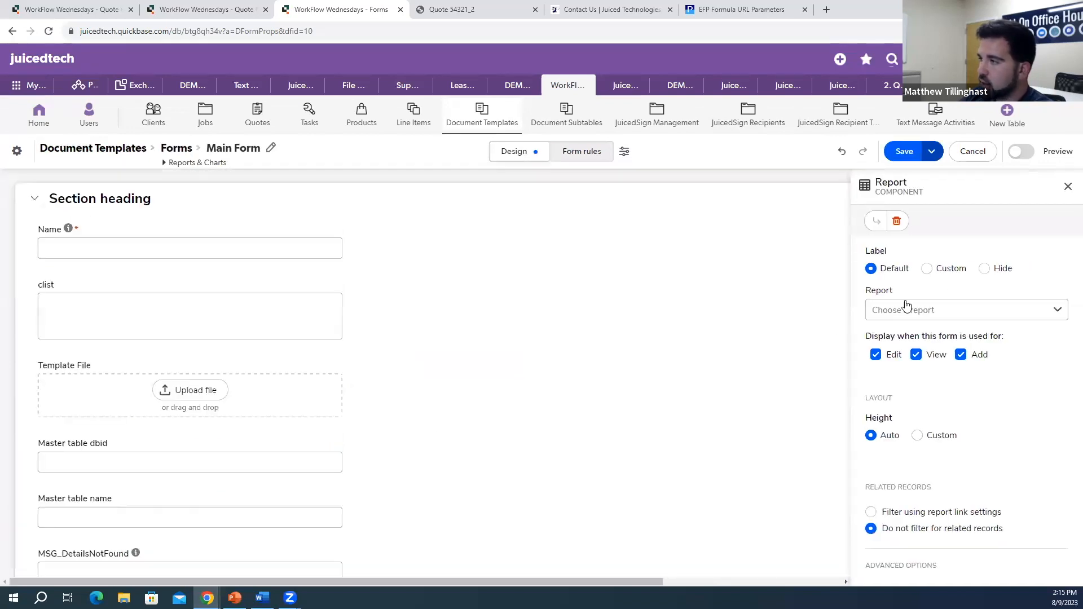
{"action": "left_click", "coordinate": [1054, 311]}
{"action": "scroll", "coordinate": [919, 438], "scroll_direction": "down", "scroll_amount": 3}
{"action": "left_click", "coordinate": [967, 467]}
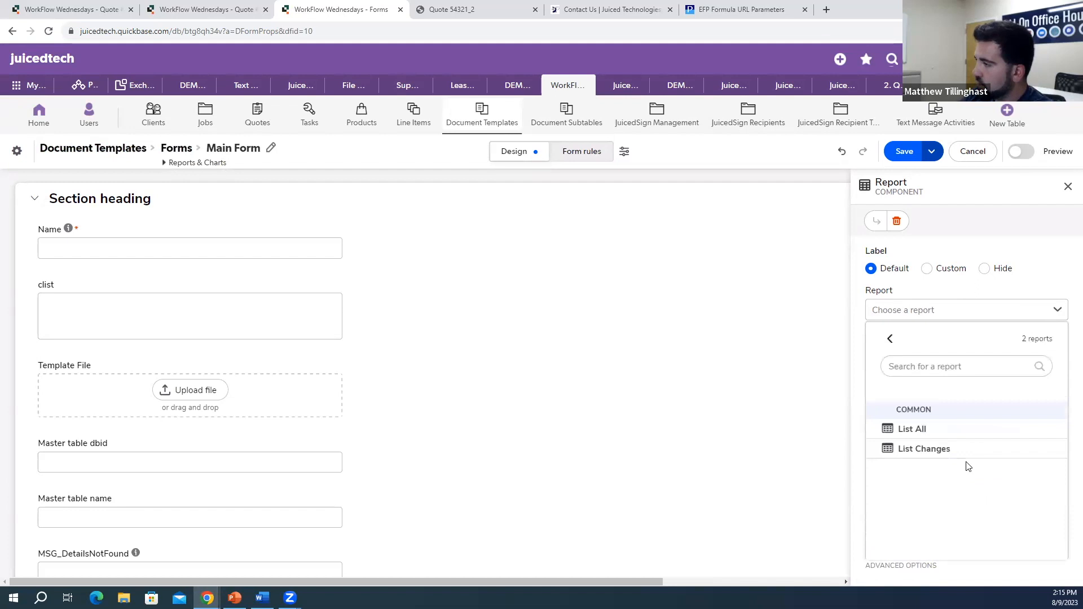
{"action": "left_click", "coordinate": [944, 439]}
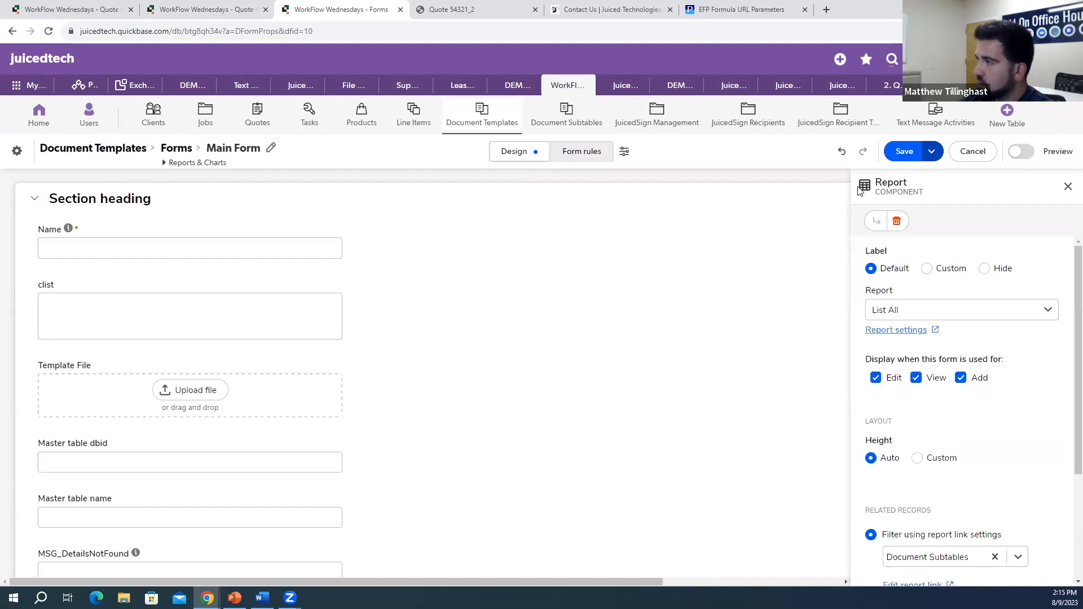
{"action": "left_click", "coordinate": [905, 153]}
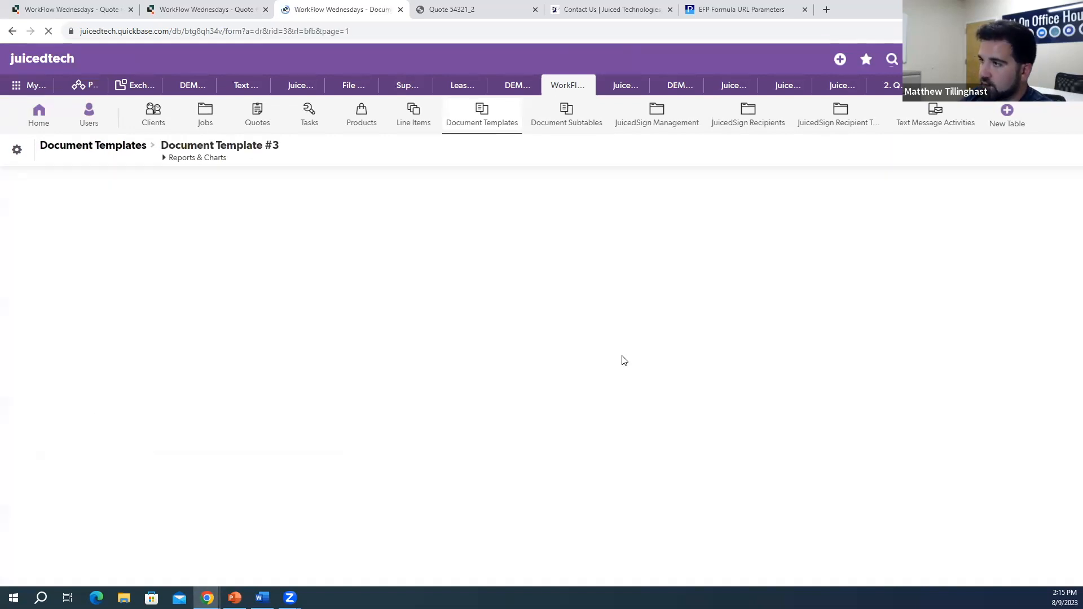
Step: Open Materials Subtable #4 from the template's Document Subtables list and launch its subtable configuration
{"action": "scroll", "coordinate": [471, 414], "scroll_direction": "down", "scroll_amount": 10}
{"action": "scroll", "coordinate": [478, 415], "scroll_direction": "down", "scroll_amount": 1}
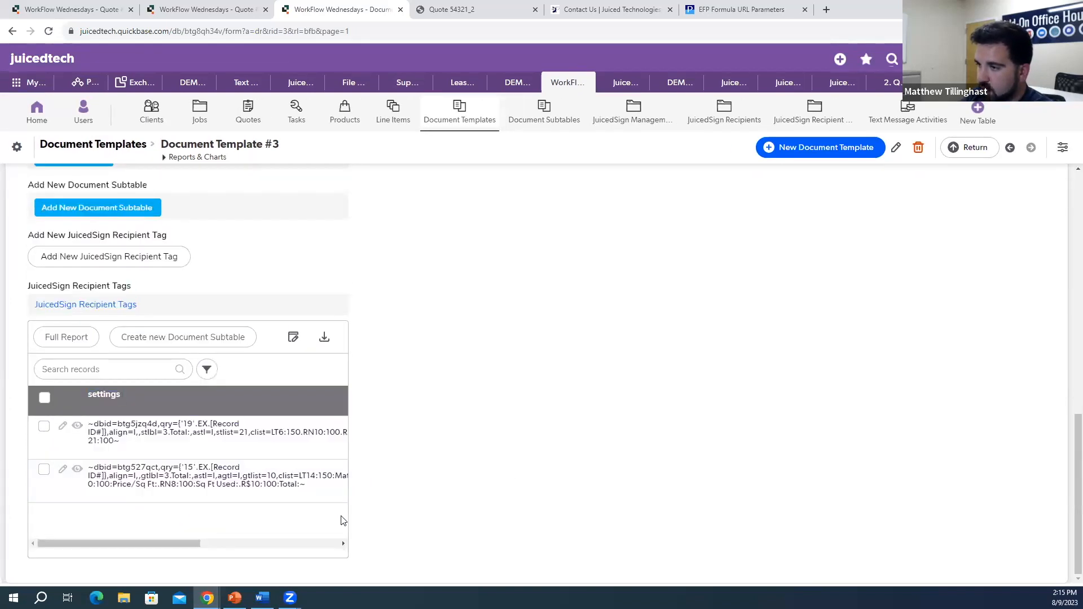
{"action": "left_click_drag", "start_coordinate": [198, 549], "coordinate": [384, 552]}
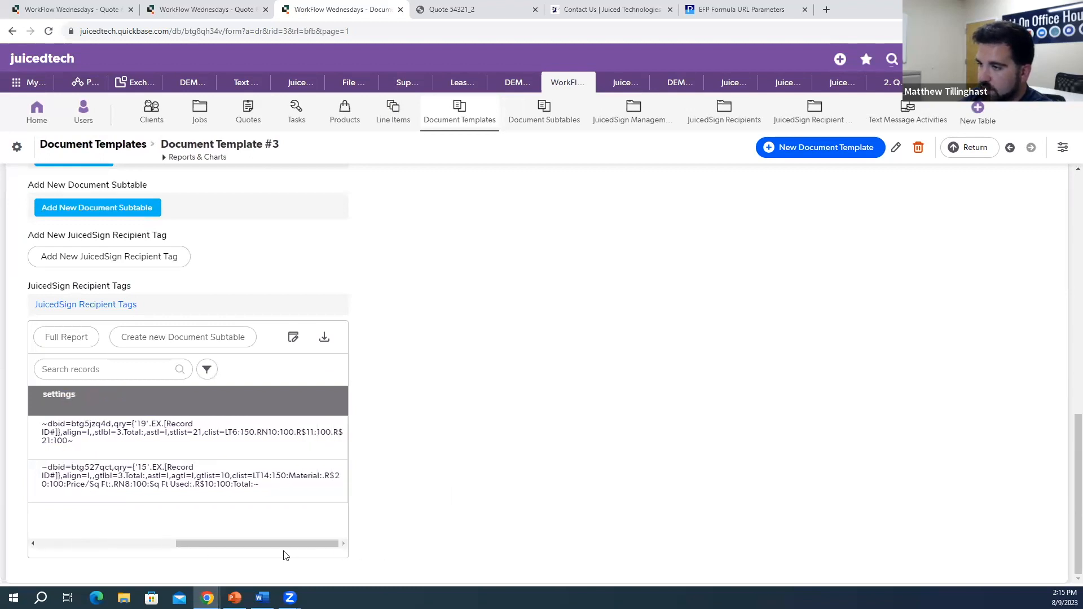
{"action": "mouse_move", "coordinate": [311, 547]}
{"action": "left_mouse_down"}
{"action": "mouse_move", "coordinate": [190, 544]}
{"action": "mouse_move", "coordinate": [414, 536]}
{"action": "mouse_move", "coordinate": [136, 535]}
{"action": "mouse_move", "coordinate": [319, 557]}
{"action": "left_mouse_up"}
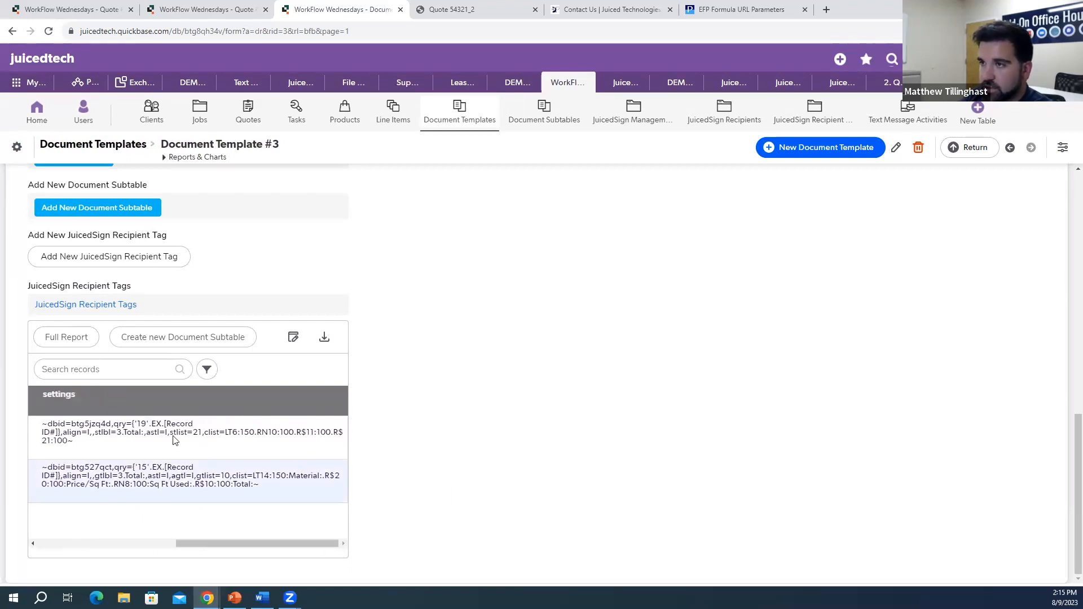
{"action": "left_click_drag", "start_coordinate": [193, 544], "coordinate": [54, 545]}
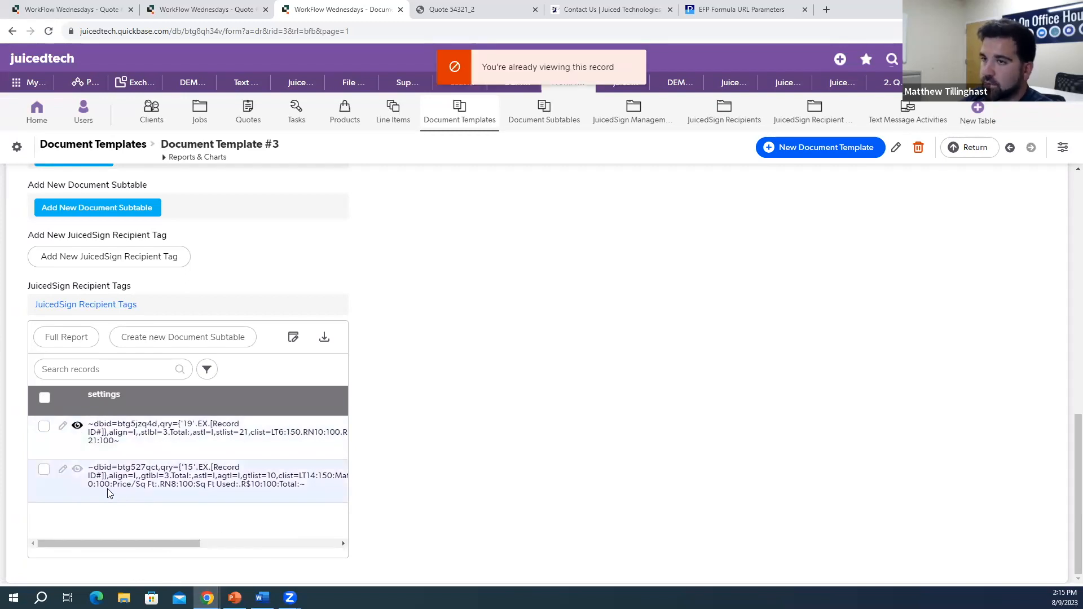
{"action": "left_click", "coordinate": [78, 470]}
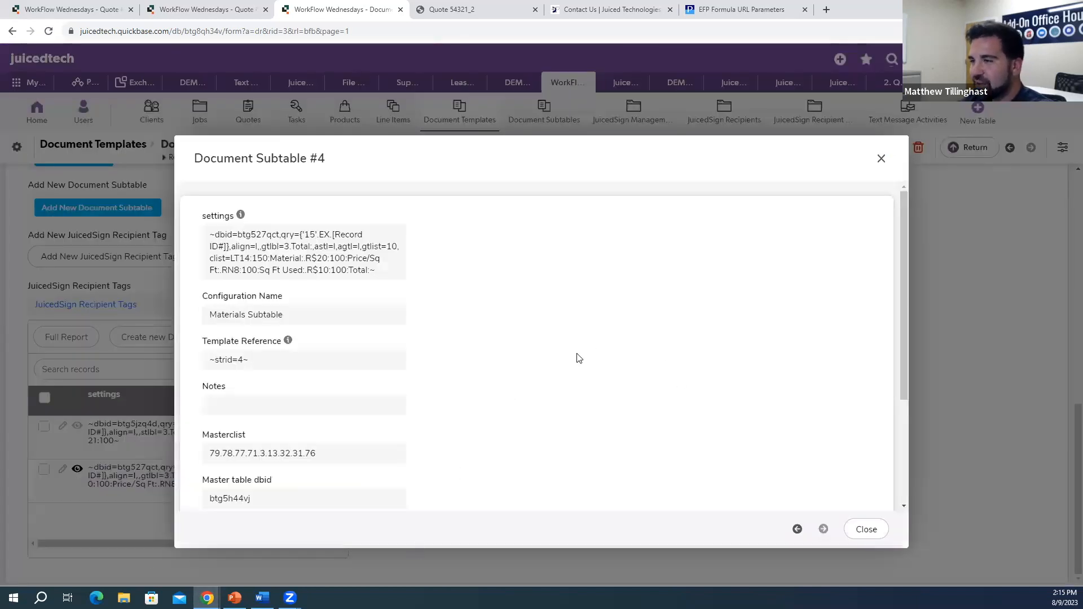
{"action": "scroll", "coordinate": [420, 341], "scroll_direction": "down", "scroll_amount": 3}
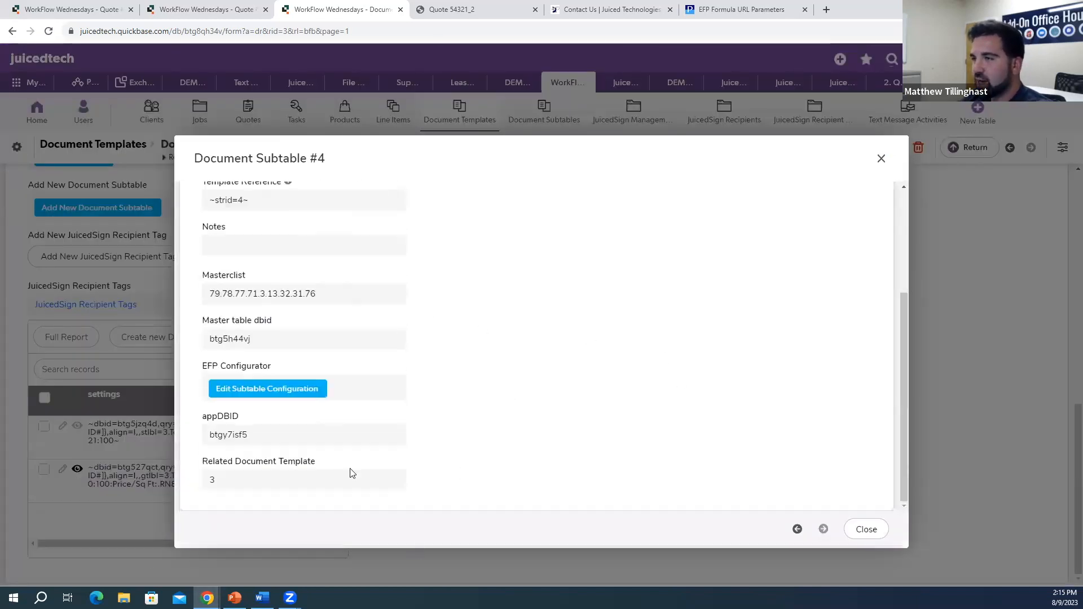
{"action": "left_click", "coordinate": [280, 393]}
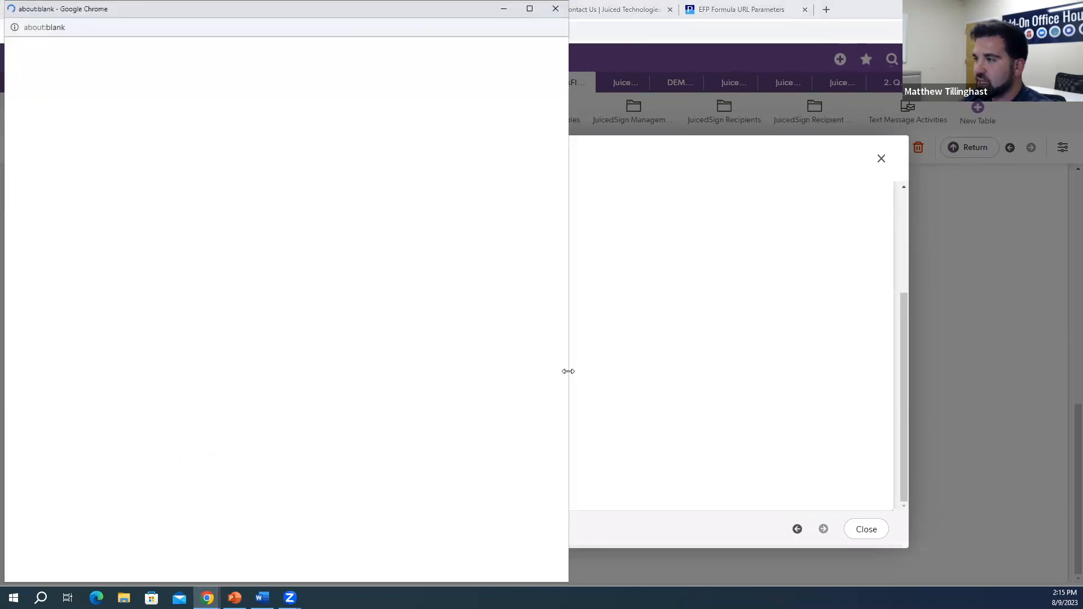
Step: Widen the configurator and compare it with the Quote 54321_2 PDF preview
{"action": "left_click_drag", "start_coordinate": [568, 371], "coordinate": [688, 328]}
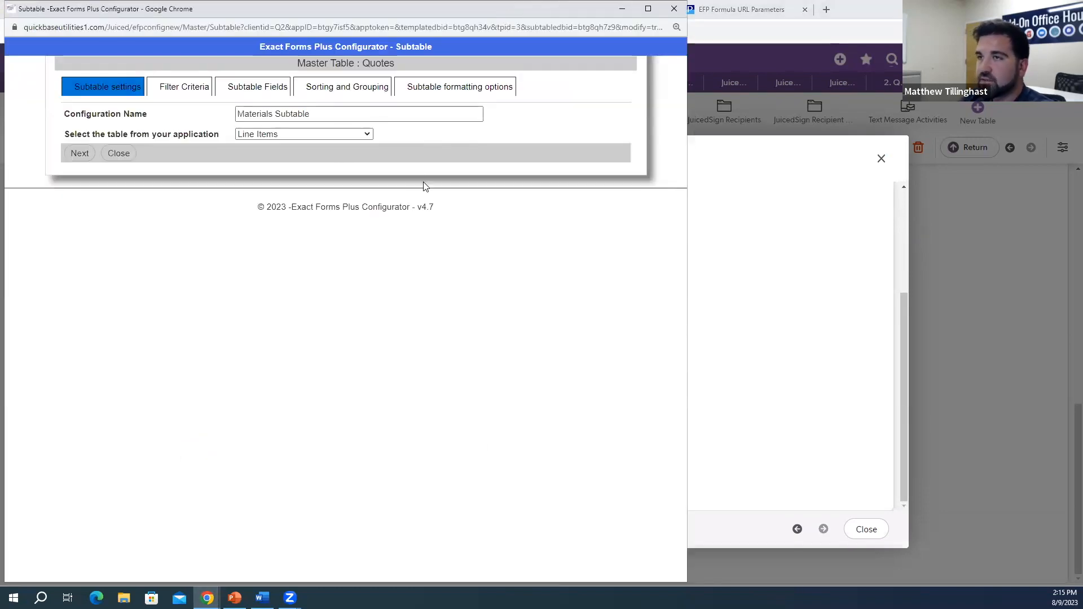
{"action": "left_click_drag", "start_coordinate": [309, 10], "coordinate": [293, 0]}
{"action": "left_click", "coordinate": [445, 9]}
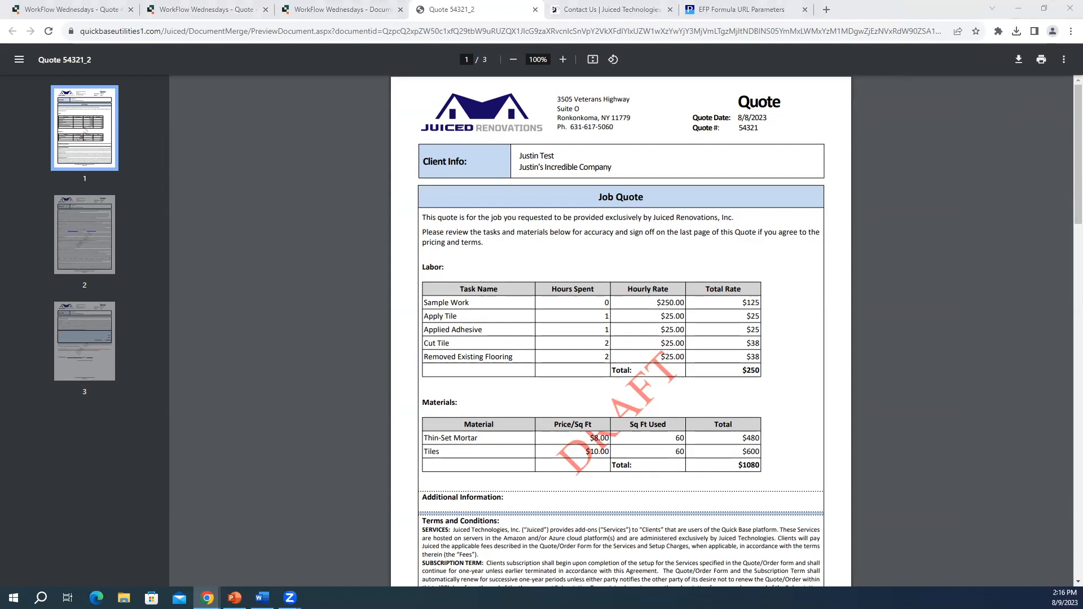
{"action": "key", "text": "alt+Tab"}
{"action": "left_click", "coordinate": [443, 281]}
Step: Check the filter criteria (Related Quote Is '[Record ID#]') and open the Subtable Fields list
{"action": "left_click", "coordinate": [452, 156]}
{"action": "left_click", "coordinate": [347, 131]}
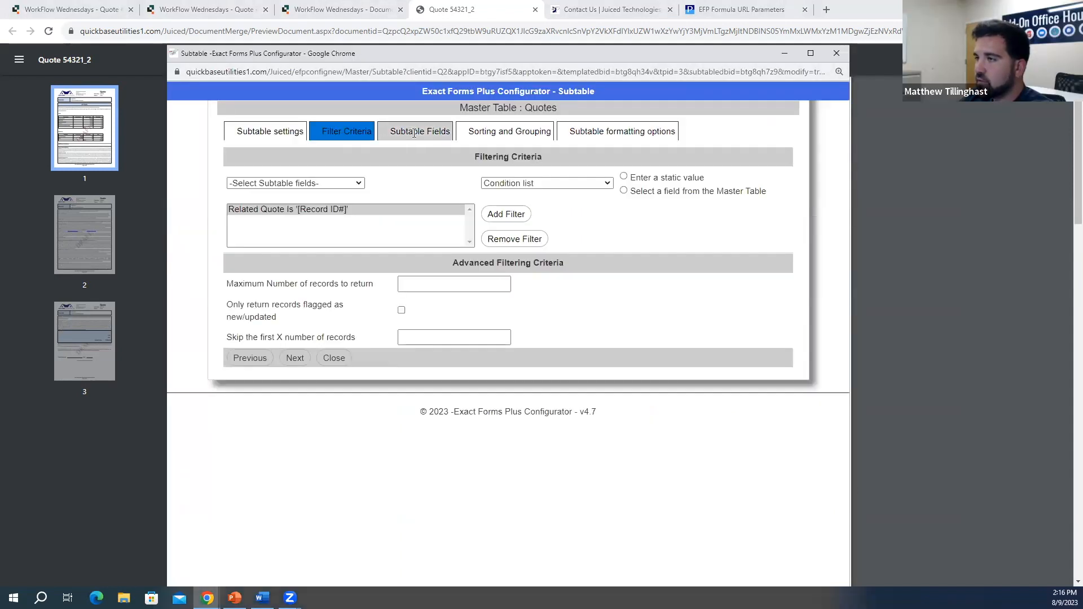
{"action": "left_click", "coordinate": [417, 134]}
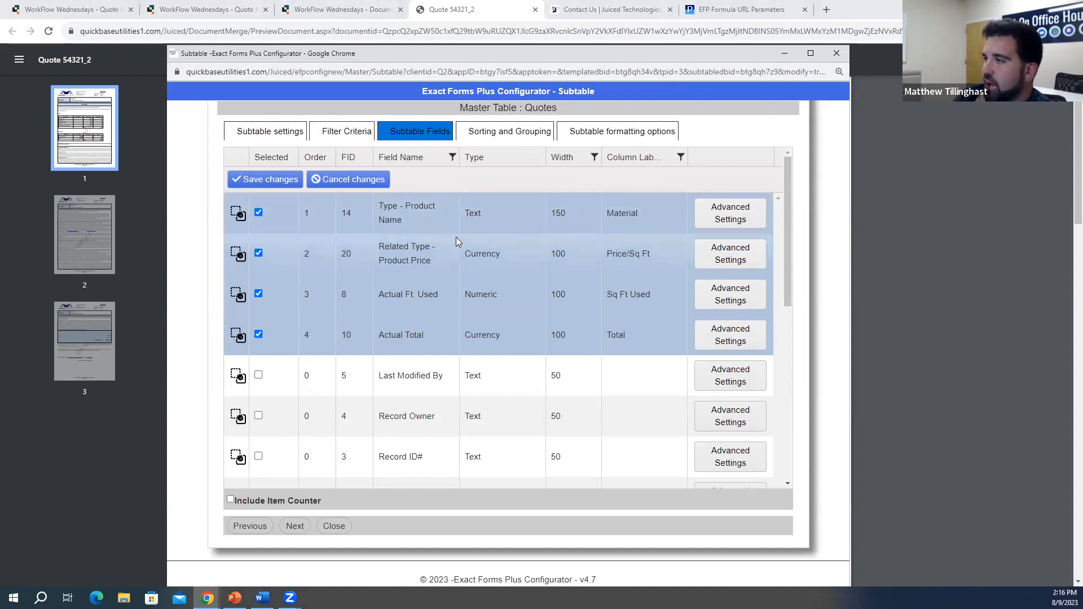
Step: Check the Type dropdowns for the product name and price fields, keeping both types unchanged
{"action": "left_click", "coordinate": [499, 212]}
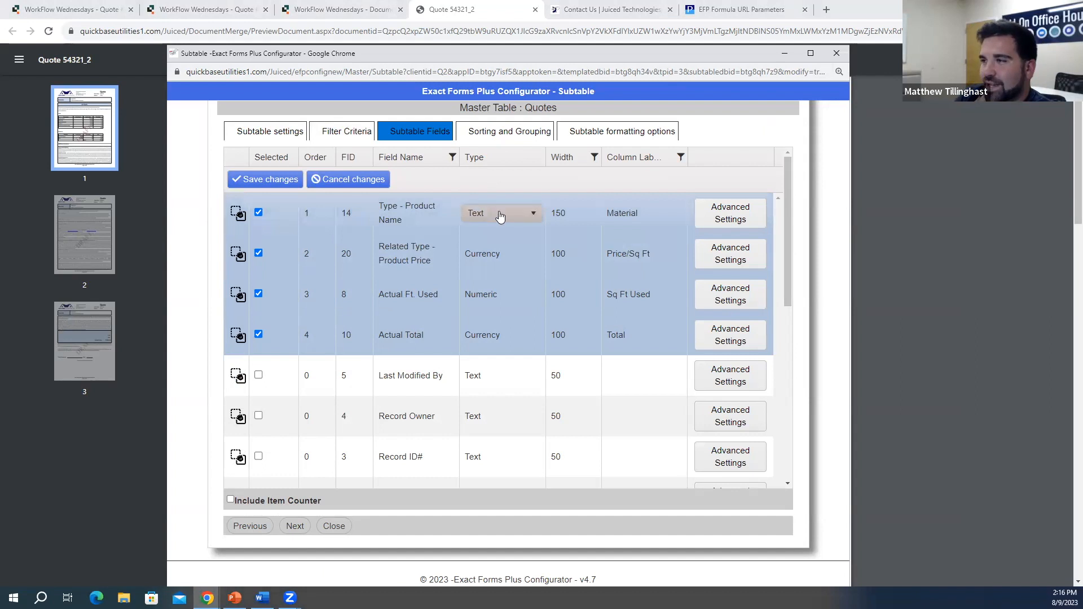
{"action": "left_click", "coordinate": [499, 213]}
{"action": "left_click", "coordinate": [429, 446]}
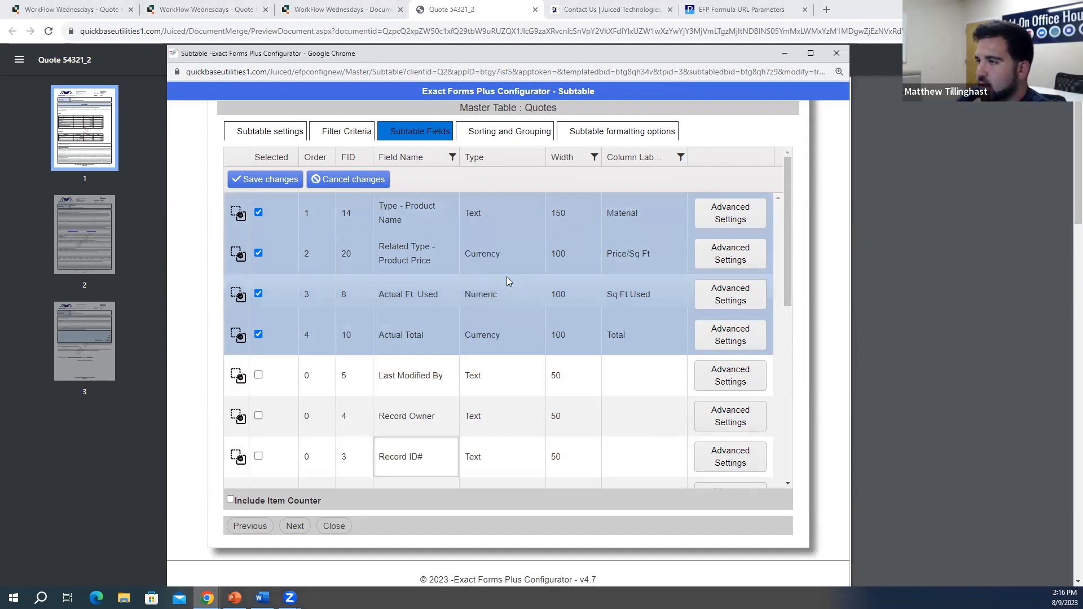
{"action": "left_click", "coordinate": [512, 264]}
{"action": "left_click", "coordinate": [502, 261]}
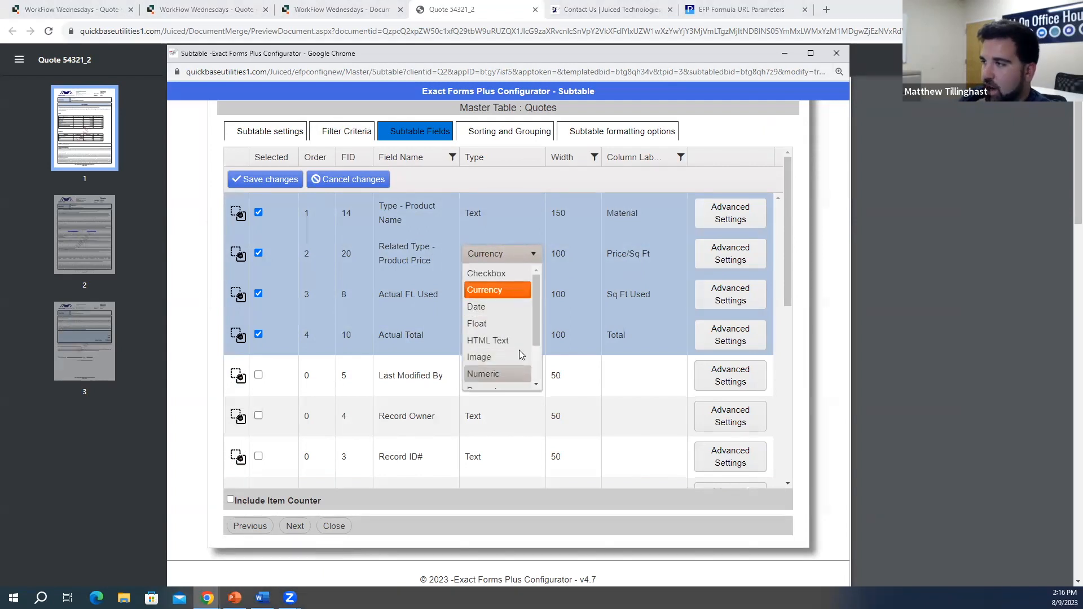
Step: Set the column labels Price/Sq Ft and Total, review Actual Total's advanced settings, and save
{"action": "left_click", "coordinate": [645, 253]}
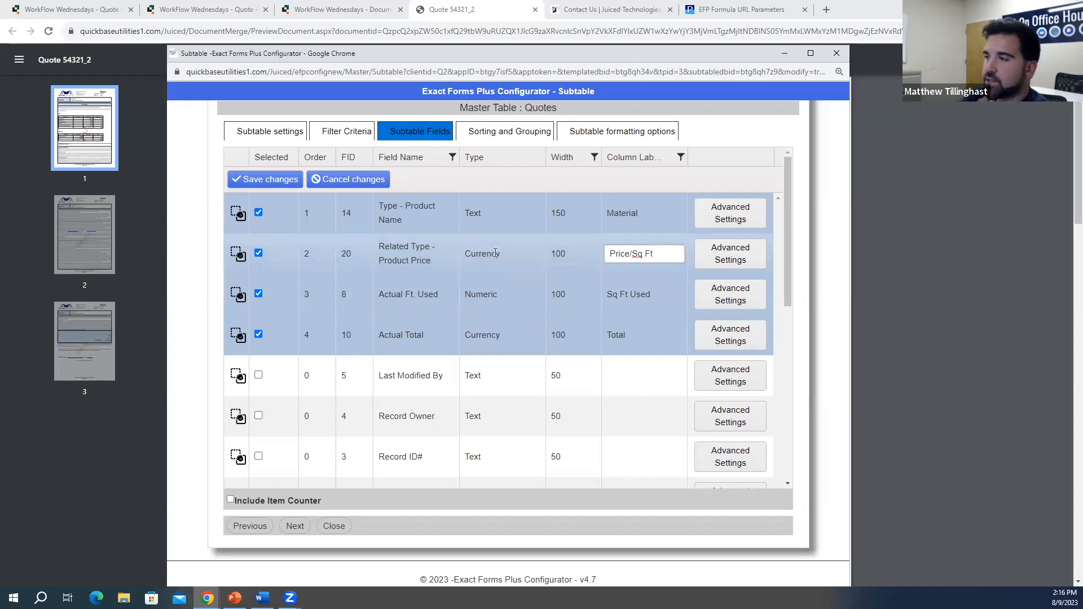
{"action": "double_click", "coordinate": [629, 254]}
{"action": "left_click", "coordinate": [653, 254]}
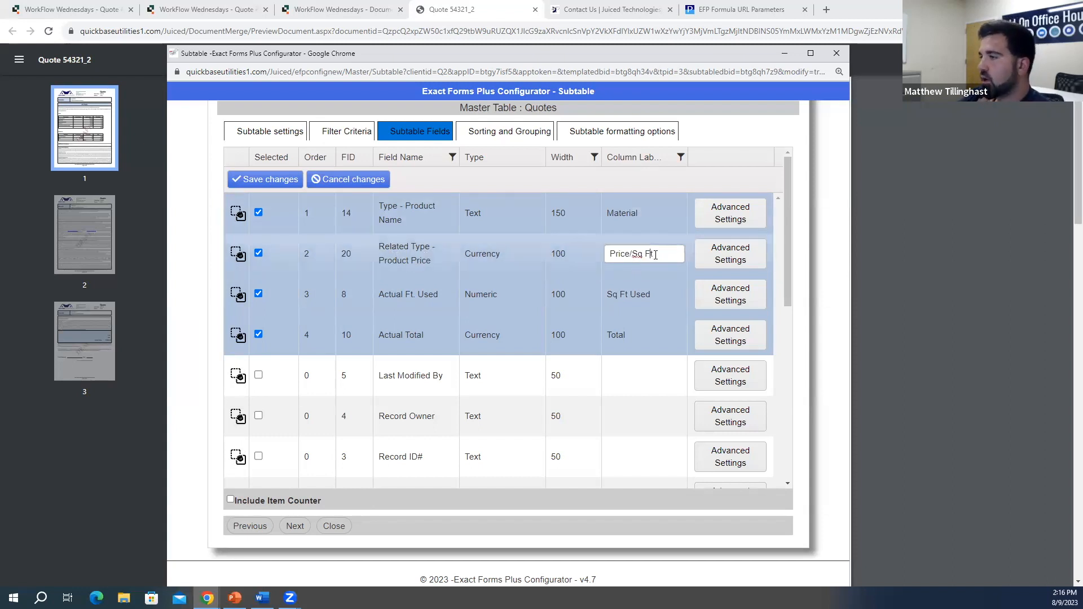
{"action": "left_click", "coordinate": [646, 336]}
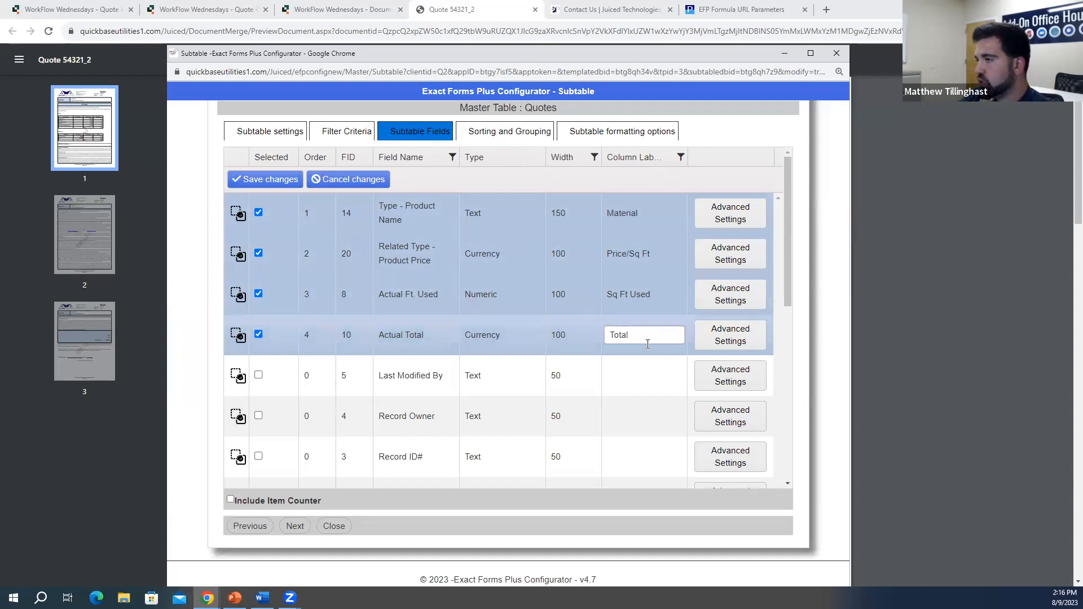
{"action": "left_click", "coordinate": [730, 339]}
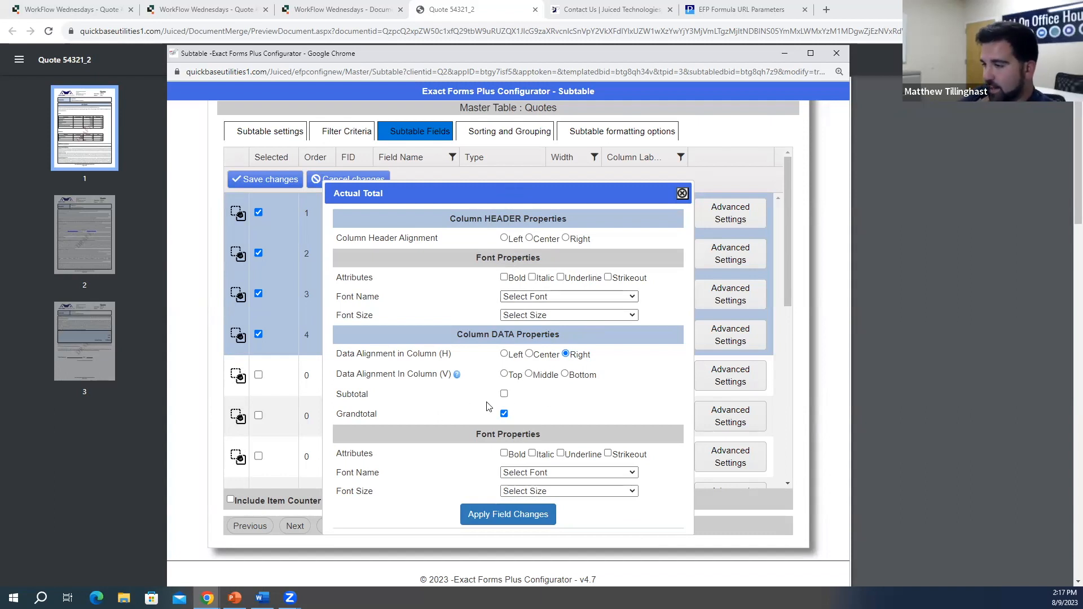
{"action": "left_click", "coordinate": [683, 194]}
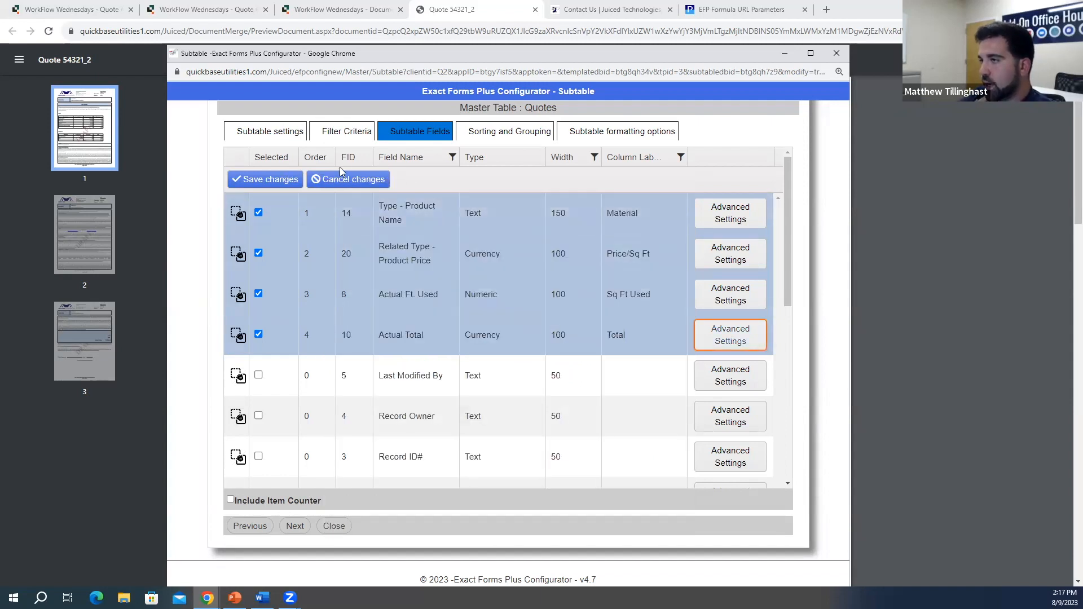
{"action": "left_click", "coordinate": [287, 179]}
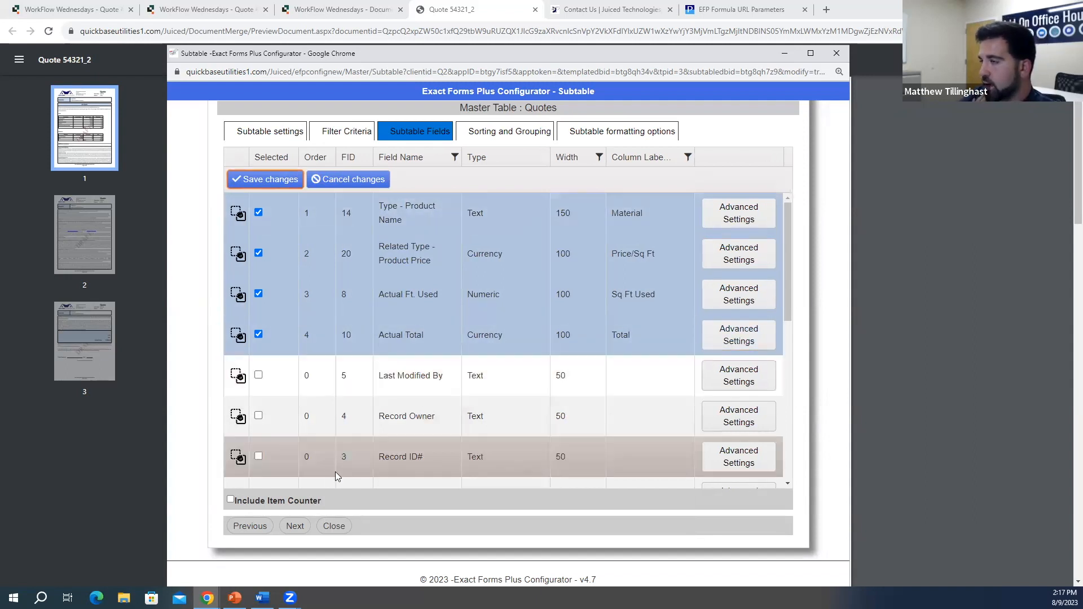
Step: Move to Sorting and Grouping and point out the Grandtotal Label Options and its column label
{"action": "left_click", "coordinate": [296, 527]}
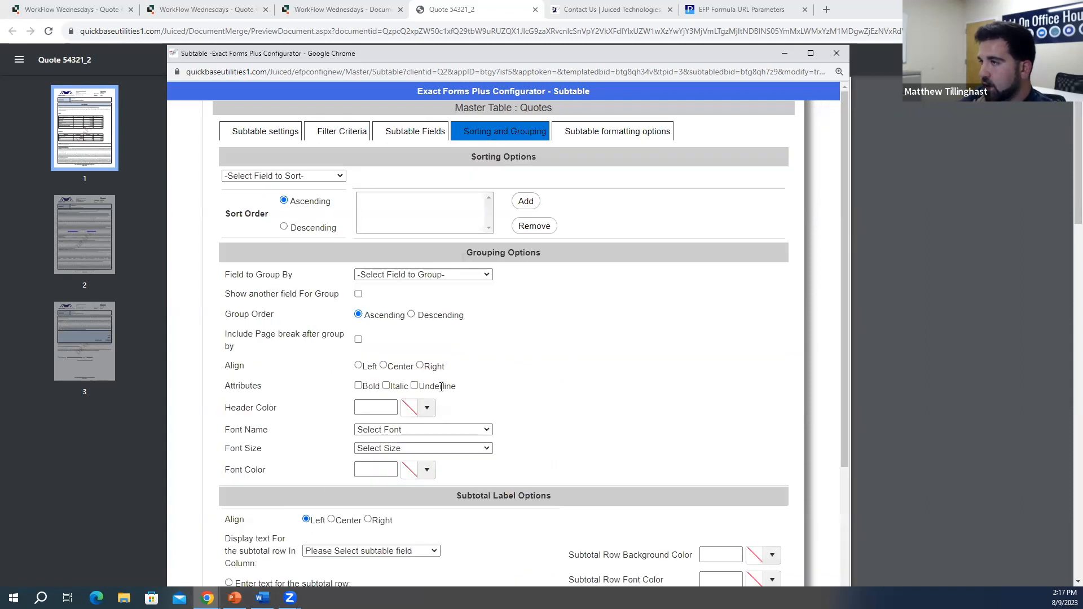
{"action": "scroll", "coordinate": [471, 229], "scroll_direction": "down", "scroll_amount": 1}
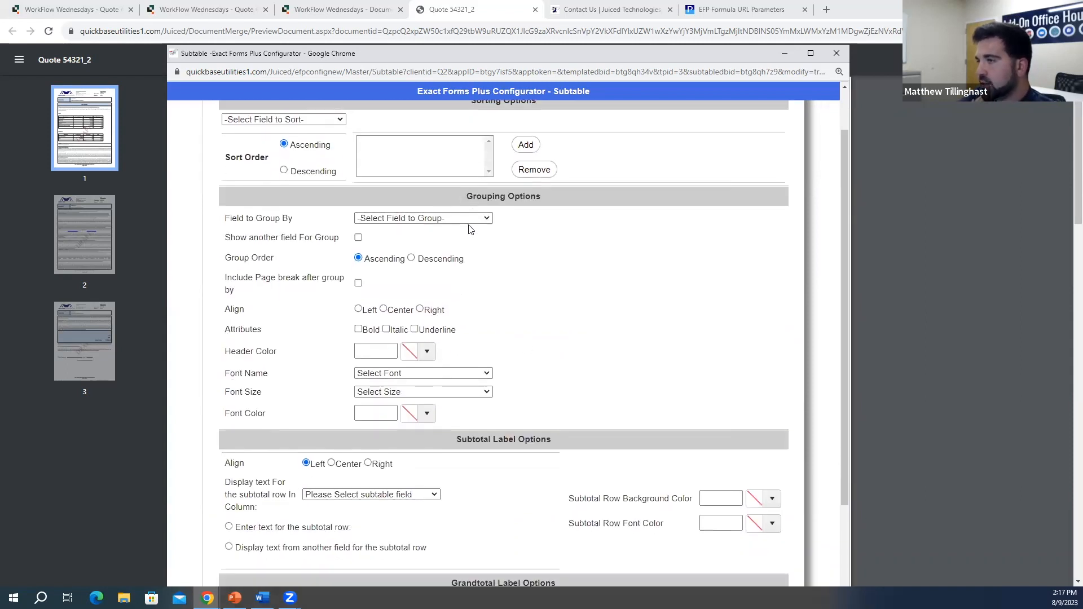
{"action": "scroll", "coordinate": [470, 229], "scroll_direction": "down", "scroll_amount": 3}
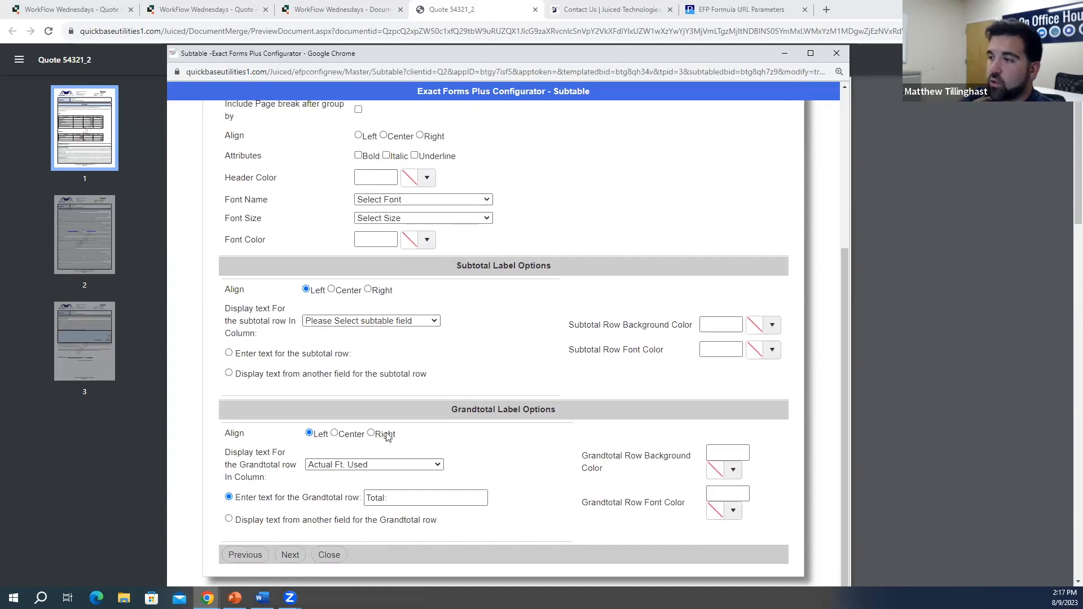
{"action": "left_click_drag", "start_coordinate": [457, 413], "coordinate": [561, 413]}
{"action": "left_click", "coordinate": [561, 413]}
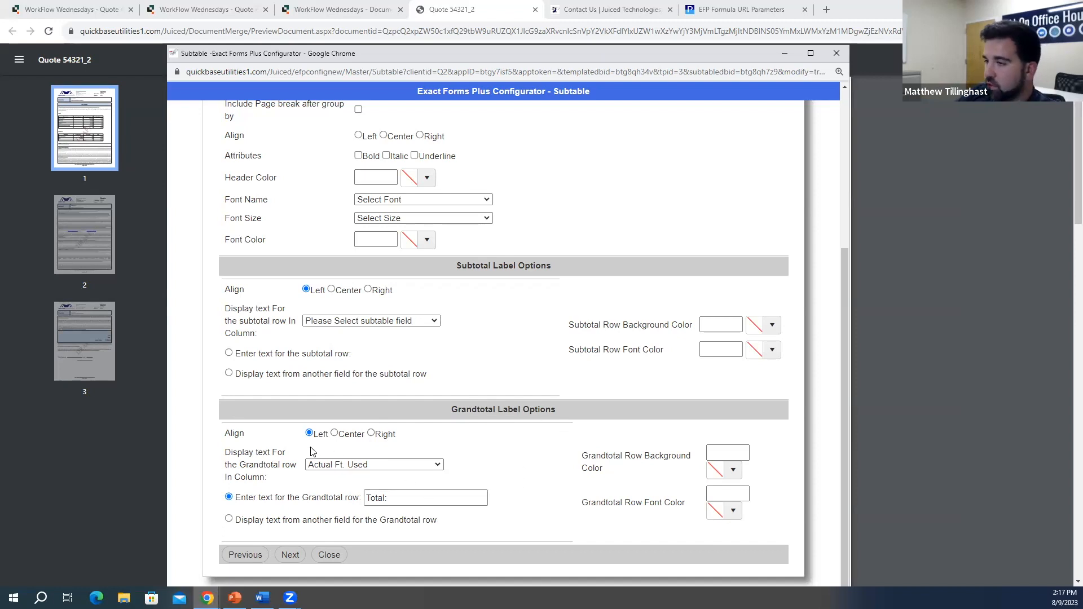
{"action": "left_click_drag", "start_coordinate": [225, 453], "coordinate": [298, 470]}
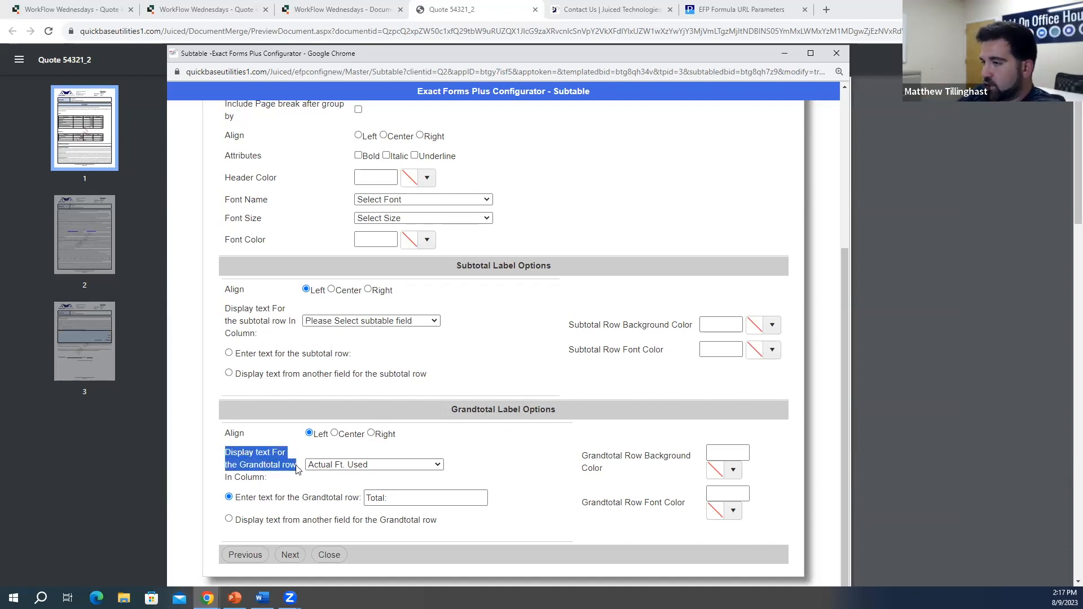
{"action": "left_click", "coordinate": [301, 476]}
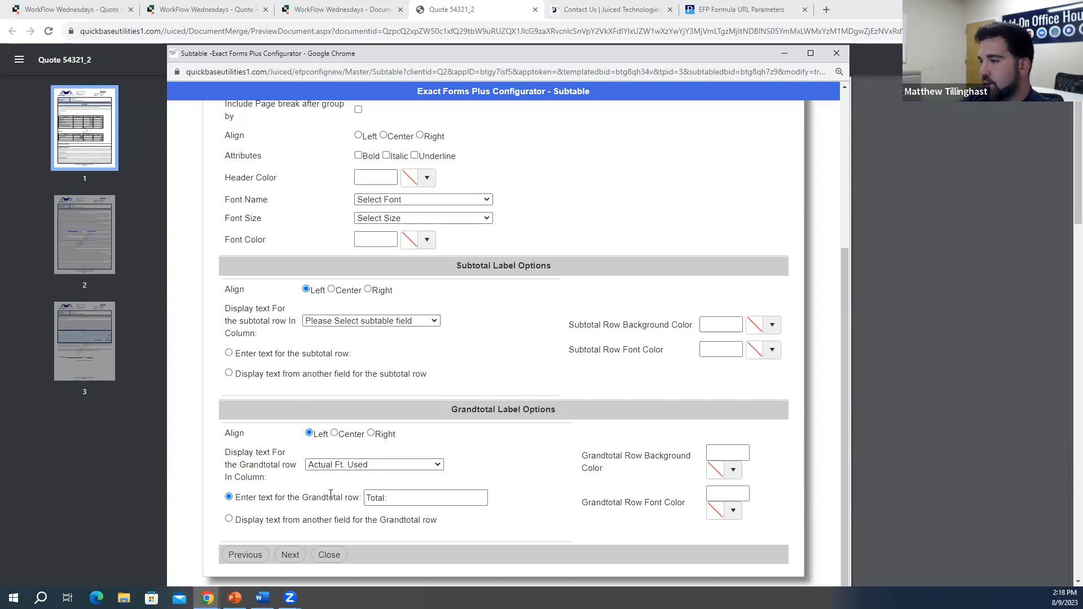
Step: Keep Actual Ft. Used as the grand total column and switch to the quote PDF preview
{"action": "left_click", "coordinate": [423, 465]}
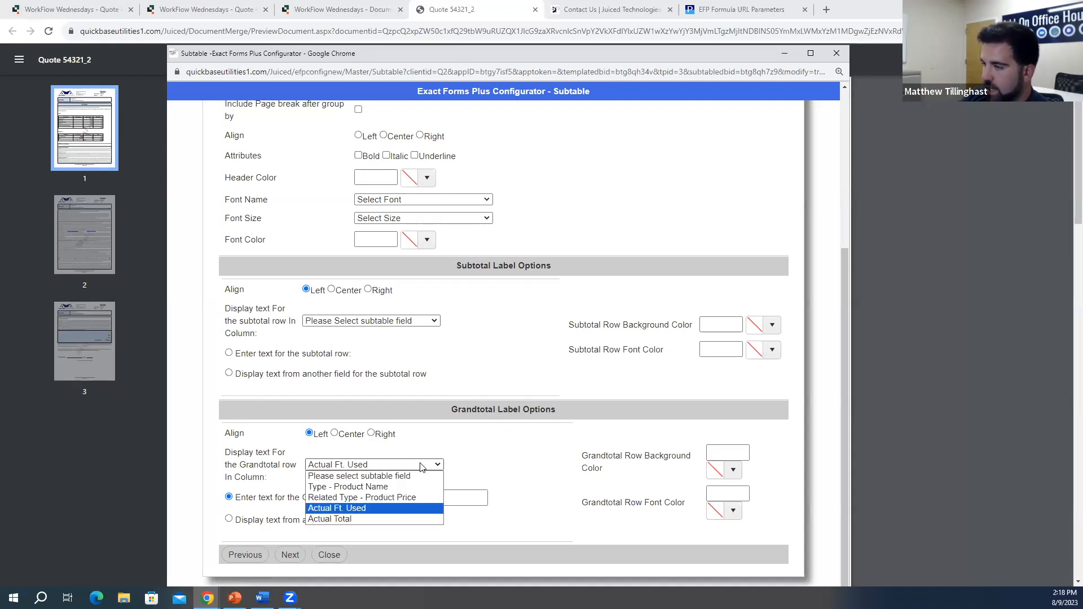
{"action": "left_click", "coordinate": [370, 507]}
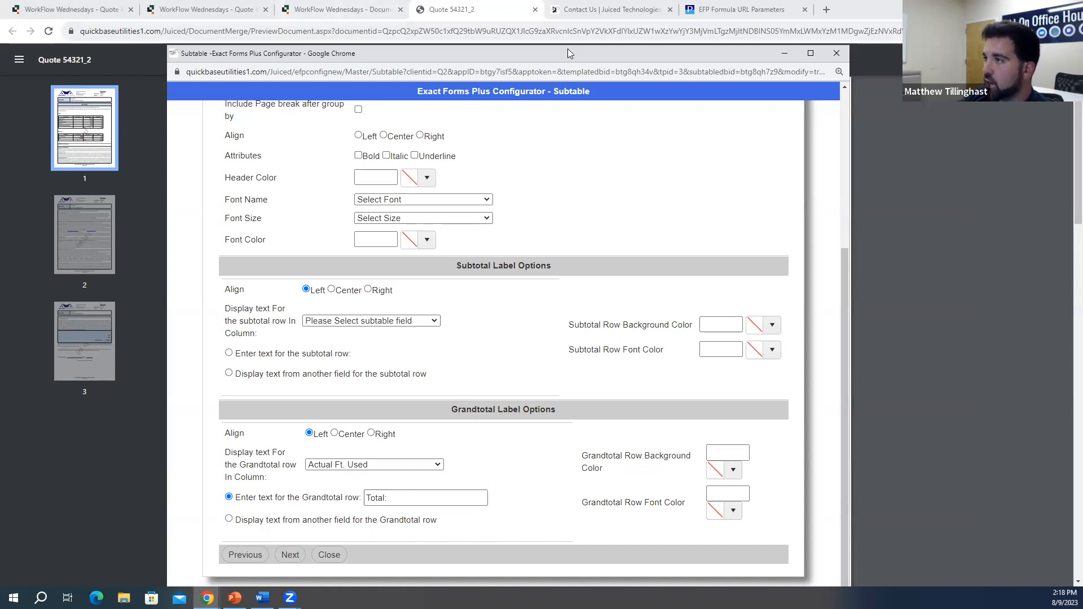
{"action": "key", "text": "alt+Tab"}
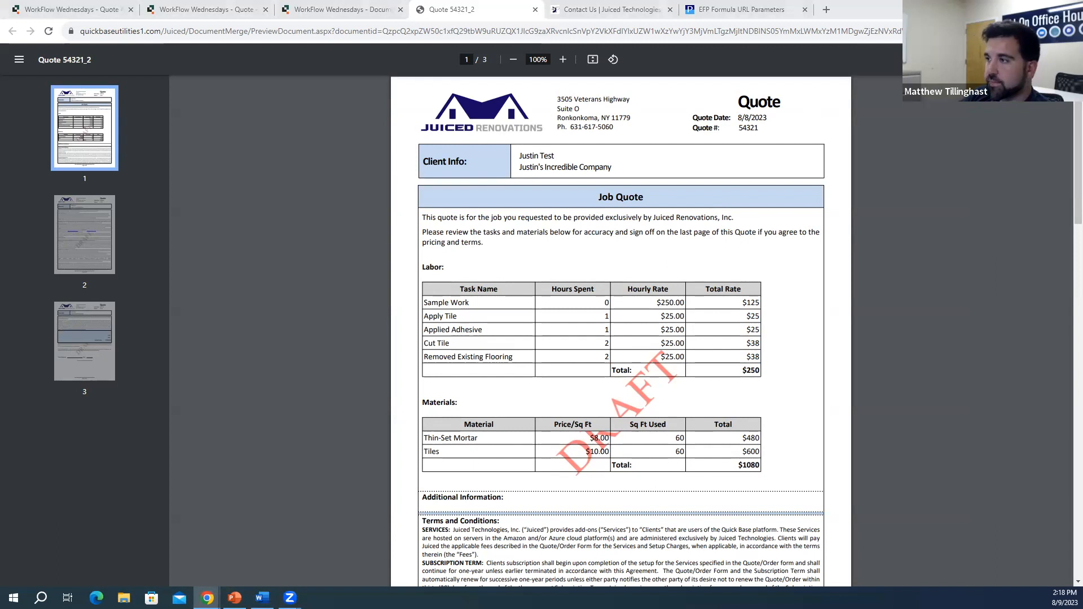
Step: Return to the configurator and scroll to the top of its Sorting and Grouping settings
{"action": "key", "text": "alt+Tab"}
{"action": "scroll", "coordinate": [516, 348], "scroll_direction": "up", "scroll_amount": 4}
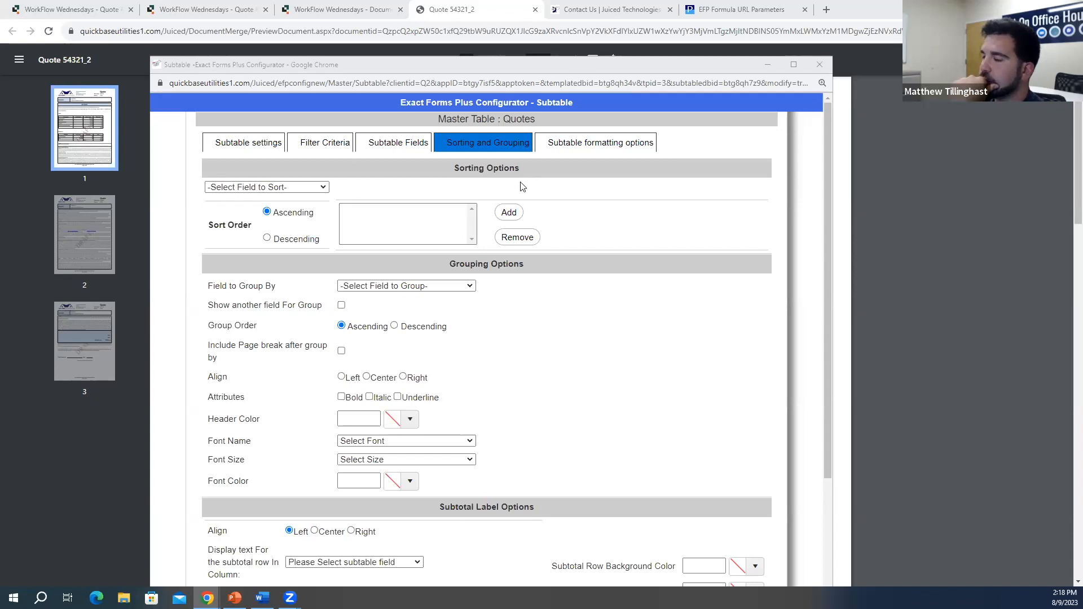
Step: Right-align the 'Total:' grand-total label in the Actual Ft. Used column
{"action": "left_click", "coordinate": [398, 143]}
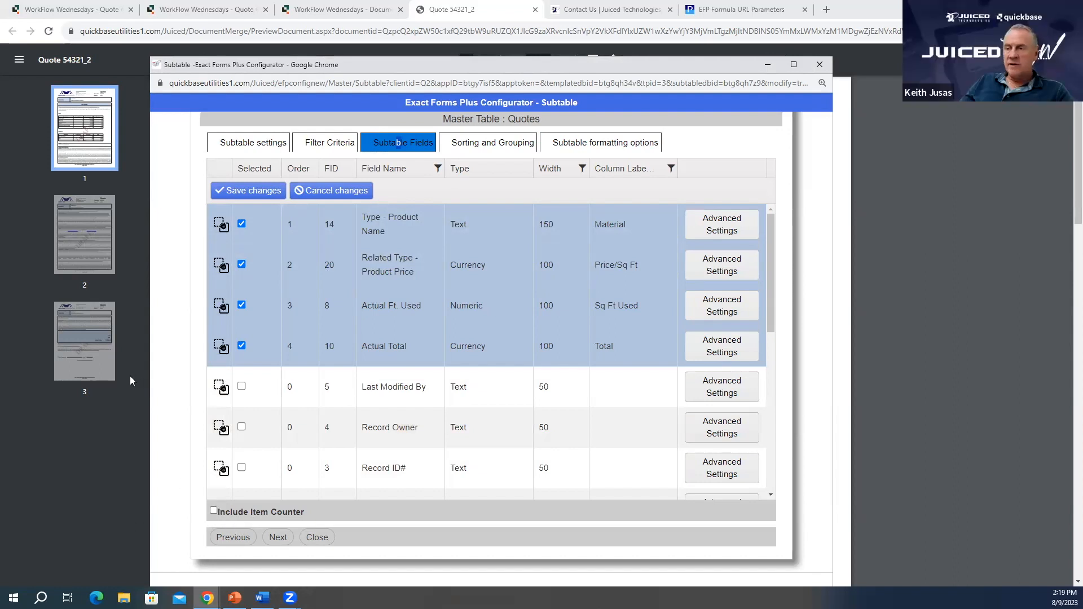
{"action": "left_click", "coordinate": [481, 142]}
{"action": "scroll", "coordinate": [441, 391], "scroll_direction": "down", "scroll_amount": 5}
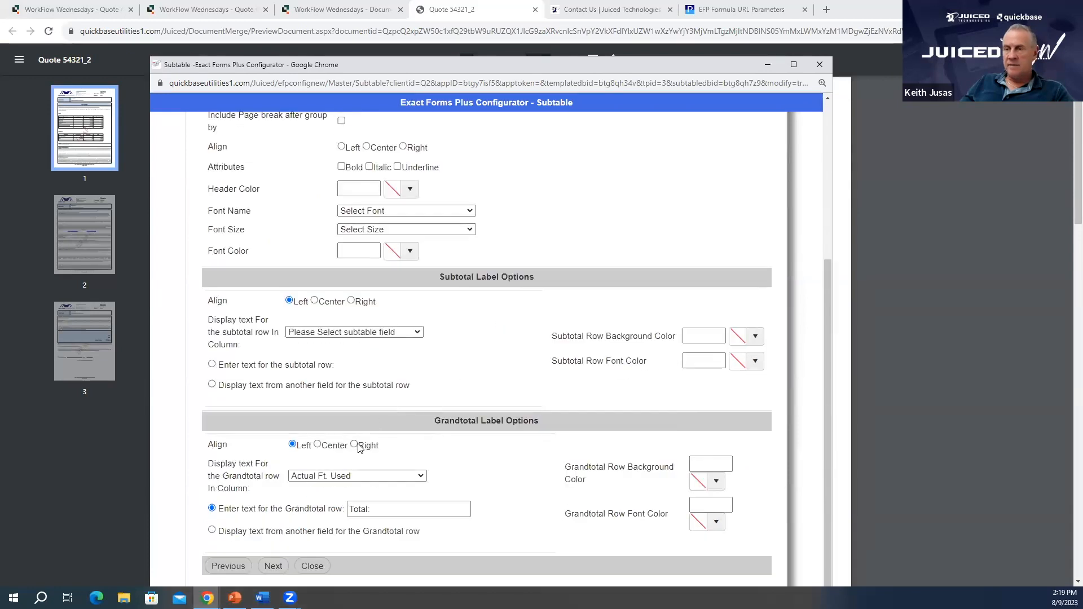
{"action": "left_click", "coordinate": [355, 447]}
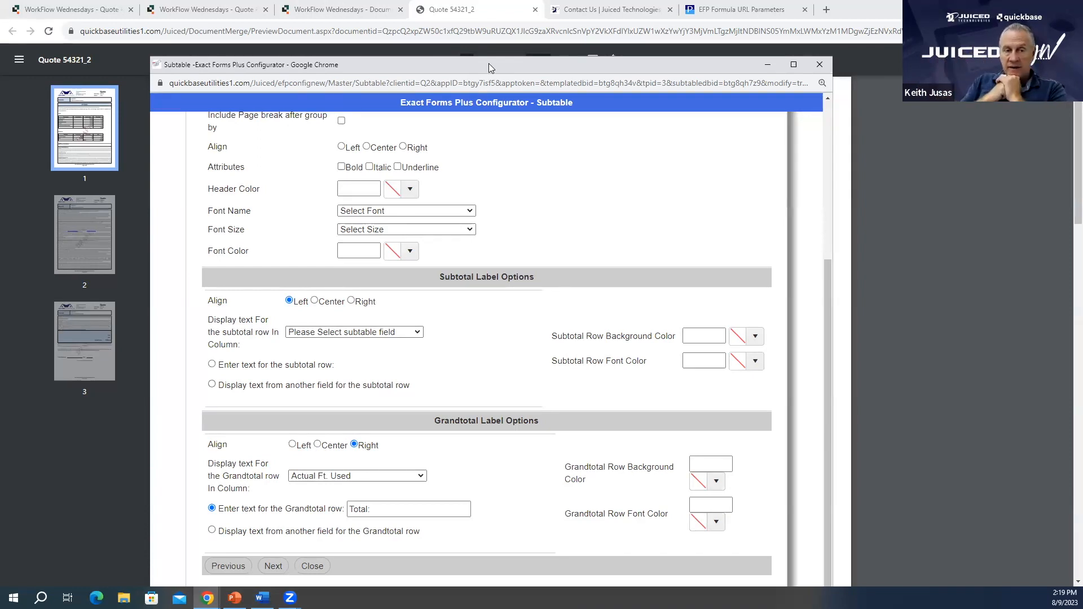
{"action": "left_click_drag", "start_coordinate": [489, 63], "coordinate": [438, 60]}
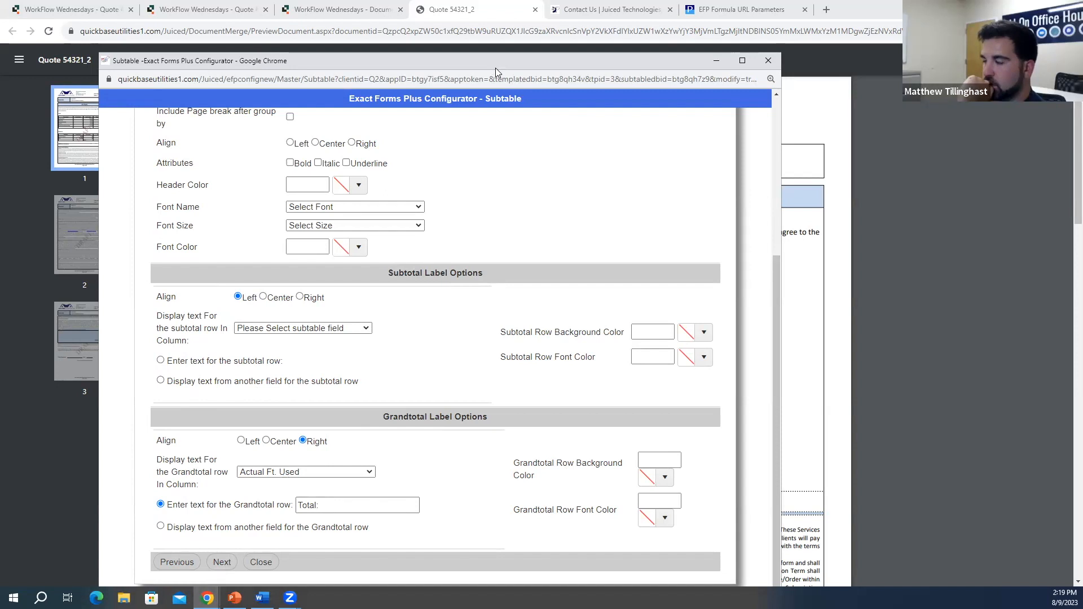
Step: Move the configurator aside to inspect the quote PDF's Materials table
{"action": "left_click_drag", "start_coordinate": [496, 68], "coordinate": [587, 608]}
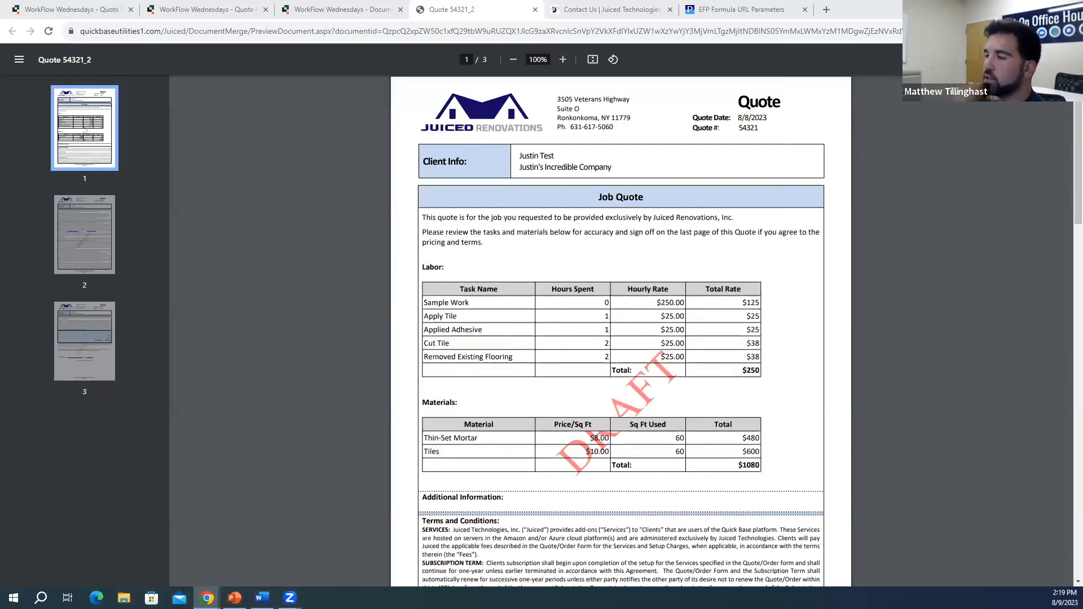
{"action": "left_click_drag", "start_coordinate": [728, 0], "coordinate": [728, 35]}
{"action": "scroll", "coordinate": [369, 530], "scroll_direction": "up", "scroll_amount": 4}
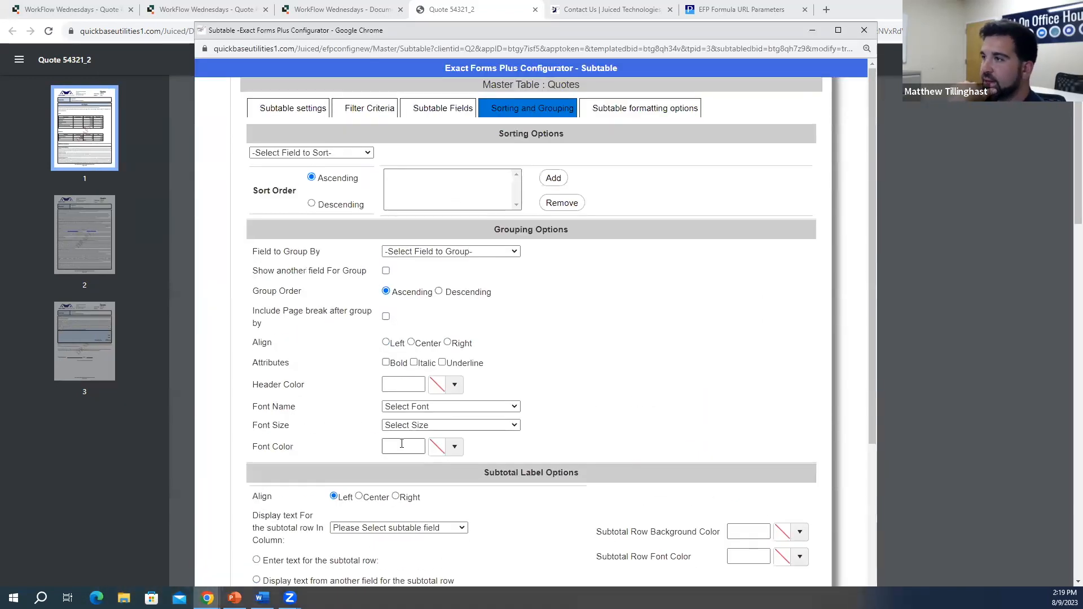
{"action": "scroll", "coordinate": [316, 362], "scroll_direction": "down", "scroll_amount": 3}
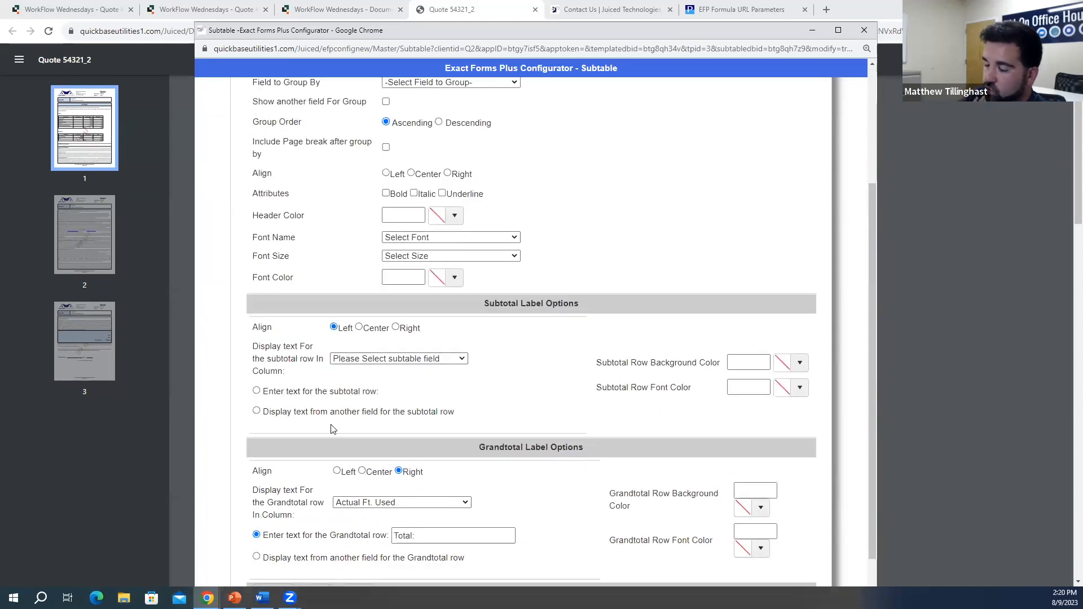
{"action": "scroll", "coordinate": [333, 429], "scroll_direction": "down", "scroll_amount": 1}
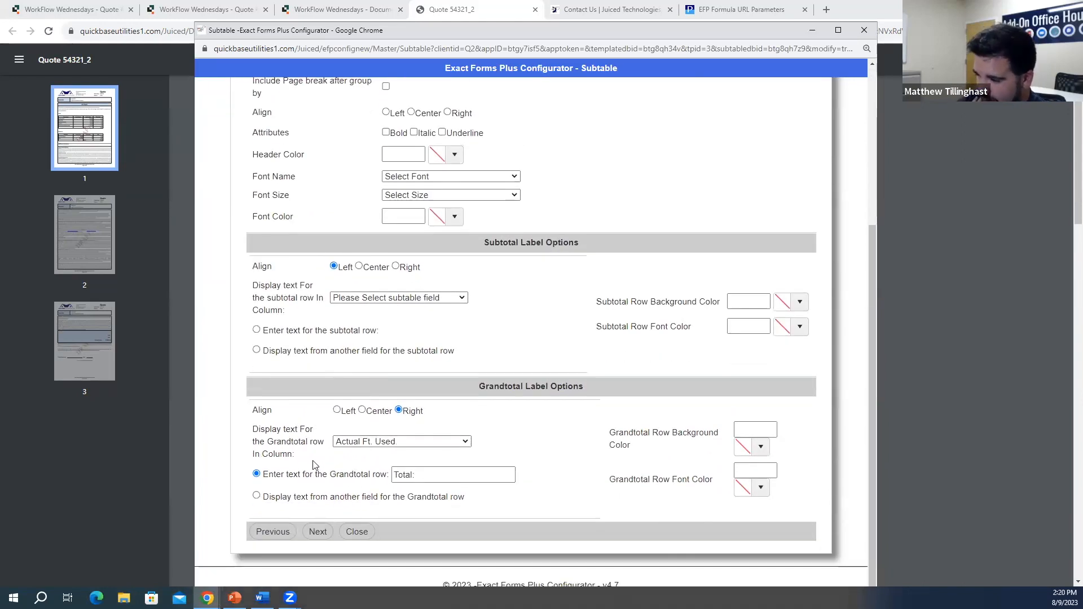
{"action": "scroll", "coordinate": [315, 466], "scroll_direction": "up", "scroll_amount": 5}
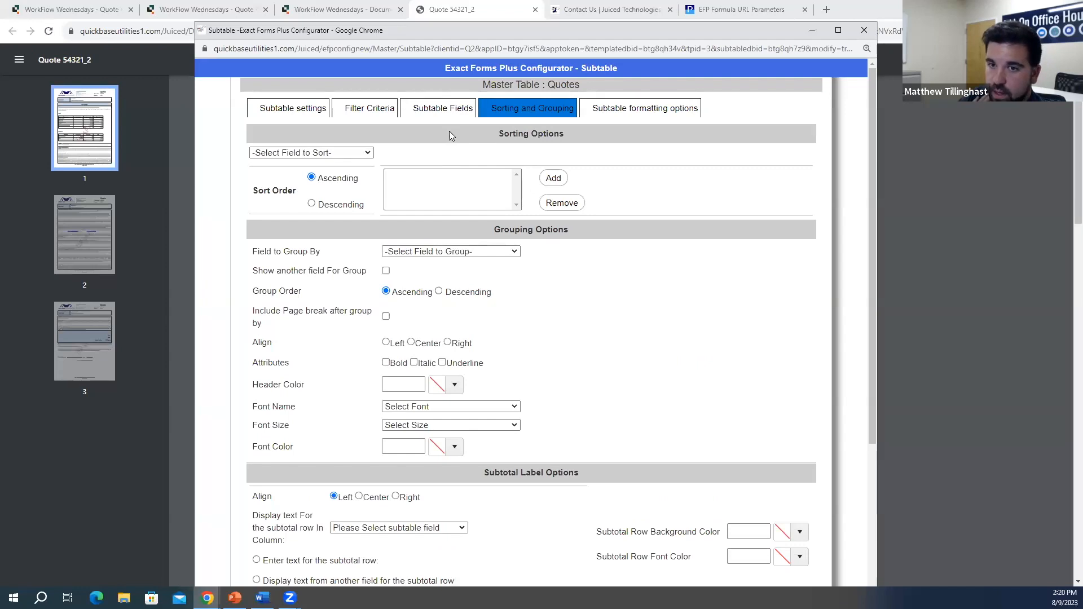
Step: Check the Actual Ft. Used column width in Subtable Fields, then move the configurator aside again
{"action": "left_click", "coordinate": [446, 110]}
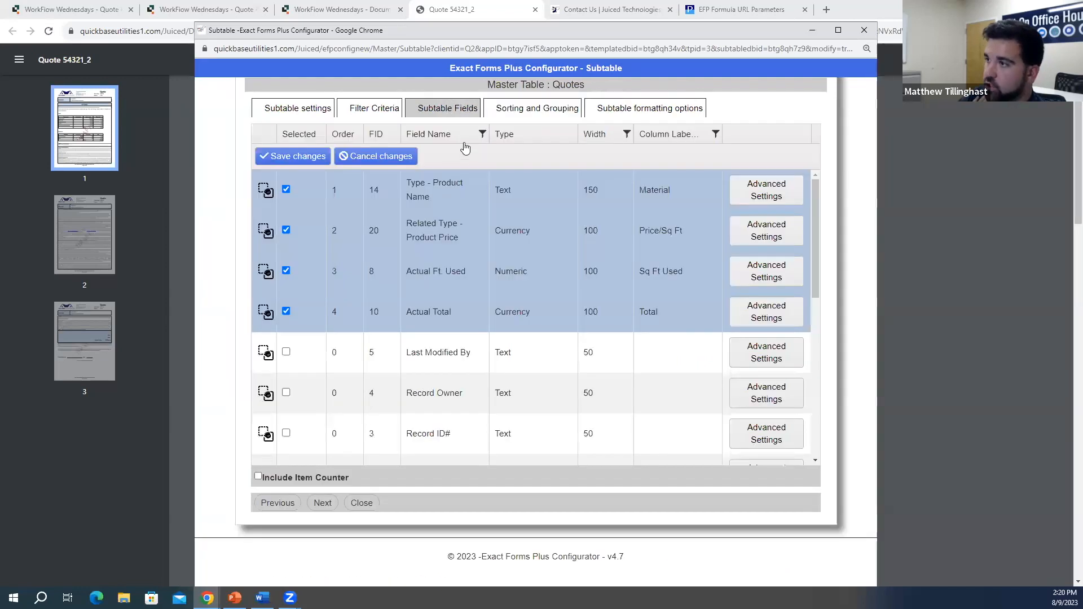
{"action": "left_click", "coordinate": [601, 272]}
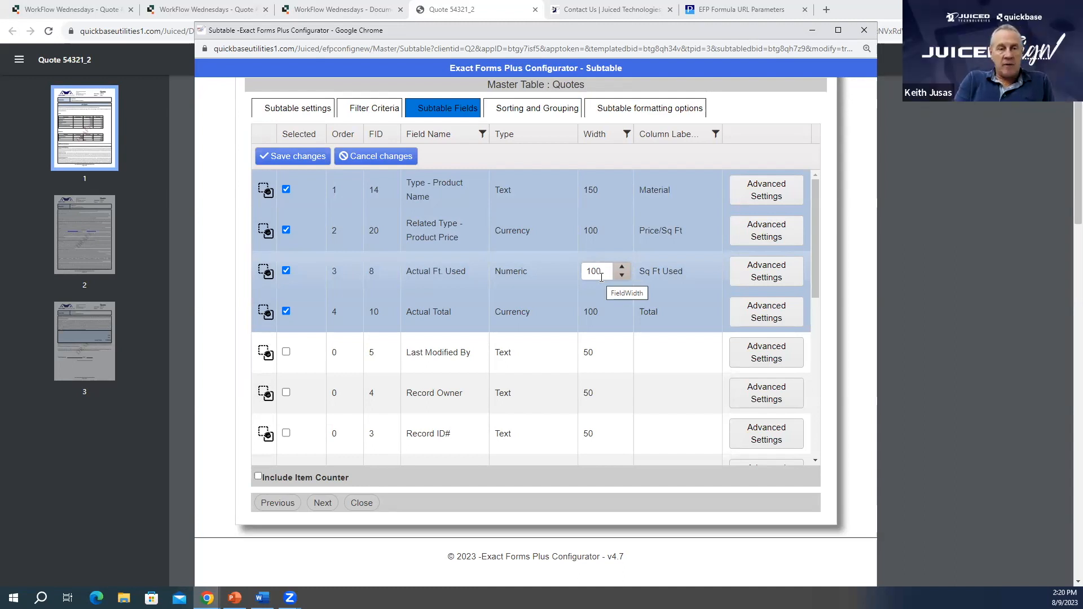
{"action": "left_click_drag", "start_coordinate": [631, 33], "coordinate": [0, 13]}
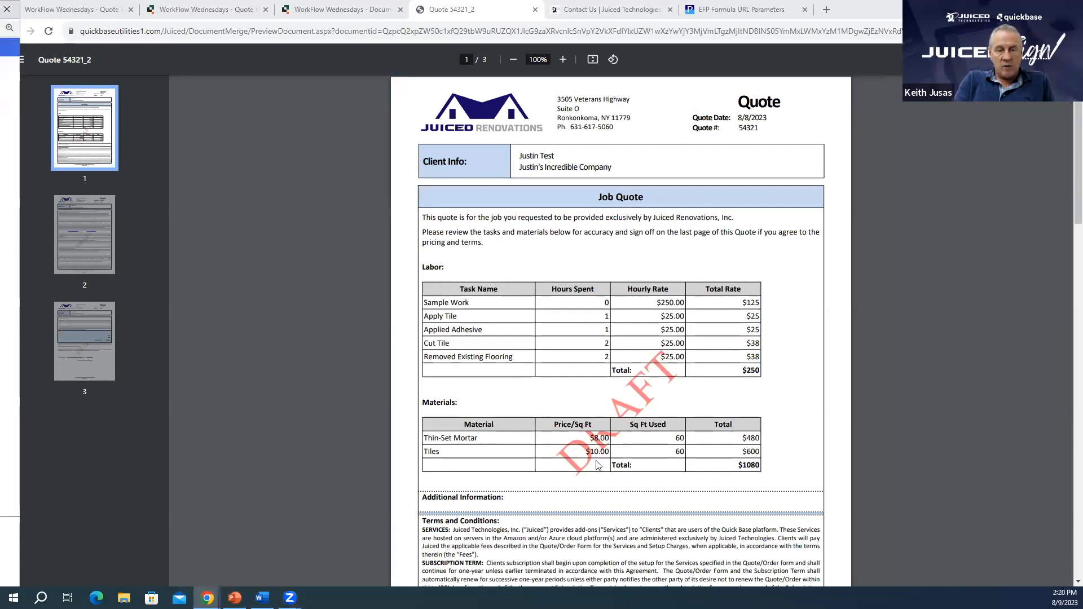
Step: Point out the Materials table's Total label in the quote, then drag the configurator back over it
{"action": "left_click_drag", "start_coordinate": [613, 465], "coordinate": [642, 467]}
{"action": "left_click", "coordinate": [650, 476]}
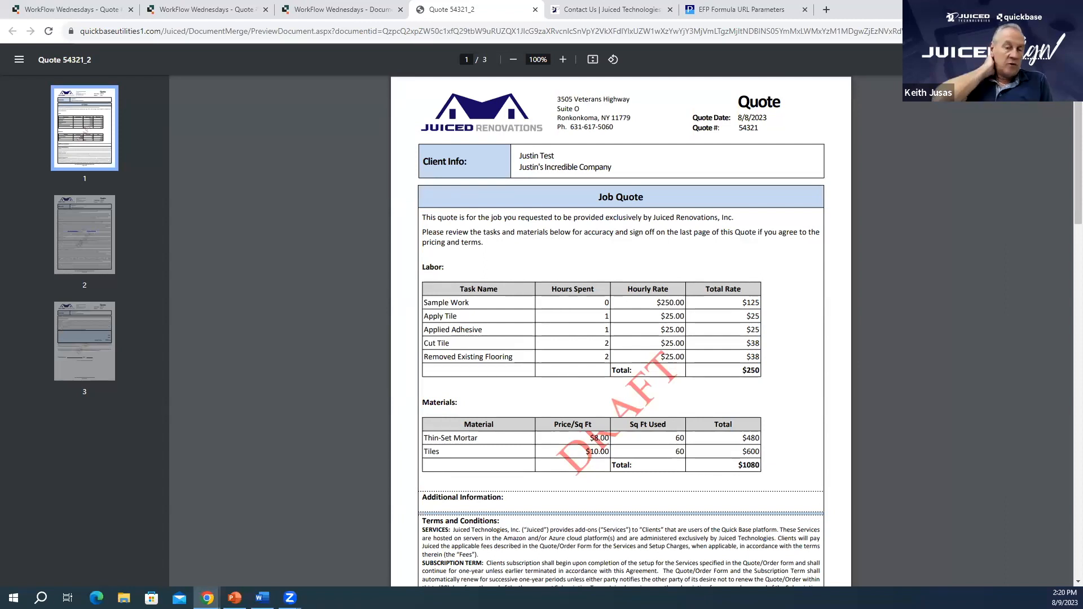
{"action": "key", "text": "alt+Tab"}
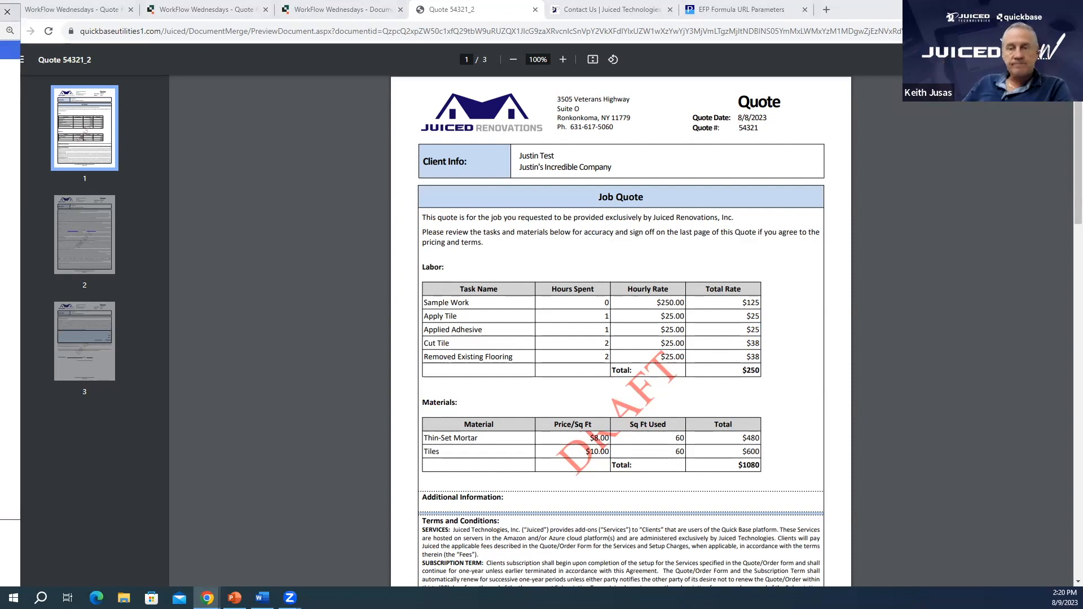
{"action": "left_click_drag", "start_coordinate": [1, 12], "coordinate": [708, 19]}
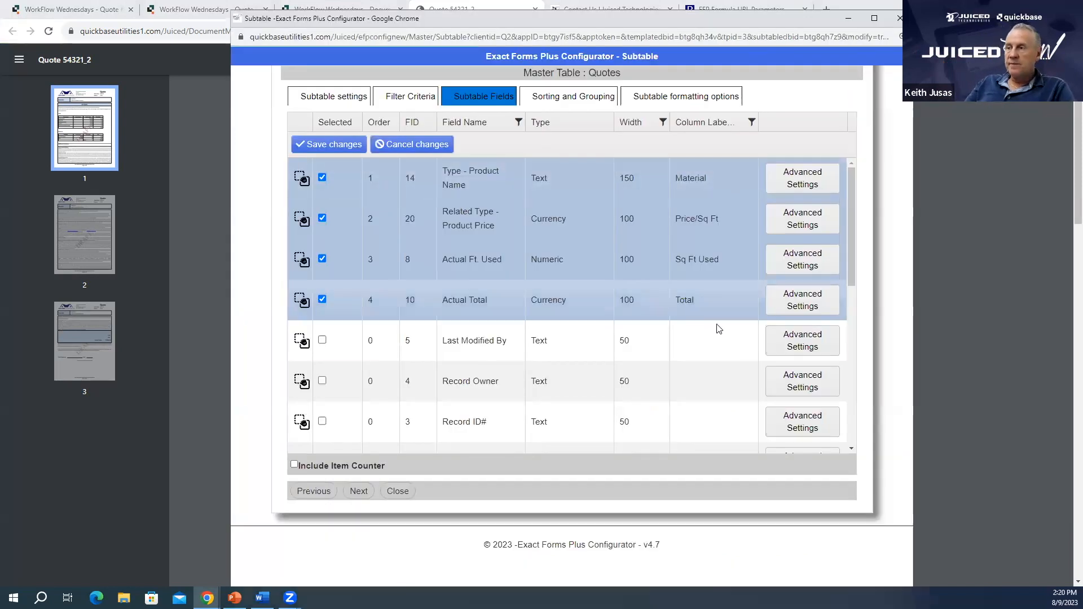
Step: Change the Actual Ft. Used column width to 150 and save
{"action": "left_click", "coordinate": [637, 259]}
{"action": "key", "text": "BackSpace"}
{"action": "key", "text": "BackSpace"}
{"action": "type", "text": "50"}
{"action": "left_click", "coordinate": [329, 144]}
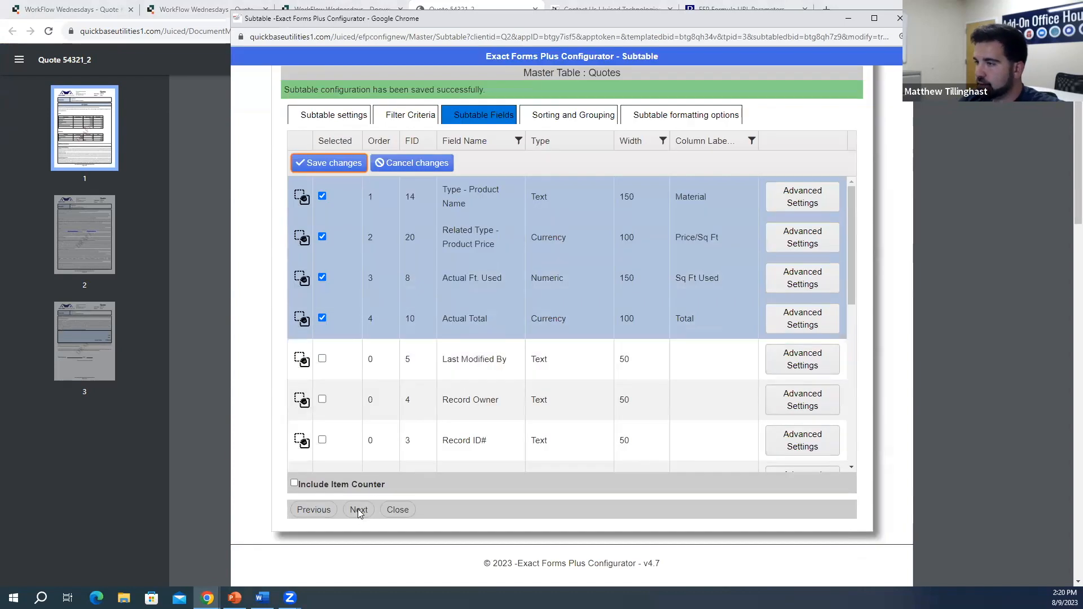
Step: Advance through Sorting and Grouping to the subtable formatting options
{"action": "left_click", "coordinate": [359, 511]}
{"action": "scroll", "coordinate": [434, 434], "scroll_direction": "down", "scroll_amount": 3}
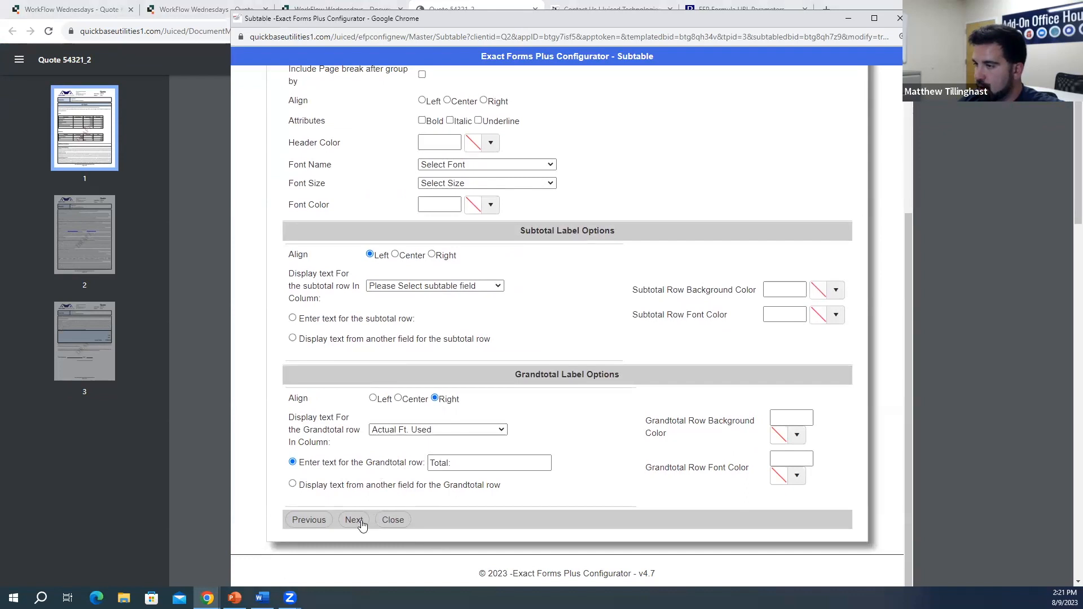
{"action": "left_click", "coordinate": [354, 520]}
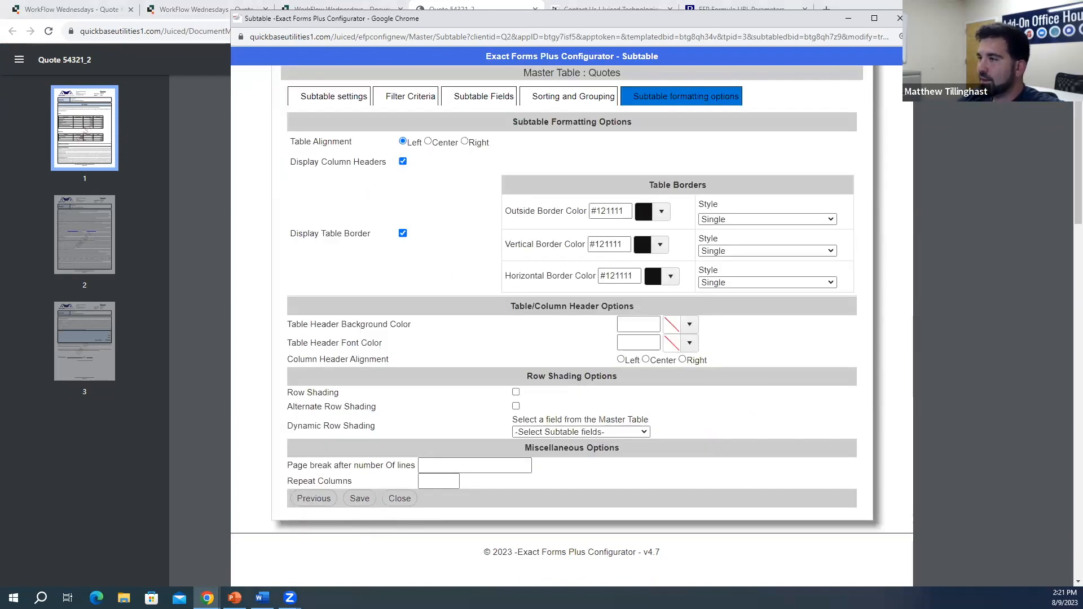
Step: Center the subtable on the page
{"action": "left_click_drag", "start_coordinate": [566, 24], "coordinate": [0, 69]}
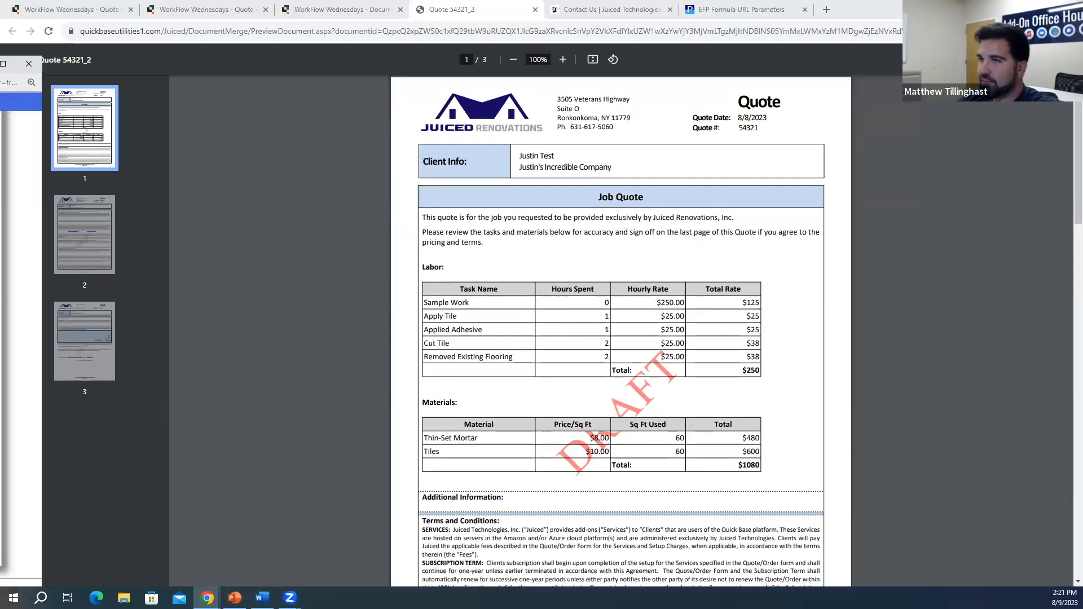
{"action": "left_click_drag", "start_coordinate": [0, 64], "coordinate": [391, 79]}
{"action": "left_click", "coordinate": [386, 203]}
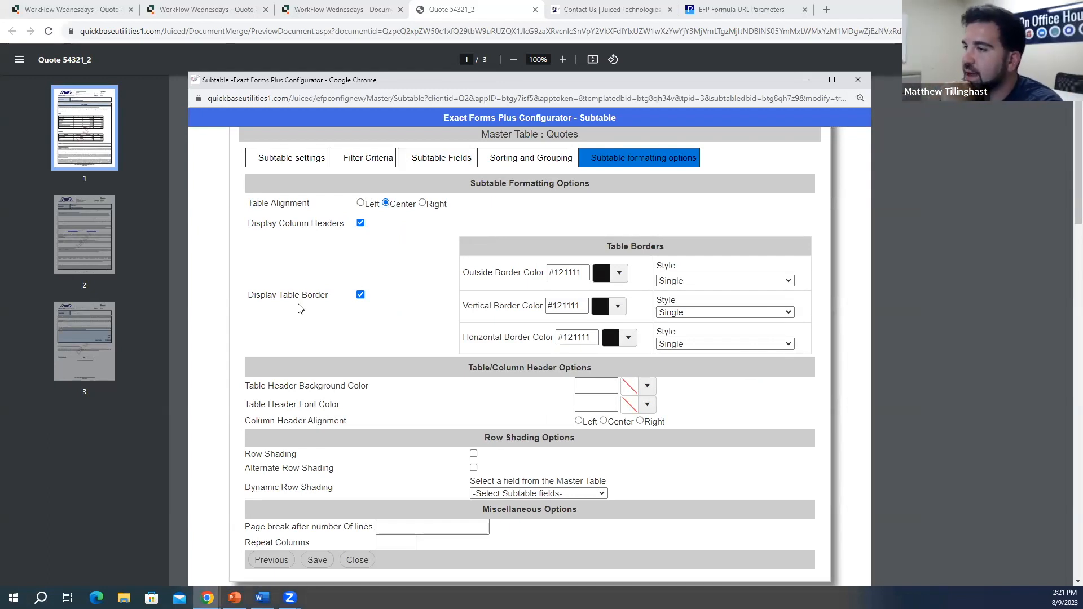
Step: Give the table header a #00cbf3 cyan background, then save the formatting and close the configurator
{"action": "left_click", "coordinate": [648, 387]}
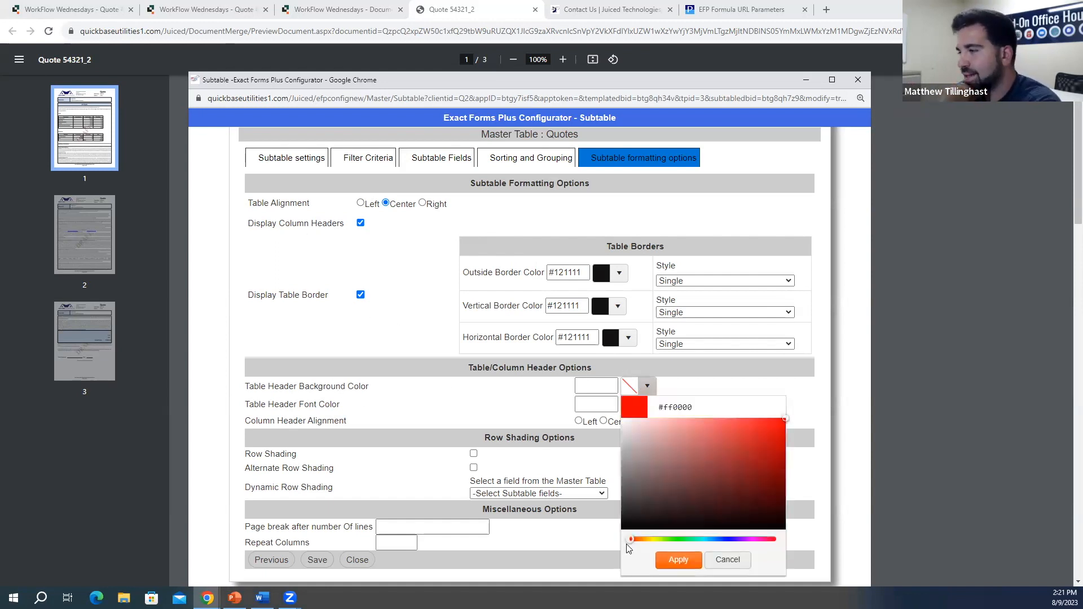
{"action": "left_click_drag", "start_coordinate": [658, 541], "coordinate": [705, 546]}
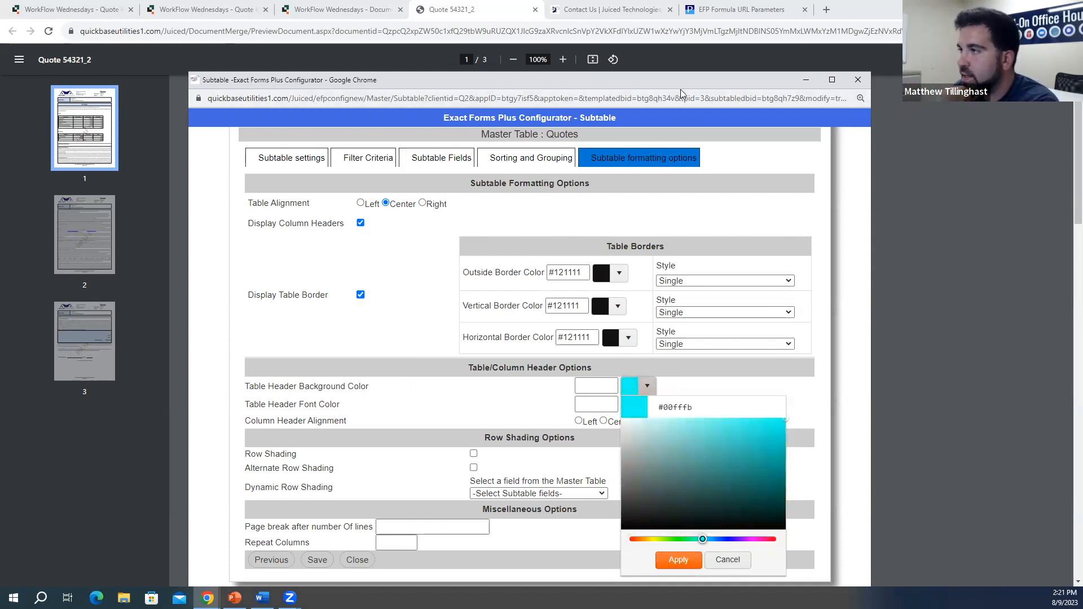
{"action": "left_click_drag", "start_coordinate": [681, 89], "coordinate": [599, 73]}
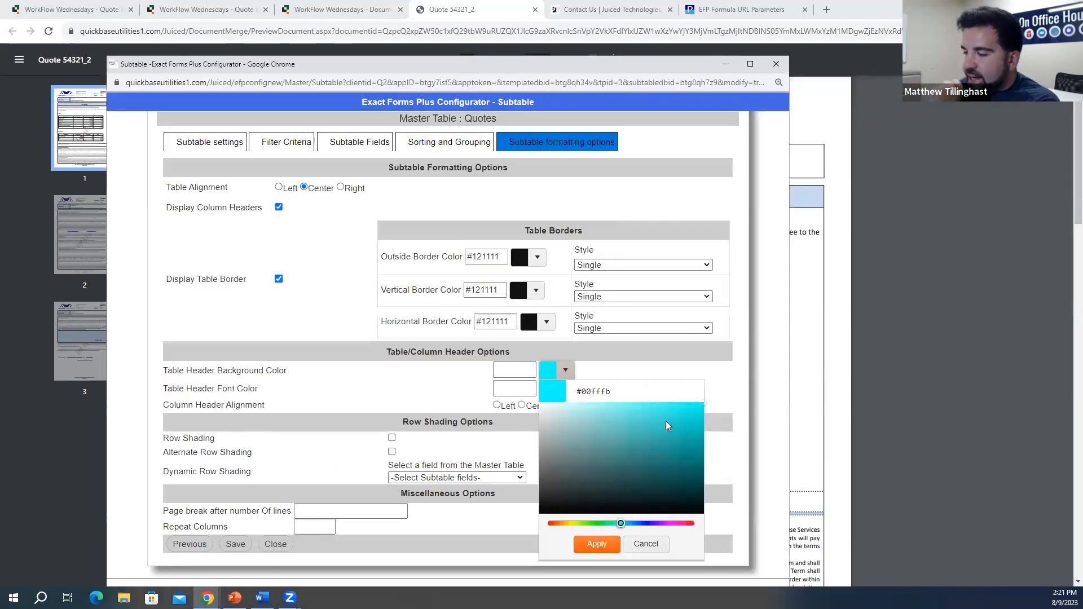
{"action": "left_click_drag", "start_coordinate": [621, 525], "coordinate": [625, 527]}
{"action": "left_click_drag", "start_coordinate": [647, 460], "coordinate": [703, 408]}
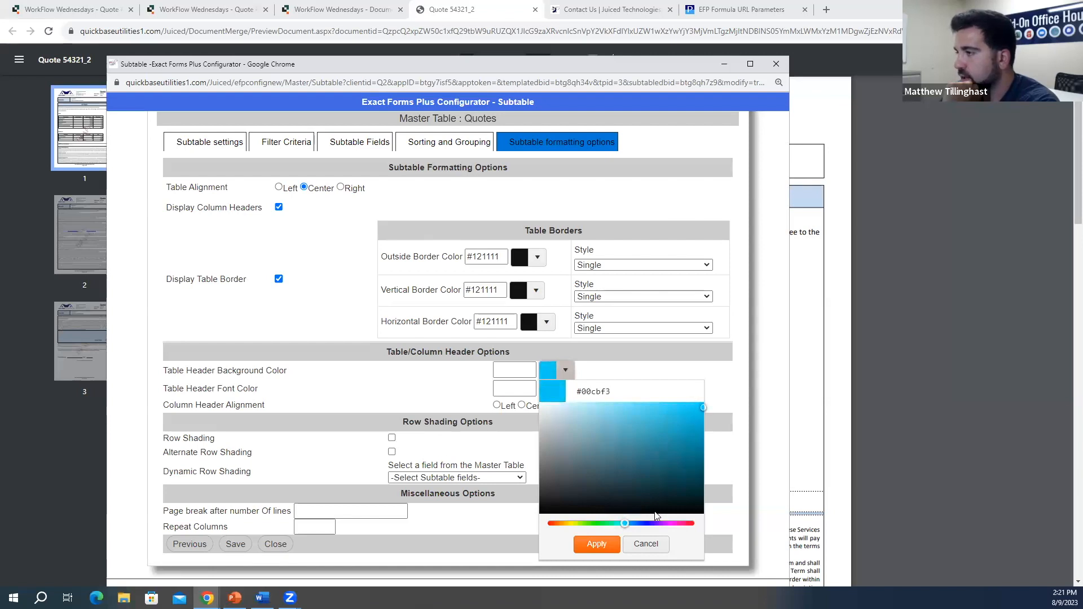
{"action": "left_click", "coordinate": [596, 544]}
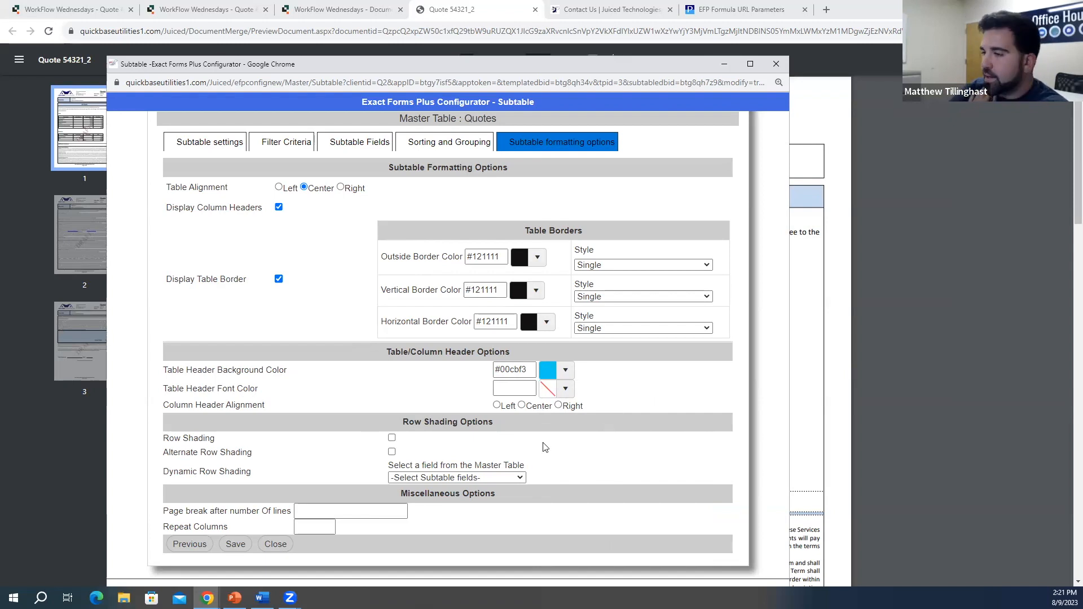
{"action": "left_click", "coordinate": [236, 545]}
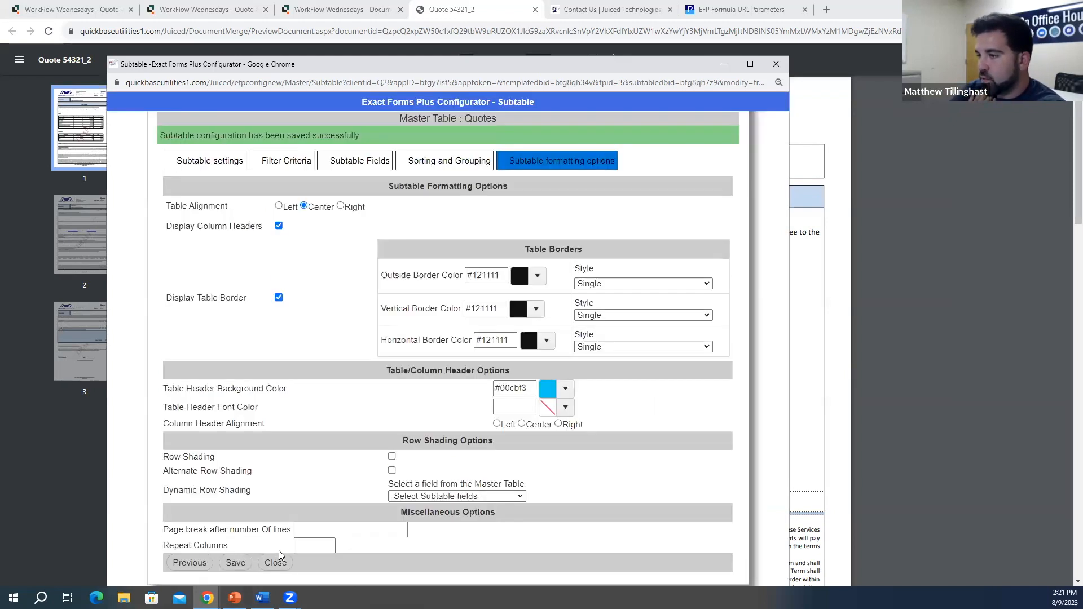
{"action": "left_click", "coordinate": [285, 565]}
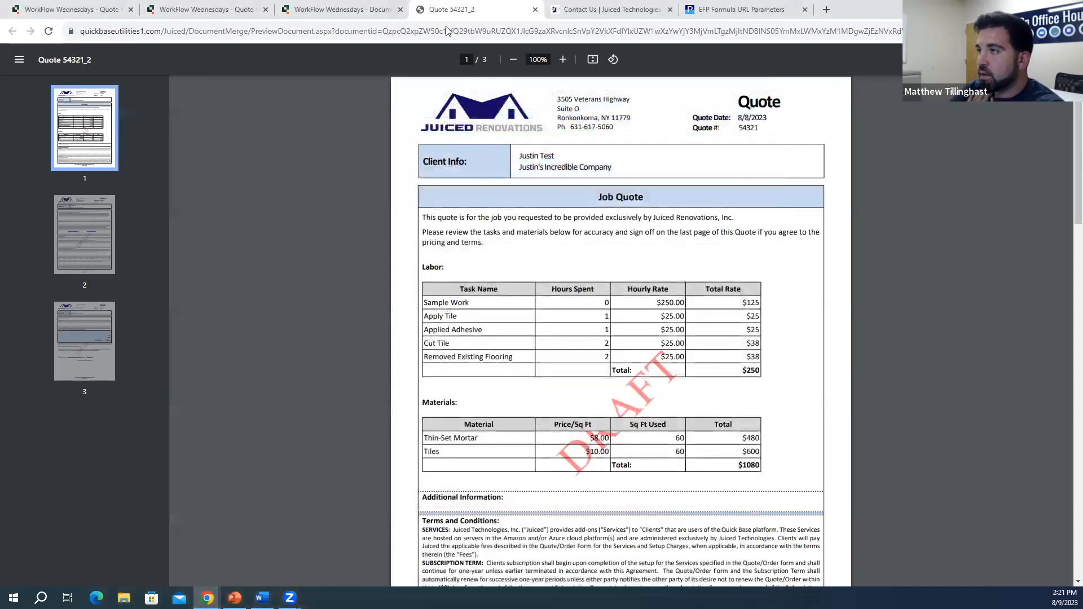
Step: Regenerate the quote 54321 PDF from Quote #2, check the blue Materials header row, and return to the record
{"action": "left_click", "coordinate": [334, 8]}
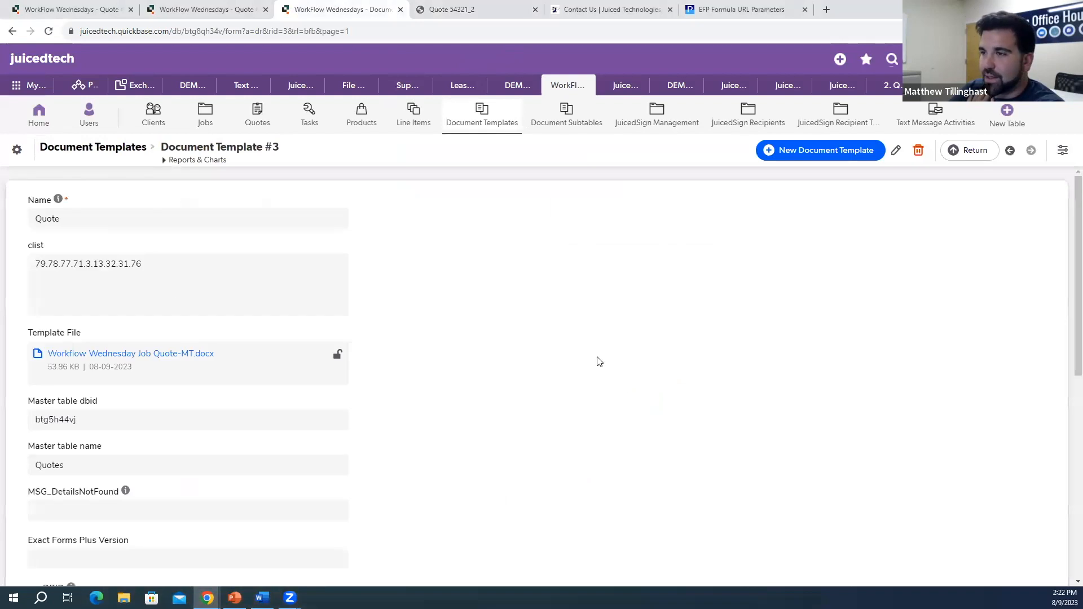
{"action": "left_click", "coordinate": [147, 8]}
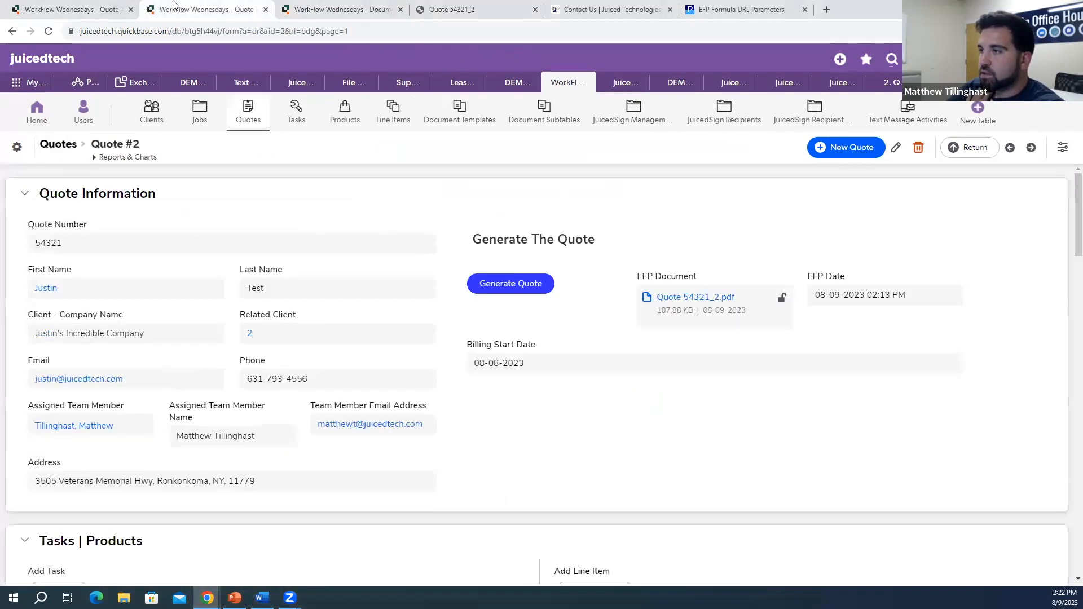
{"action": "left_click", "coordinate": [496, 295]}
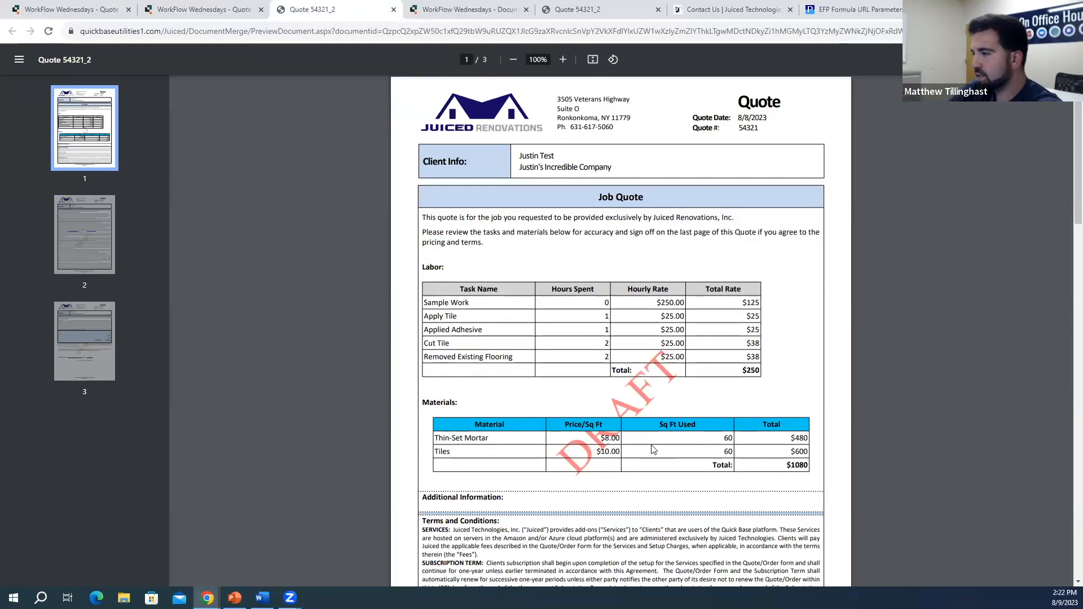
{"action": "scroll", "coordinate": [653, 450], "scroll_direction": "down", "scroll_amount": 2}
{"action": "left_click_drag", "start_coordinate": [712, 353], "coordinate": [734, 354]}
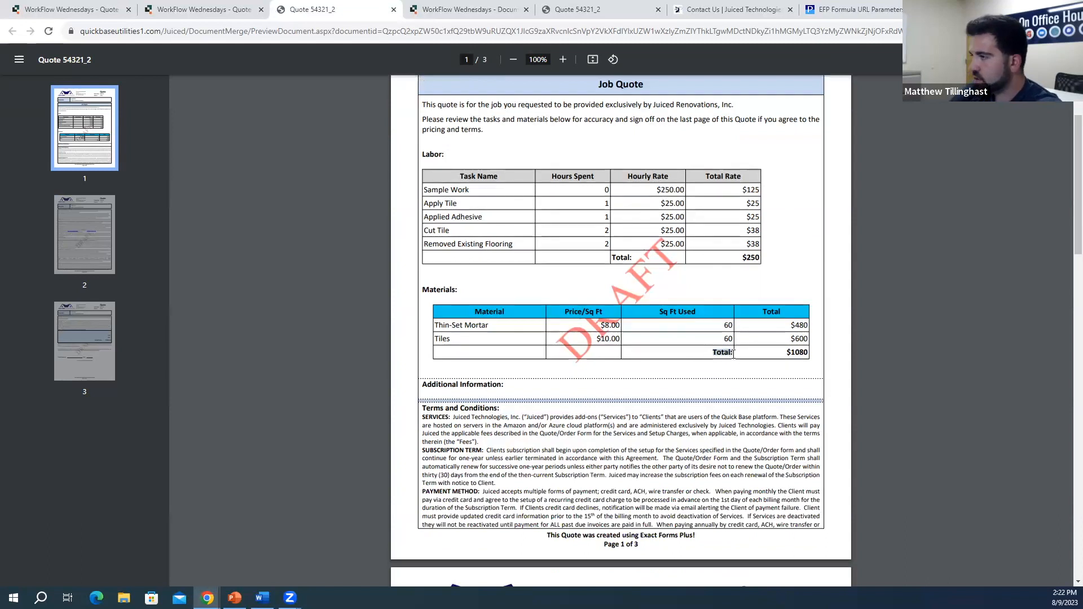
{"action": "left_click", "coordinate": [724, 396]}
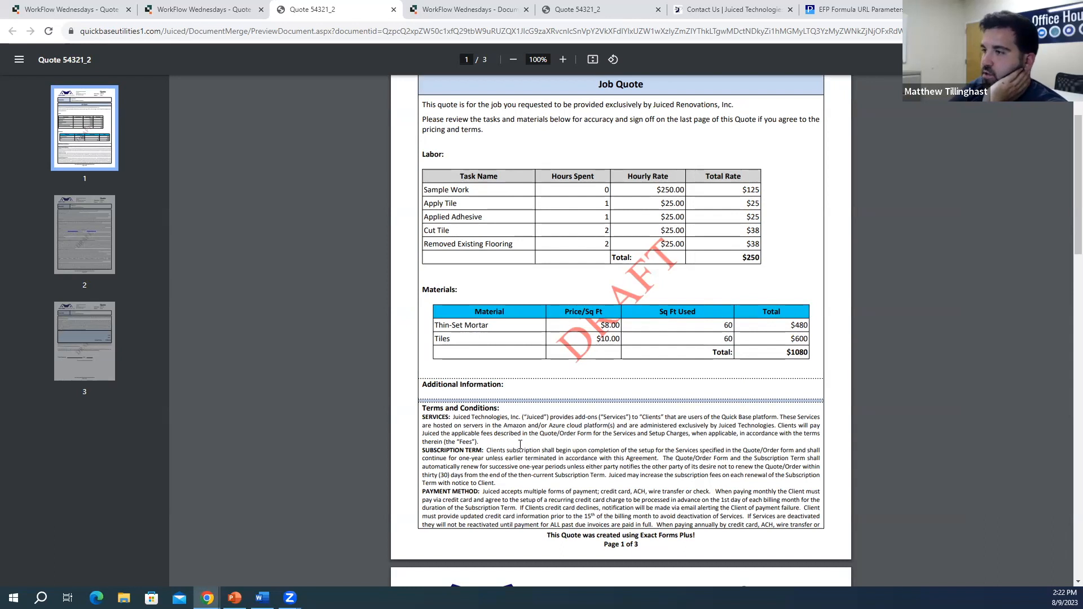
{"action": "scroll", "coordinate": [520, 444], "scroll_direction": "up", "scroll_amount": 2}
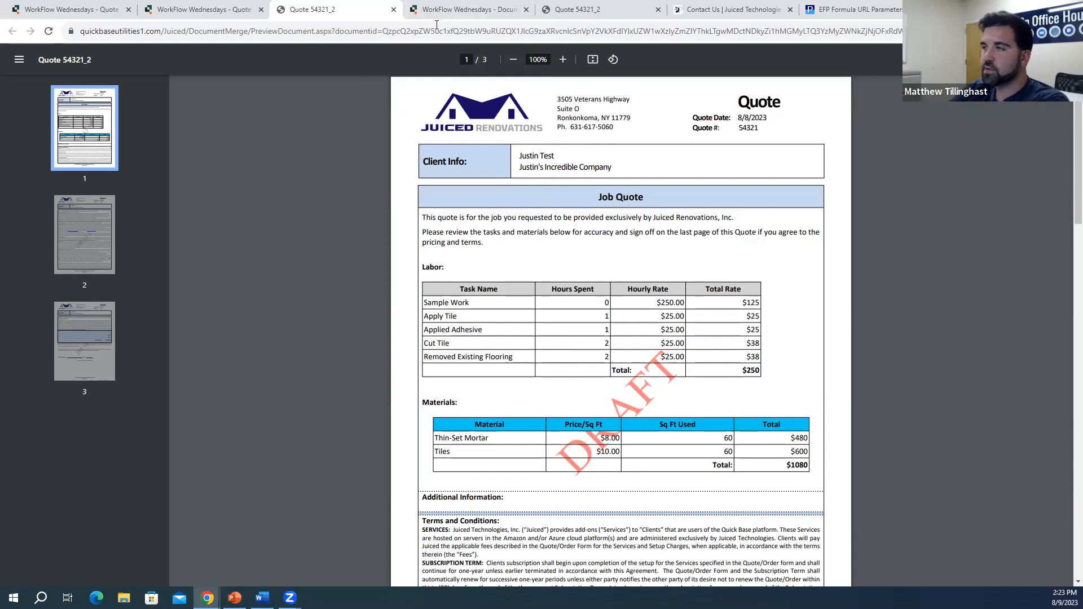
{"action": "left_click", "coordinate": [225, 9]}
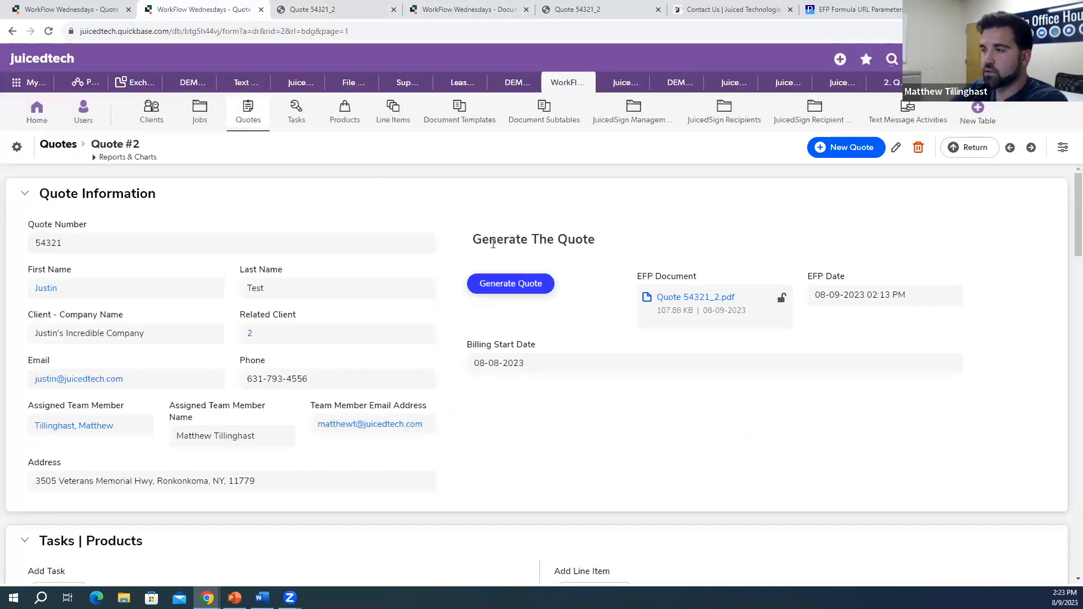
Step: Reload Quote #2 to show the 02:22 PM EFP document and inspect the Agreement Recipient String
{"action": "left_click", "coordinate": [48, 31]}
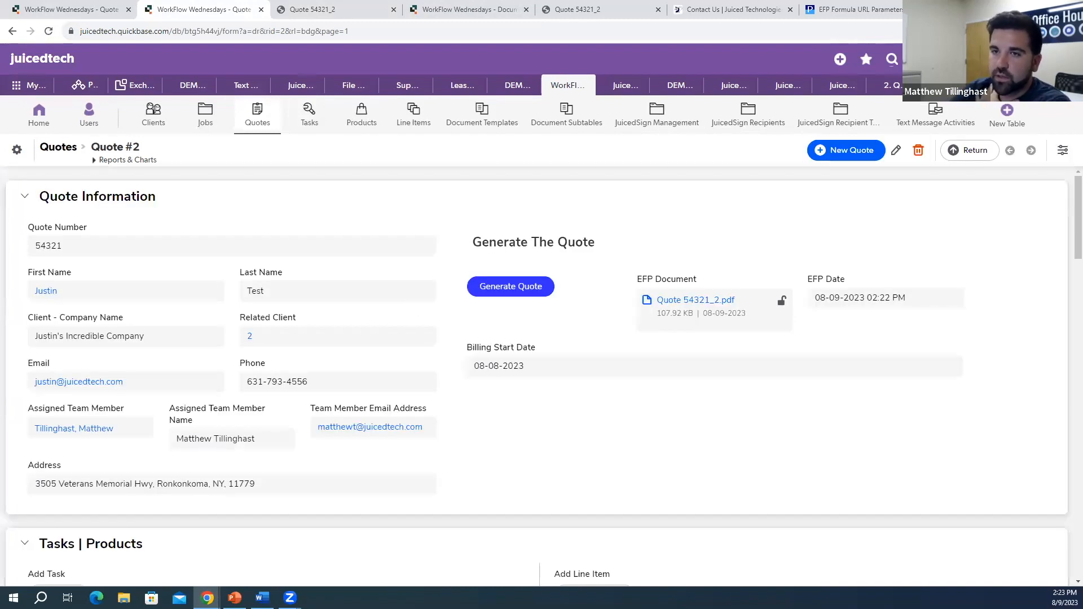
{"action": "scroll", "coordinate": [316, 237], "scroll_direction": "down", "scroll_amount": 1}
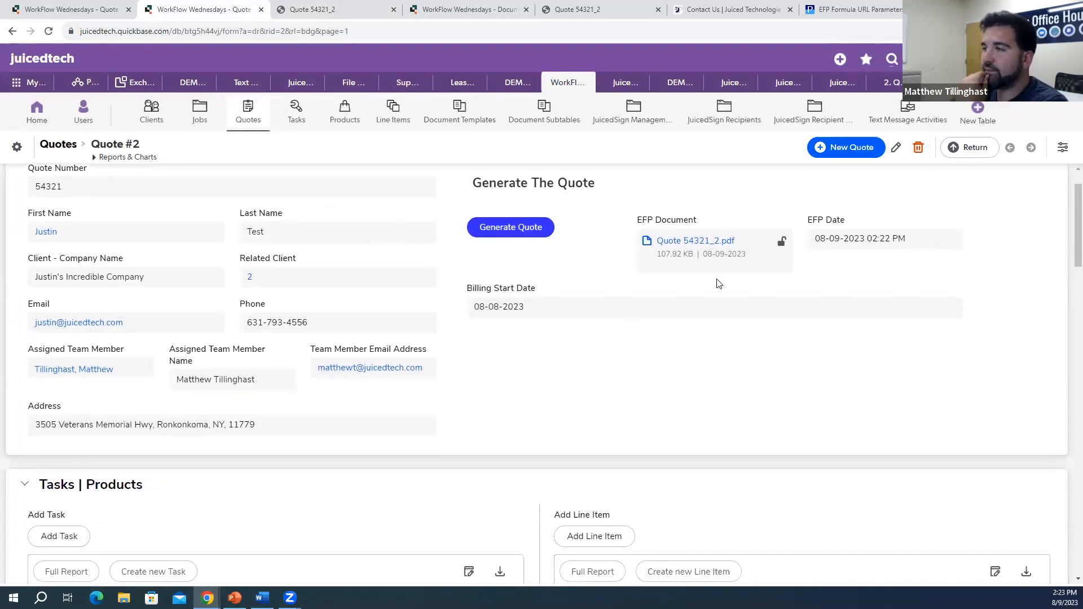
{"action": "scroll", "coordinate": [685, 292], "scroll_direction": "down", "scroll_amount": 7}
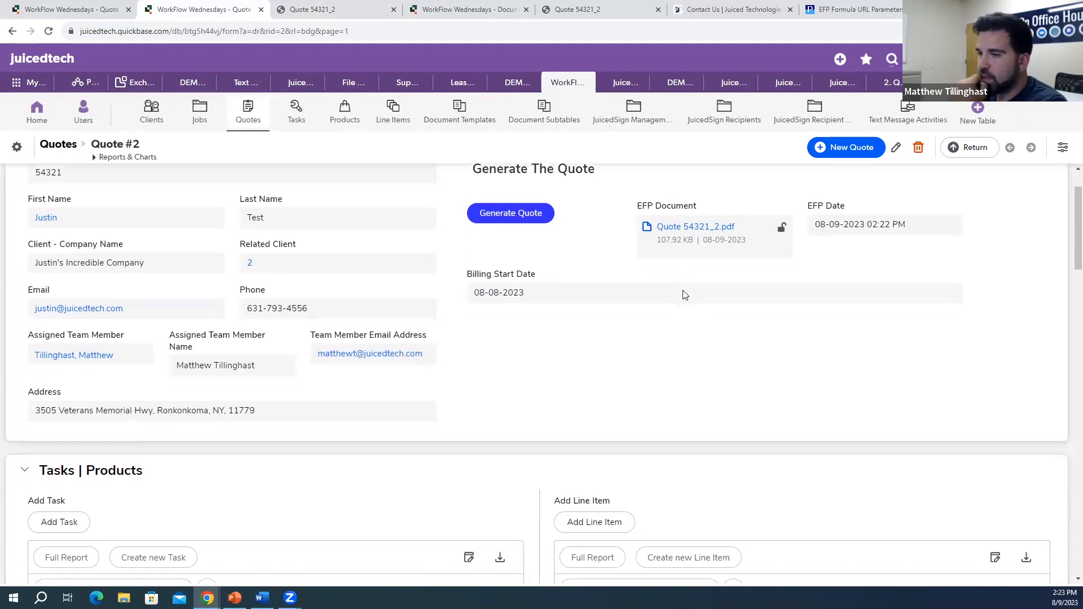
{"action": "scroll", "coordinate": [583, 398], "scroll_direction": "down", "scroll_amount": 4}
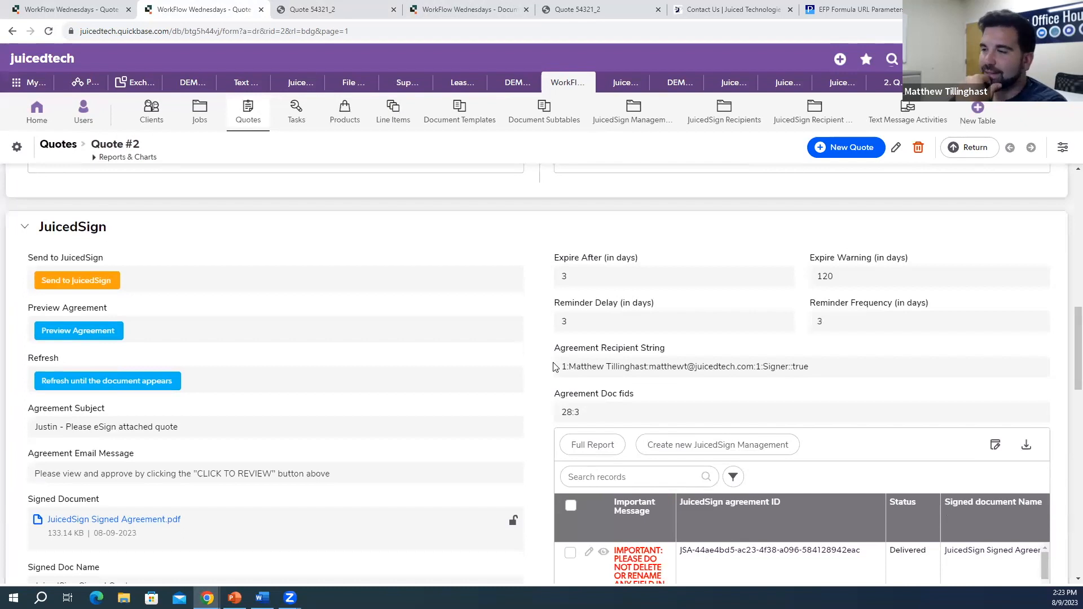
{"action": "scroll", "coordinate": [518, 389], "scroll_direction": "down", "scroll_amount": 1}
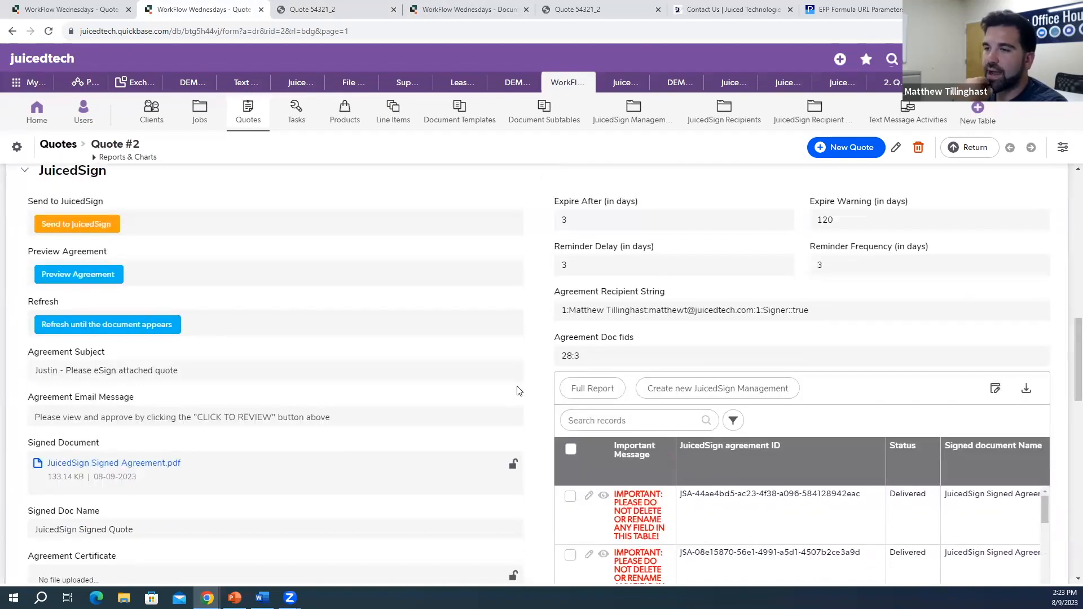
{"action": "left_click_drag", "start_coordinate": [566, 311], "coordinate": [758, 312]}
{"action": "left_click", "coordinate": [469, 334]}
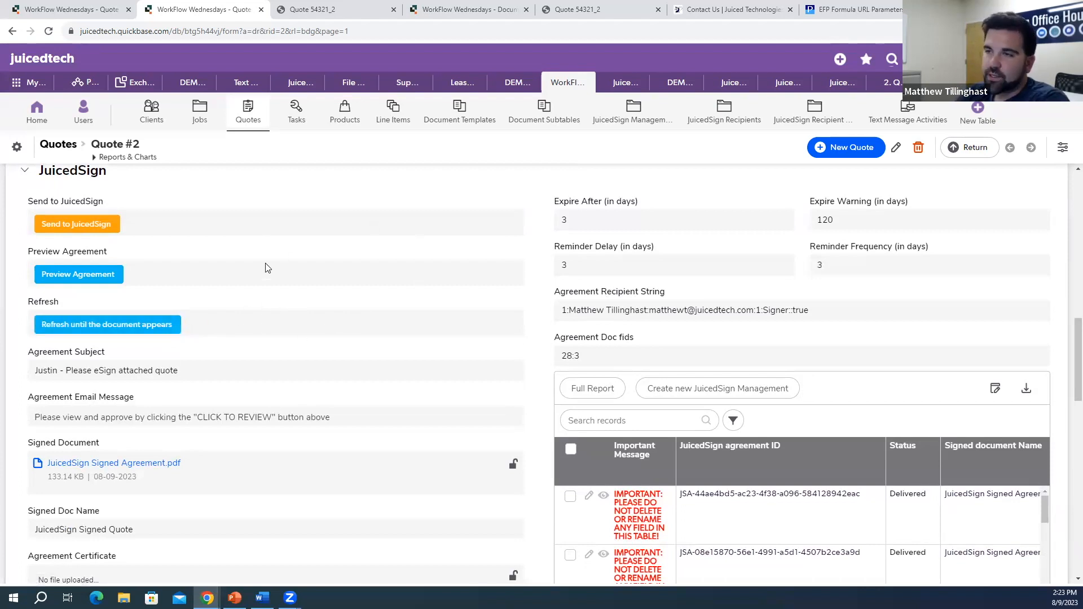
Step: Scroll down to the JuicedSign fields and bring up the Agreement Subject field's options menu
{"action": "scroll", "coordinate": [273, 286], "scroll_direction": "up", "scroll_amount": 1}
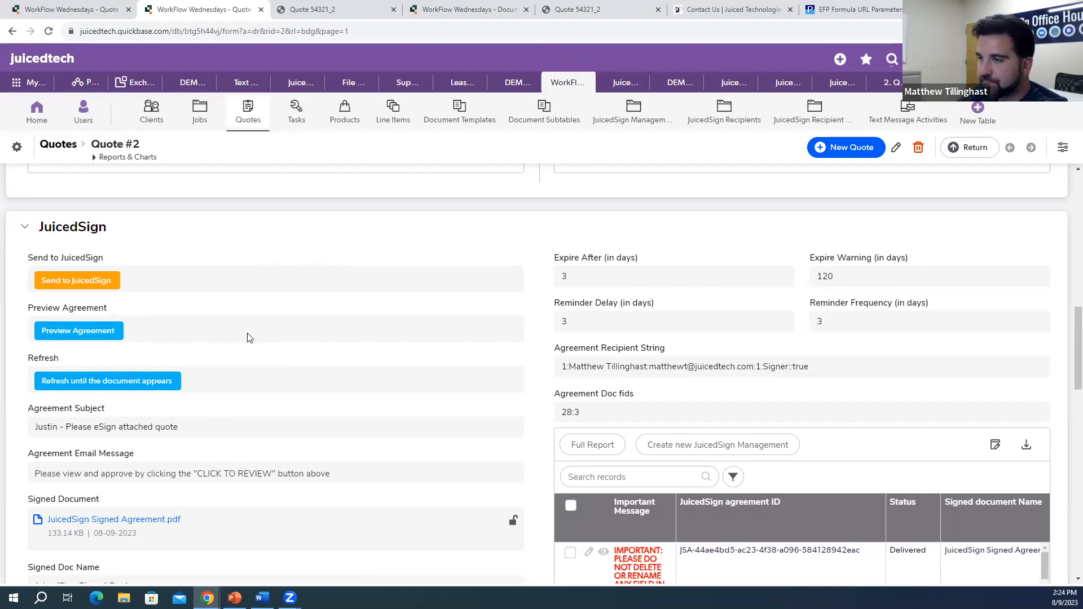
{"action": "scroll", "coordinate": [250, 338], "scroll_direction": "down", "scroll_amount": 1}
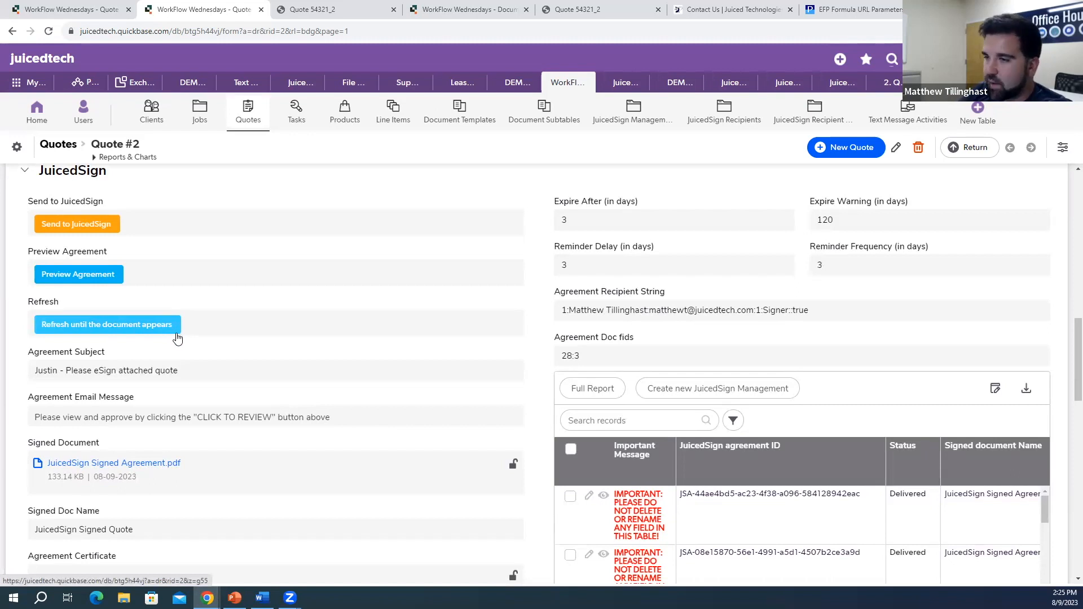
{"action": "scroll", "coordinate": [177, 337], "scroll_direction": "down", "scroll_amount": 1}
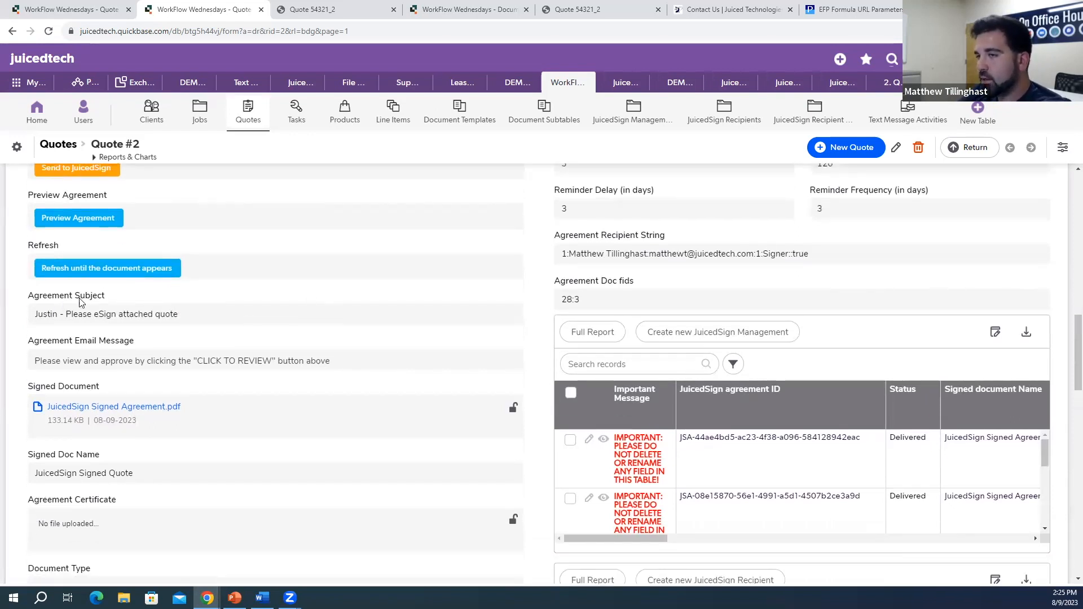
{"action": "scroll", "coordinate": [90, 308], "scroll_direction": "down", "scroll_amount": 1}
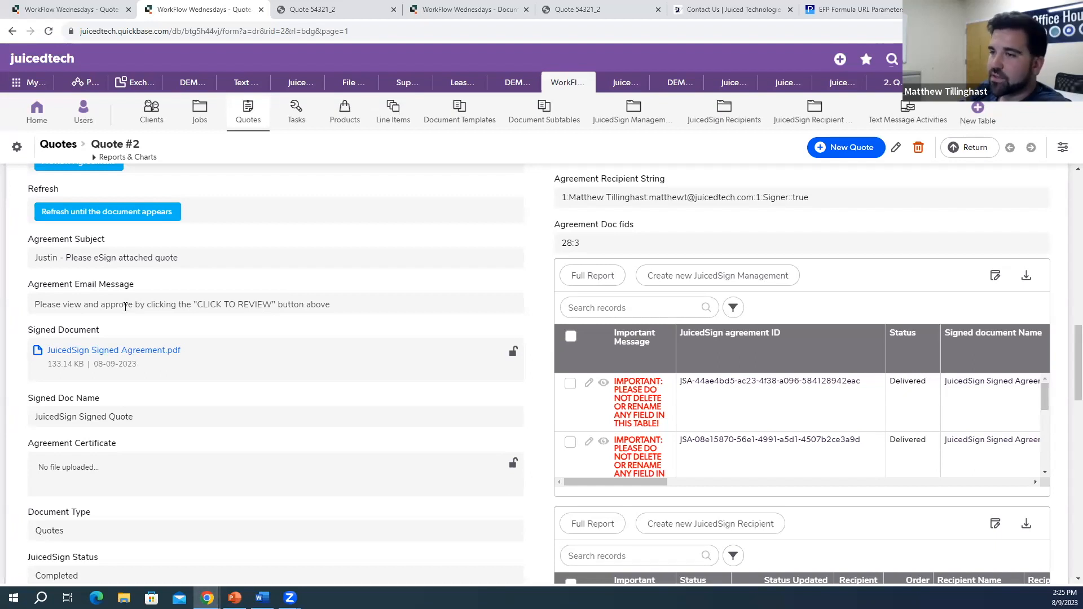
{"action": "right_click", "coordinate": [128, 252]}
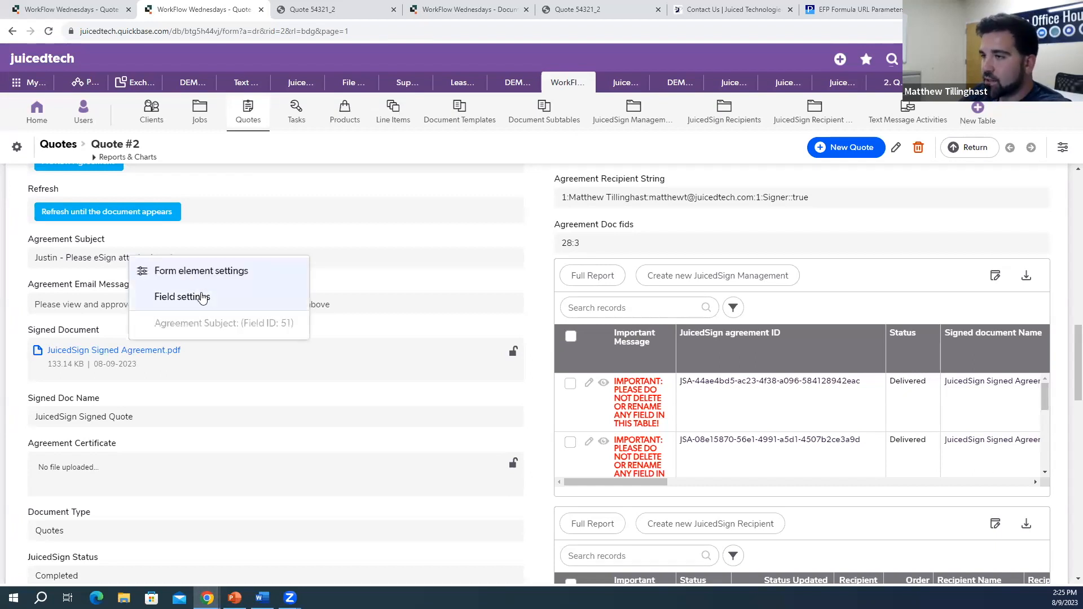
Step: Review the Agreement Subject formula in its field settings, then close that page back to Quote #2
{"action": "left_click", "coordinate": [201, 297]}
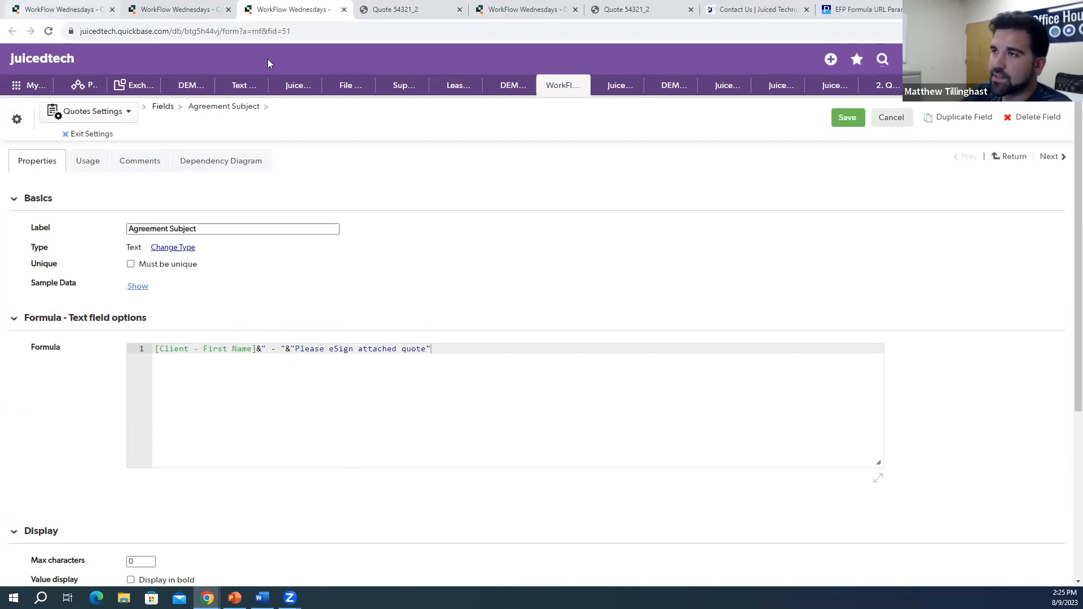
{"action": "left_click", "coordinate": [344, 10]}
{"action": "scroll", "coordinate": [77, 232], "scroll_direction": "down", "scroll_amount": 1}
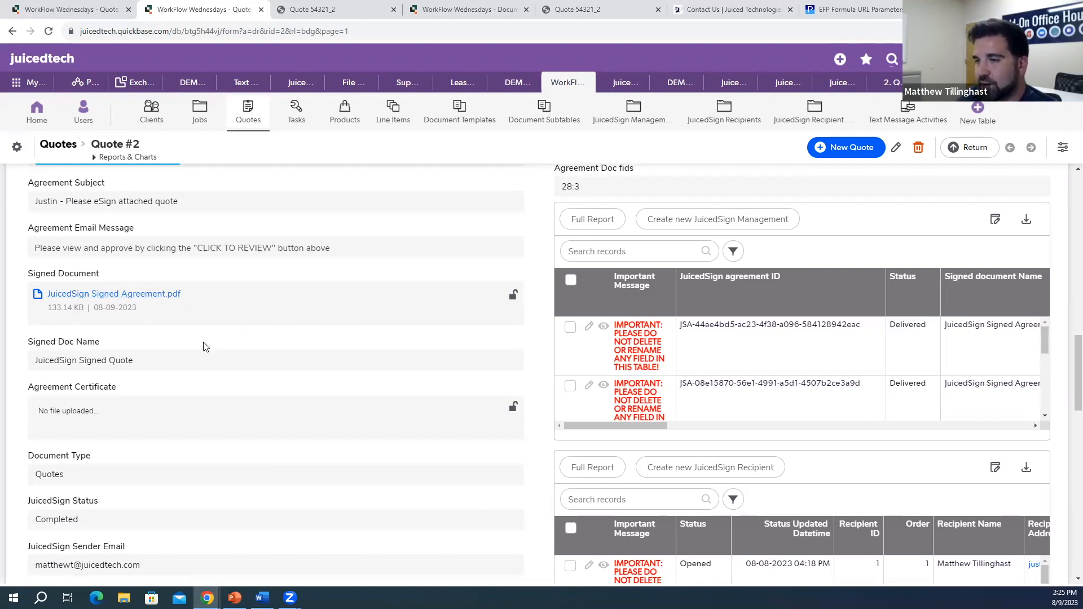
{"action": "scroll", "coordinate": [208, 343], "scroll_direction": "down", "scroll_amount": 1}
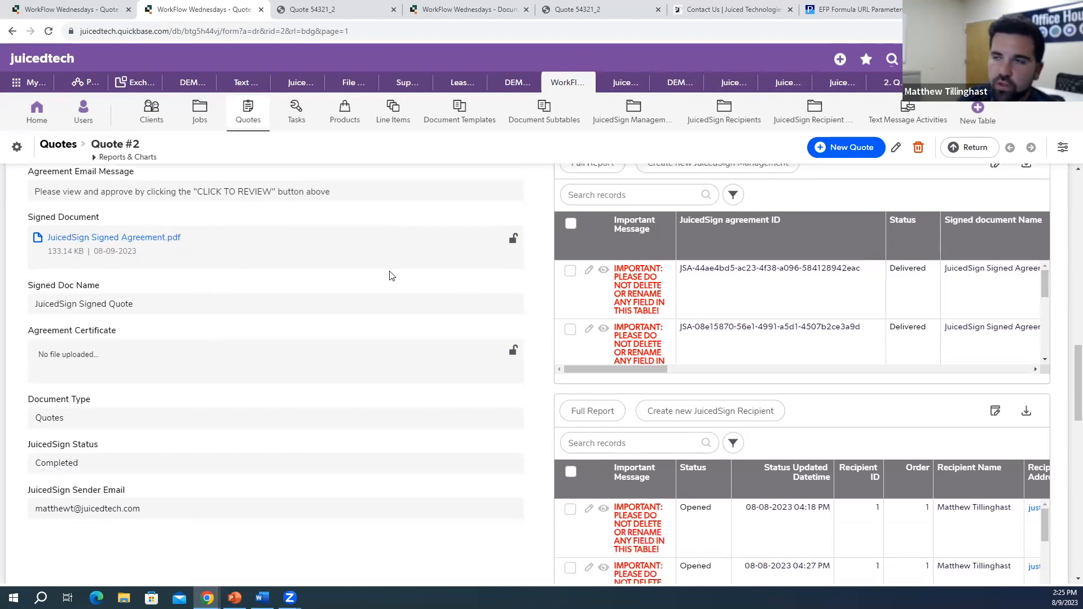
{"action": "scroll", "coordinate": [293, 246], "scroll_direction": "down", "scroll_amount": 1}
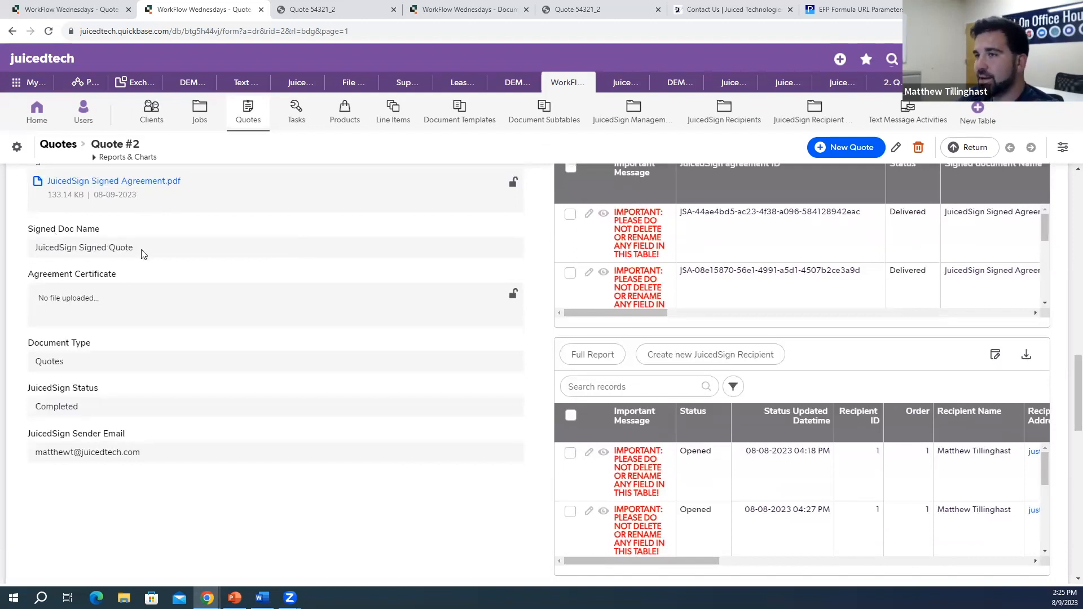
{"action": "scroll", "coordinate": [144, 254], "scroll_direction": "up", "scroll_amount": 1}
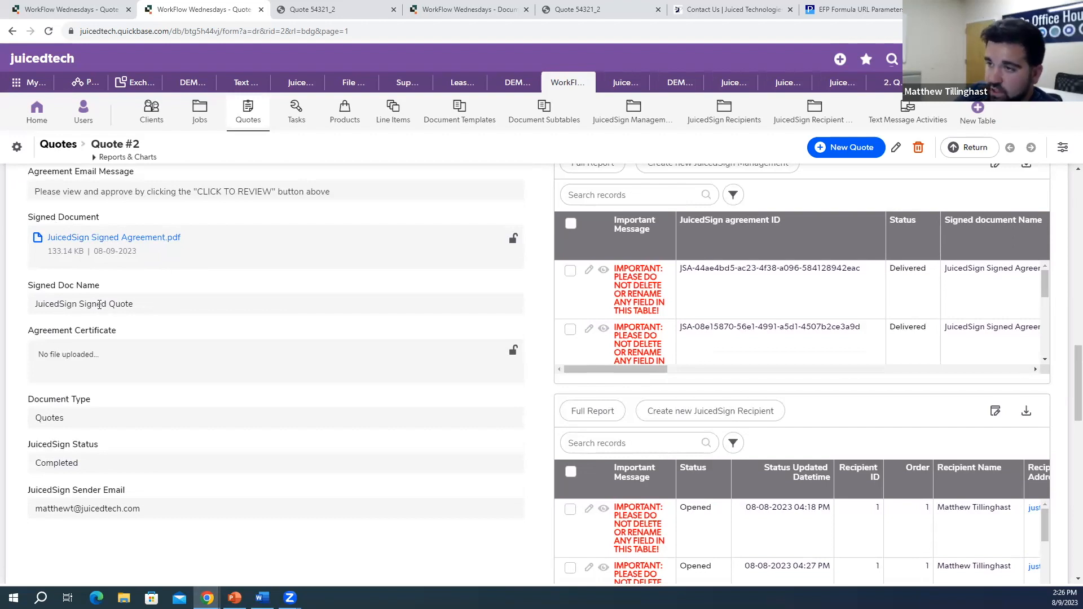
{"action": "scroll", "coordinate": [157, 312], "scroll_direction": "down", "scroll_amount": 1}
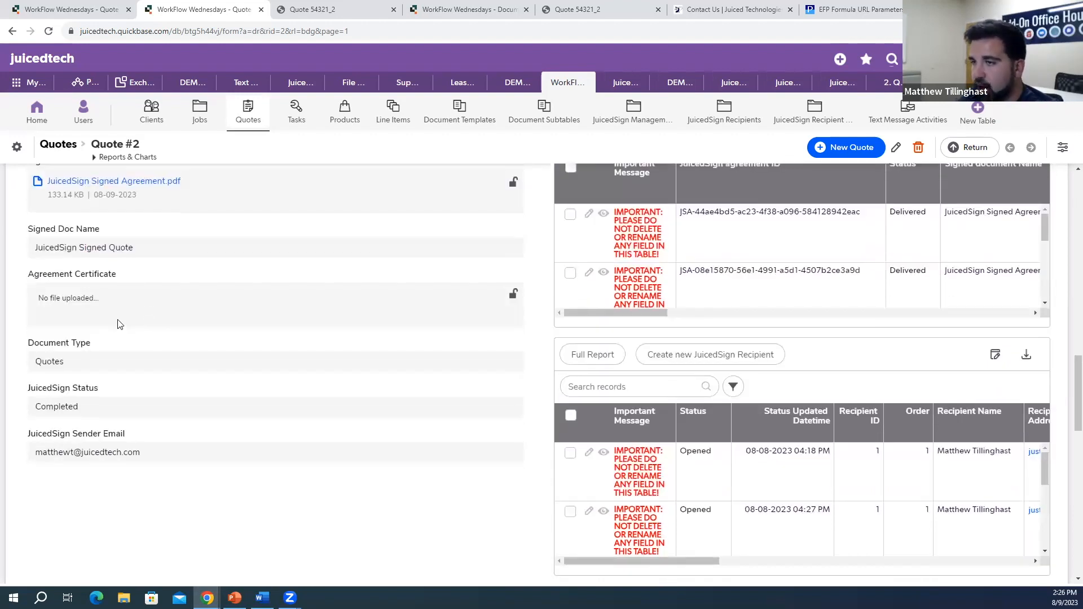
{"action": "scroll", "coordinate": [133, 338], "scroll_direction": "up", "scroll_amount": 1}
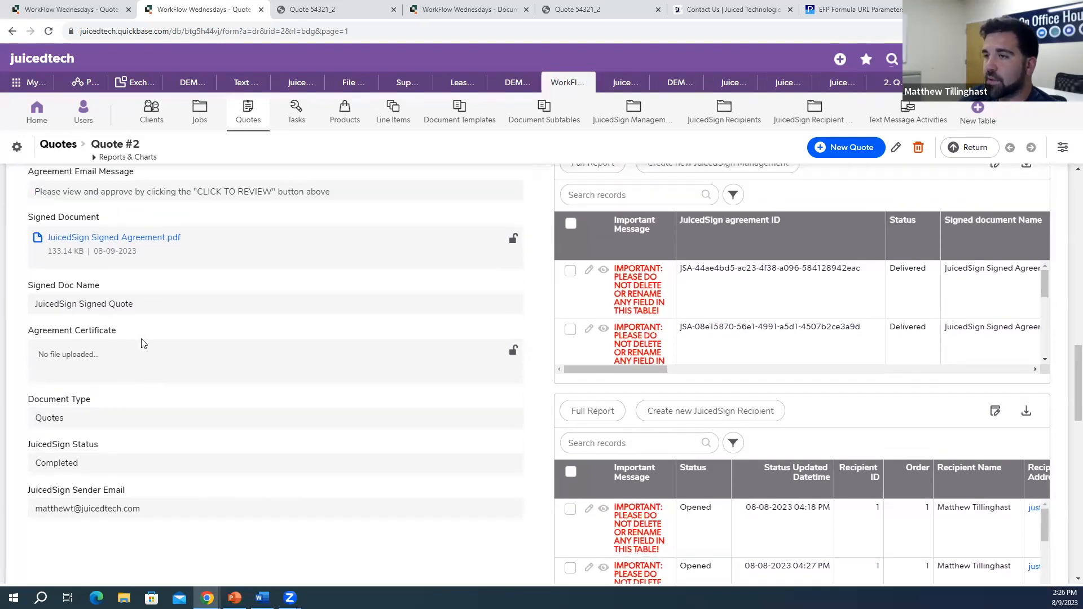
{"action": "scroll", "coordinate": [149, 349], "scroll_direction": "down", "scroll_amount": 2}
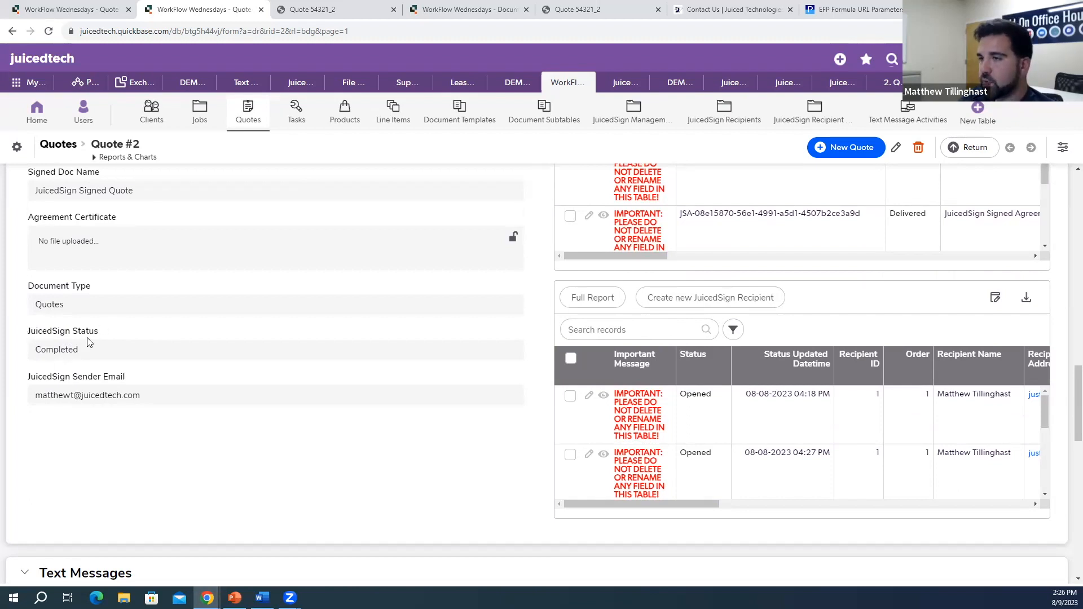
{"action": "scroll", "coordinate": [102, 363], "scroll_direction": "down", "scroll_amount": 1}
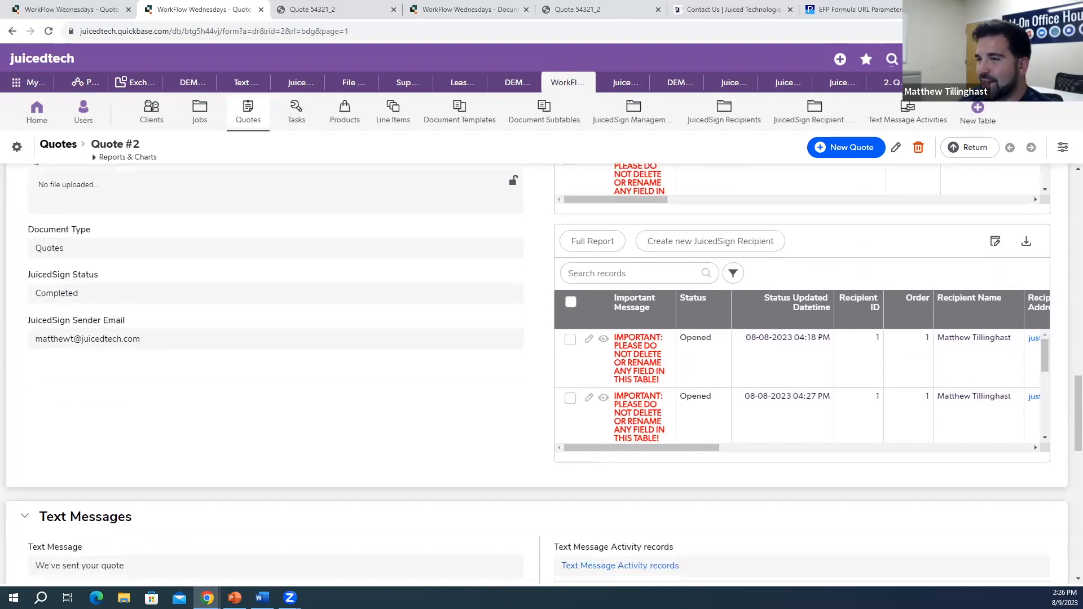
{"action": "scroll", "coordinate": [373, 500], "scroll_direction": "up", "scroll_amount": 8}
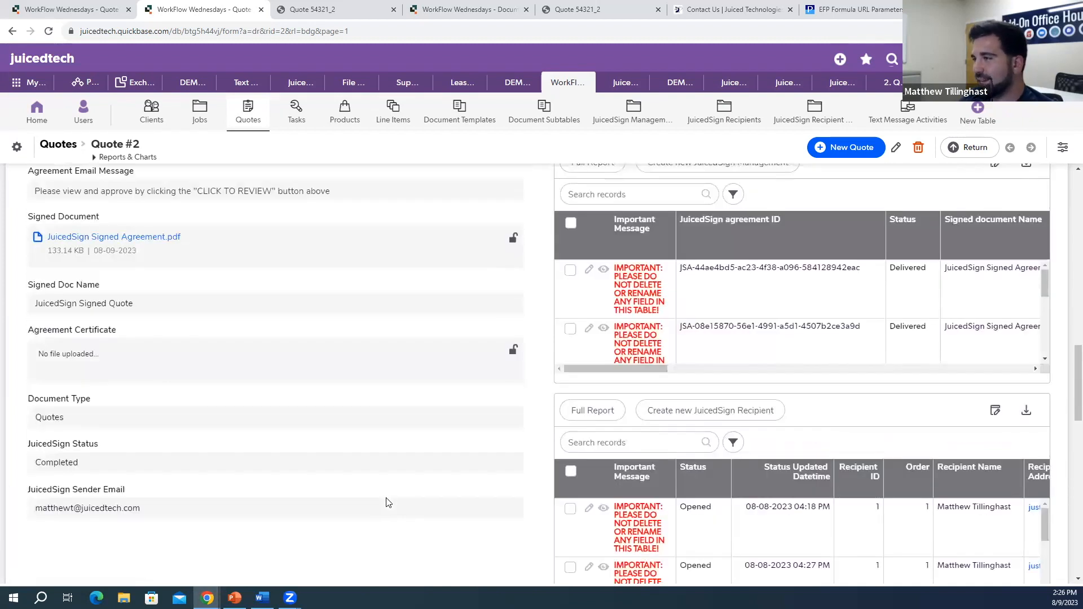
{"action": "scroll", "coordinate": [490, 492], "scroll_direction": "down", "scroll_amount": 1}
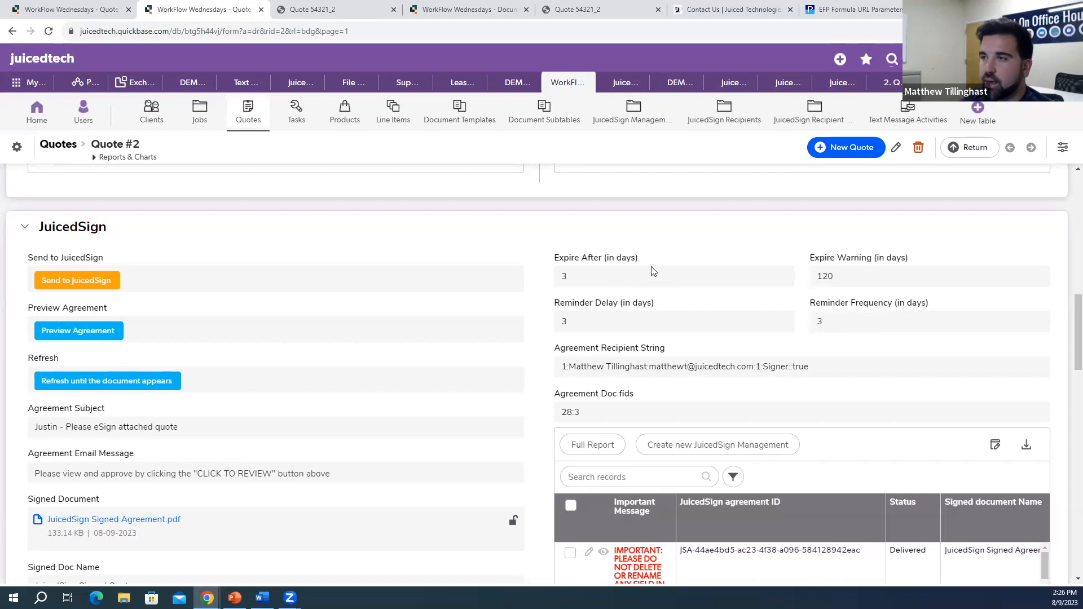
{"action": "scroll", "coordinate": [663, 232], "scroll_direction": "down", "scroll_amount": 1}
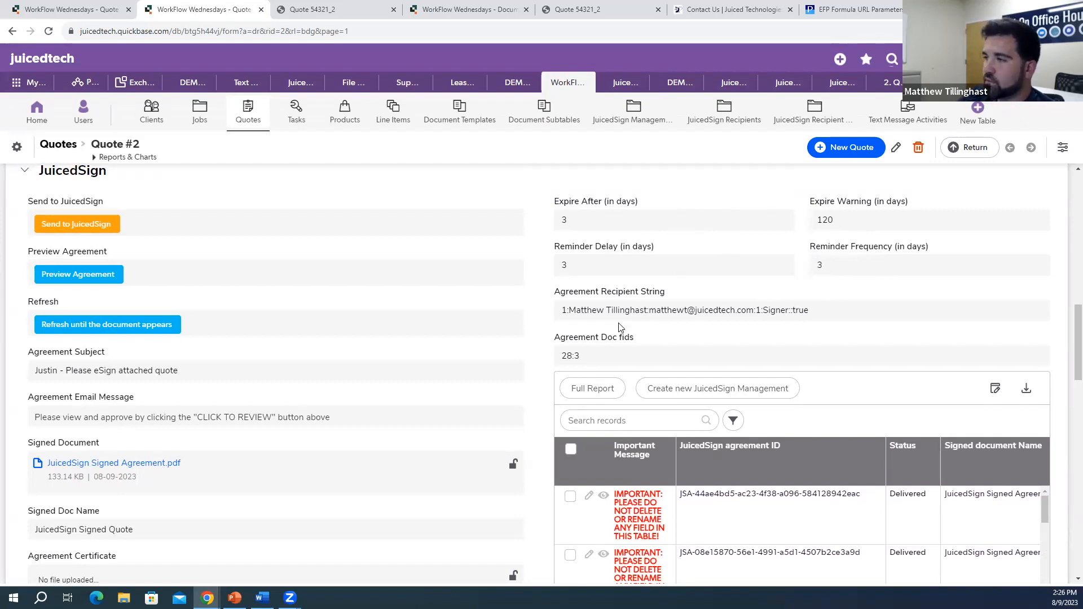
Step: Open the Agreement Recipient String field settings and review the first recipient line
{"action": "right_click", "coordinate": [606, 303]}
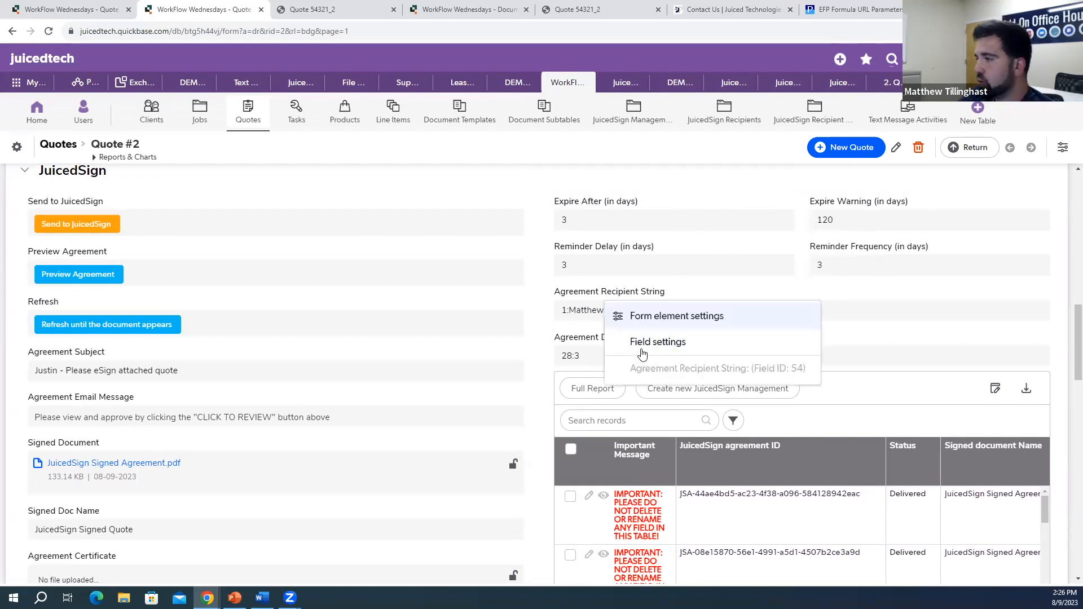
{"action": "left_click", "coordinate": [652, 349]}
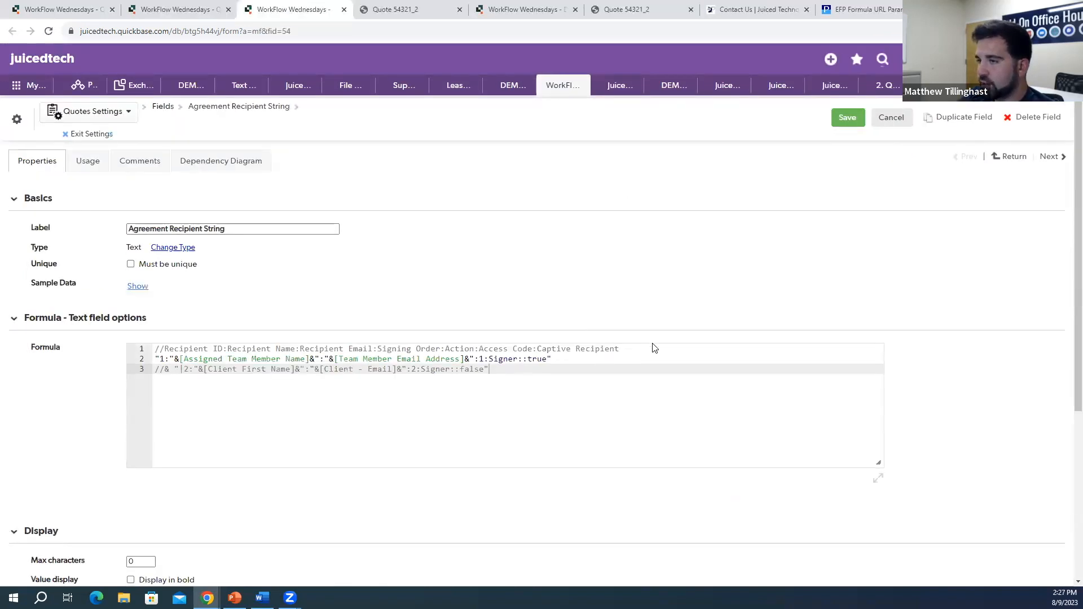
{"action": "scroll", "coordinate": [660, 339], "scroll_direction": "down", "scroll_amount": 1}
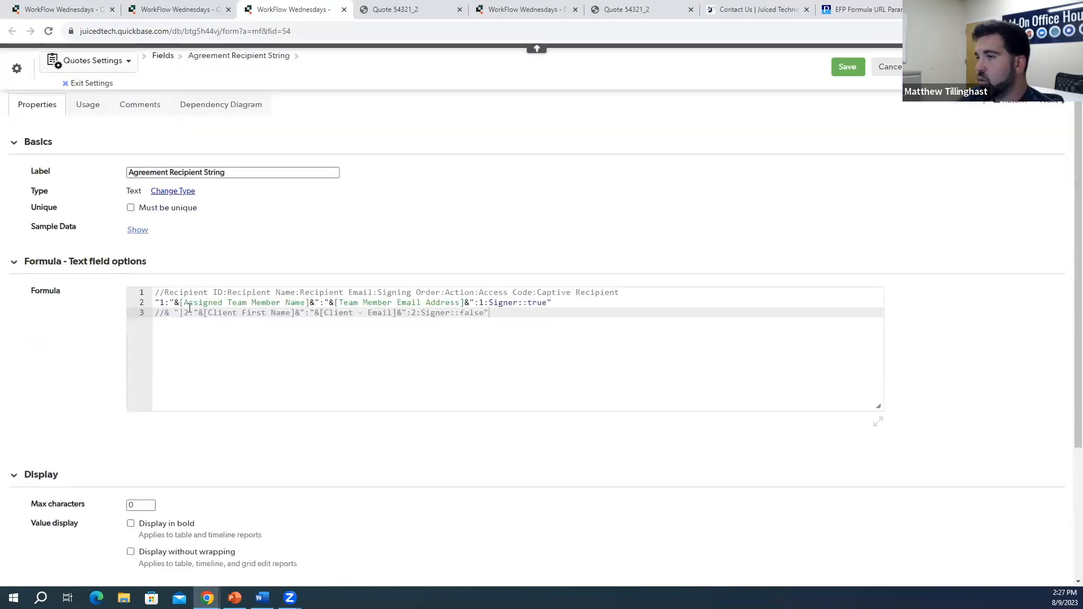
{"action": "left_click_drag", "start_coordinate": [156, 303], "coordinate": [313, 304]}
{"action": "left_click", "coordinate": [330, 304]}
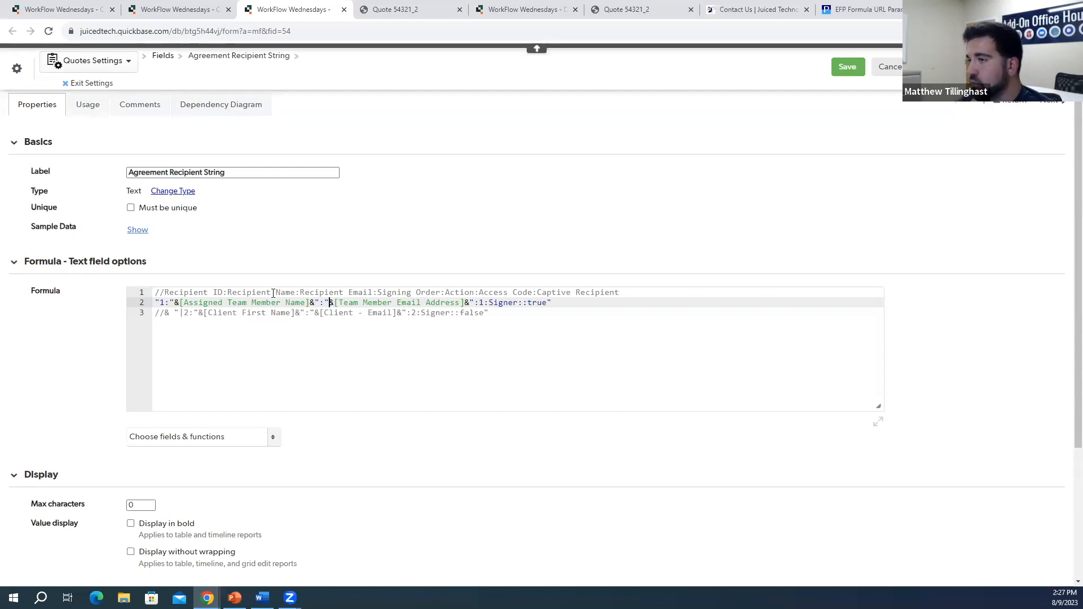
Step: Uncomment the second recipient line and duplicate it as line 4 with recipient id and signing order 3
{"action": "left_click", "coordinate": [160, 313]}
{"action": "key", "text": "BackSpace"}
{"action": "key", "text": "BackSpace"}
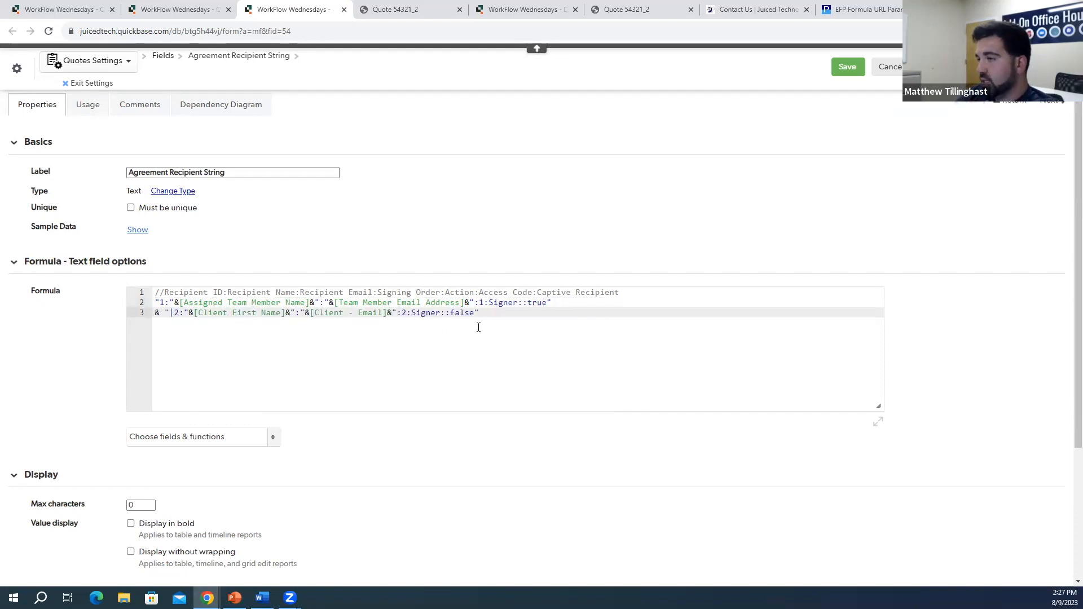
{"action": "left_click_drag", "start_coordinate": [480, 313], "coordinate": [146, 313]}
{"action": "key", "text": "ctrl+c"}
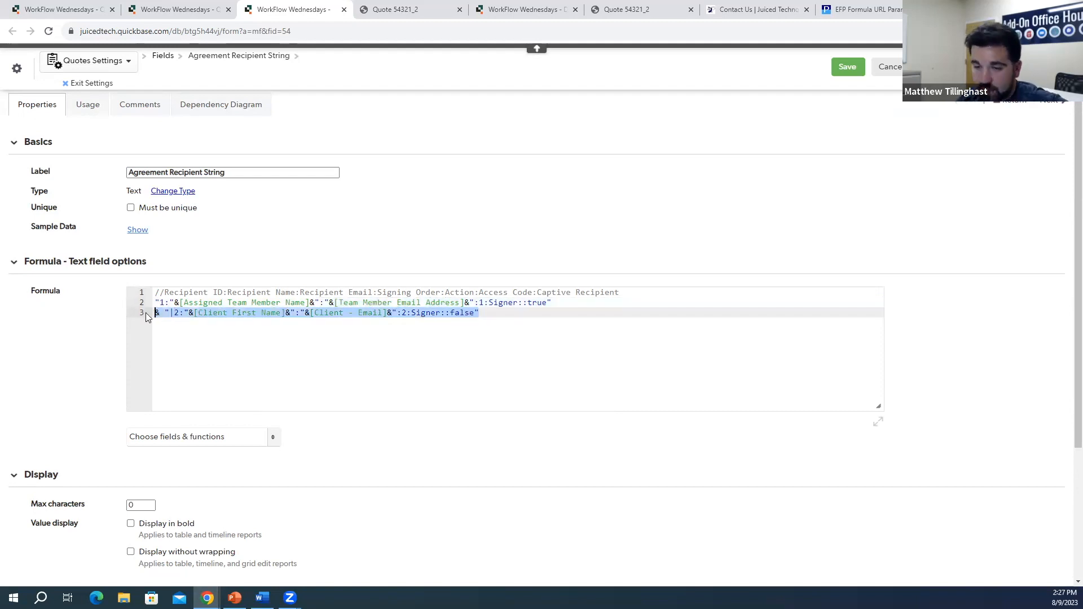
{"action": "left_click", "coordinate": [498, 314]}
{"action": "key", "text": "Return"}
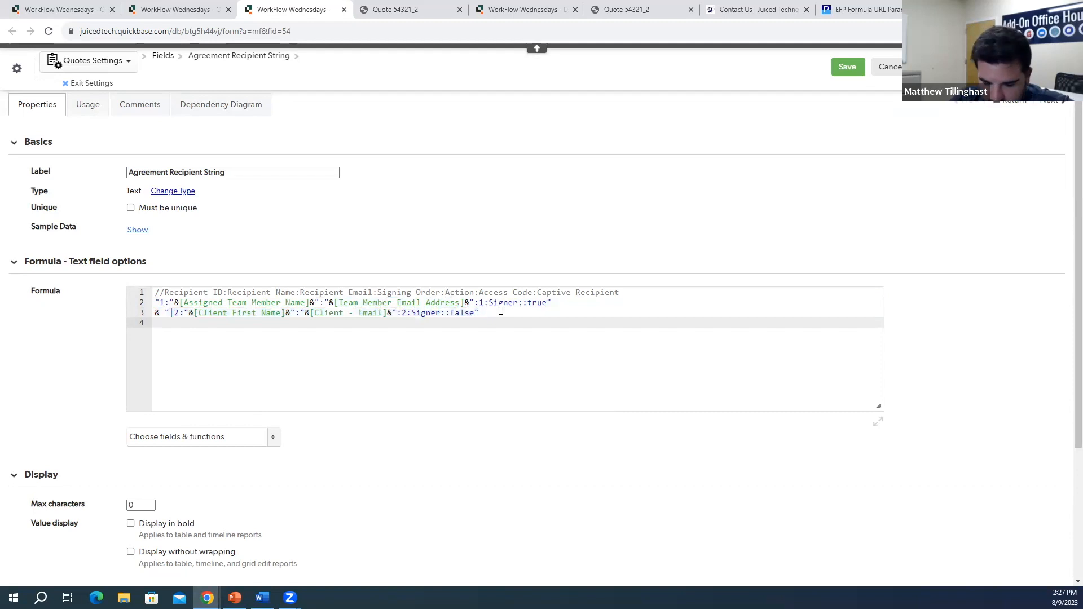
{"action": "key", "text": "ctrl+v"}
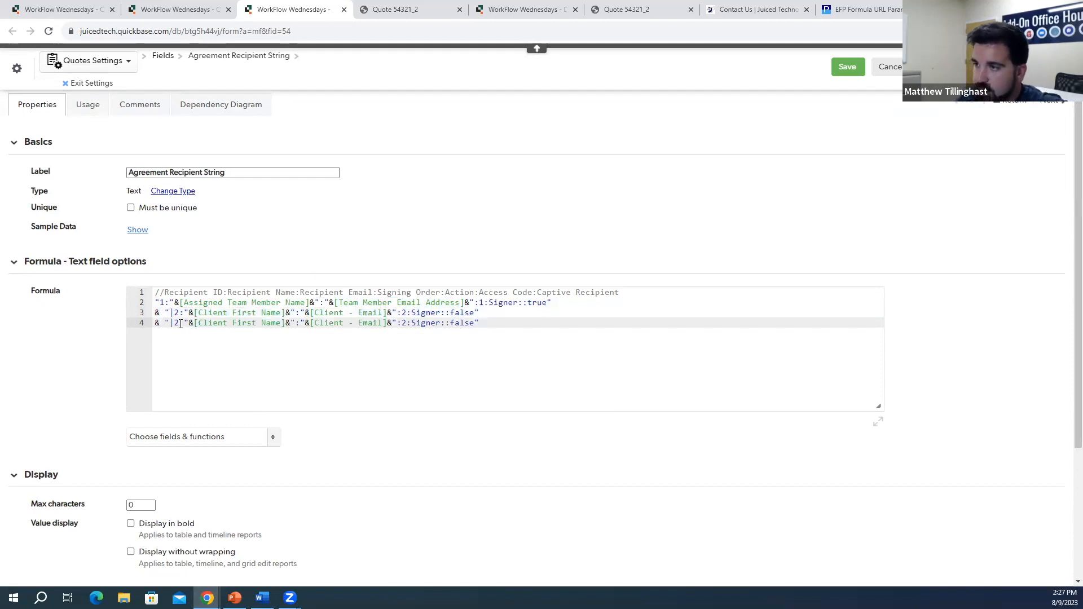
{"action": "key", "text": "BackSpace"}
{"action": "type", "text": "3"}
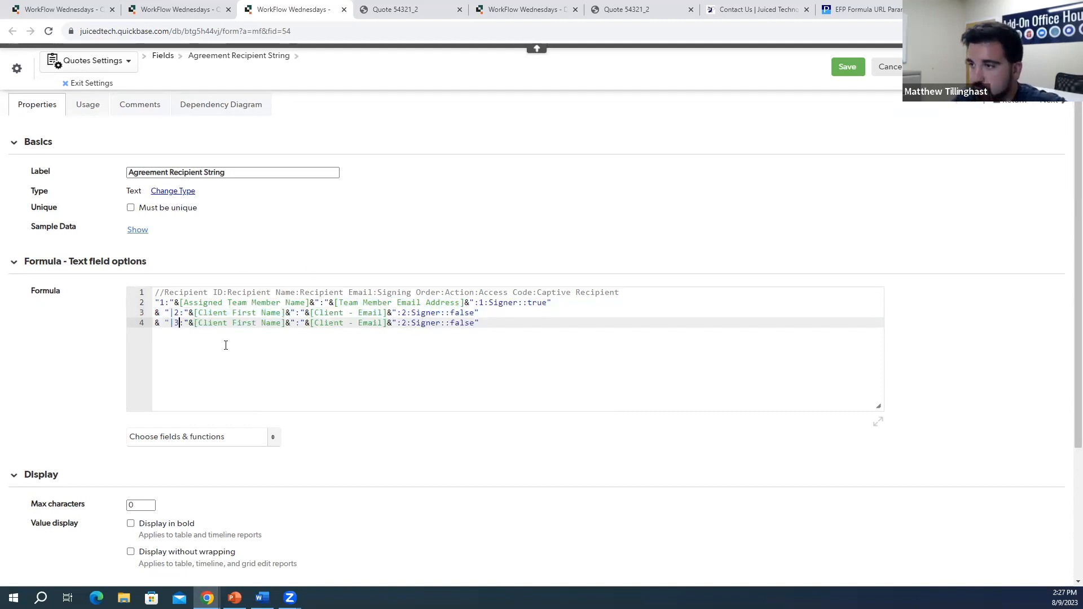
{"action": "key", "text": "BackSpace"}
{"action": "type", "text": "3"}
Step: Replace line 4's client name and e-mail references with a fixed recipient name and e-mail address
{"action": "mouse_move", "coordinate": [196, 322]}
{"action": "left_mouse_down"}
{"action": "mouse_move", "coordinate": [285, 323]}
{"action": "mouse_move", "coordinate": [197, 324]}
{"action": "left_mouse_up"}
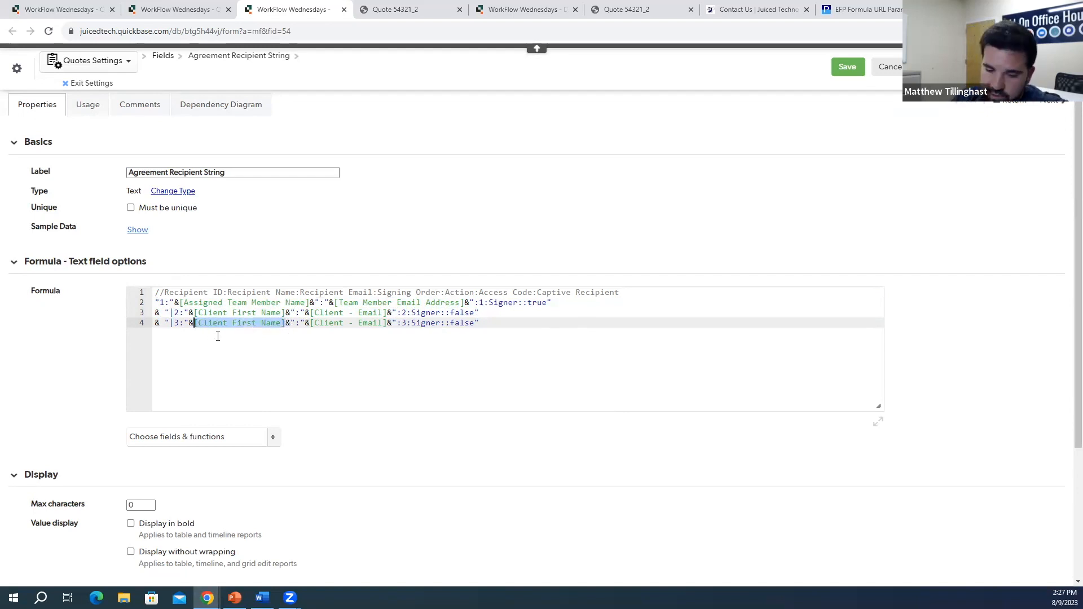
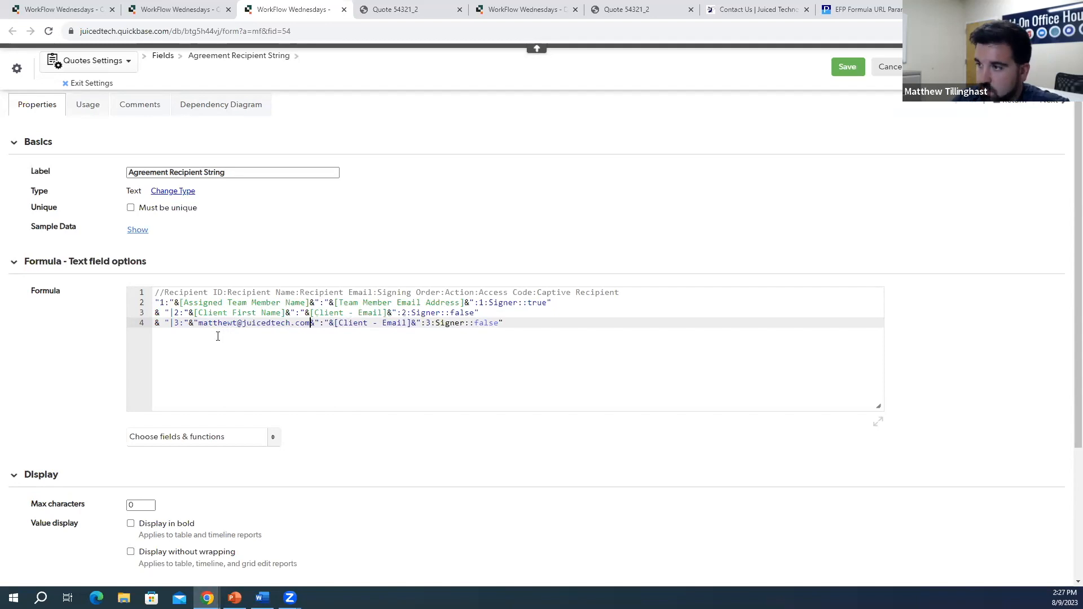
{"action": "type", "text": "\""}
{"action": "left_click", "coordinate": [417, 323]}
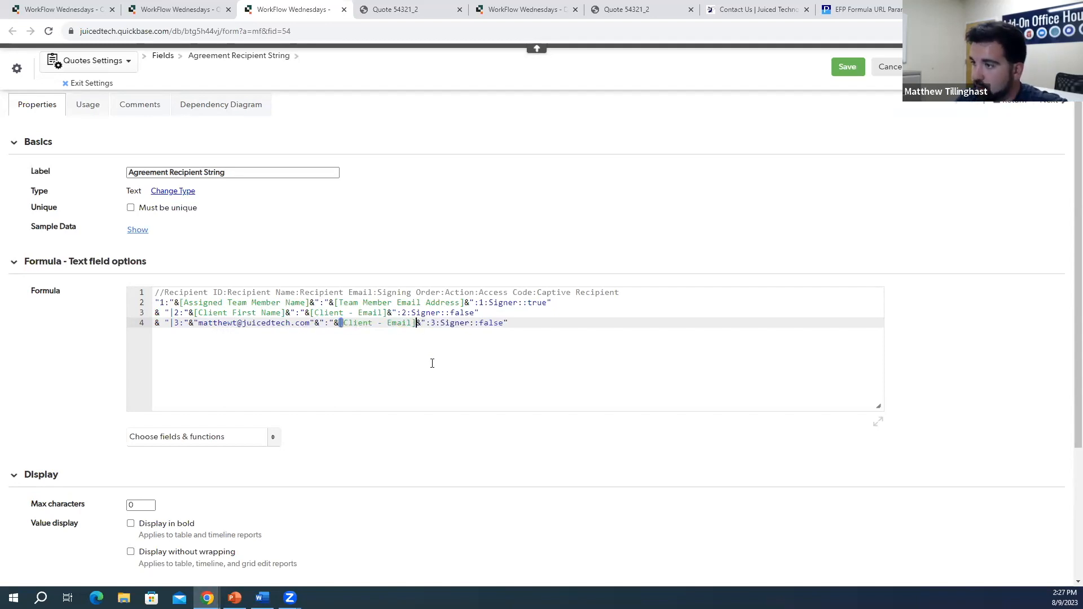
{"action": "left_click_drag", "start_coordinate": [194, 324], "coordinate": [316, 323]}
{"action": "key", "text": "ctrl+c"}
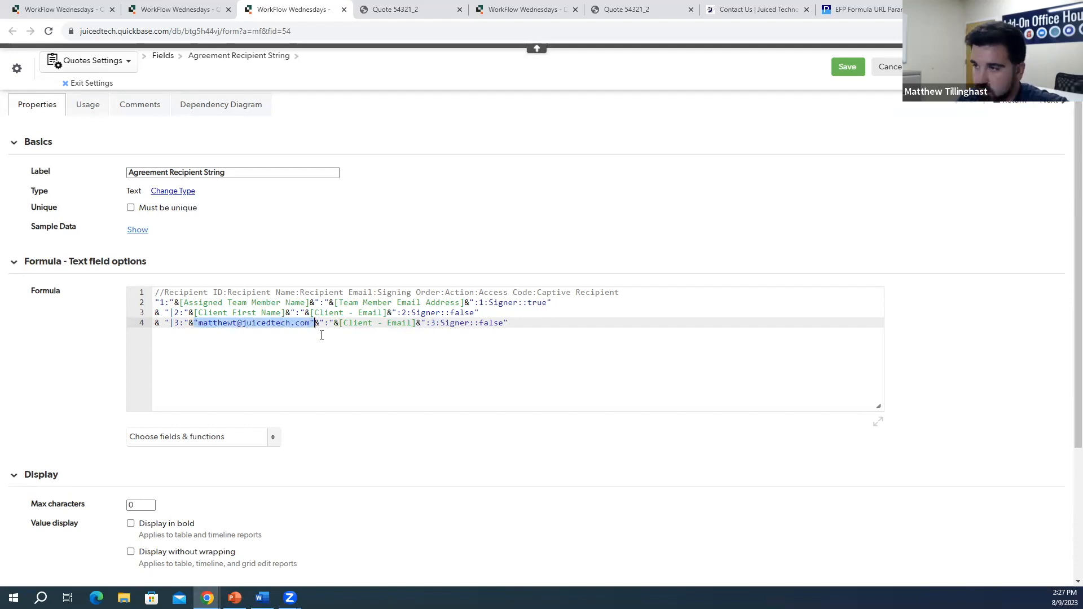
{"action": "key", "text": "BackSpace"}
{"action": "type", "text": "\""}
{"action": "type", "text": "Matthew "}
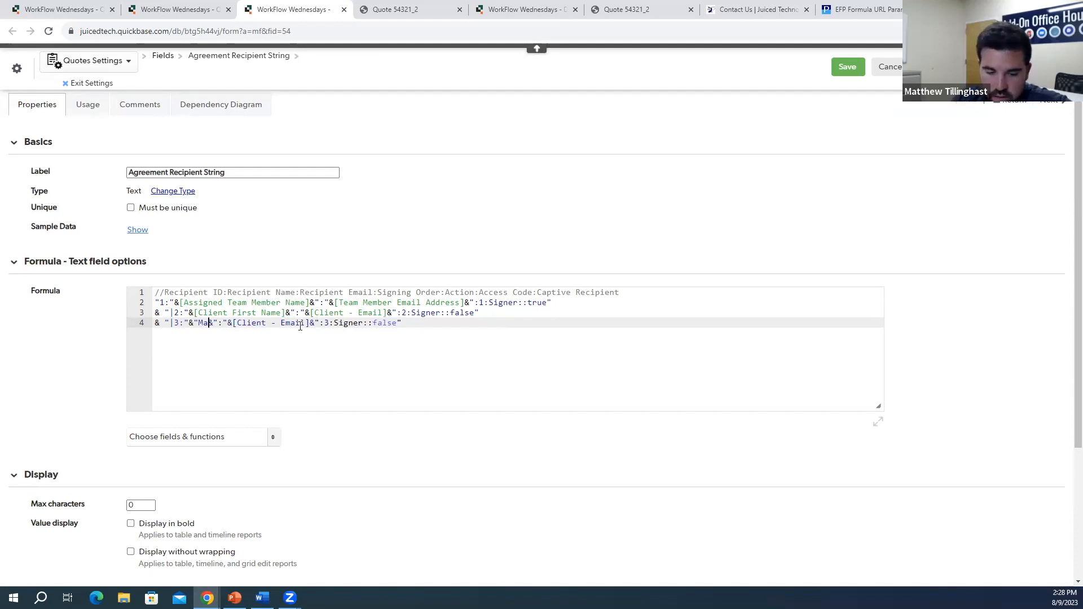
{"action": "type", "text": "T"}
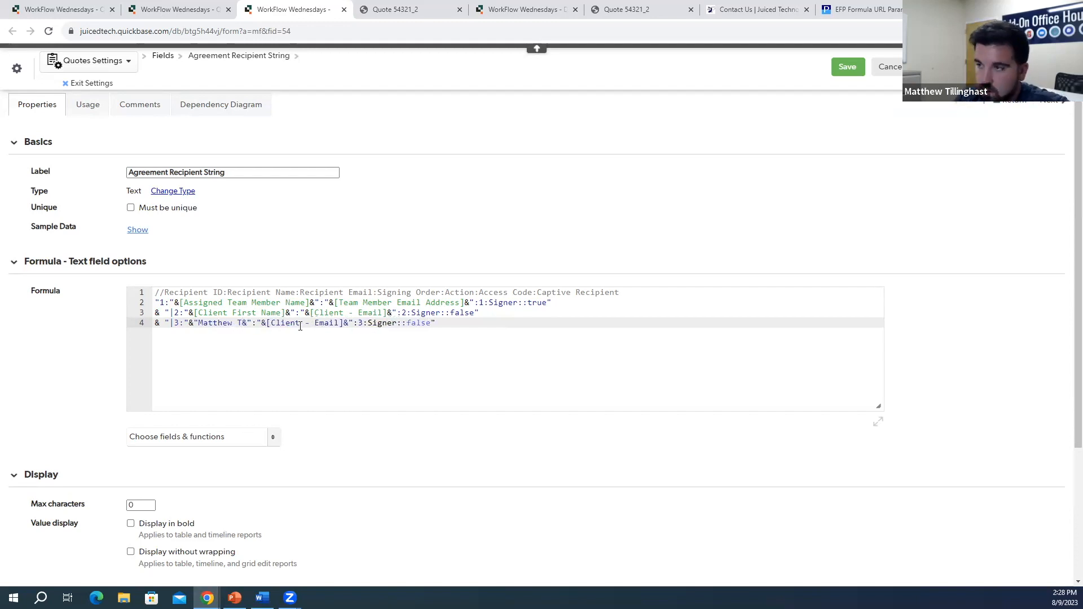
{"action": "type", "text": "\""}
{"action": "left_click_drag", "start_coordinate": [348, 322], "coordinate": [273, 324]}
{"action": "key", "text": "ctrl+v"}
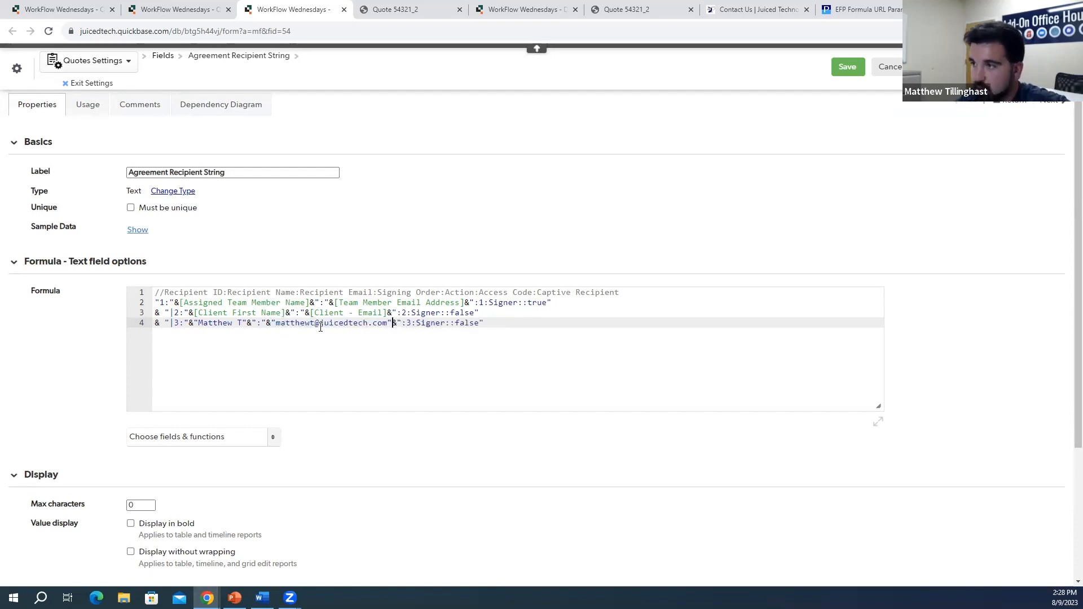
Step: Change line 4's recipient action from Signer to Receive a copy
{"action": "left_click_drag", "start_coordinate": [499, 303], "coordinate": [517, 303]}
{"action": "left_click_drag", "start_coordinate": [411, 313], "coordinate": [436, 314]}
{"action": "left_click", "coordinate": [442, 323]}
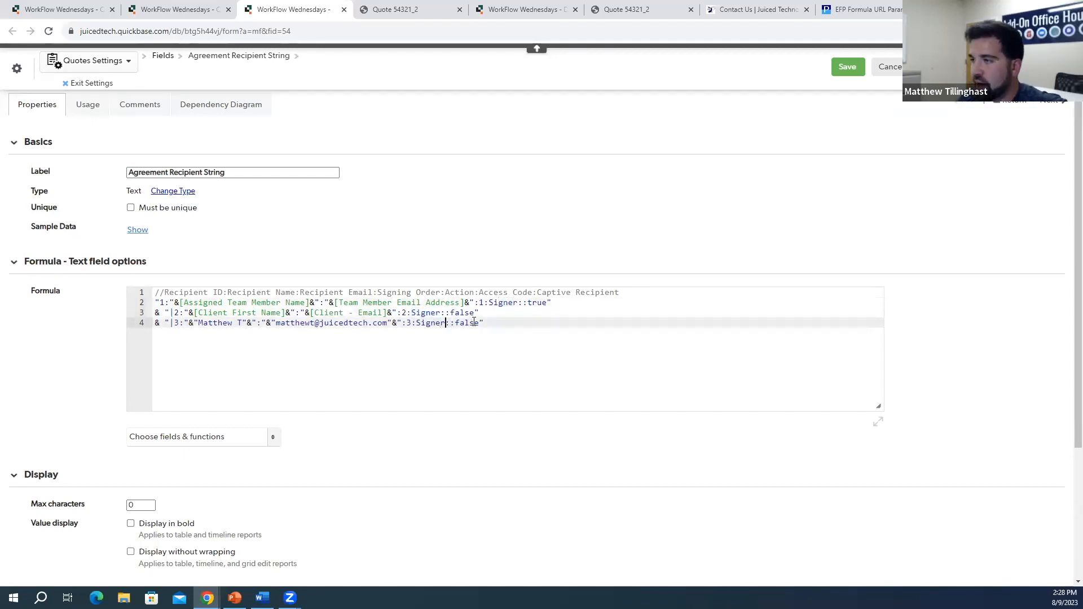
{"action": "key", "text": "BackSpace"}
{"action": "key", "text": "BackSpace"}
{"action": "key", "text": "BackSpace"}
{"action": "key", "text": "BackSpace"}
{"action": "key", "text": "BackSpace"}
{"action": "key", "text": "BackSpace"}
{"action": "type", "text": "Rec"}
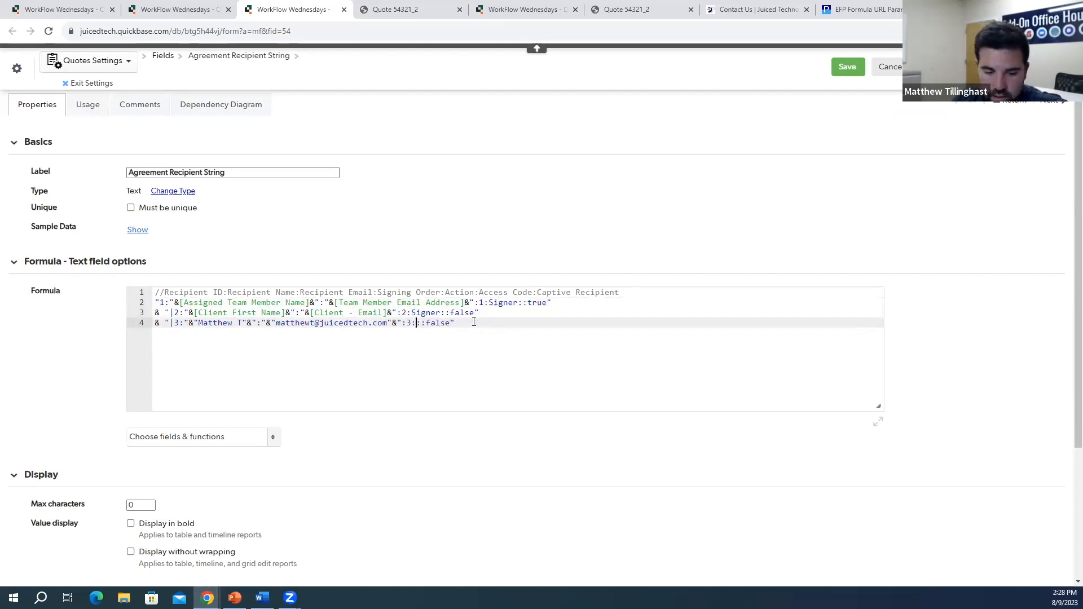
{"action": "type", "text": "eive a copy:"}
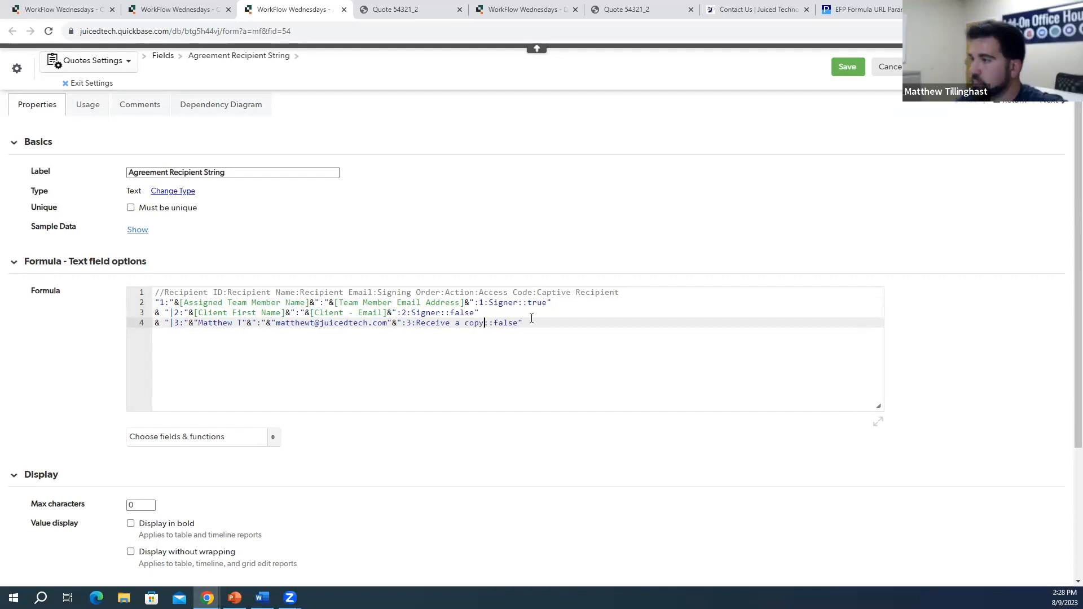
Step: Check the Captive Recipient true value, then comment out lines 3 and 4 with //
{"action": "left_click_drag", "start_coordinate": [533, 305], "coordinate": [541, 305]}
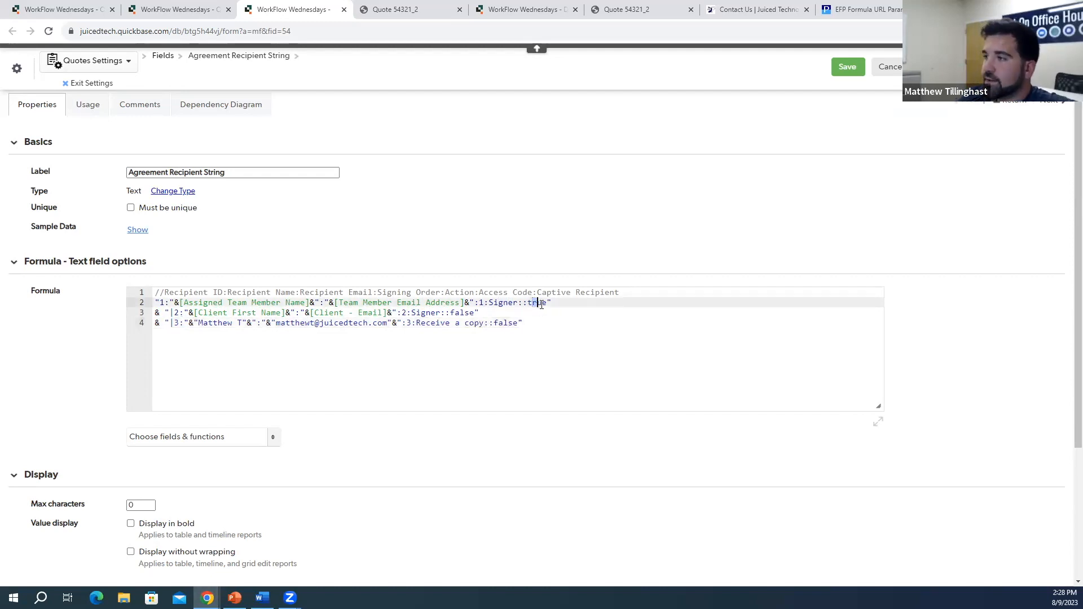
{"action": "left_click", "coordinate": [544, 294]}
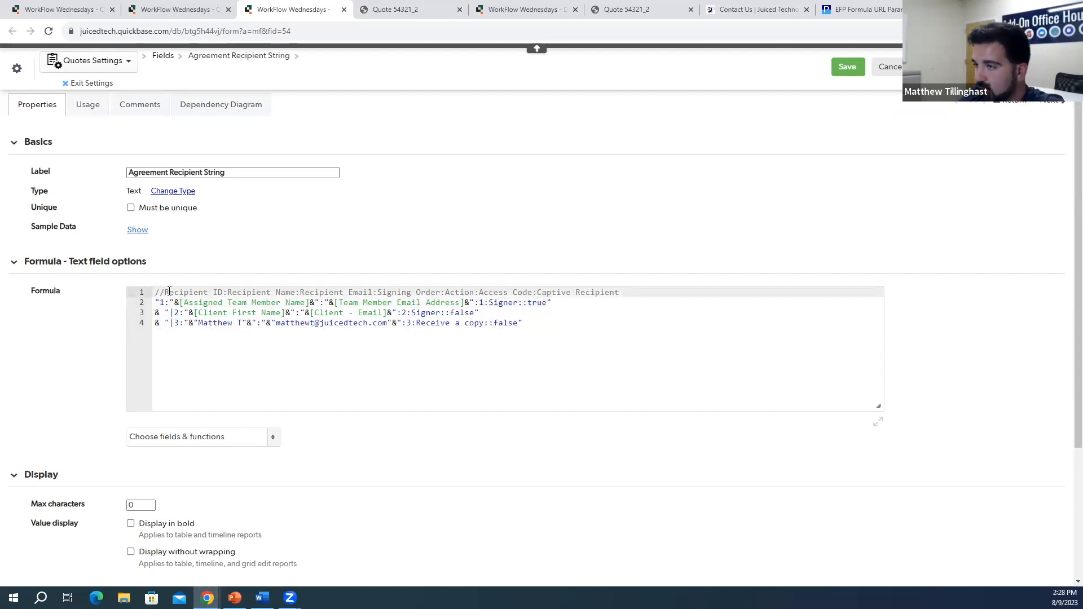
{"action": "left_click_drag", "start_coordinate": [539, 293], "coordinate": [619, 293]}
{"action": "left_click", "coordinate": [527, 304]}
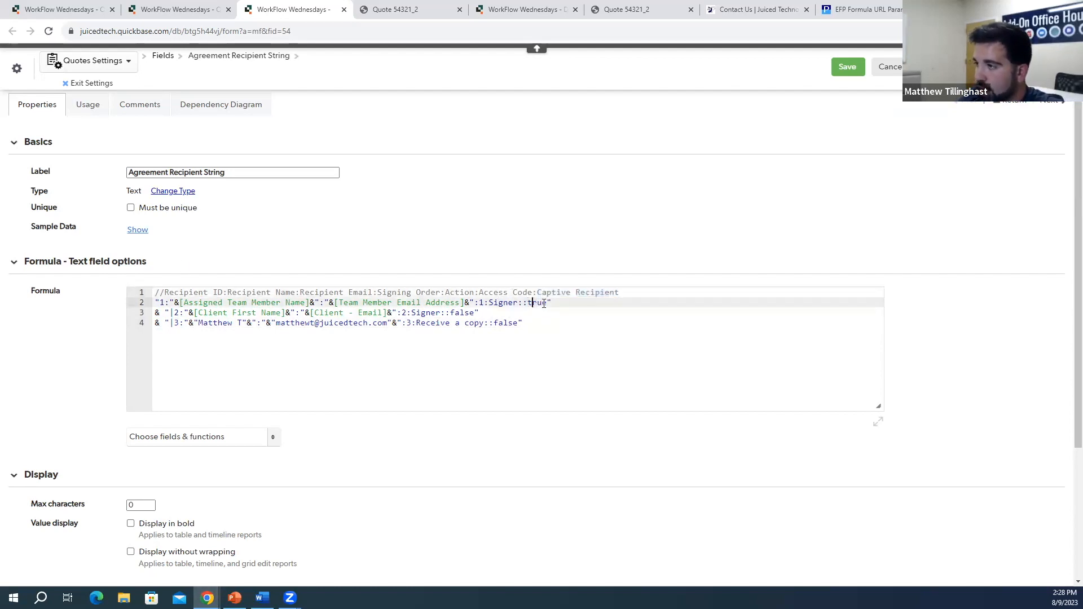
{"action": "left_click_drag", "start_coordinate": [544, 303], "coordinate": [550, 304]}
{"action": "left_click", "coordinate": [550, 338]}
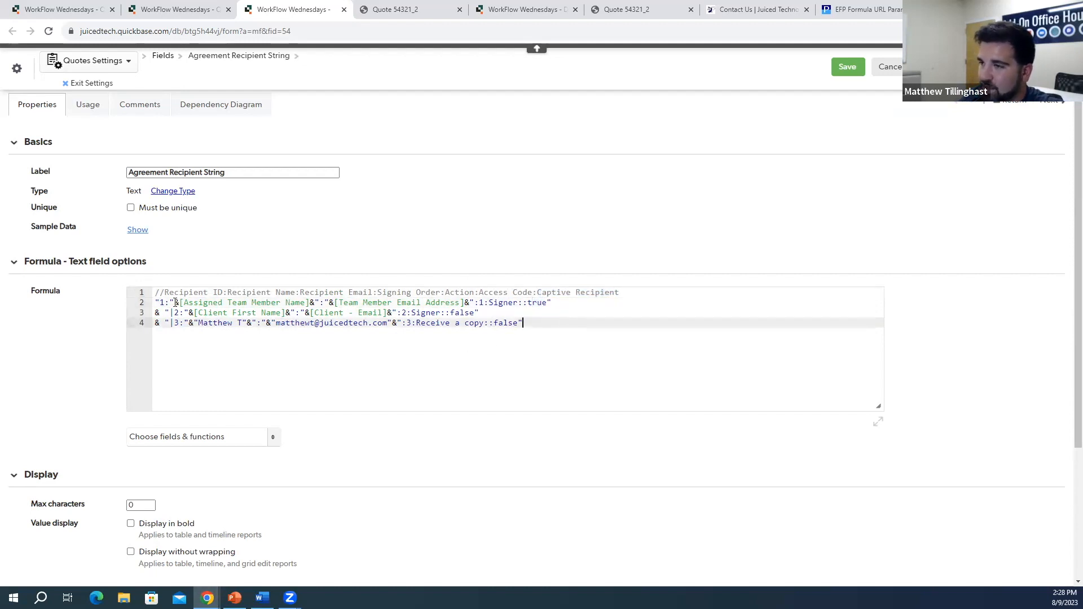
{"action": "left_click", "coordinate": [157, 313]}
{"action": "type", "text": "//"}
{"action": "key", "text": "Down"}
{"action": "key", "text": "Home"}
{"action": "type", "text": "//"}
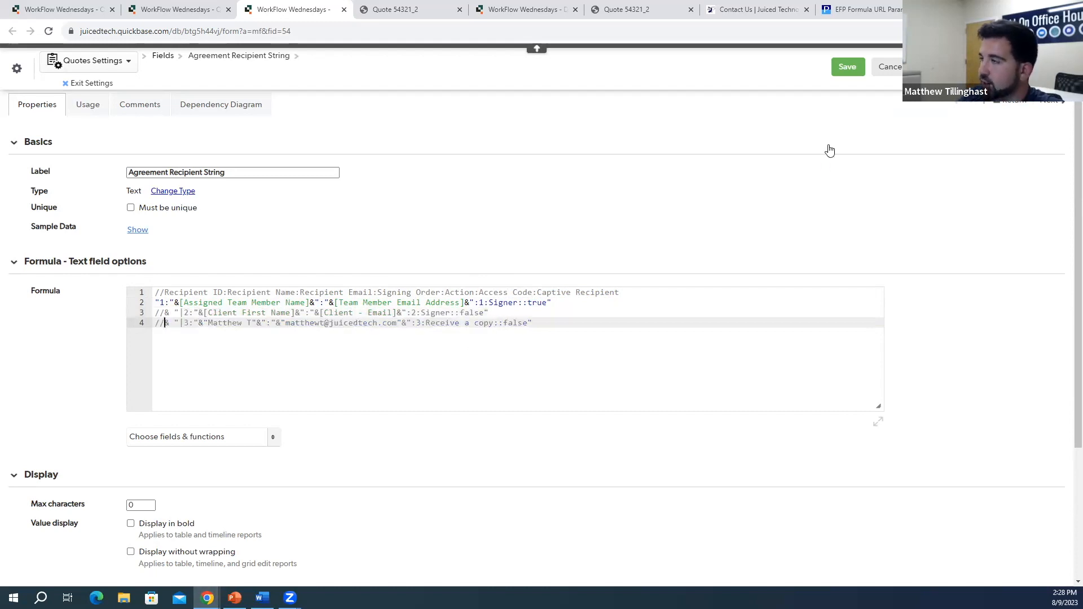
Step: Save the recipient formula, review the Agreement Doc fids formula returning 28:3, and close its settings
{"action": "left_click", "coordinate": [847, 67]}
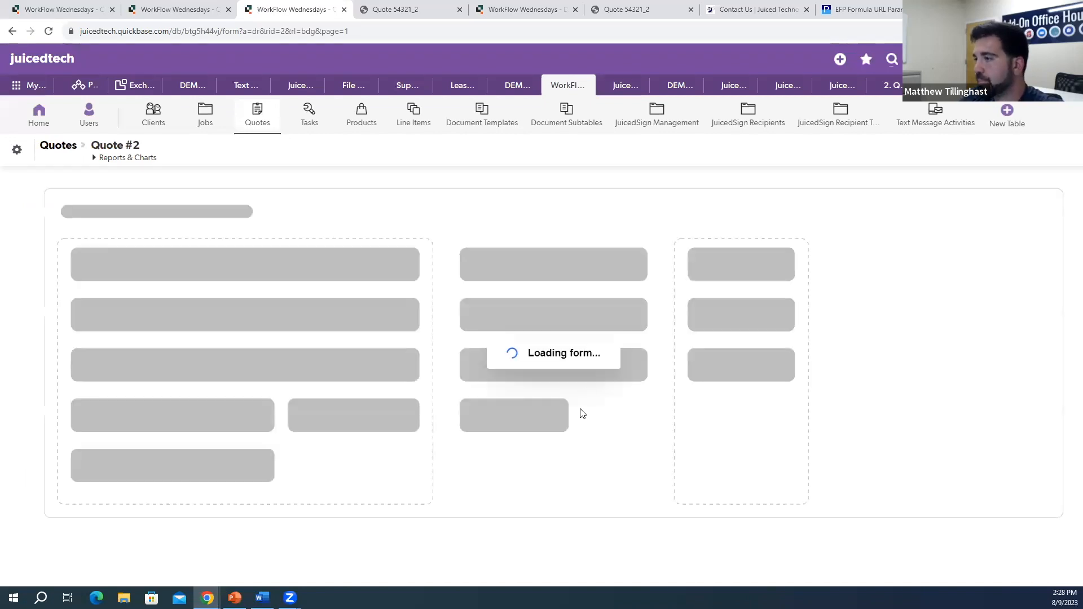
{"action": "scroll", "coordinate": [603, 387], "scroll_direction": "down", "scroll_amount": 15}
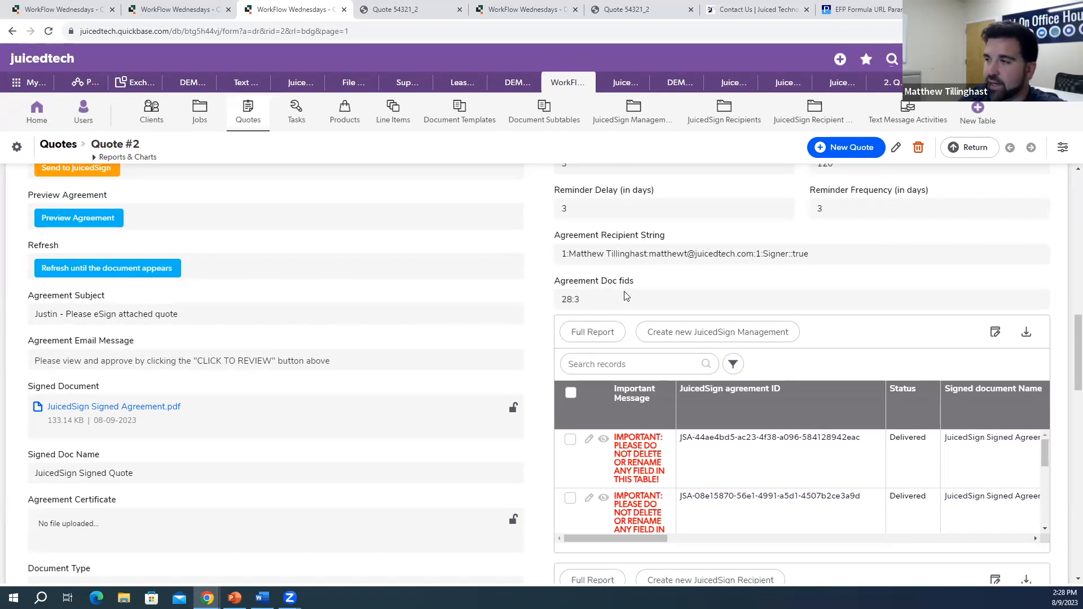
{"action": "right_click", "coordinate": [597, 301]}
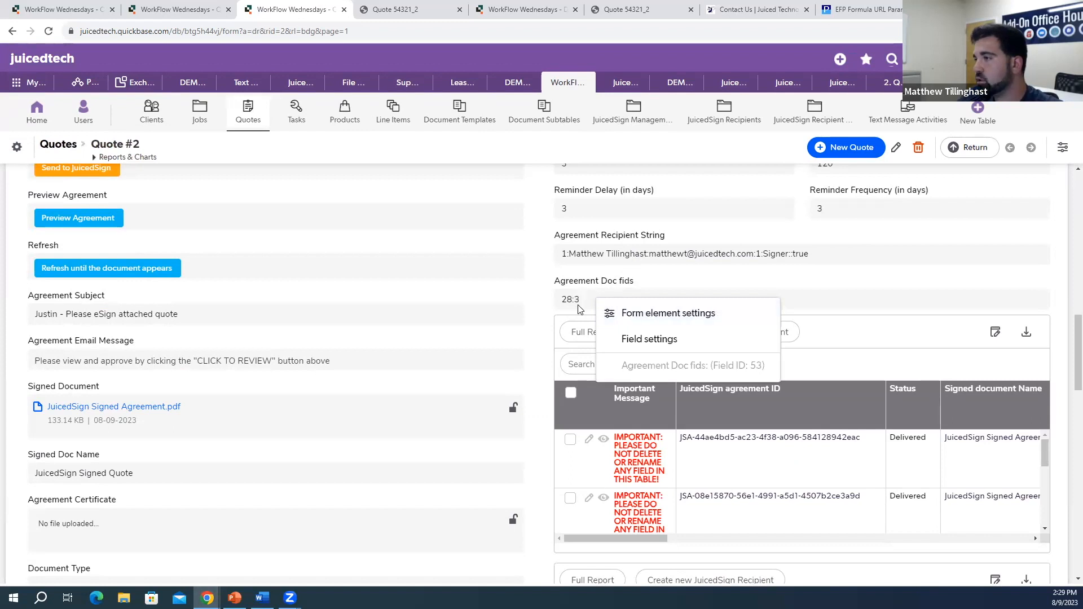
{"action": "left_click", "coordinate": [637, 340]}
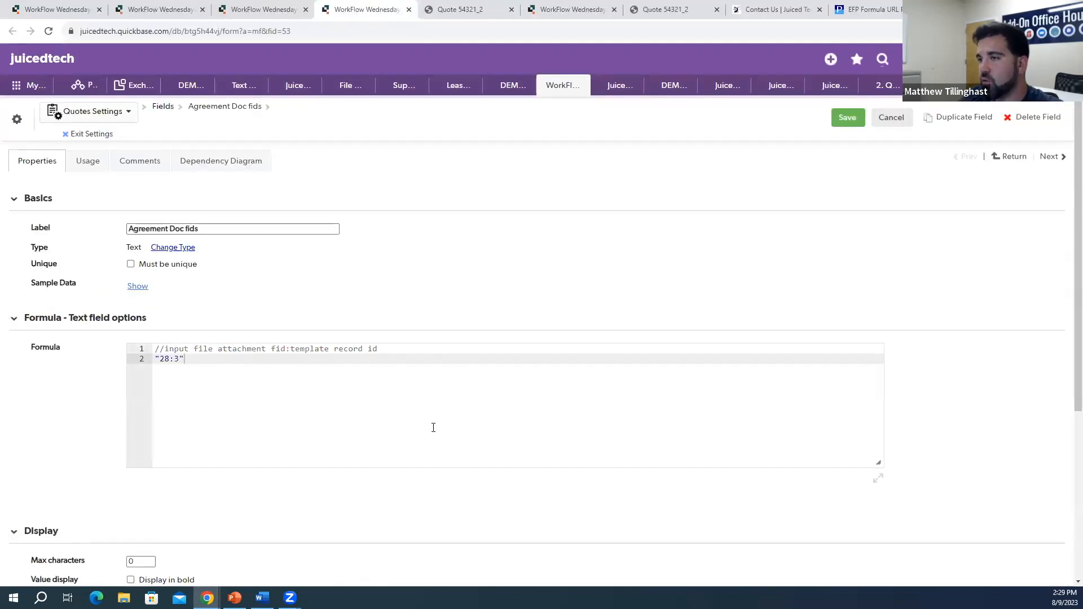
{"action": "left_click_drag", "start_coordinate": [166, 350], "coordinate": [282, 348]}
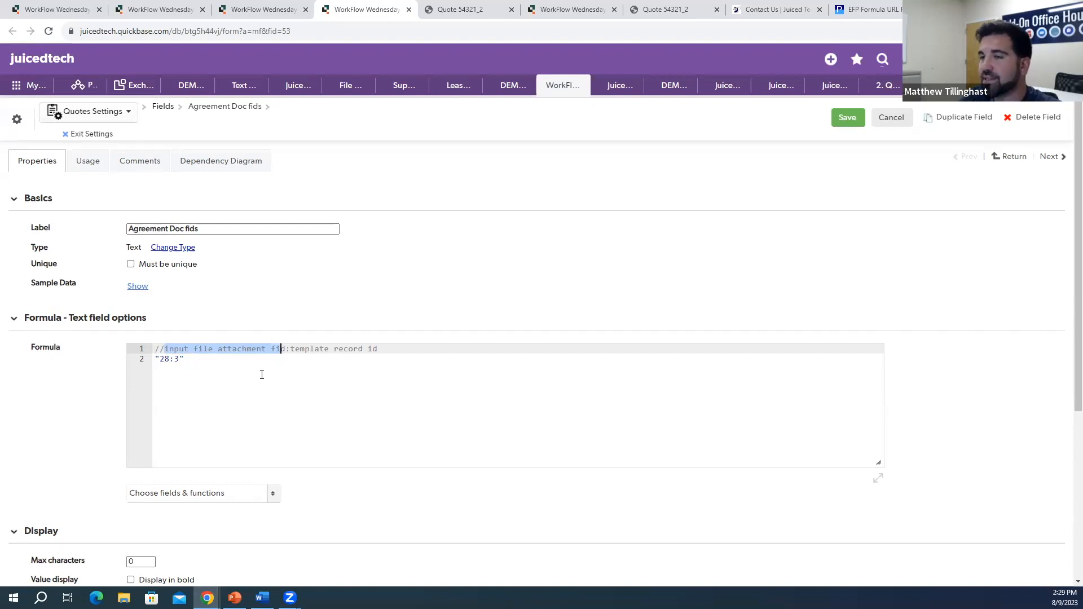
{"action": "left_click_drag", "start_coordinate": [377, 350], "coordinate": [300, 352]}
{"action": "left_click", "coordinate": [195, 363]}
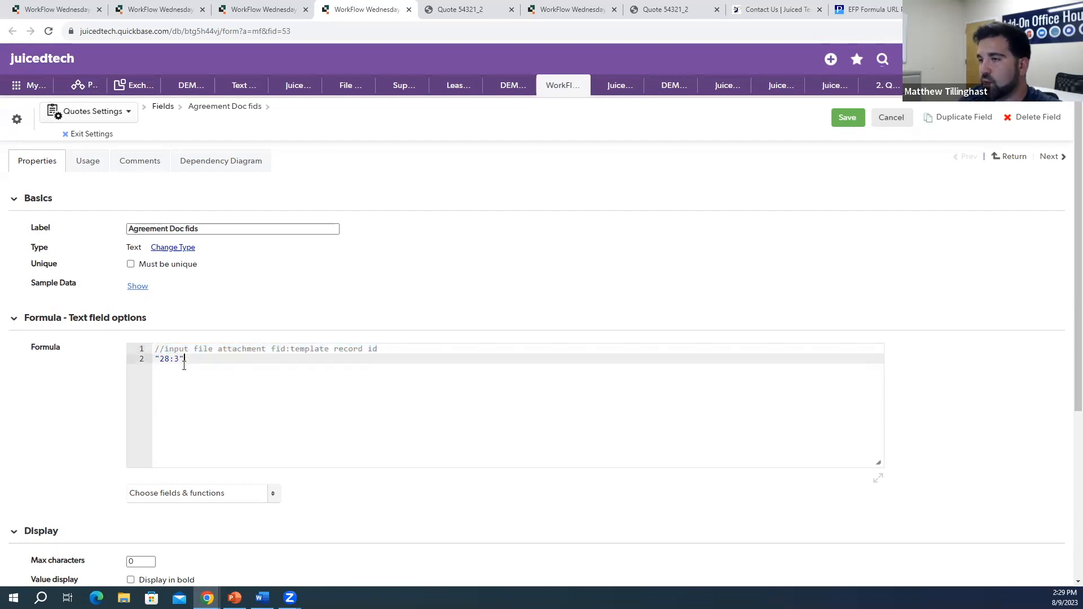
{"action": "left_click", "coordinate": [408, 10]}
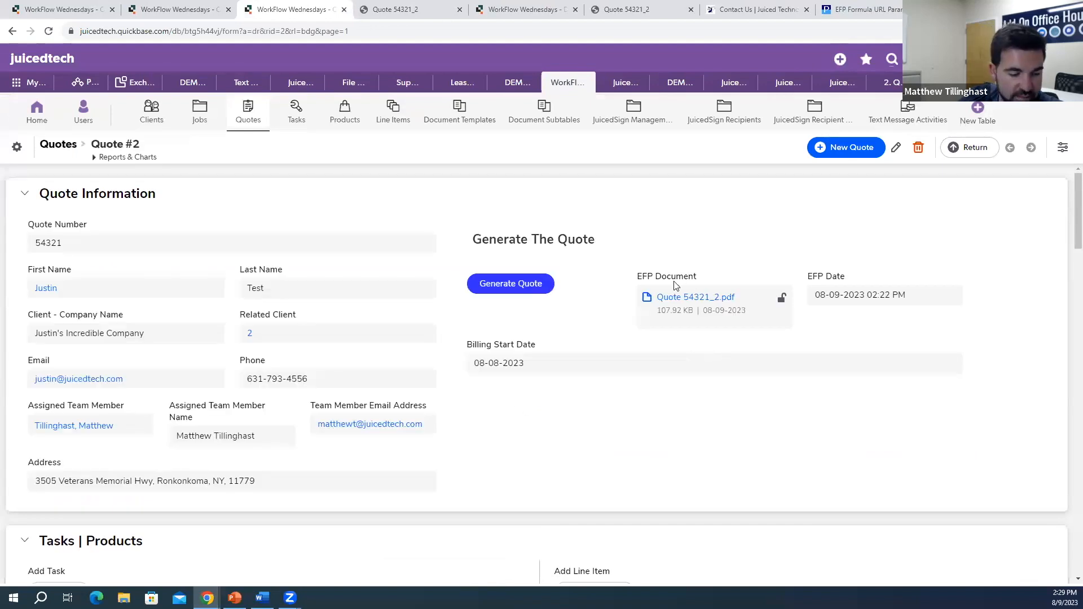
Step: Confirm the EFP Document field has Field ID 28
{"action": "right_click", "coordinate": [675, 286]}
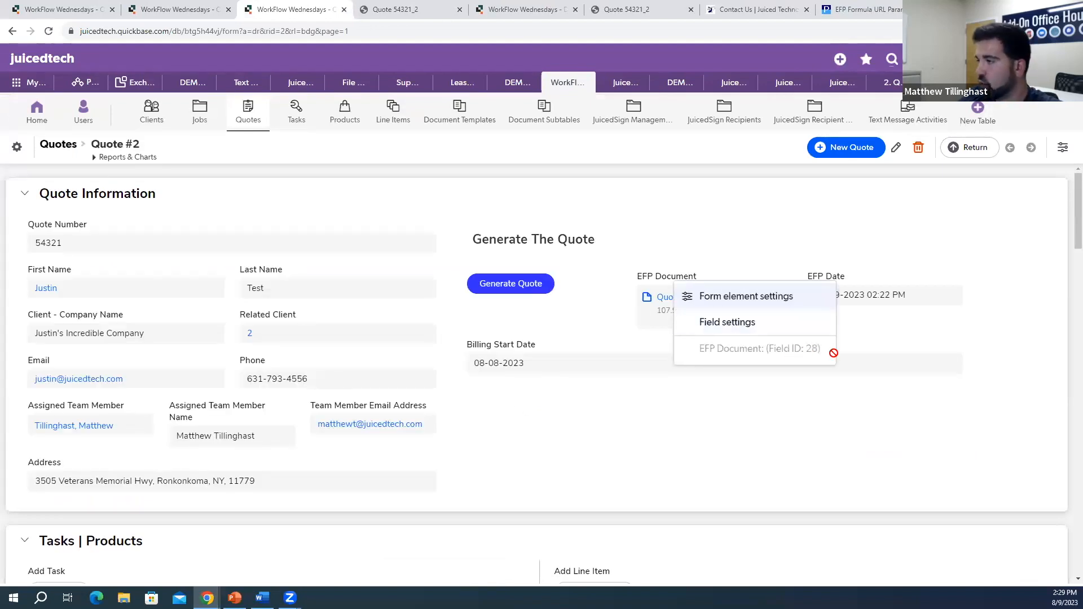
{"action": "left_click", "coordinate": [740, 457]}
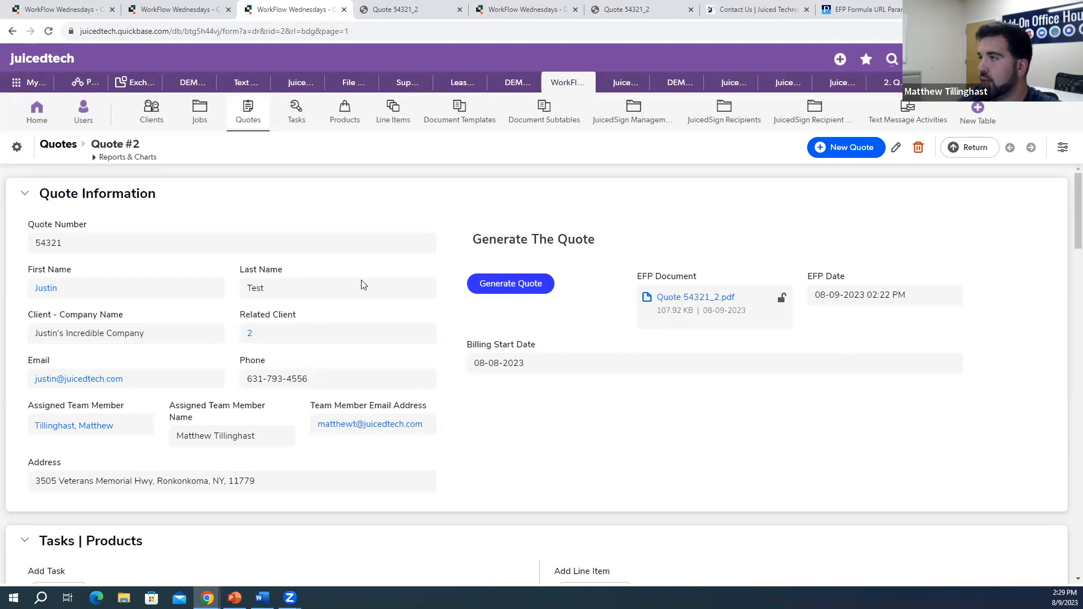
{"action": "left_click", "coordinate": [504, 10]}
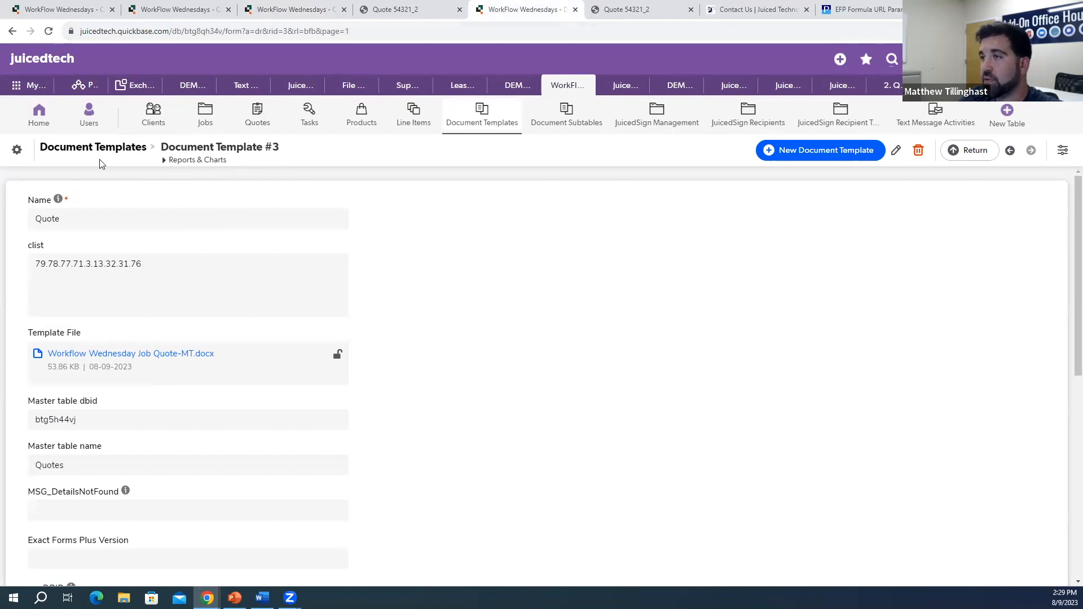
{"action": "left_click", "coordinate": [310, 8]}
Step: Scroll through the quote's JuicedSign section, then Document Template #3 down to its JuicedSign Recipient Tags
{"action": "scroll", "coordinate": [663, 339], "scroll_direction": "down", "scroll_amount": 4}
{"action": "scroll", "coordinate": [663, 340], "scroll_direction": "down", "scroll_amount": 6}
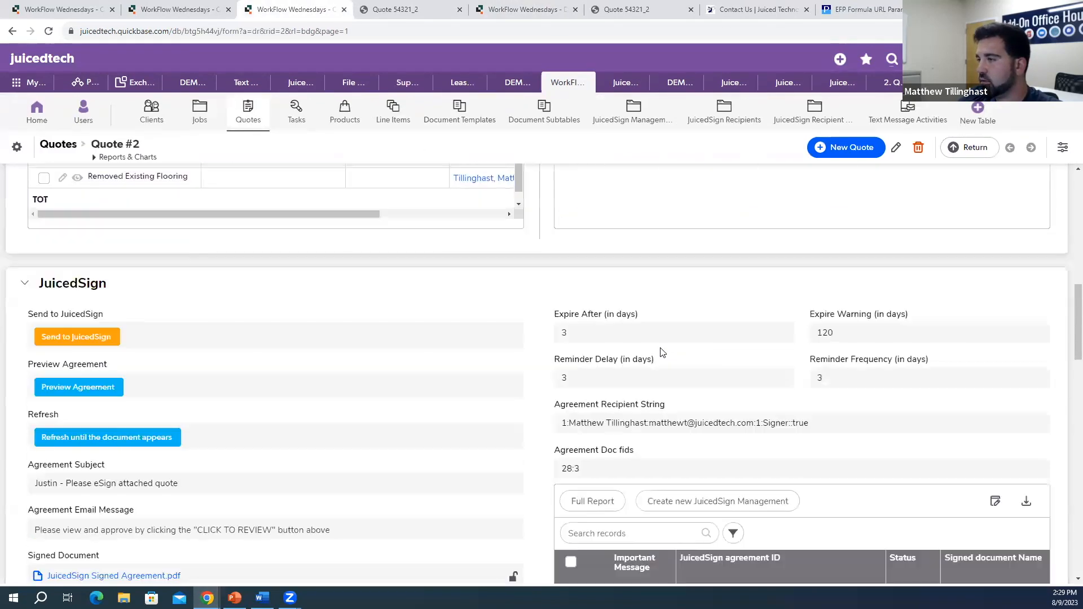
{"action": "scroll", "coordinate": [648, 395], "scroll_direction": "down", "scroll_amount": 3}
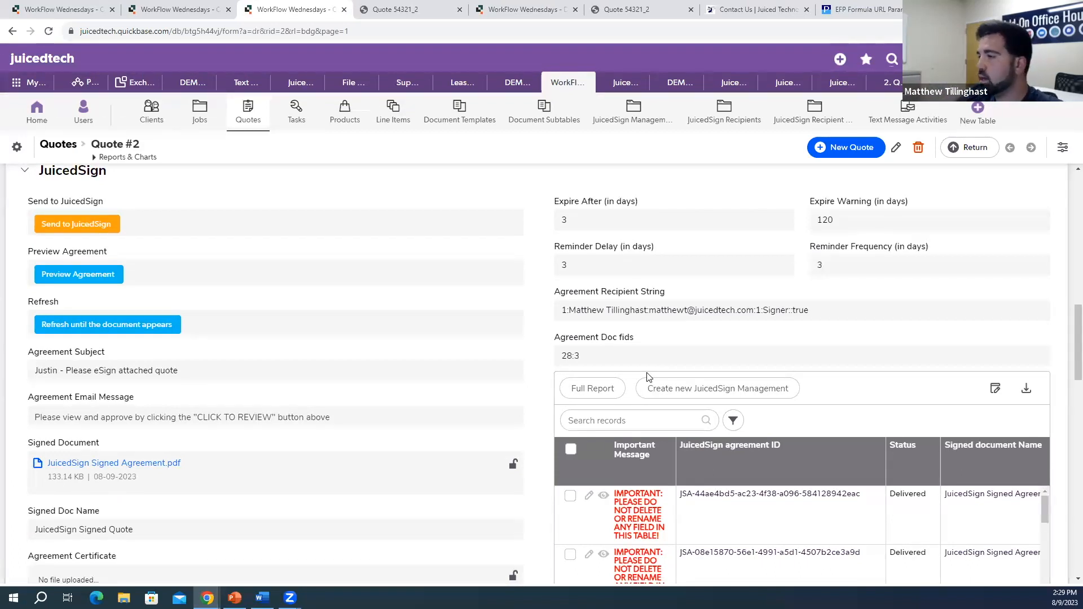
{"action": "scroll", "coordinate": [655, 389], "scroll_direction": "down", "scroll_amount": 2}
{"action": "scroll", "coordinate": [675, 392], "scroll_direction": "down", "scroll_amount": 3}
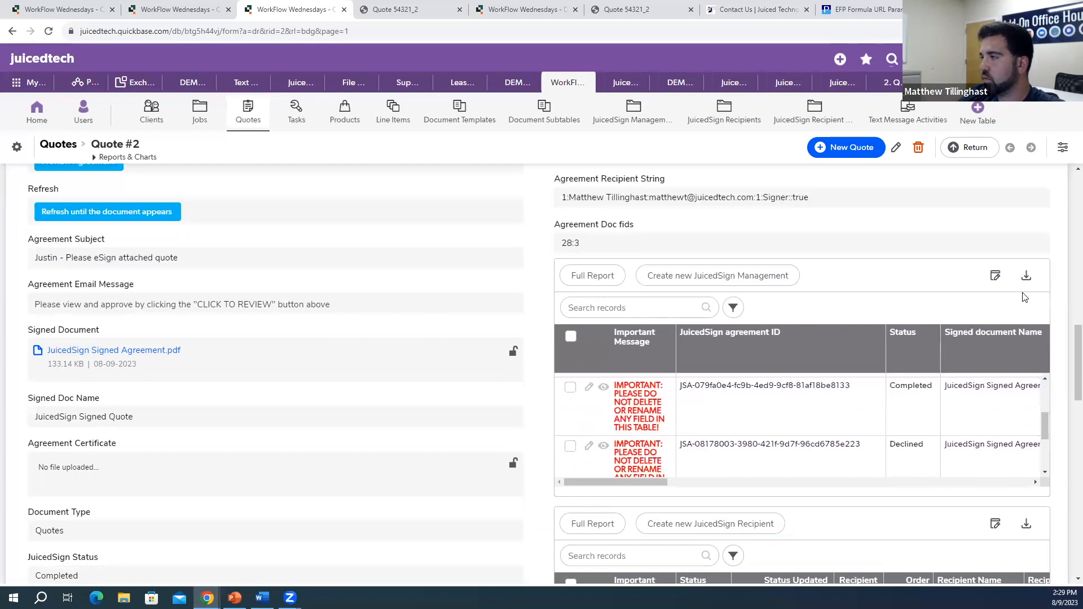
{"action": "scroll", "coordinate": [1025, 297], "scroll_direction": "down", "scroll_amount": 5}
{"action": "scroll", "coordinate": [1060, 388], "scroll_direction": "down", "scroll_amount": 2}
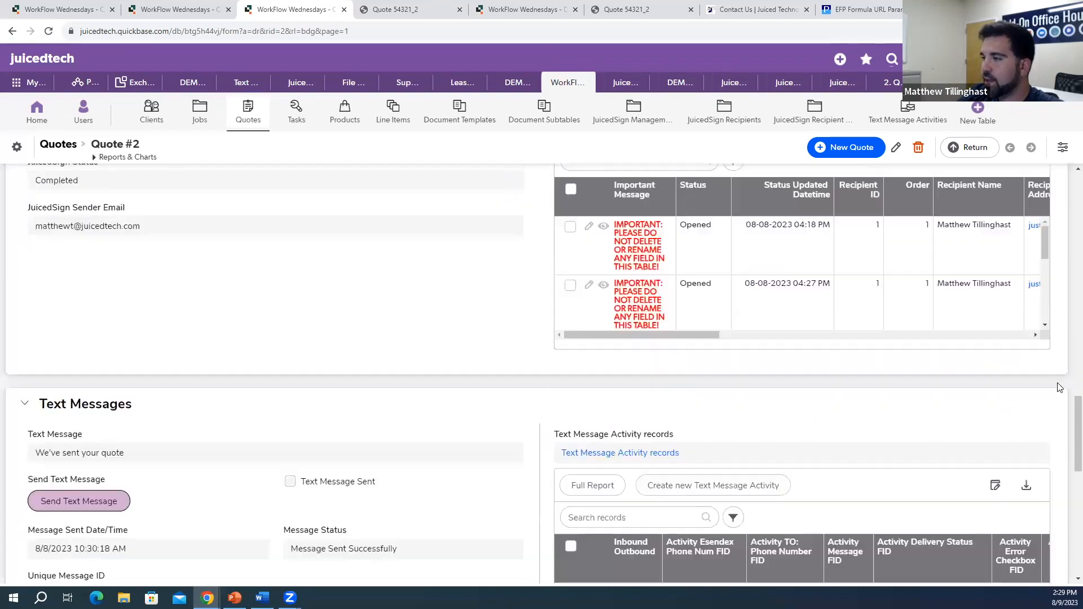
{"action": "scroll", "coordinate": [1060, 389], "scroll_direction": "up", "scroll_amount": 10}
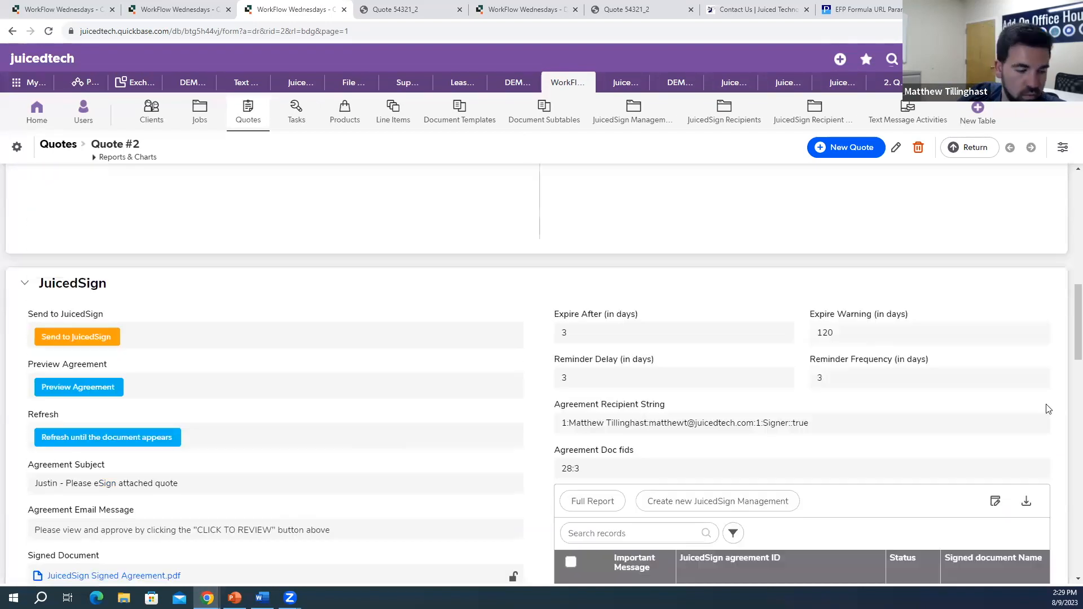
{"action": "scroll", "coordinate": [1031, 447], "scroll_direction": "up", "scroll_amount": 5}
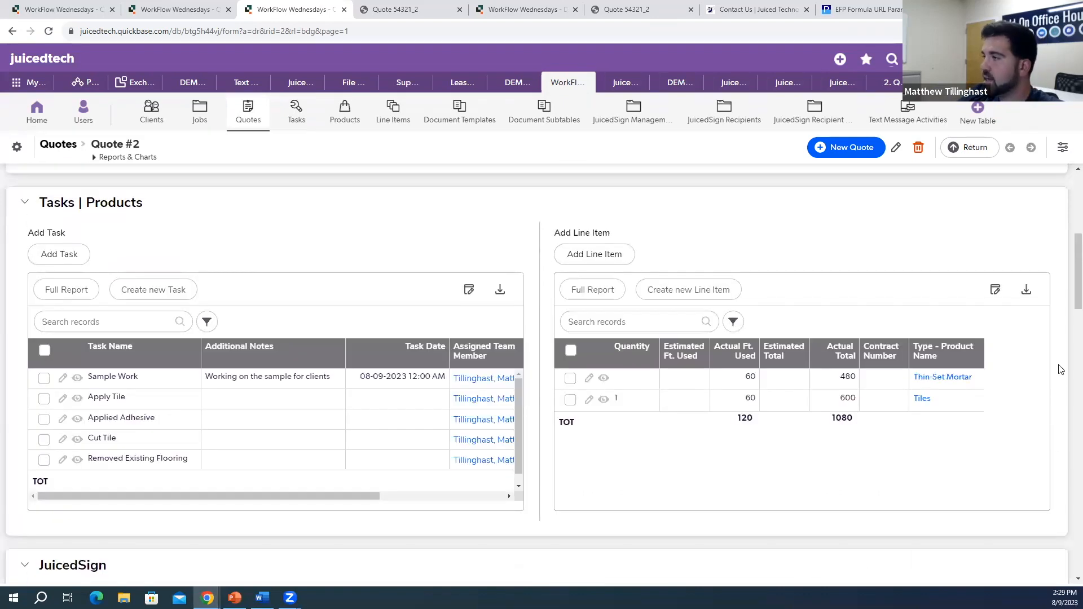
{"action": "scroll", "coordinate": [1055, 378], "scroll_direction": "down", "scroll_amount": 4}
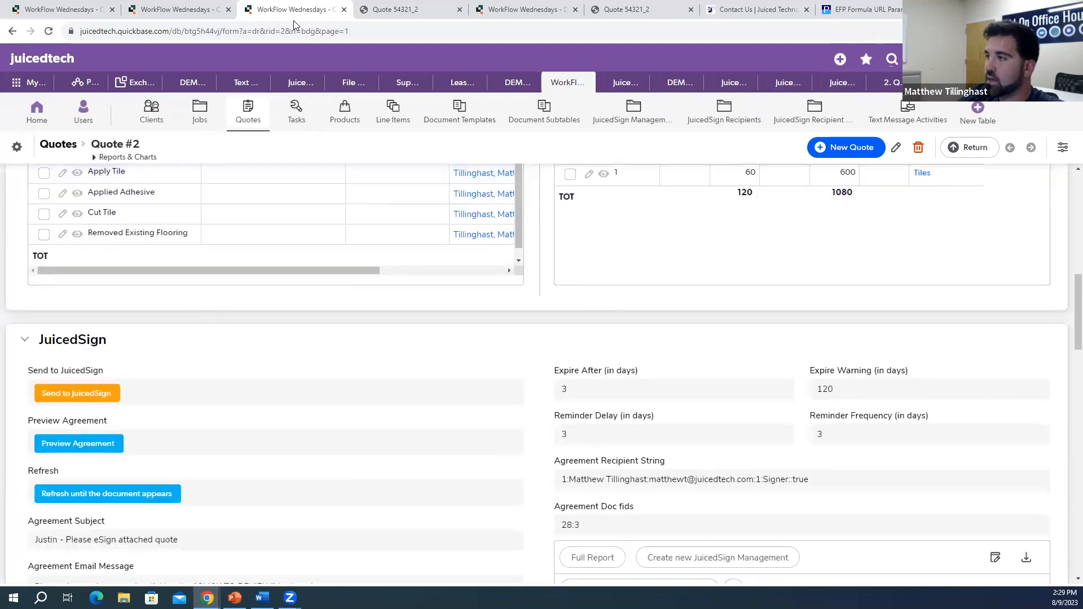
{"action": "left_click", "coordinate": [523, 9]}
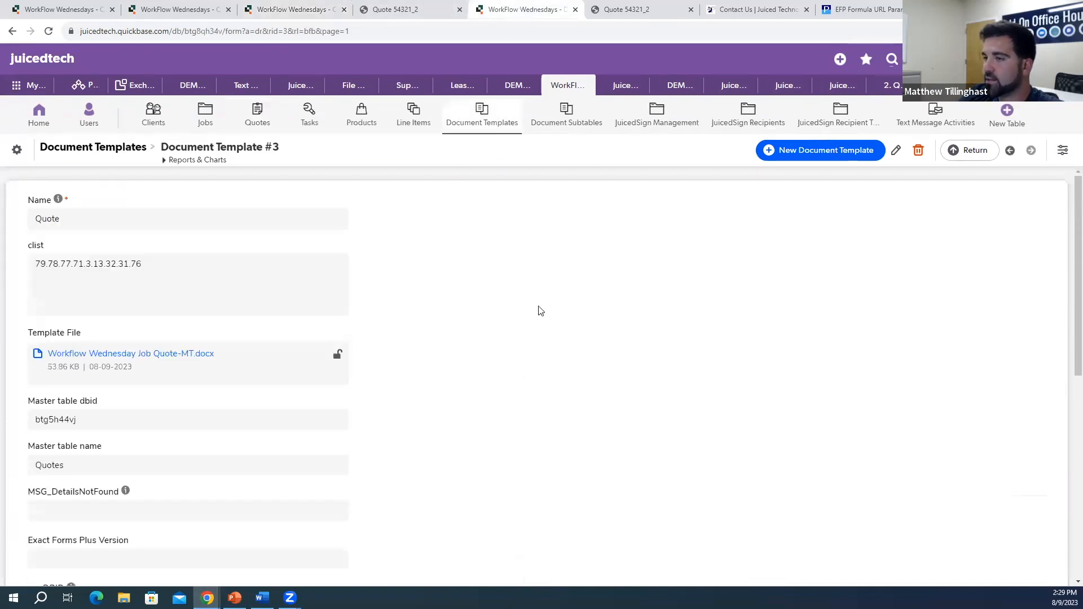
{"action": "scroll", "coordinate": [530, 328], "scroll_direction": "down", "scroll_amount": 7}
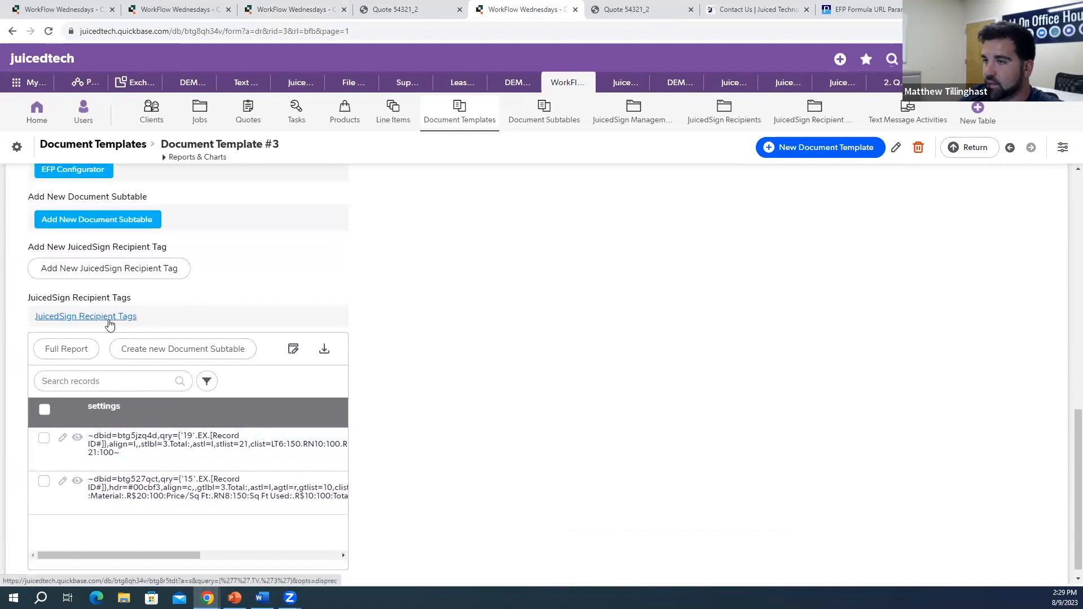
Step: Open the template's JuicedSign Recipient Tags list and view the Signature1 tag record #11
{"action": "left_click", "coordinate": [110, 319]}
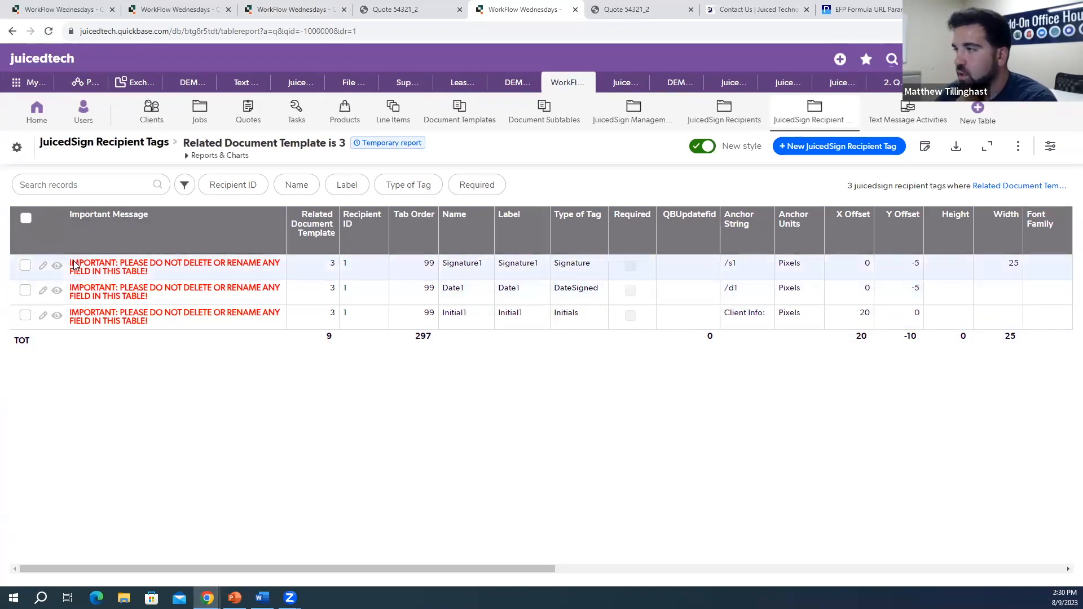
{"action": "left_click", "coordinate": [56, 266]}
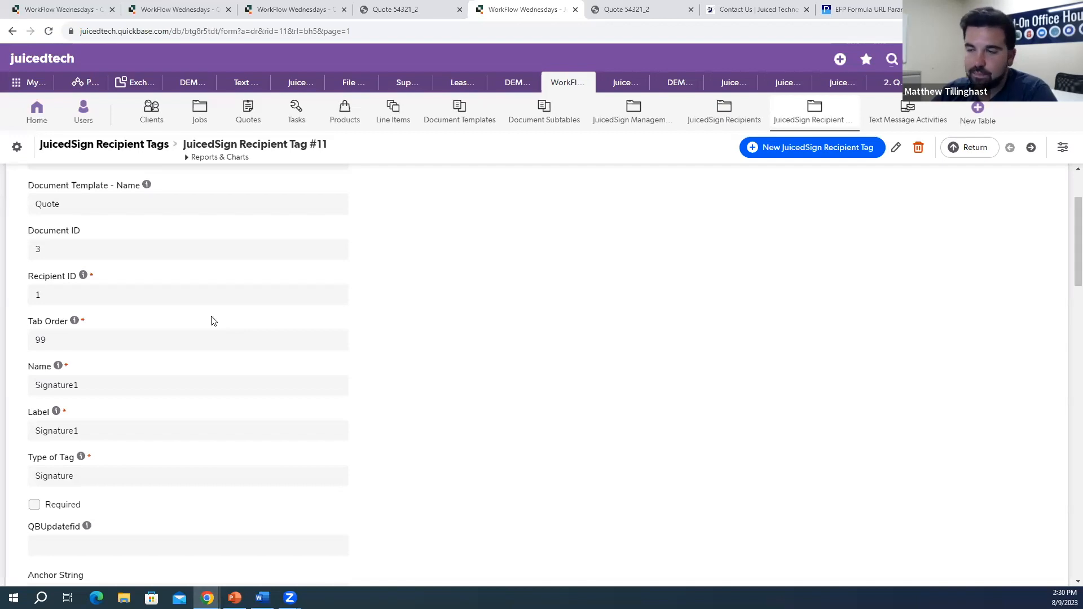
{"action": "double_click", "coordinate": [37, 297]}
{"action": "left_click", "coordinate": [70, 312]}
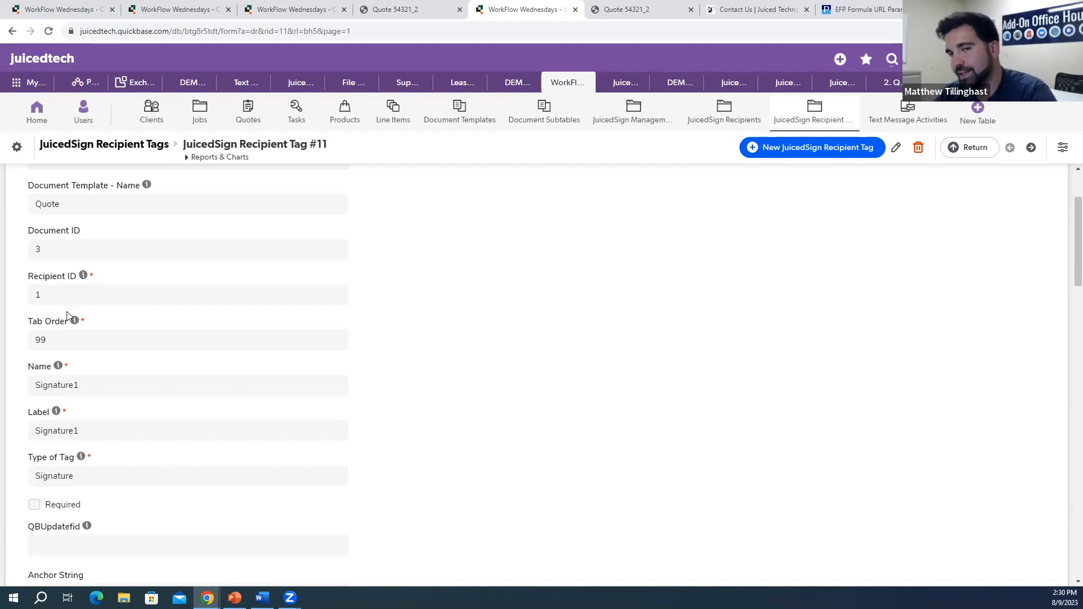
{"action": "scroll", "coordinate": [51, 257], "scroll_direction": "down", "scroll_amount": 2}
{"action": "left_click_drag", "start_coordinate": [50, 228], "coordinate": [35, 240]}
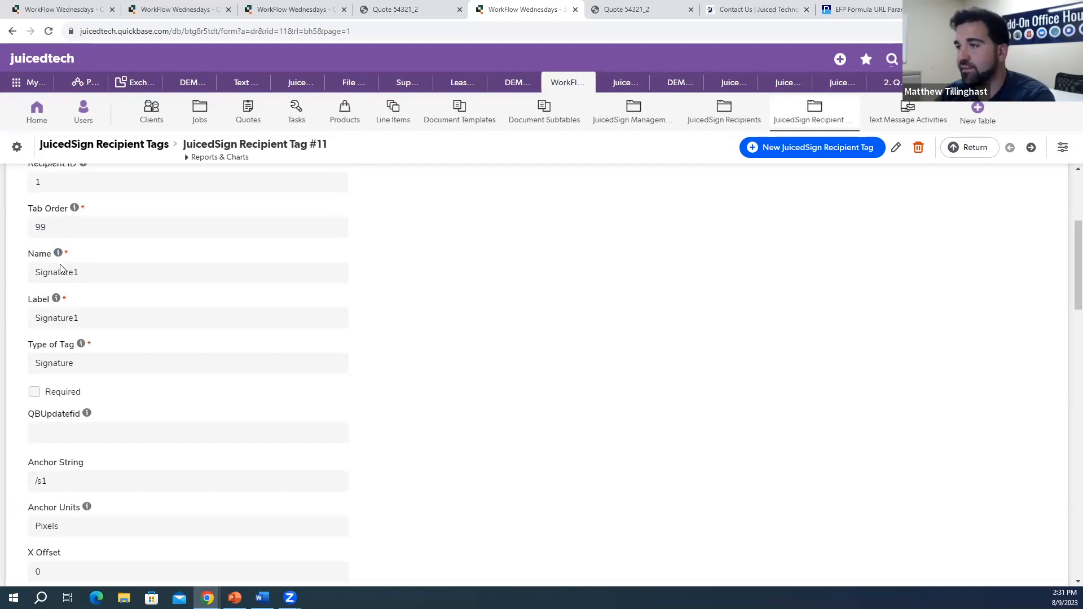
{"action": "double_click", "coordinate": [46, 228]}
{"action": "left_click", "coordinate": [58, 233]}
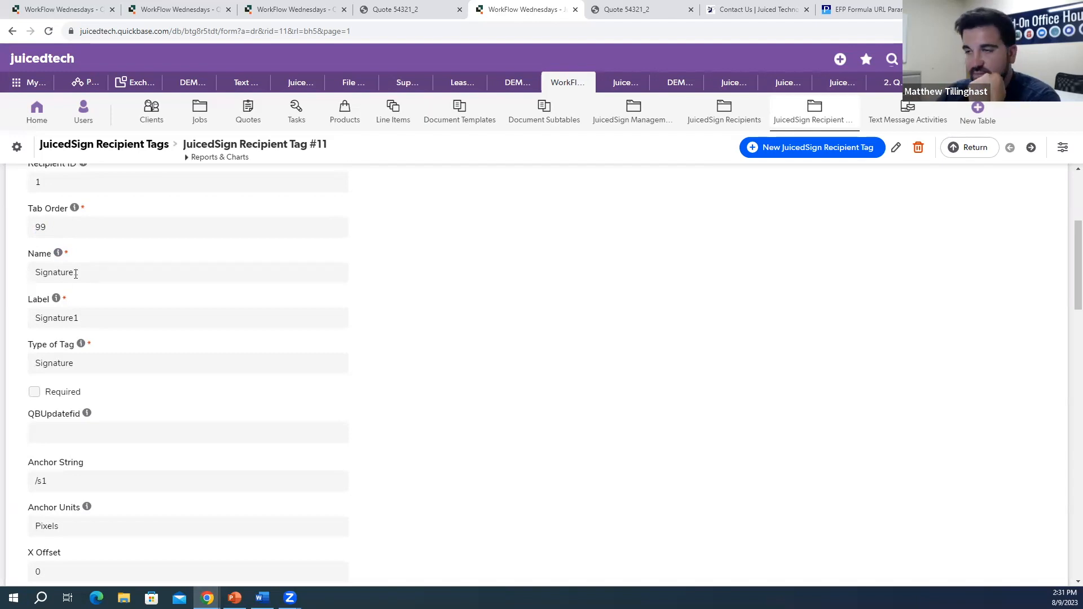
{"action": "left_click_drag", "start_coordinate": [84, 275], "coordinate": [36, 274]}
{"action": "left_click_drag", "start_coordinate": [80, 320], "coordinate": [41, 320]}
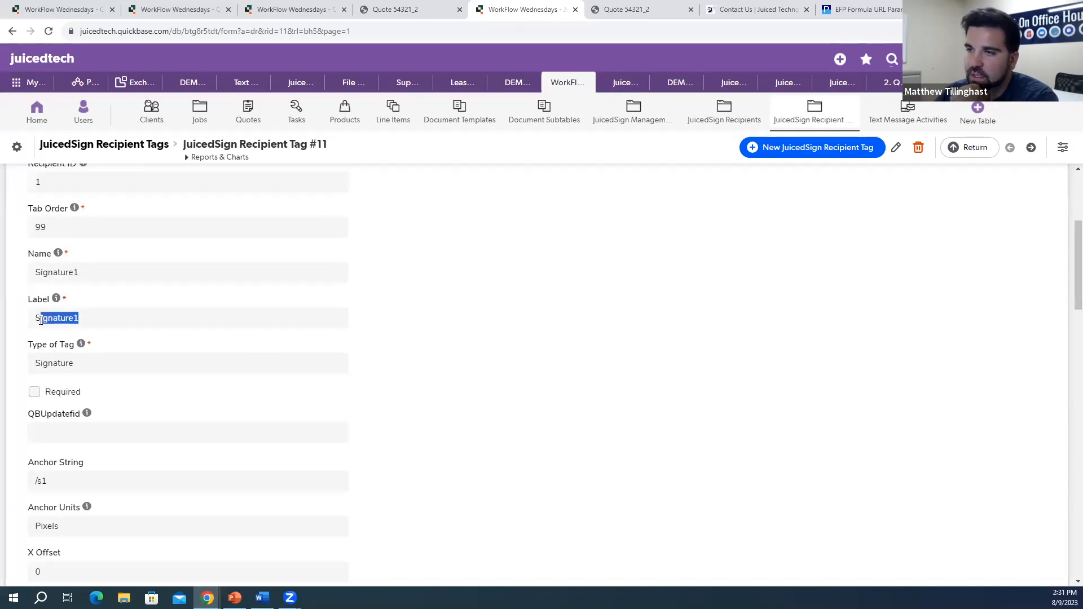
{"action": "left_click", "coordinate": [120, 325]}
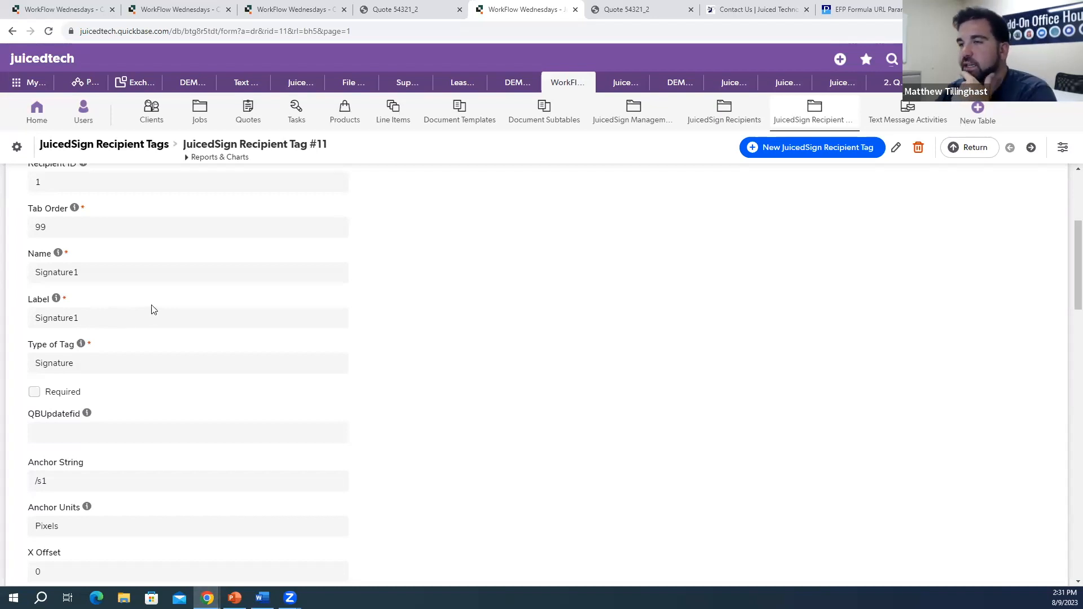
{"action": "scroll", "coordinate": [103, 268], "scroll_direction": "down", "scroll_amount": 2}
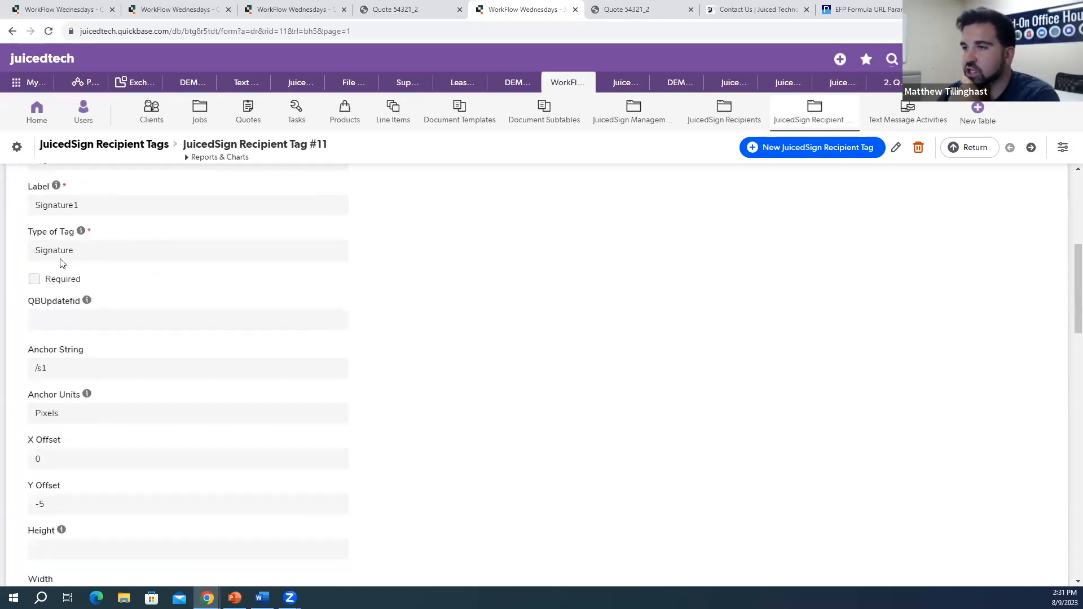
{"action": "left_click_drag", "start_coordinate": [76, 251], "coordinate": [35, 251]}
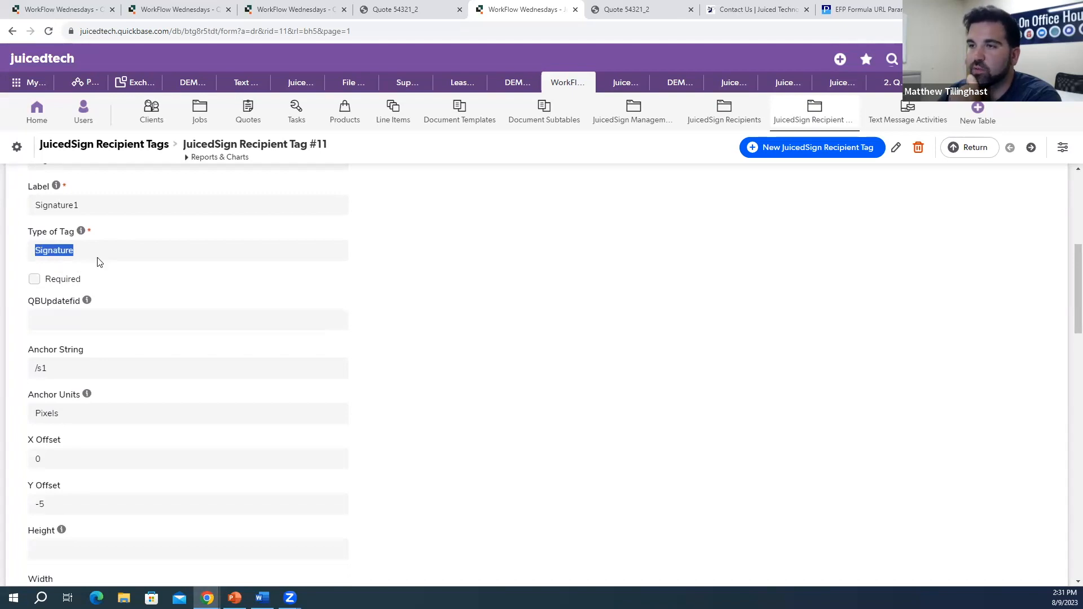
{"action": "left_click", "coordinate": [127, 276]}
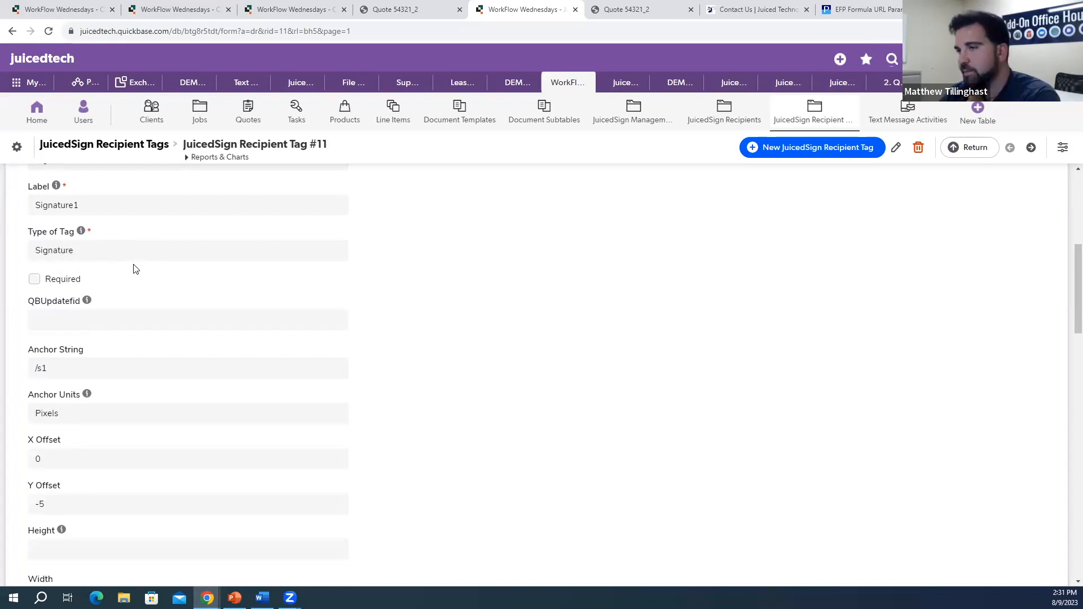
{"action": "scroll", "coordinate": [125, 272], "scroll_direction": "down", "scroll_amount": 1}
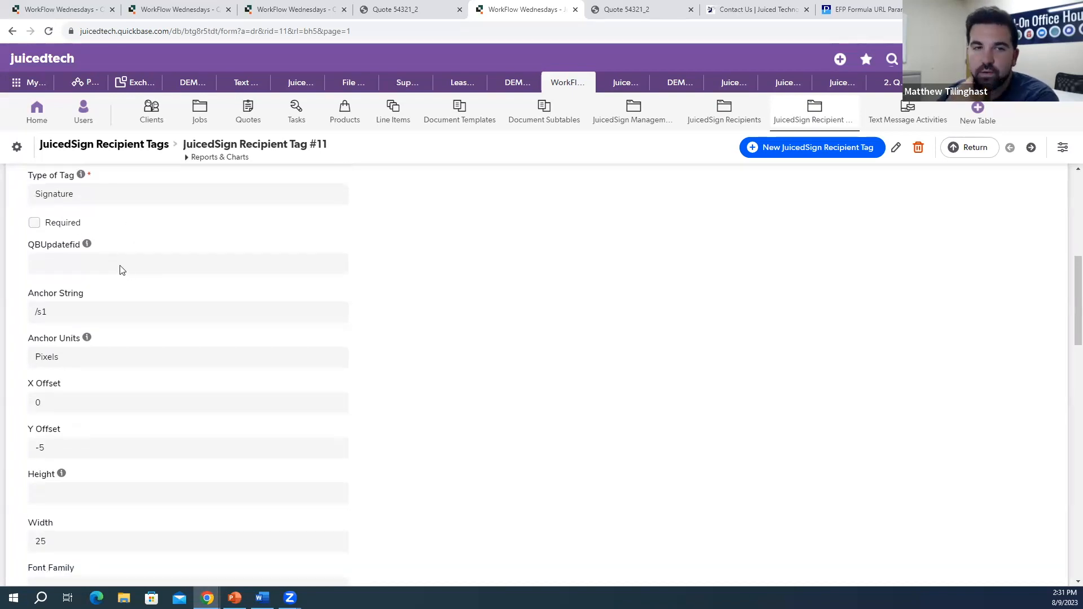
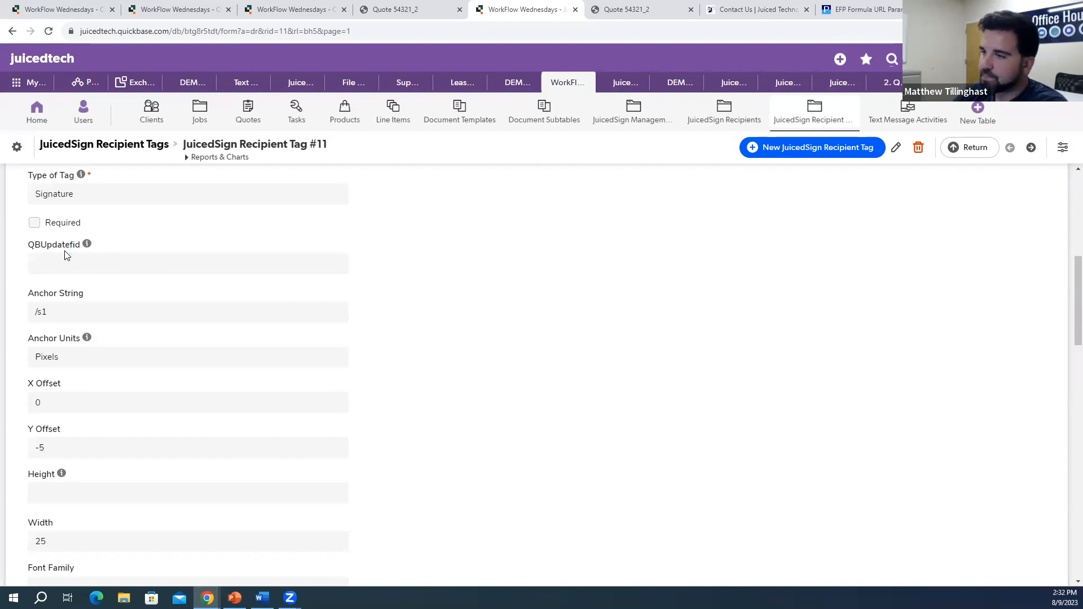
Step: Search the Quote 54321_2 PDF preview for /s1 and scroll down to the Client Approval line
{"action": "scroll", "coordinate": [91, 263], "scroll_direction": "down", "scroll_amount": 1}
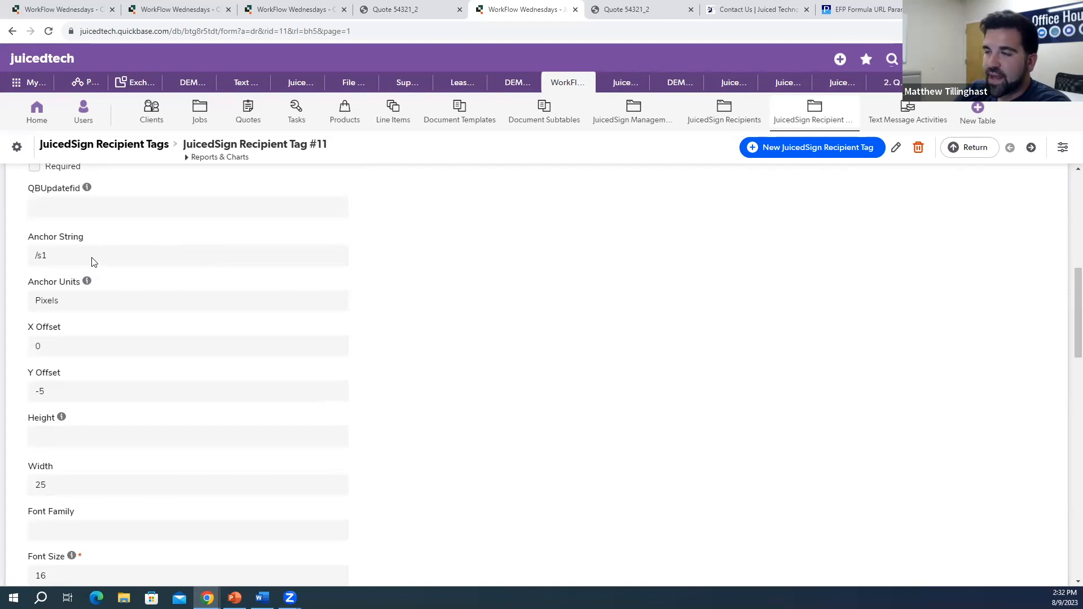
{"action": "left_click", "coordinate": [402, 9]}
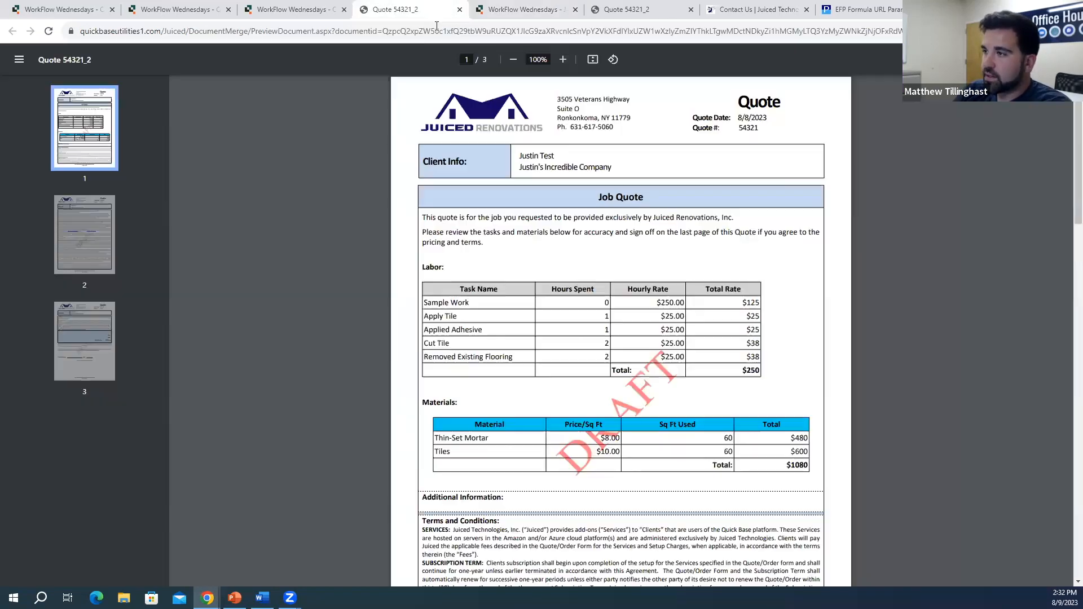
{"action": "scroll", "coordinate": [522, 216], "scroll_direction": "down", "scroll_amount": 15}
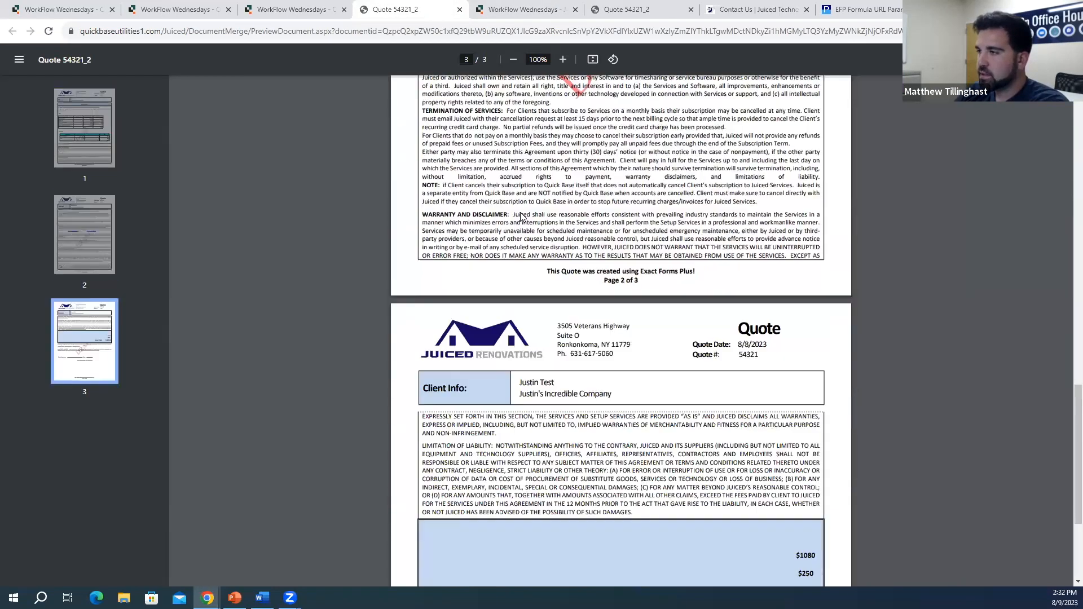
{"action": "scroll", "coordinate": [522, 217], "scroll_direction": "down", "scroll_amount": 6}
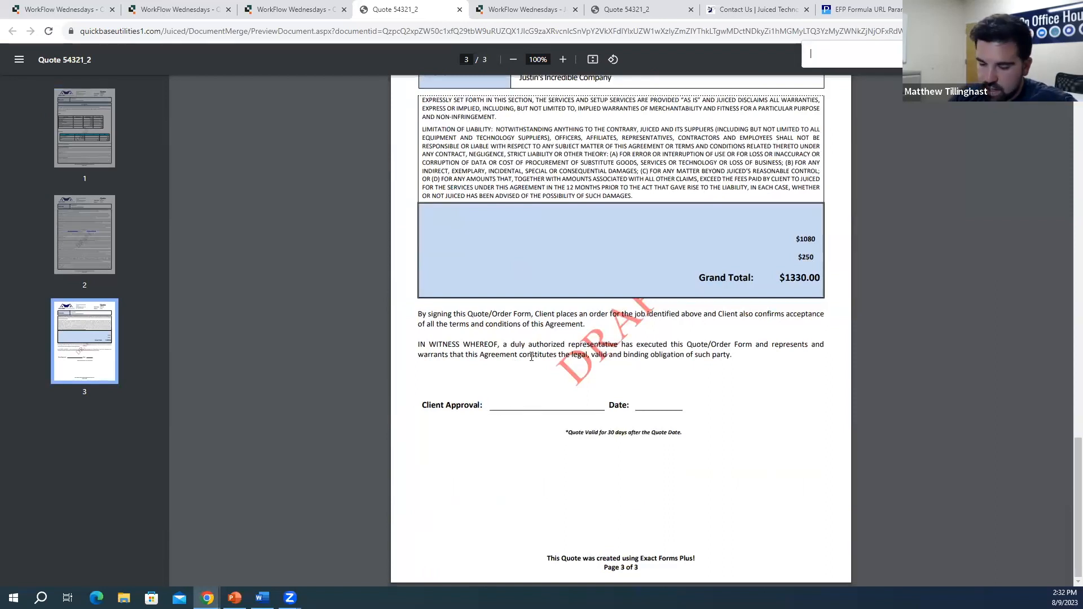
{"action": "key", "text": "Home"}
{"action": "type", "text": "s1"}
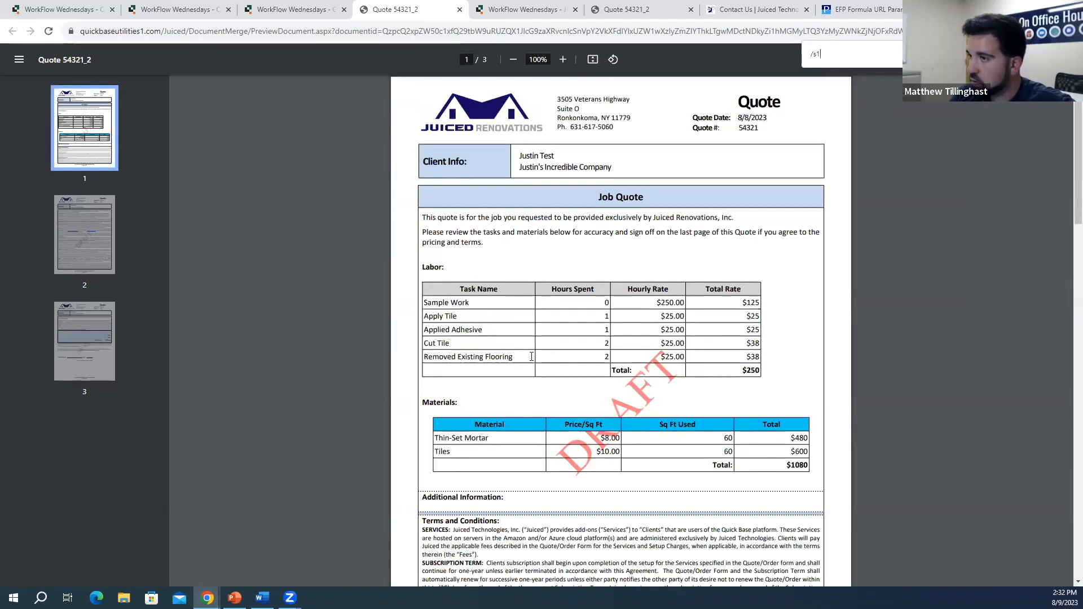
{"action": "scroll", "coordinate": [531, 356], "scroll_direction": "down", "scroll_amount": 20}
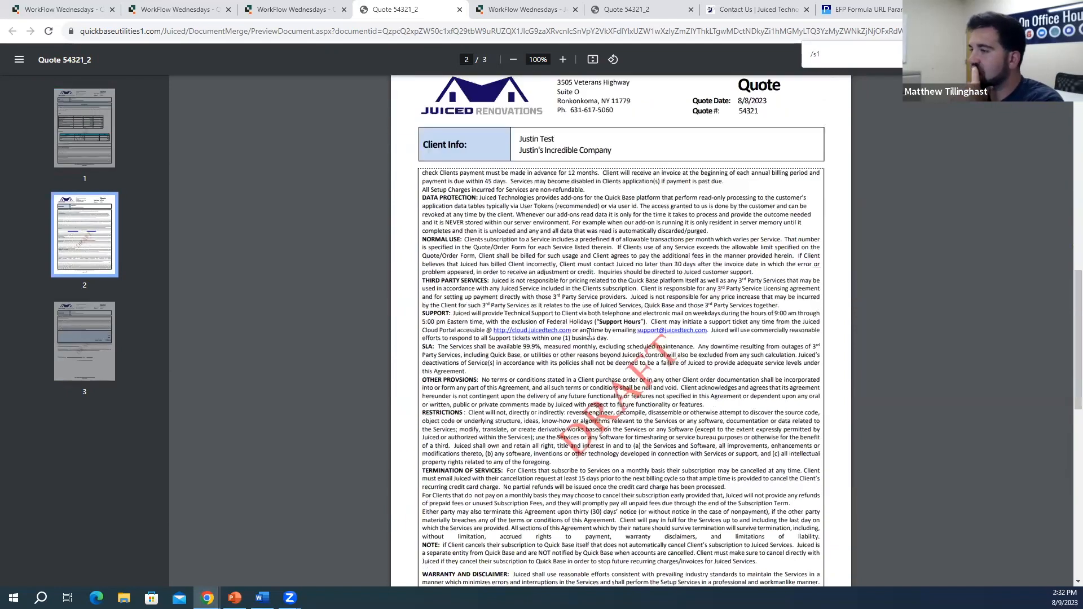
{"action": "scroll", "coordinate": [582, 386], "scroll_direction": "down", "scroll_amount": 2}
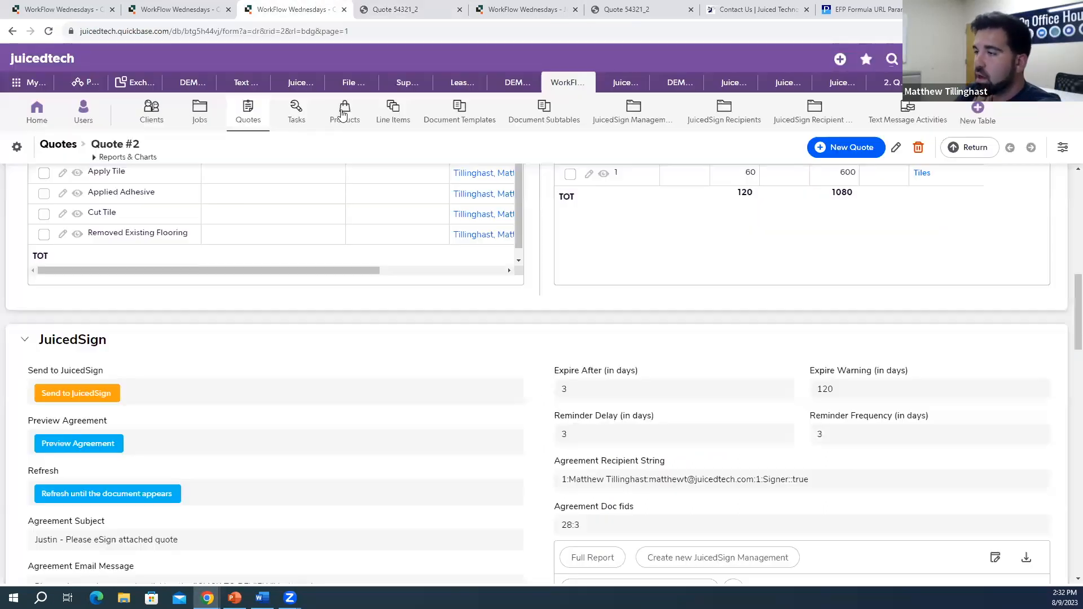
Step: Review Recipient Tag #11's anchor string, offset, width and font (height 82, X offset -20)
{"action": "left_click", "coordinate": [316, 8]}
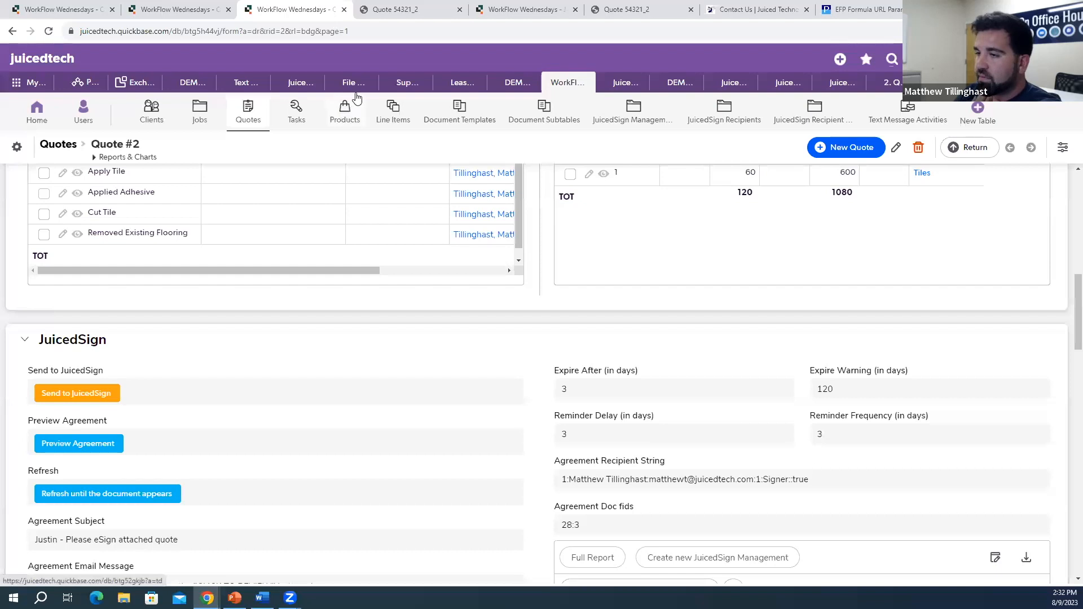
{"action": "left_click", "coordinate": [415, 12]}
{"action": "left_click", "coordinate": [525, 9]}
{"action": "scroll", "coordinate": [310, 253], "scroll_direction": "down", "scroll_amount": 2}
{"action": "scroll", "coordinate": [129, 288], "scroll_direction": "up", "scroll_amount": 2}
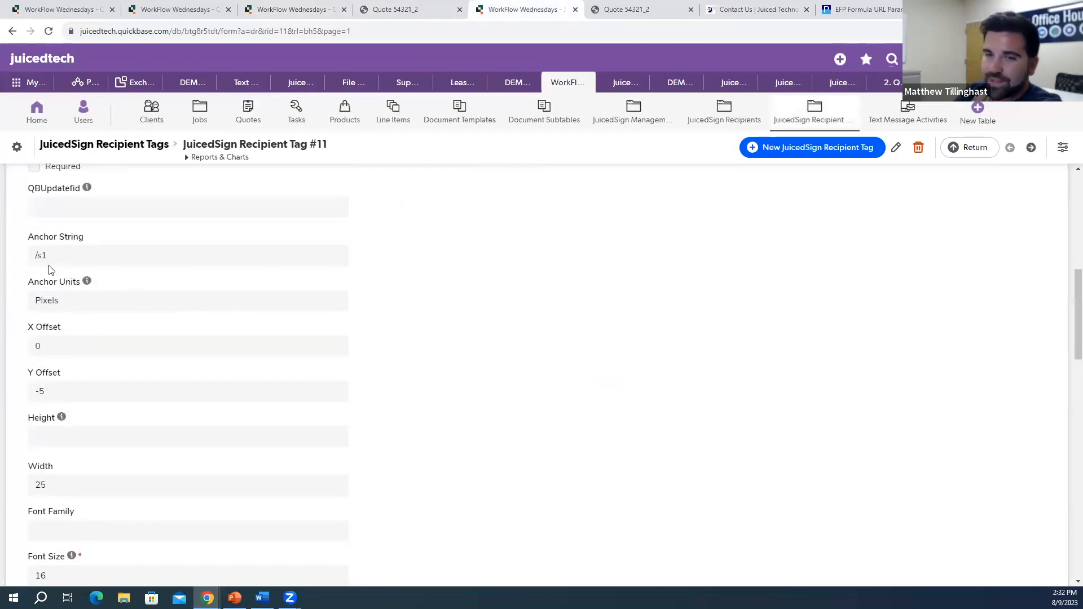
{"action": "scroll", "coordinate": [73, 271], "scroll_direction": "down", "scroll_amount": 1}
{"action": "scroll", "coordinate": [88, 266], "scroll_direction": "up", "scroll_amount": 1}
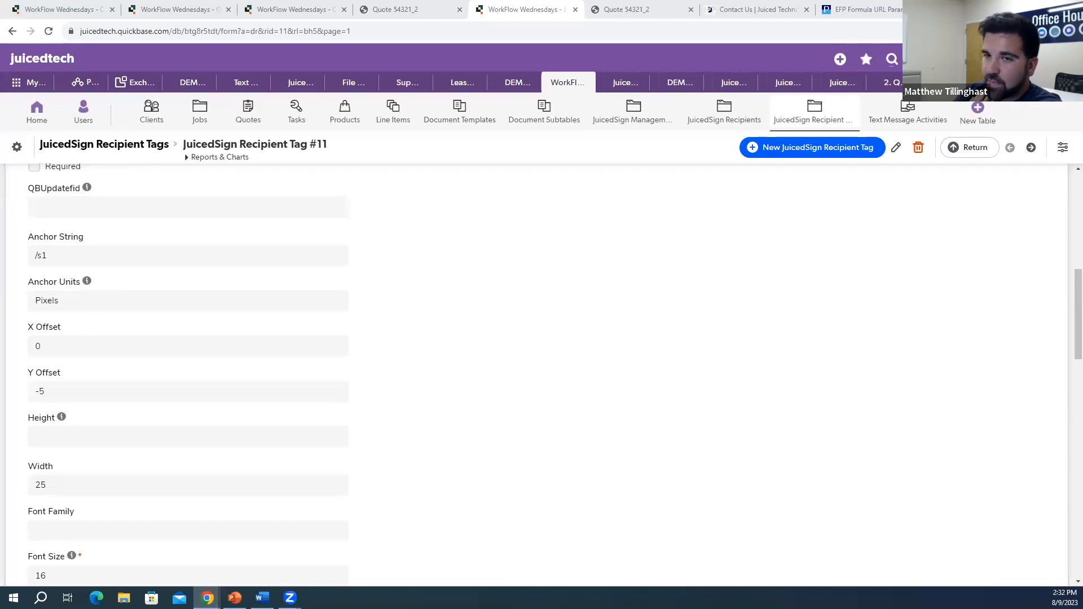
{"action": "scroll", "coordinate": [66, 317], "scroll_direction": "down", "scroll_amount": 1}
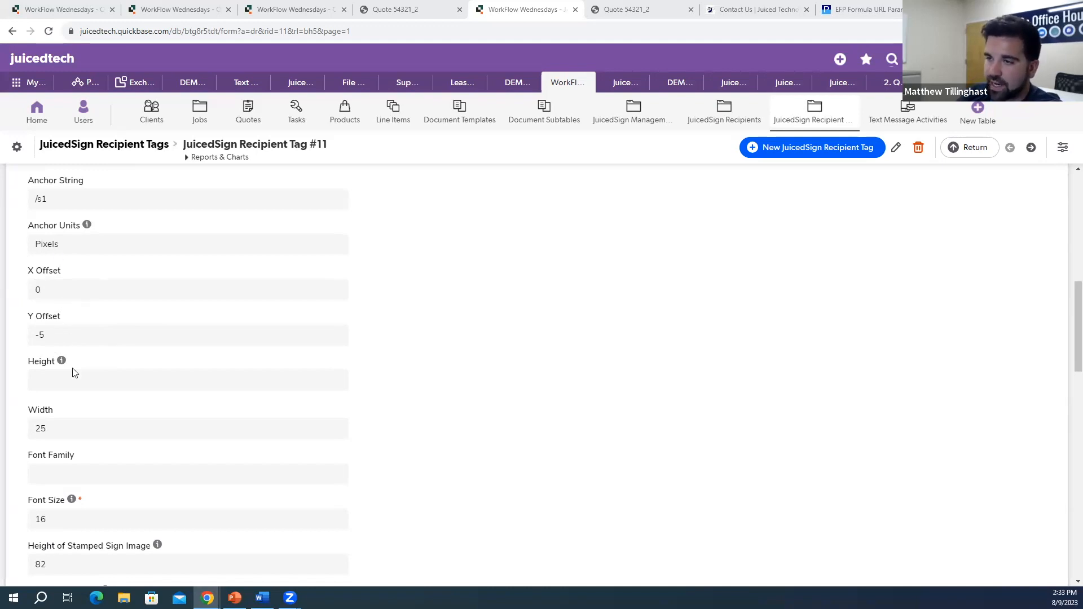
{"action": "scroll", "coordinate": [84, 345], "scroll_direction": "down", "scroll_amount": 1}
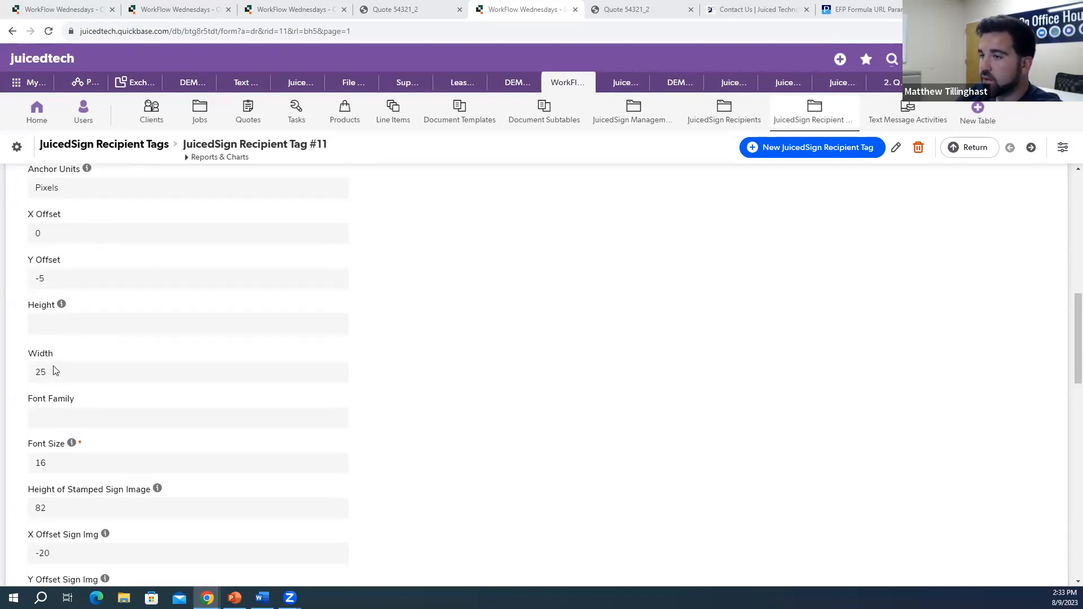
Step: Edit Recipient Tag #11 so its Width reads 125, then save the record
{"action": "left_click", "coordinate": [897, 148]}
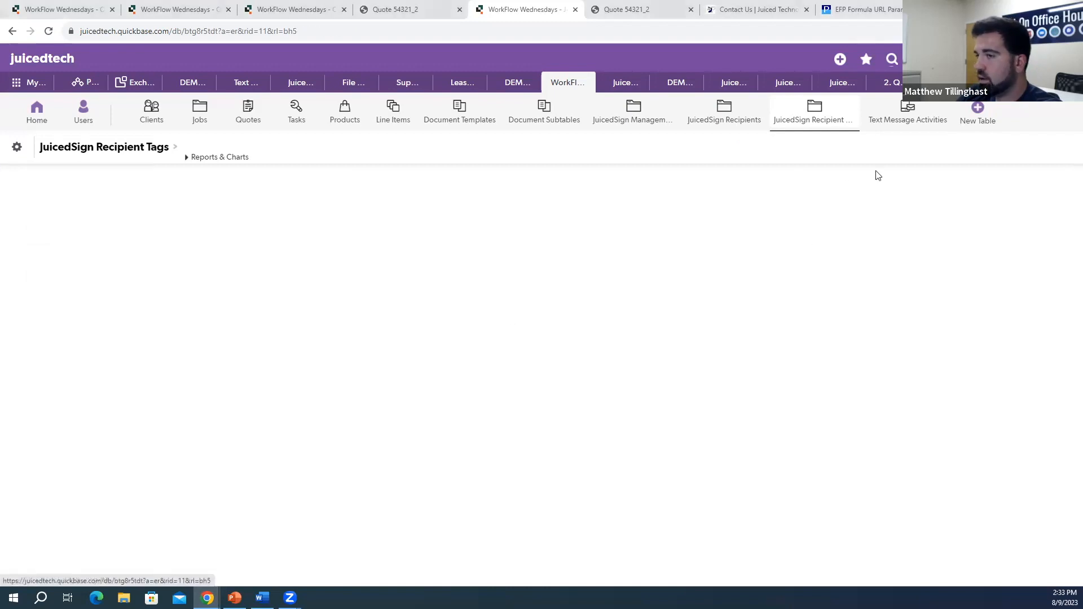
{"action": "scroll", "coordinate": [30, 411], "scroll_direction": "down", "scroll_amount": 15}
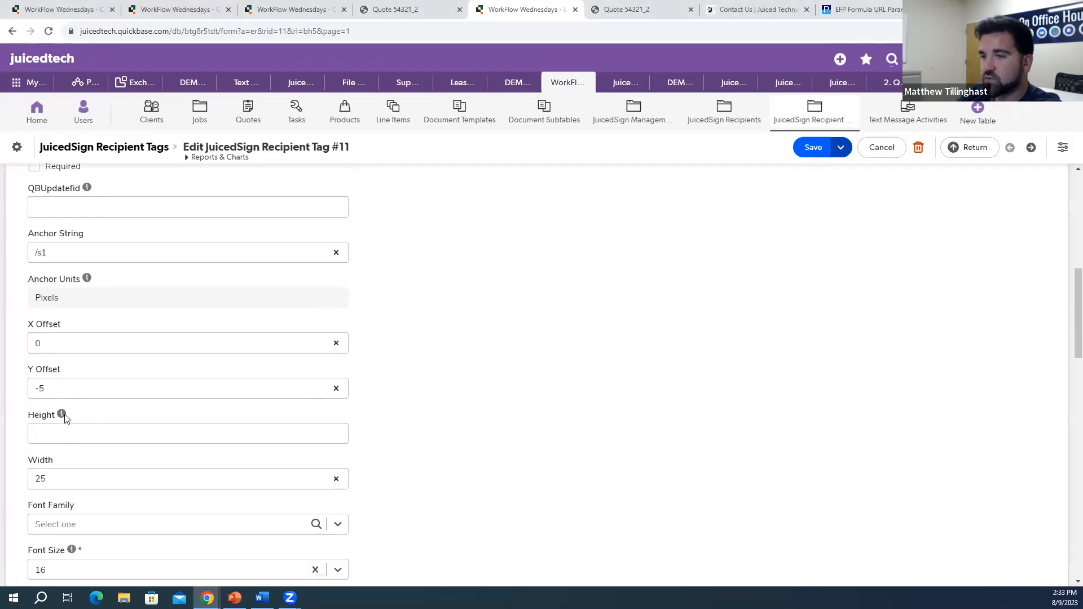
{"action": "left_click", "coordinate": [39, 305]}
{"action": "type", "text": "12"}
{"action": "key", "text": "BackSpace"}
{"action": "left_click", "coordinate": [607, 296]}
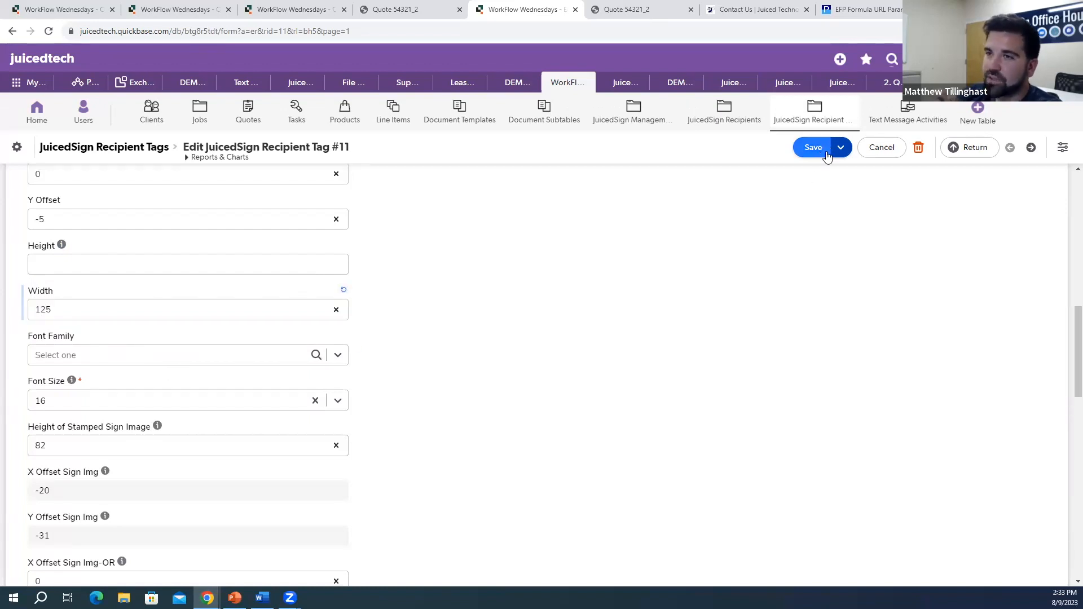
{"action": "left_click", "coordinate": [814, 148]}
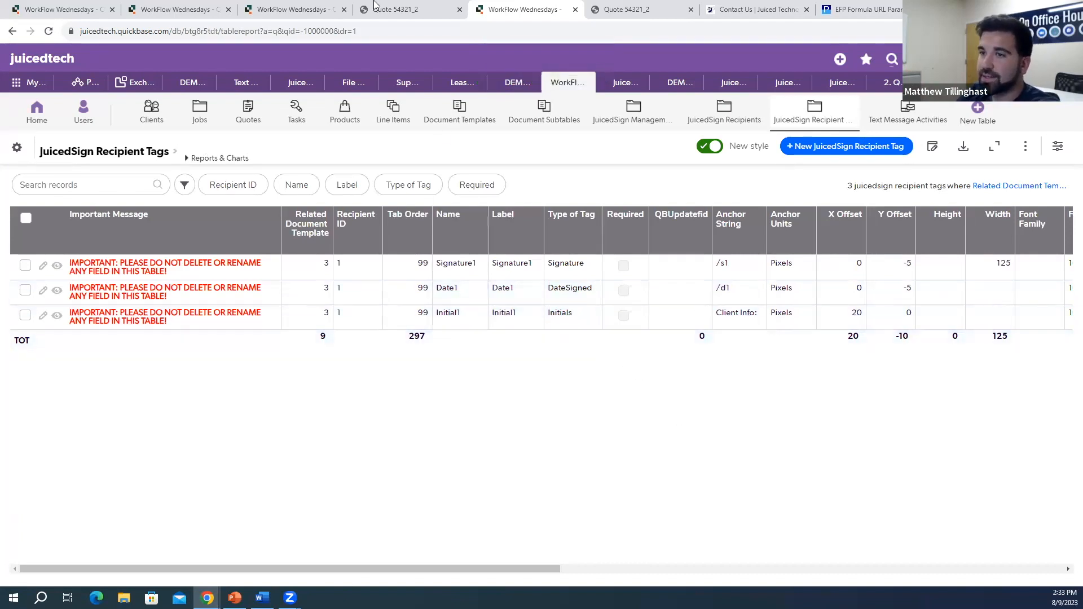
Step: Send Quote #2 to JuicedSign from its JuicedSign section, getting the /s1 anchor-not-found error
{"action": "left_click", "coordinate": [280, 8]}
{"action": "scroll", "coordinate": [460, 320], "scroll_direction": "down", "scroll_amount": 1}
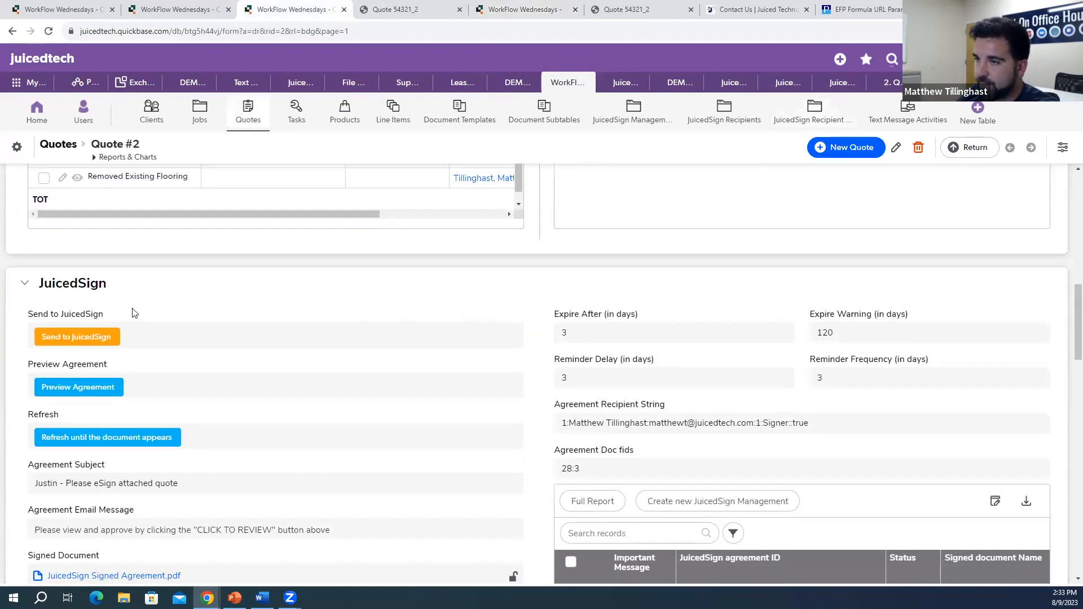
{"action": "left_click", "coordinate": [113, 339]}
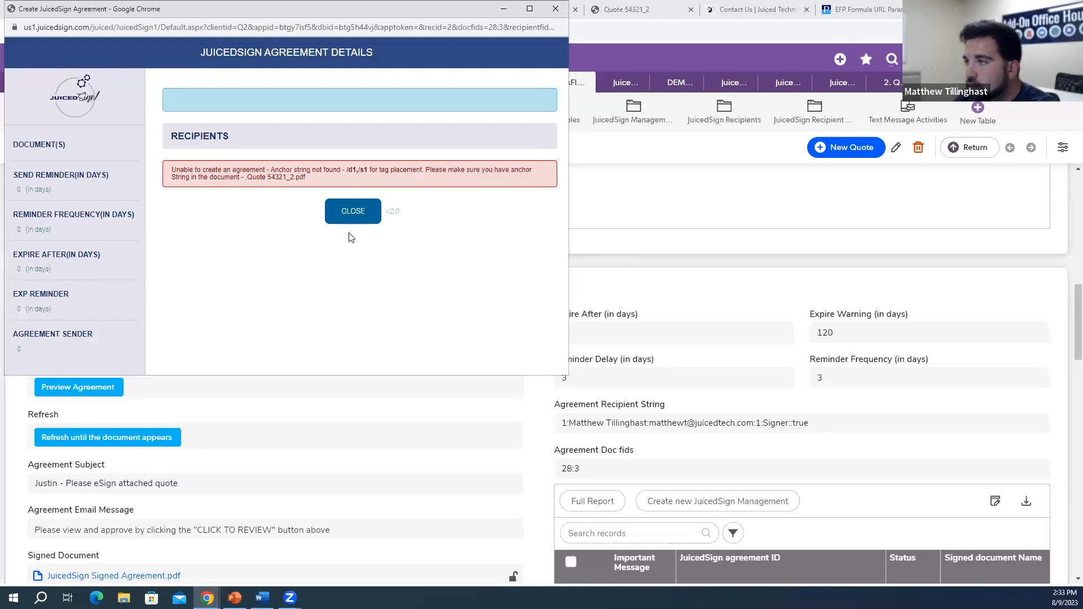
Step: Close the agreement window and check the Recipient Tags and Document Templates tables
{"action": "left_click", "coordinate": [555, 8]}
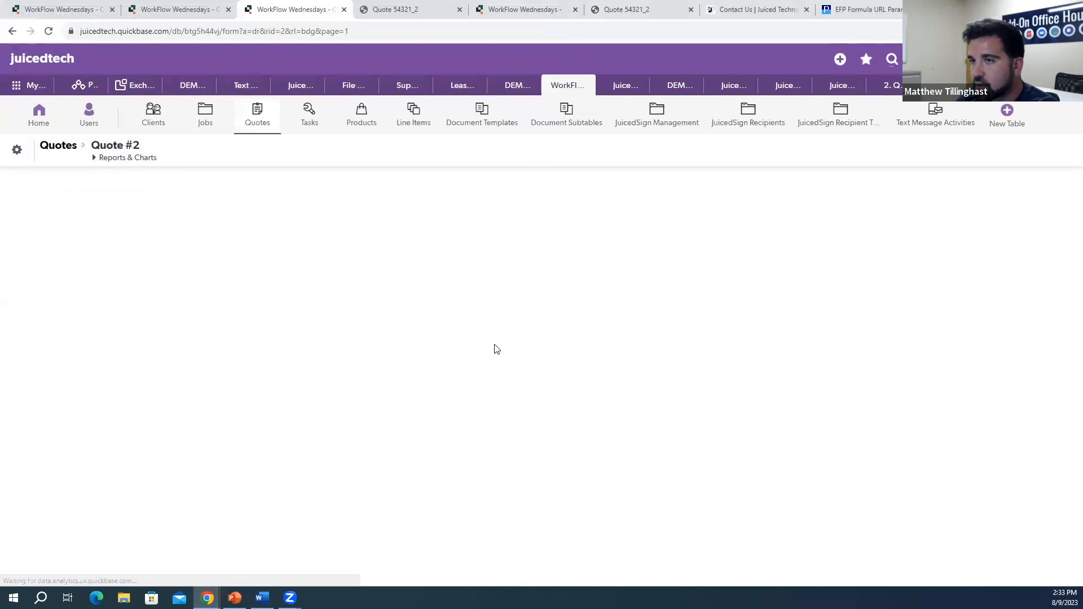
{"action": "left_click", "coordinate": [508, 9]}
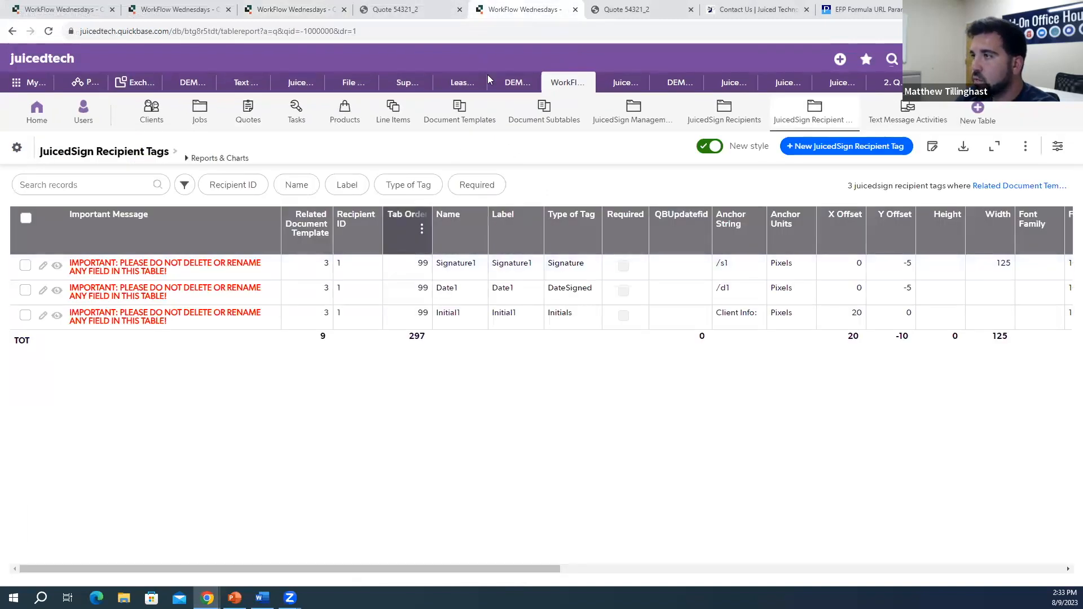
{"action": "left_click", "coordinate": [470, 117]}
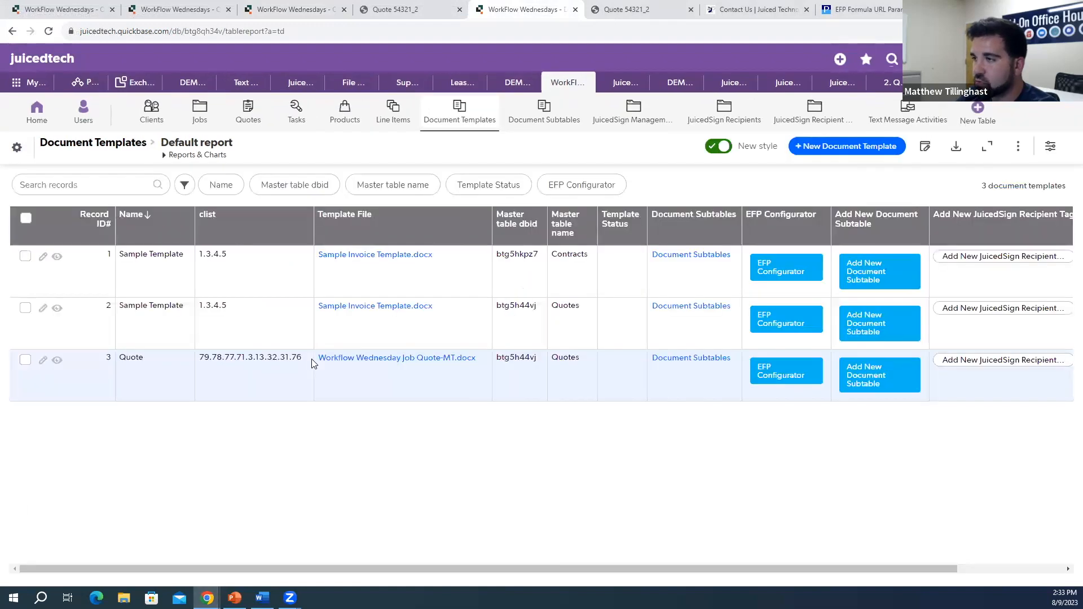
{"action": "left_click", "coordinate": [413, 359]}
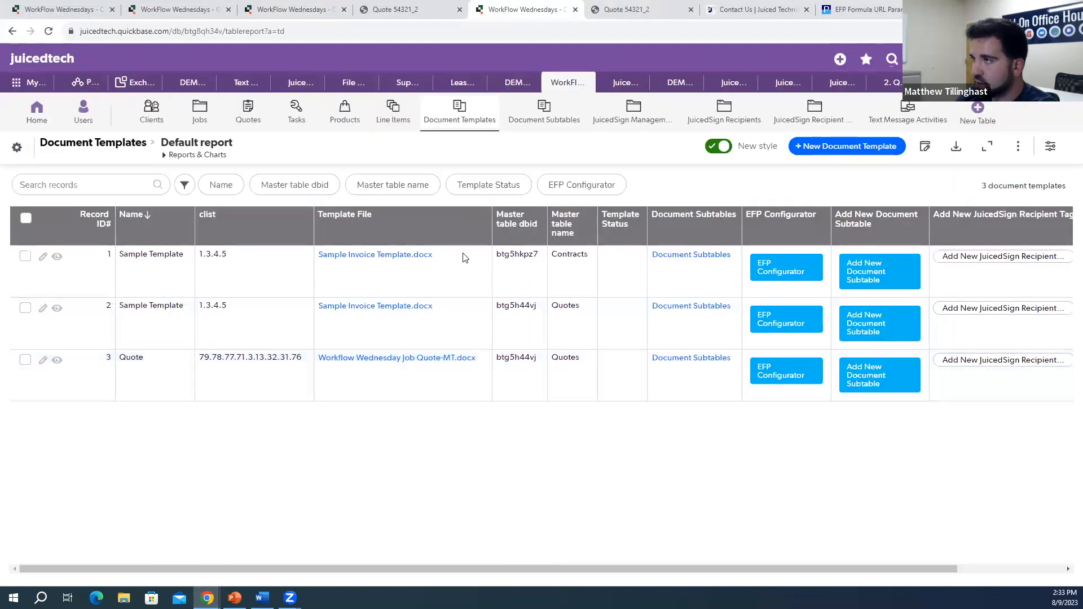
Step: Resend Quote #2 to JuicedSign and enlarge the window to read the /s1 and /d1 anchor error
{"action": "left_click", "coordinate": [308, 9]}
{"action": "scroll", "coordinate": [354, 365], "scroll_direction": "down", "scroll_amount": 10}
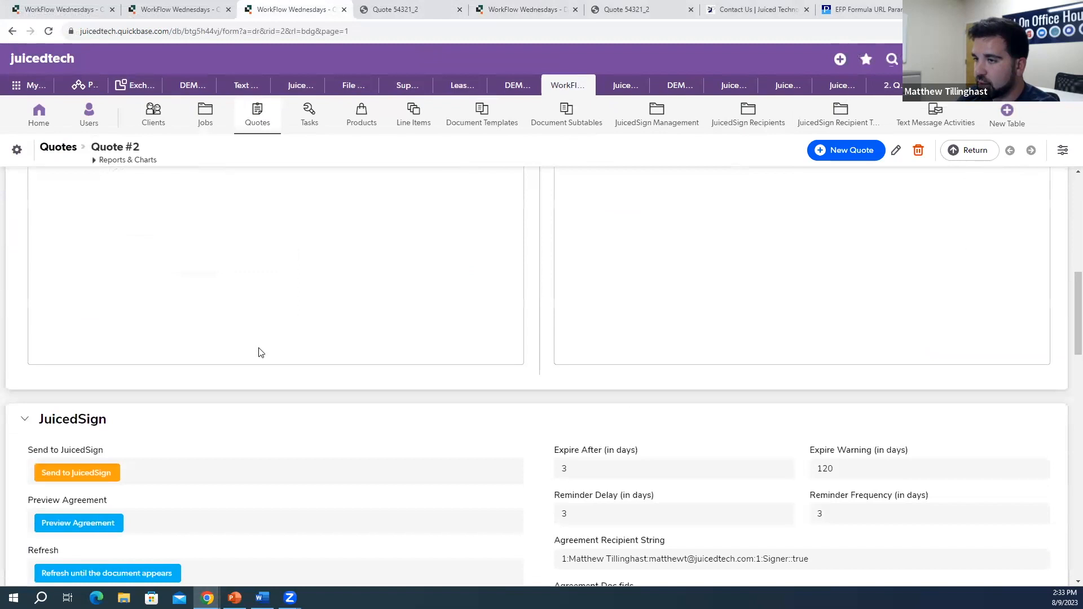
{"action": "left_click", "coordinate": [99, 341]}
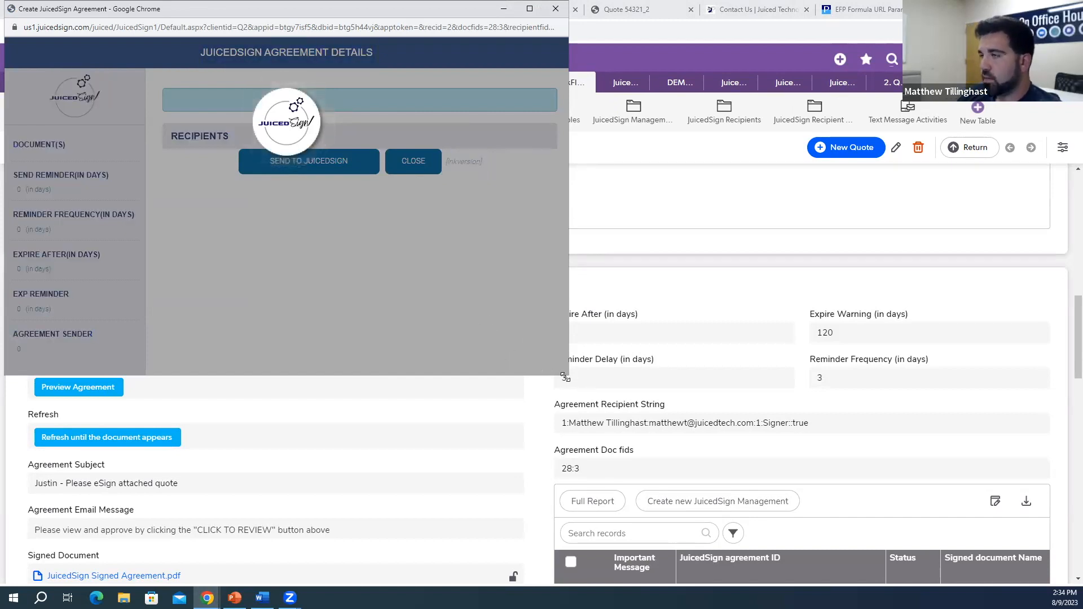
{"action": "left_click_drag", "start_coordinate": [565, 376], "coordinate": [620, 425]}
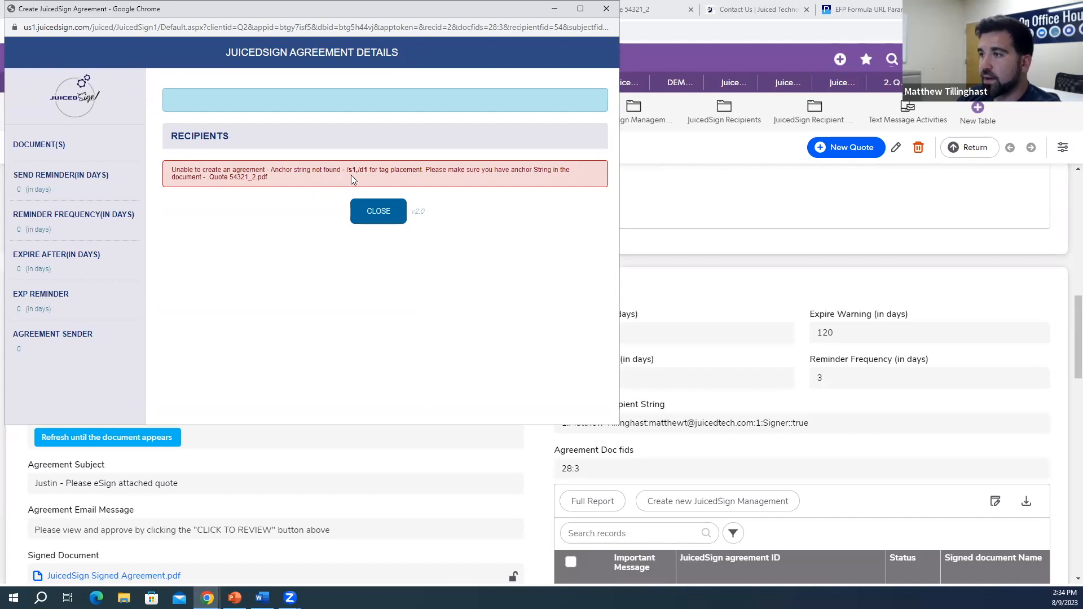
{"action": "left_click_drag", "start_coordinate": [357, 171], "coordinate": [359, 173]}
{"action": "left_click", "coordinate": [371, 176]}
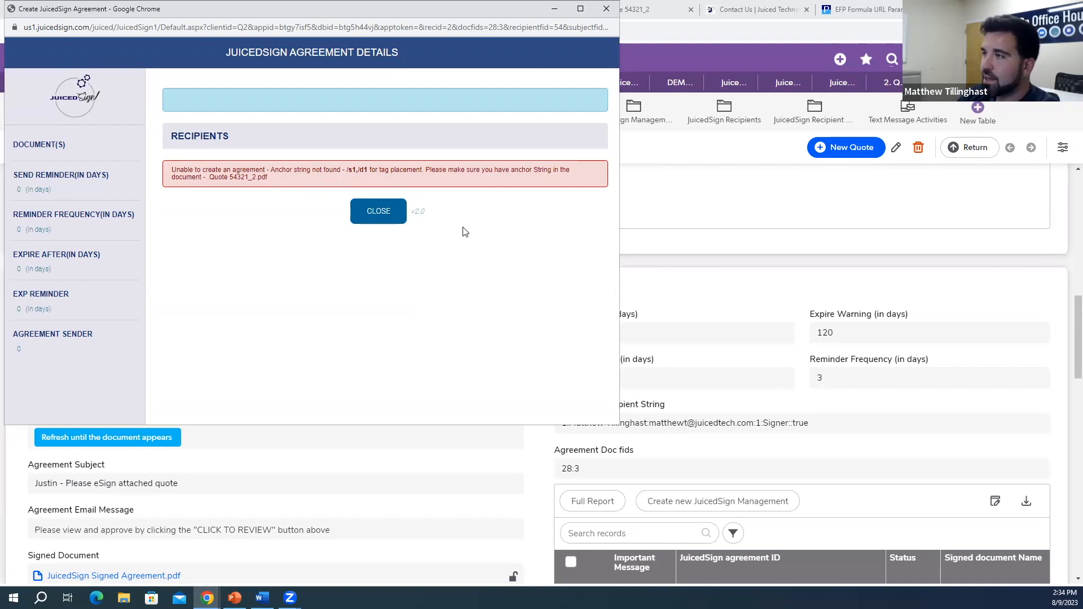
Step: Open JuicedSign Recipient Tags in a new tab and check the Signature1 tag's /s1 anchor string
{"action": "left_click", "coordinate": [378, 211]}
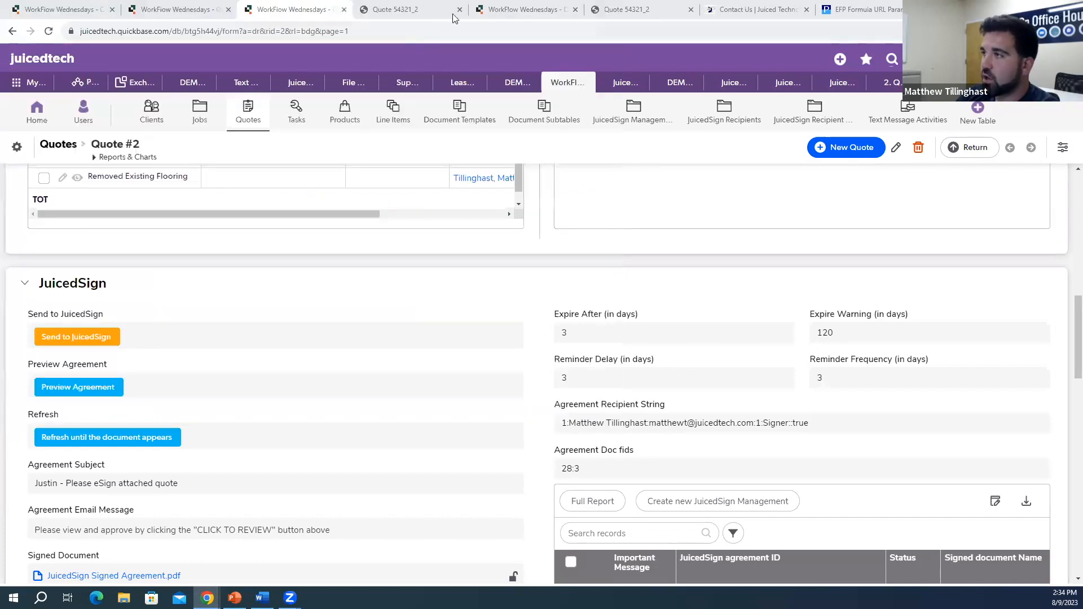
{"action": "left_click", "coordinate": [507, 8]}
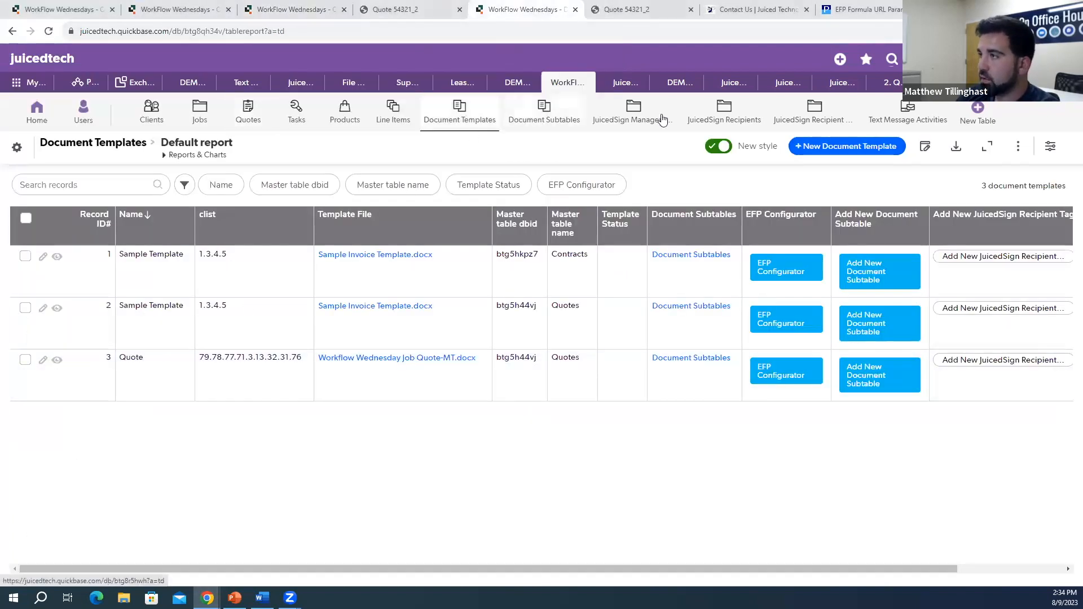
{"action": "right_click", "coordinate": [835, 114]}
{"action": "left_click", "coordinate": [841, 119]}
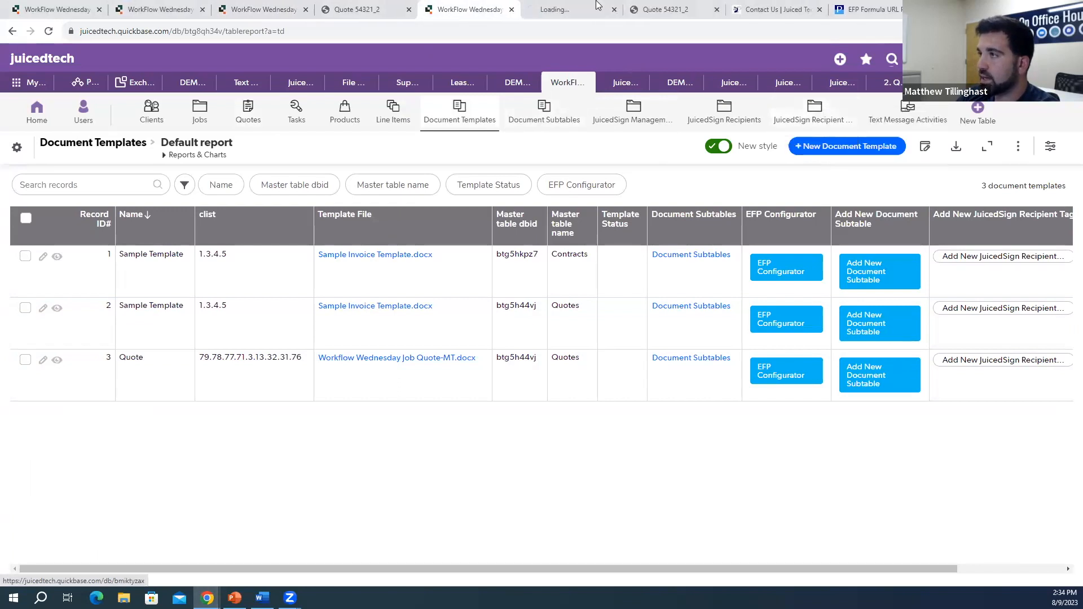
{"action": "key", "text": "ctrl+Tab"}
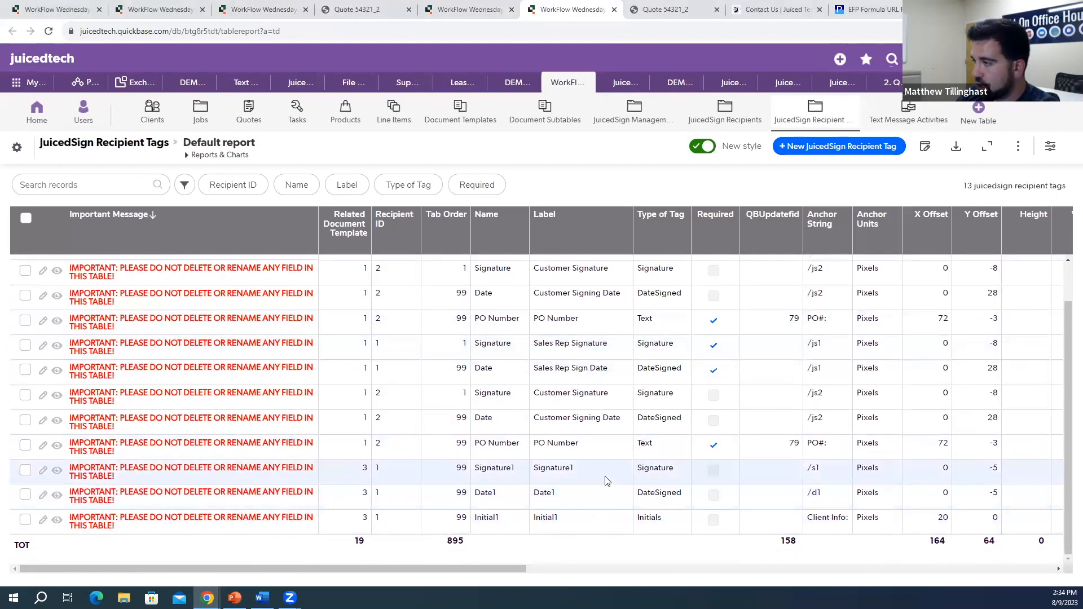
{"action": "double_click", "coordinate": [817, 494]}
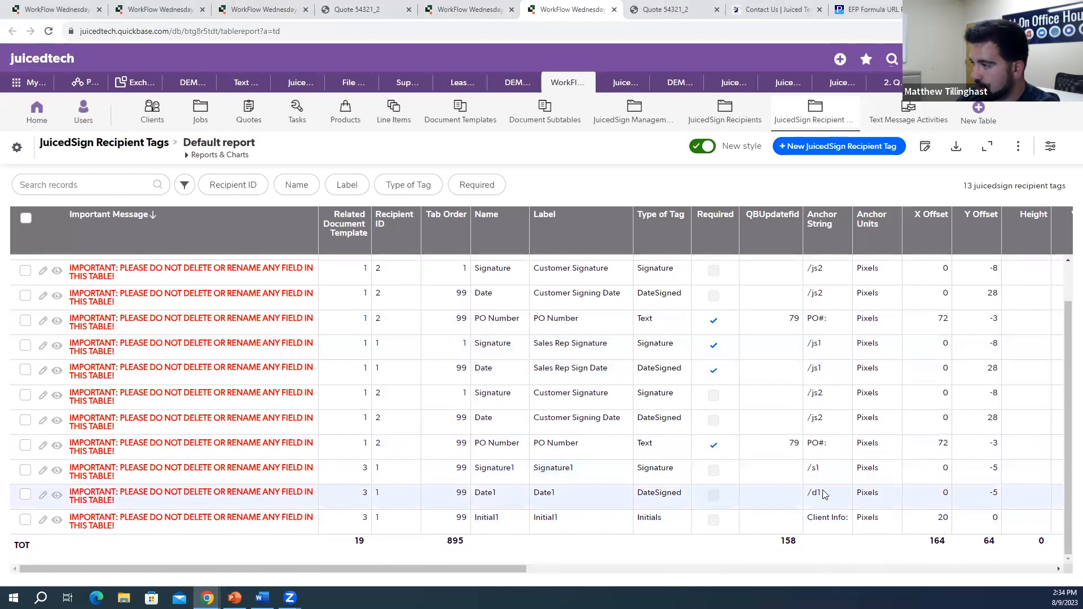
{"action": "left_click", "coordinate": [61, 473]}
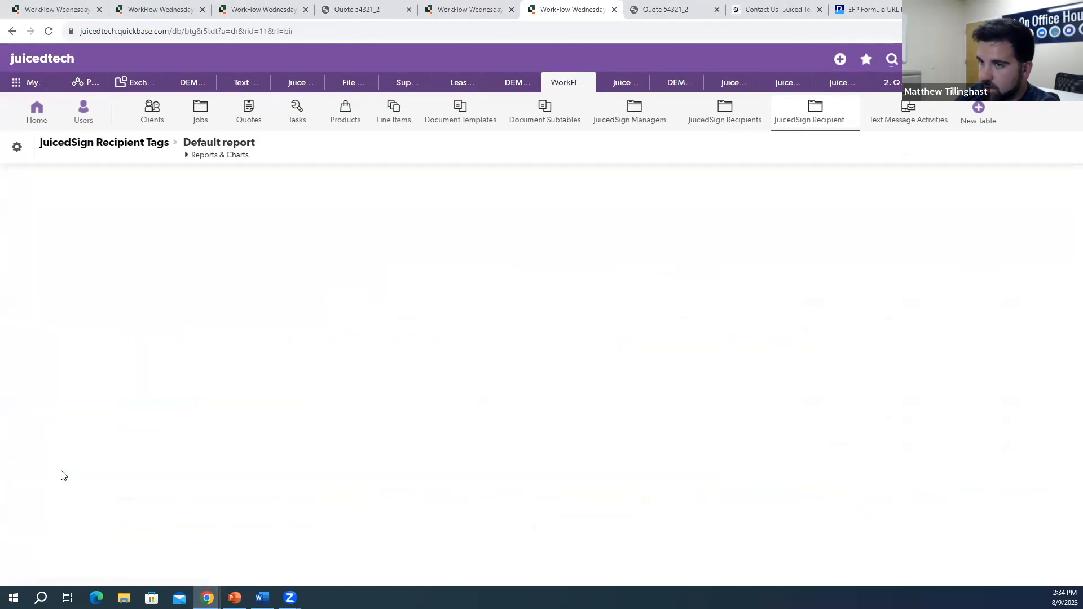
{"action": "scroll", "coordinate": [164, 450], "scroll_direction": "down", "scroll_amount": 3}
{"action": "scroll", "coordinate": [134, 454], "scroll_direction": "down", "scroll_amount": 2}
{"action": "left_click_drag", "start_coordinate": [55, 375], "coordinate": [33, 375]}
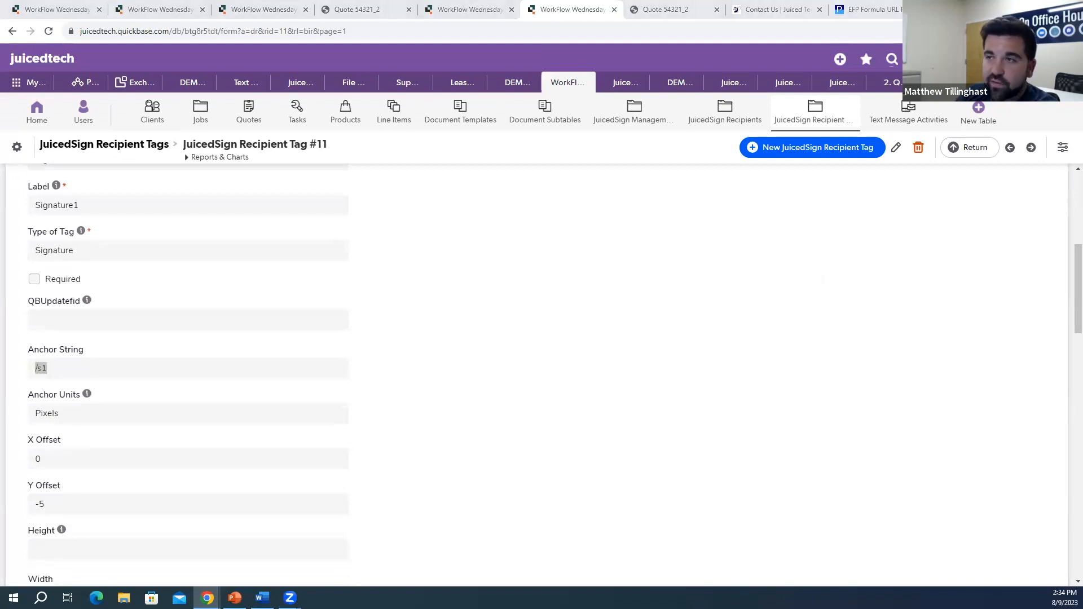
{"action": "left_click", "coordinate": [567, 331]}
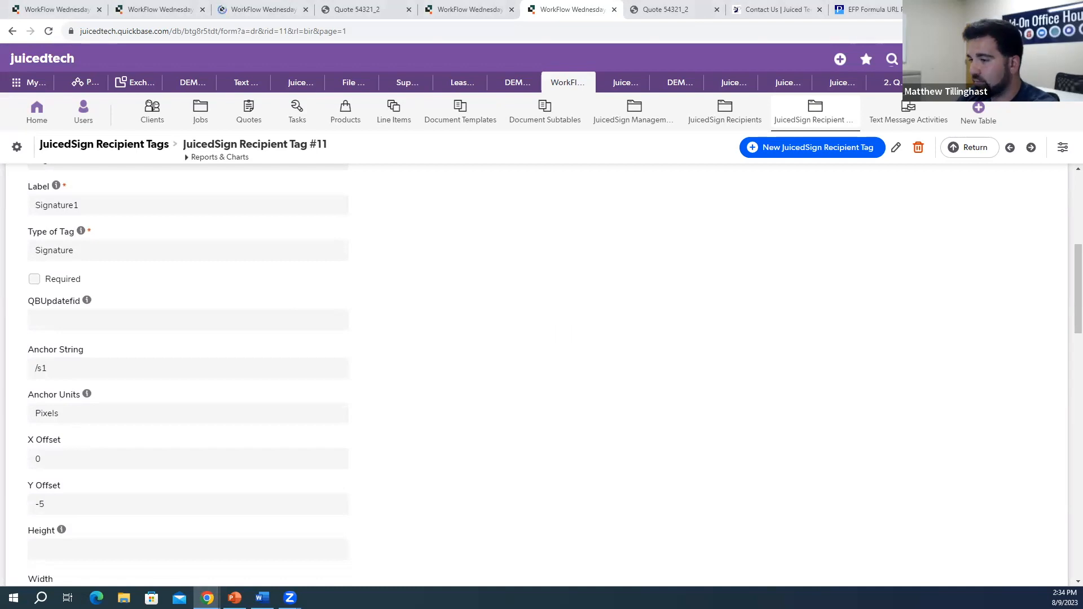
Step: Download the Workflow Wednesday Job Quote-MT.docx template file from Document Templates
{"action": "left_click", "coordinate": [262, 597]}
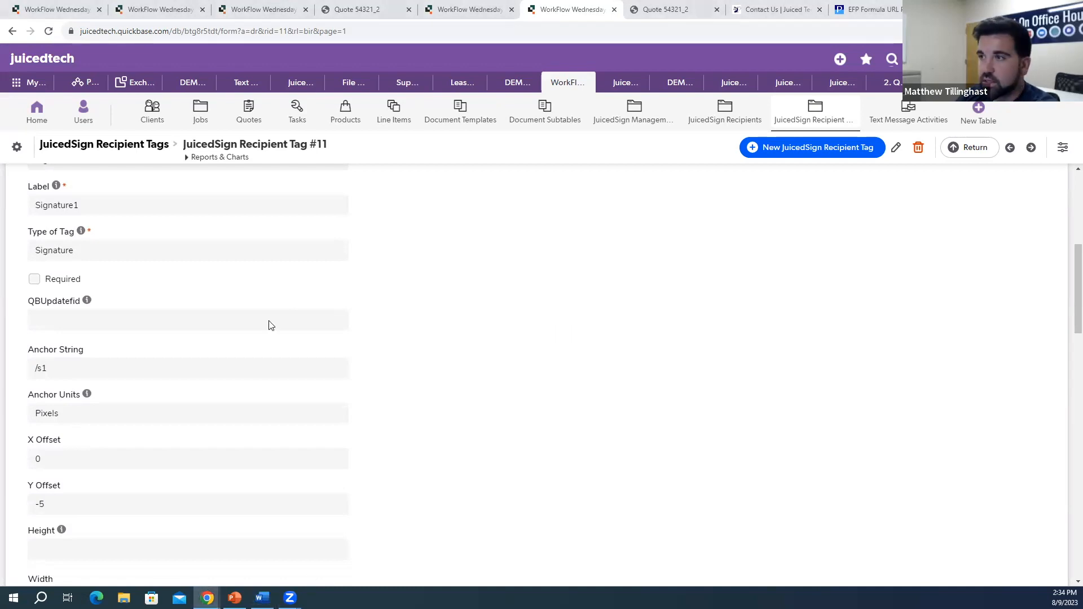
{"action": "left_click", "coordinate": [462, 9]}
{"action": "left_click", "coordinate": [413, 360]}
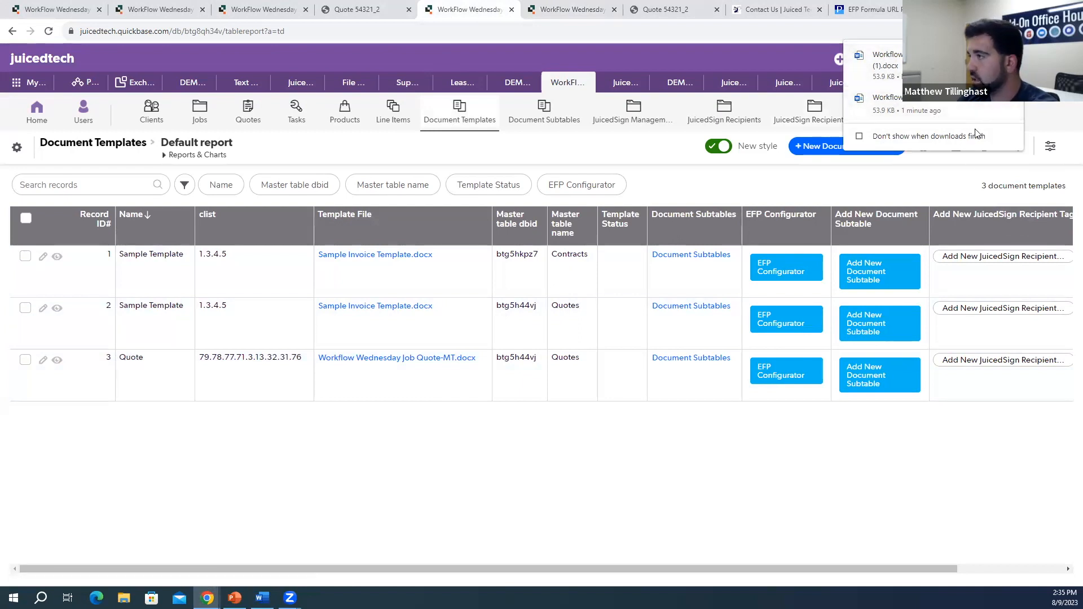
Step: Open the downloaded quote template in Word, enable editing, and show the Navigation pane
{"action": "left_click", "coordinate": [951, 110]}
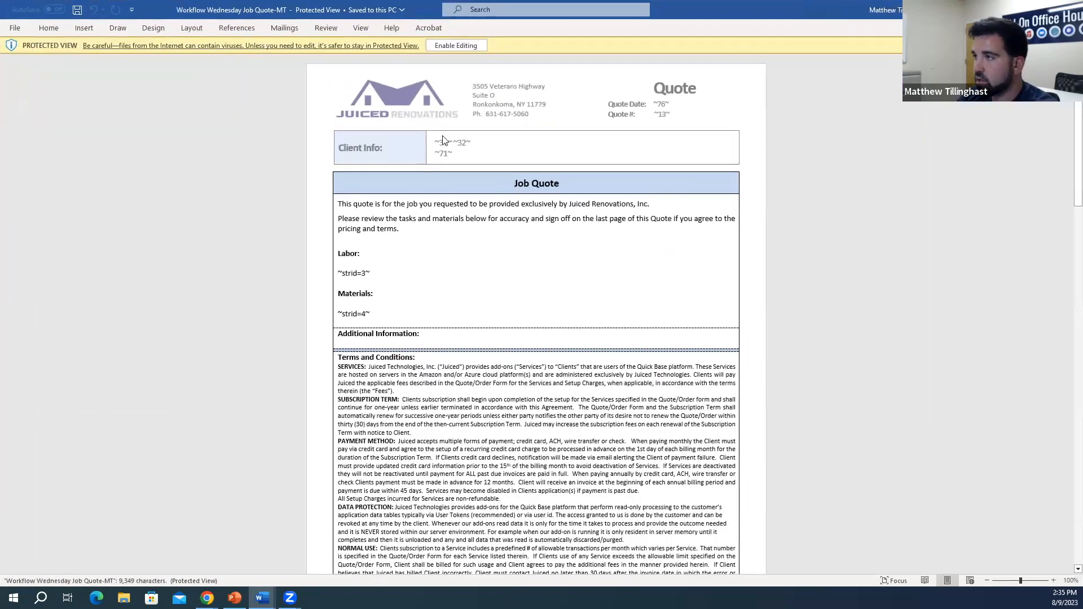
{"action": "left_click", "coordinate": [456, 47]}
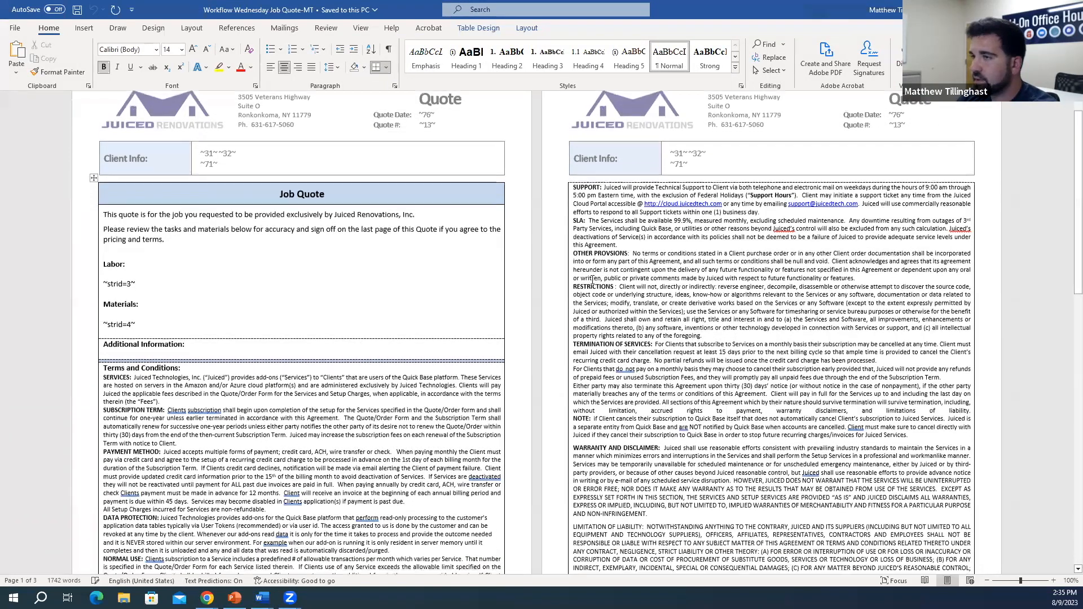
{"action": "scroll", "coordinate": [593, 281], "scroll_direction": "down", "scroll_amount": 8}
{"action": "left_click_drag", "start_coordinate": [421, 422], "coordinate": [424, 440]}
{"action": "left_click", "coordinate": [451, 394]}
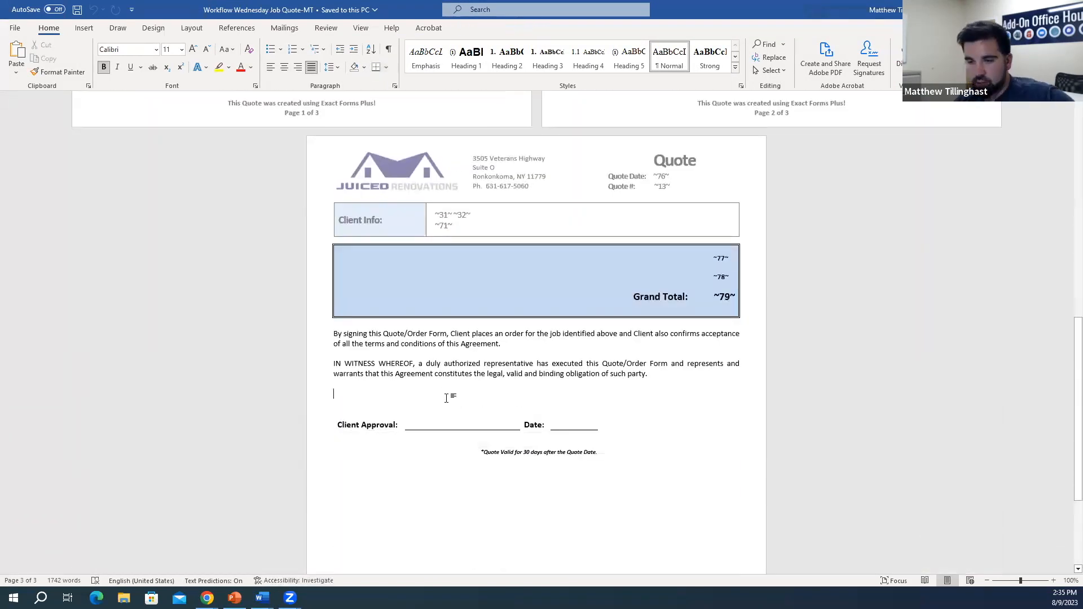
{"action": "key", "text": "ctrl+f"}
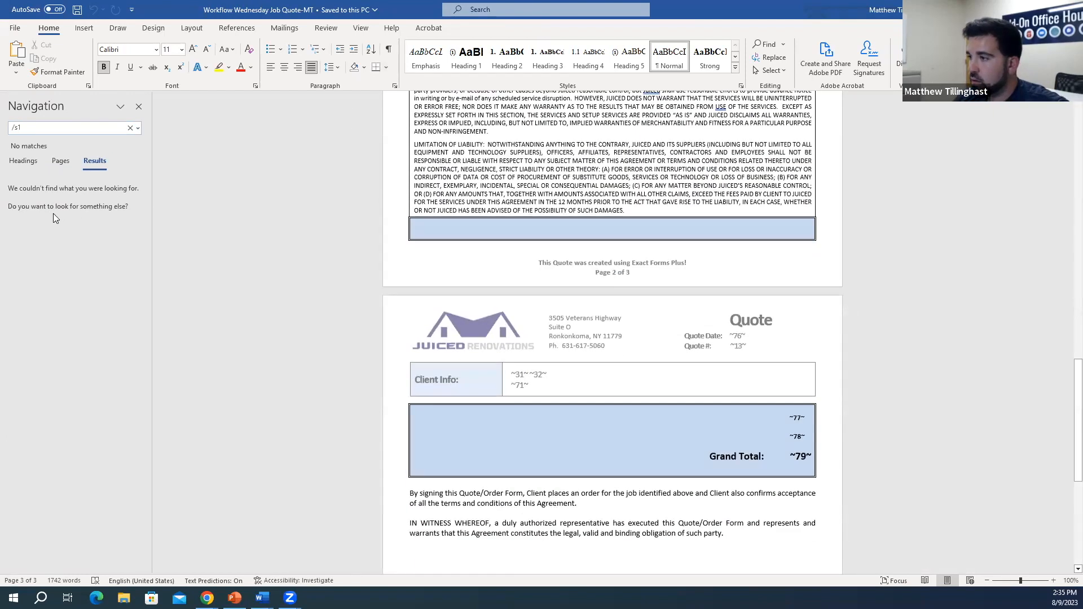
Step: Type /s1 on the Client Approval line and set its font colour to white
{"action": "scroll", "coordinate": [310, 308], "scroll_direction": "down", "scroll_amount": 10}
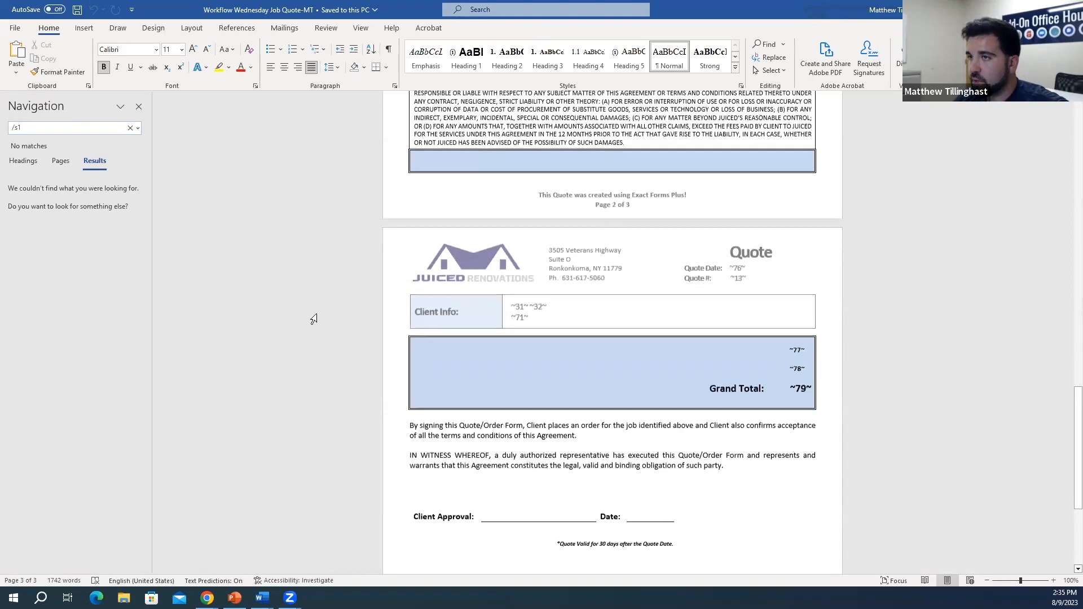
{"action": "left_click_drag", "start_coordinate": [507, 285], "coordinate": [510, 258]}
{"action": "left_click", "coordinate": [510, 259]}
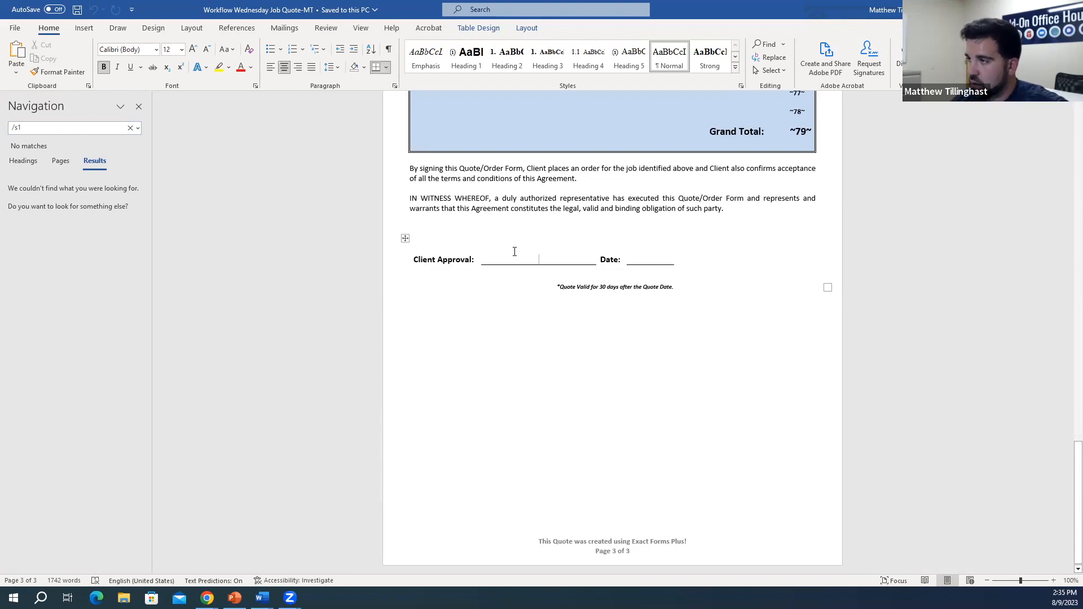
{"action": "type", "text": "/s1"}
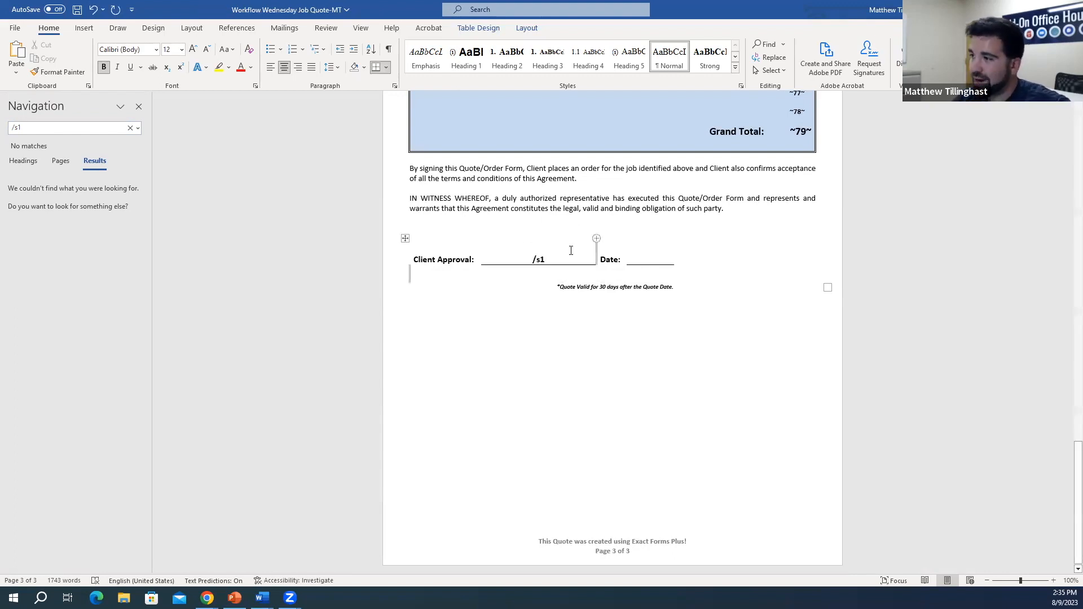
{"action": "left_click_drag", "start_coordinate": [550, 258], "coordinate": [534, 258]}
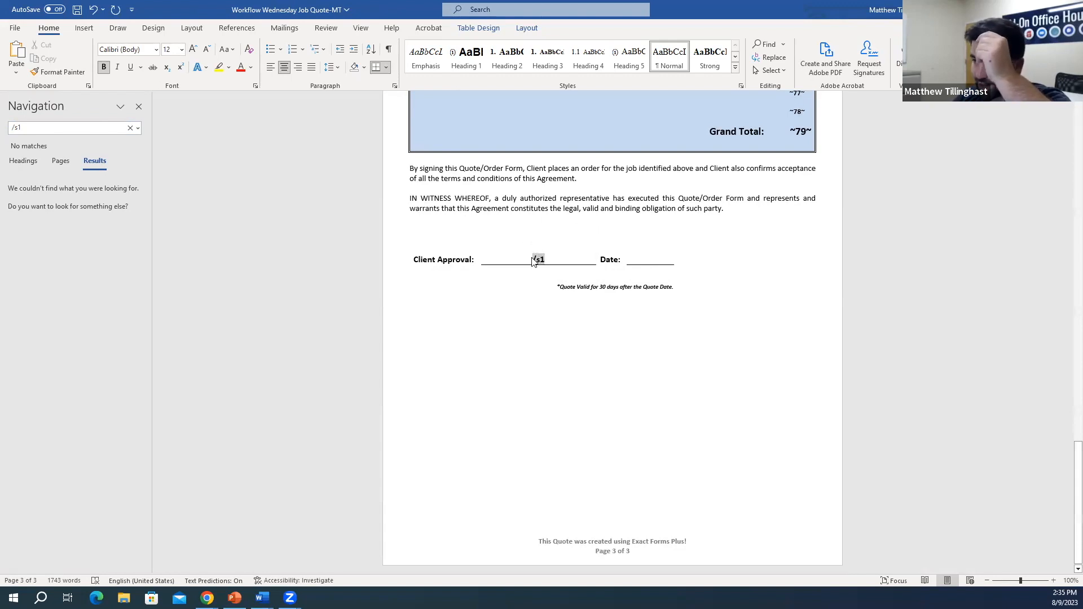
{"action": "left_click", "coordinate": [608, 292]}
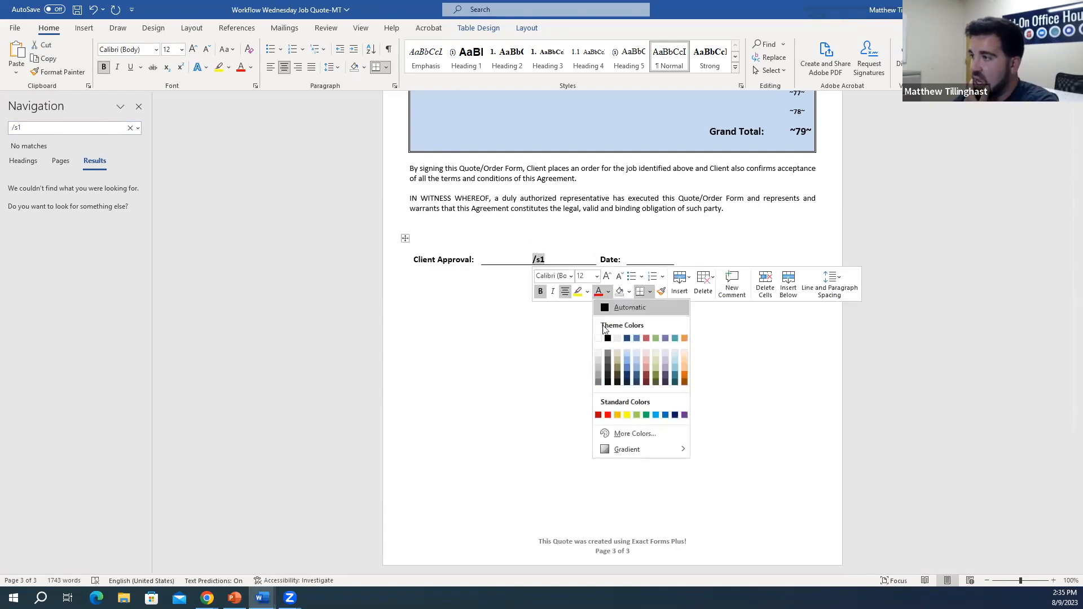
{"action": "left_click", "coordinate": [598, 338]}
{"action": "left_click", "coordinate": [589, 343]}
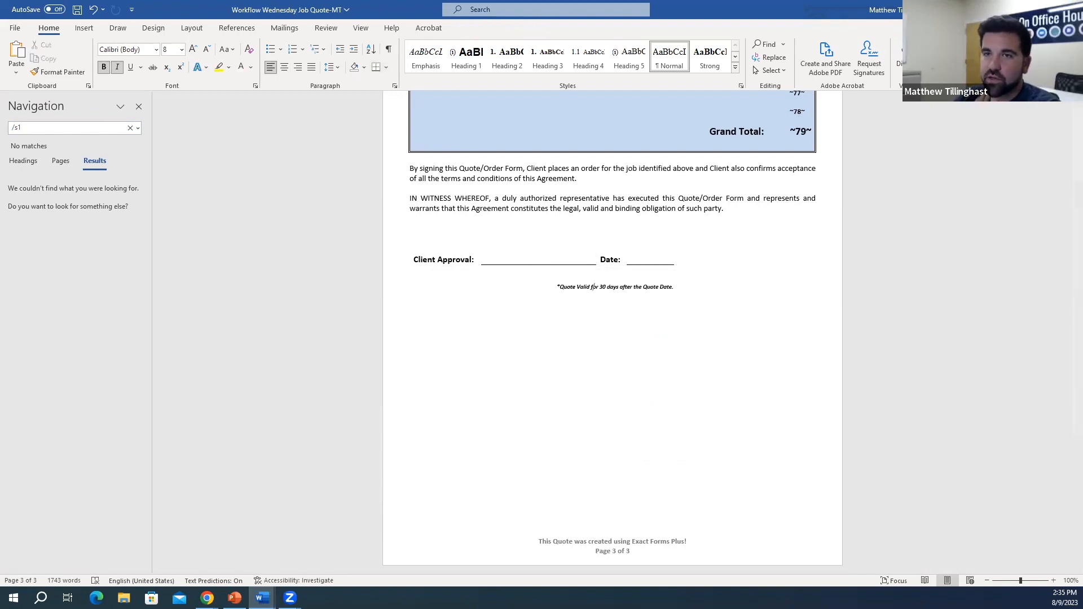
Step: Type /d1 on the Date line and repeat the white font colour on it
{"action": "left_click", "coordinate": [632, 260]}
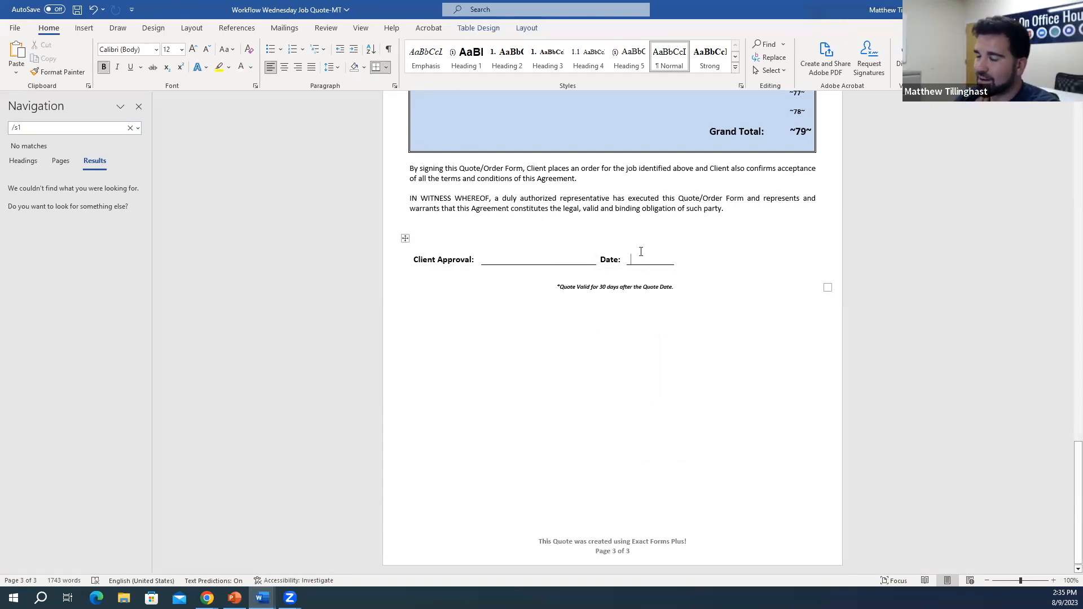
{"action": "type", "text": "/d1"}
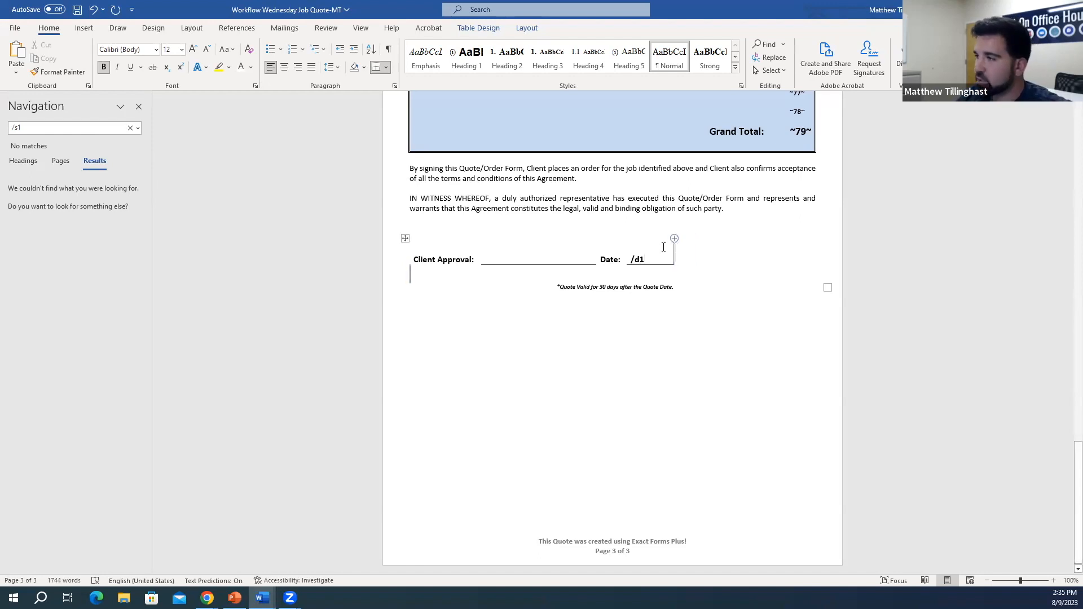
{"action": "left_click_drag", "start_coordinate": [647, 260], "coordinate": [629, 260]}
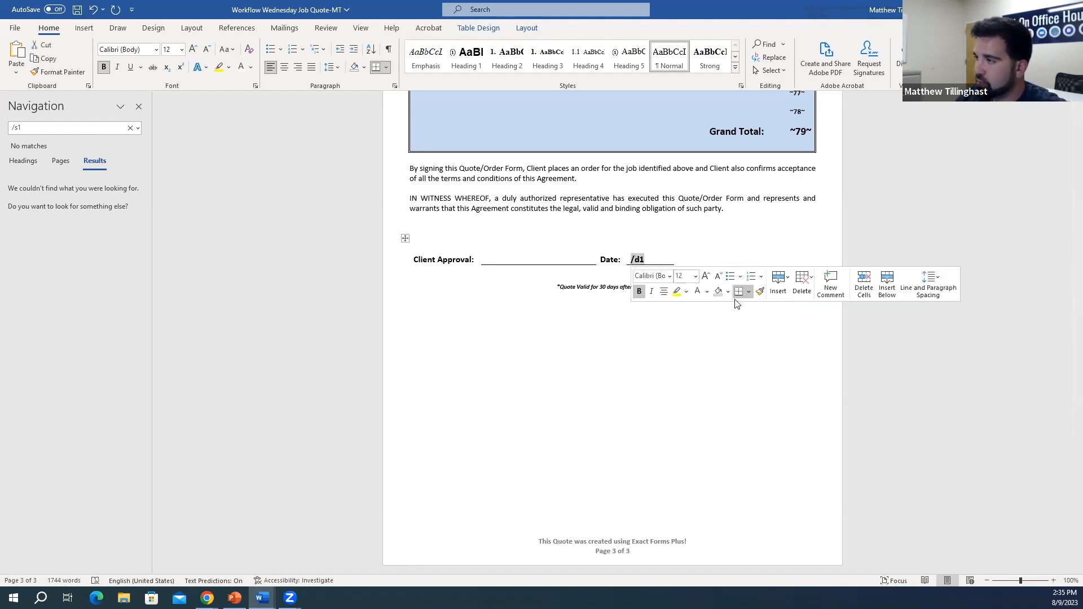
{"action": "key", "text": "BackSpace"}
{"action": "left_click", "coordinate": [625, 287]}
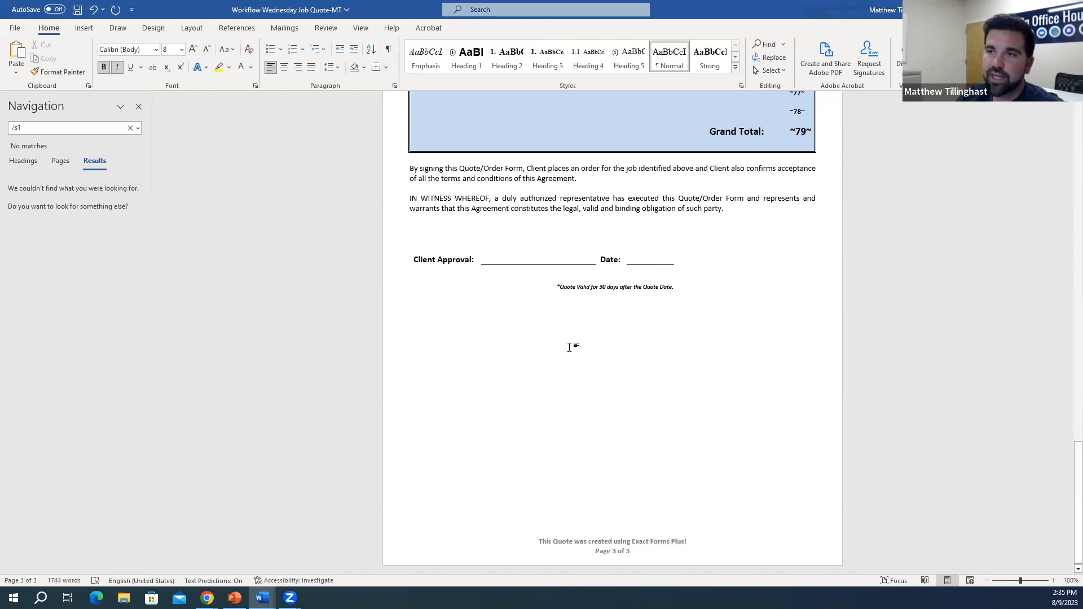
Step: Type /i1 after the IN WITNESS WHEREOF paragraph and colour it white from the mini toolbar
{"action": "scroll", "coordinate": [573, 395], "scroll_direction": "up", "scroll_amount": 2}
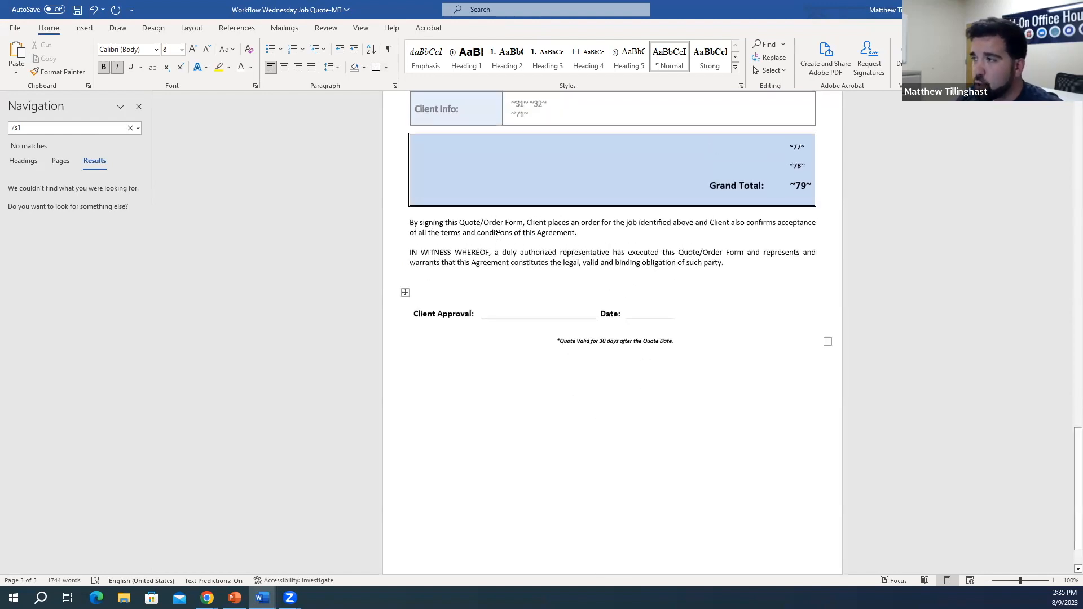
{"action": "scroll", "coordinate": [683, 314], "scroll_direction": "up", "scroll_amount": 2}
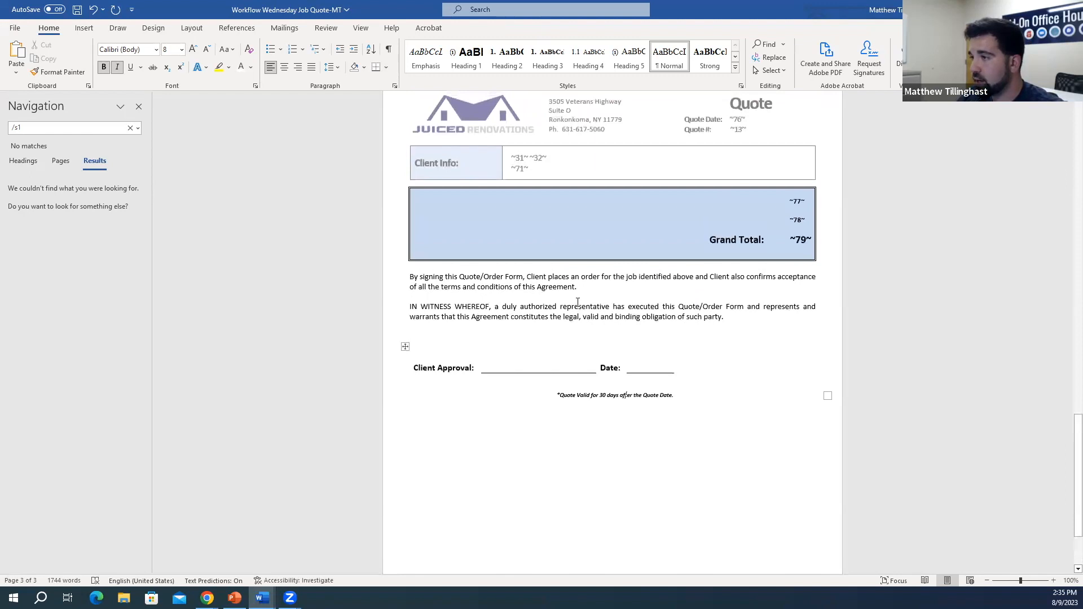
{"action": "left_click", "coordinate": [558, 308]}
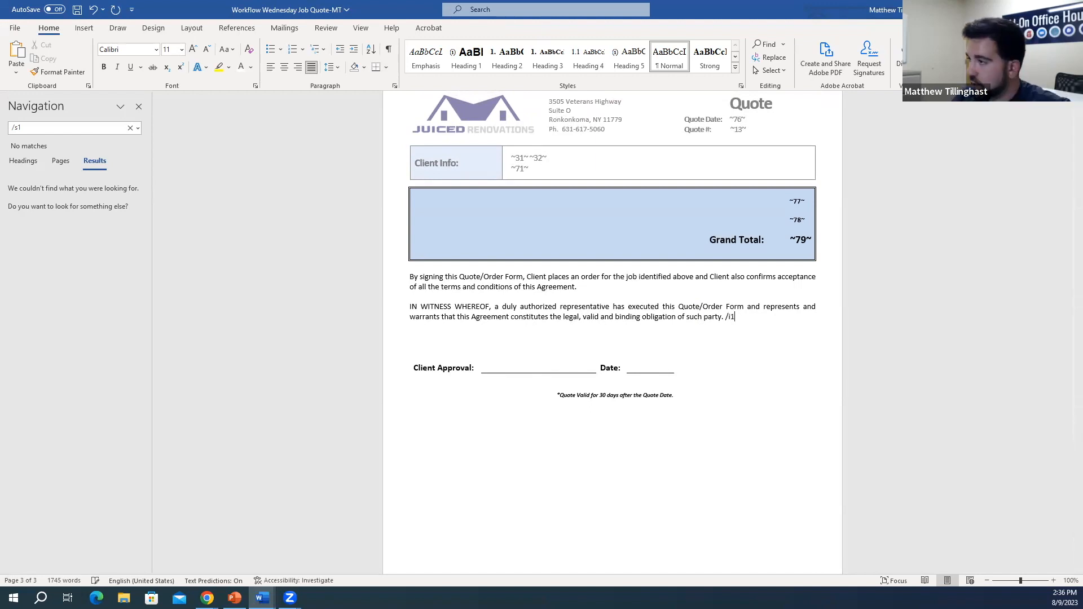
{"action": "left_click_drag", "start_coordinate": [727, 316], "coordinate": [726, 318]}
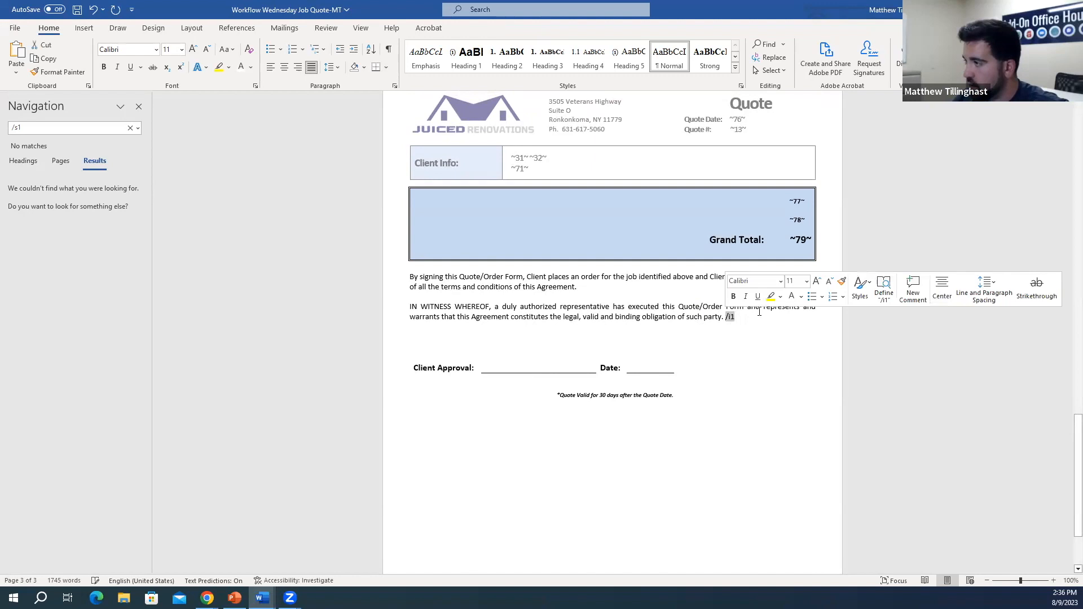
{"action": "left_click", "coordinate": [791, 298]}
{"action": "left_click", "coordinate": [750, 328]}
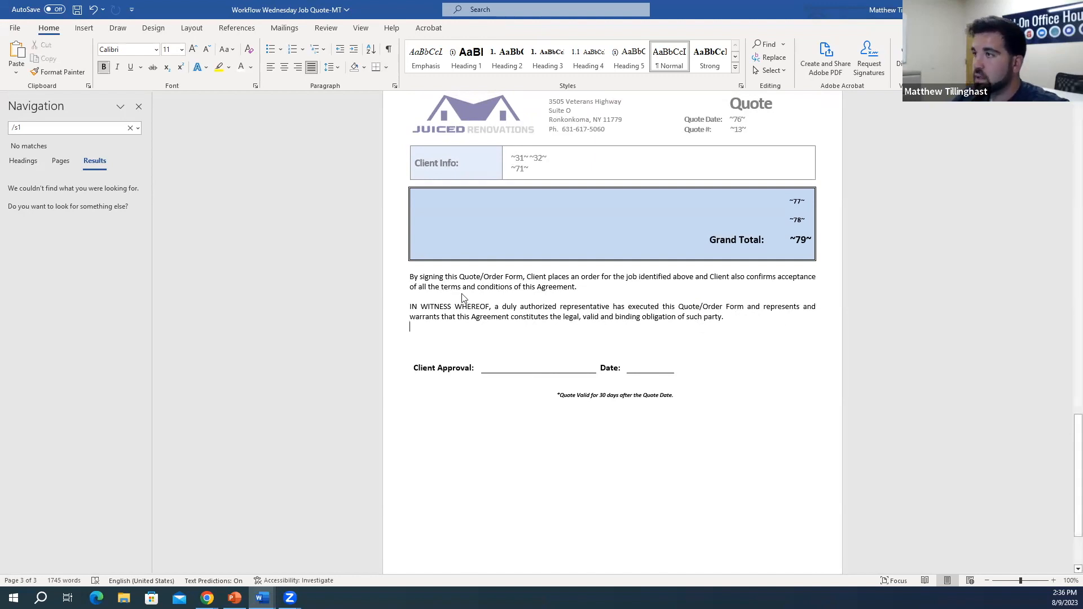
{"action": "scroll", "coordinate": [461, 297], "scroll_direction": "up", "scroll_amount": 20}
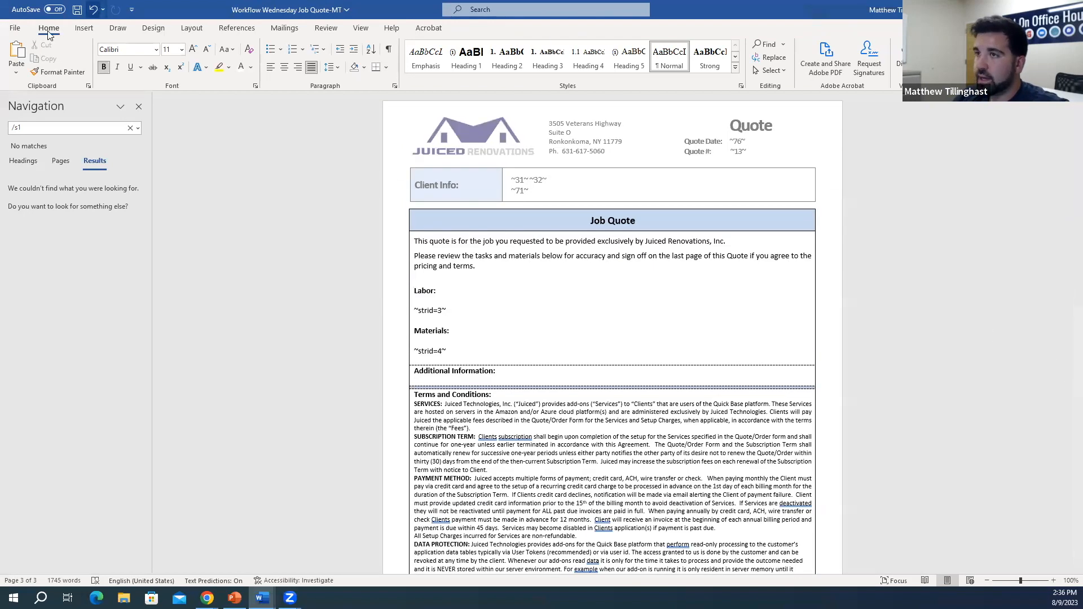
Step: Rerun the /s1 search in the Navigation pane, then clear the search results
{"action": "left_click", "coordinate": [15, 28]}
{"action": "left_click", "coordinate": [36, 180]}
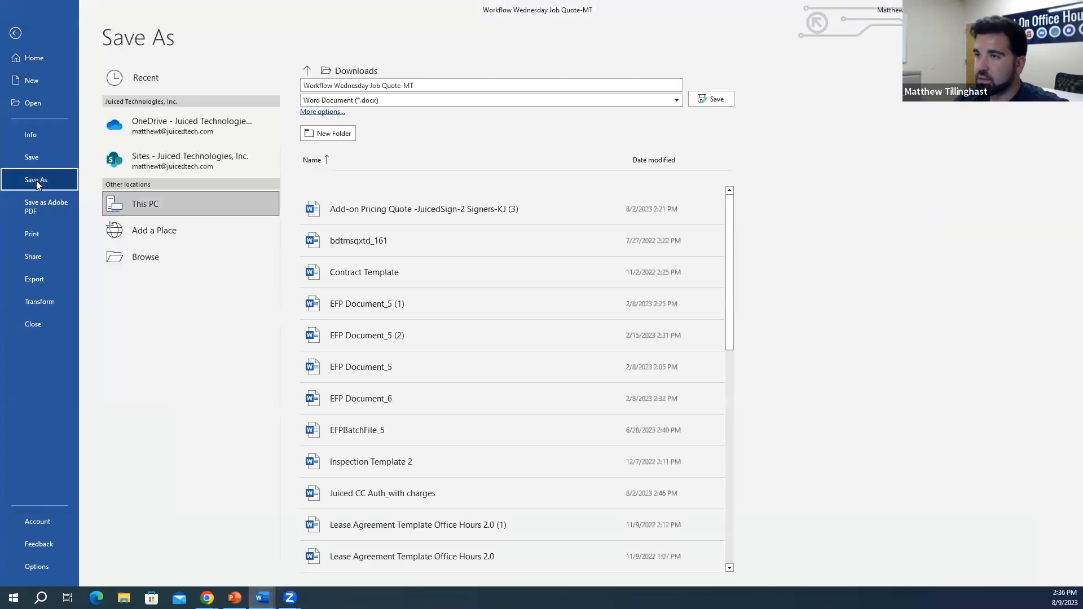
{"action": "left_click", "coordinate": [16, 34]}
{"action": "left_click", "coordinate": [77, 129]}
{"action": "key", "text": "Return"}
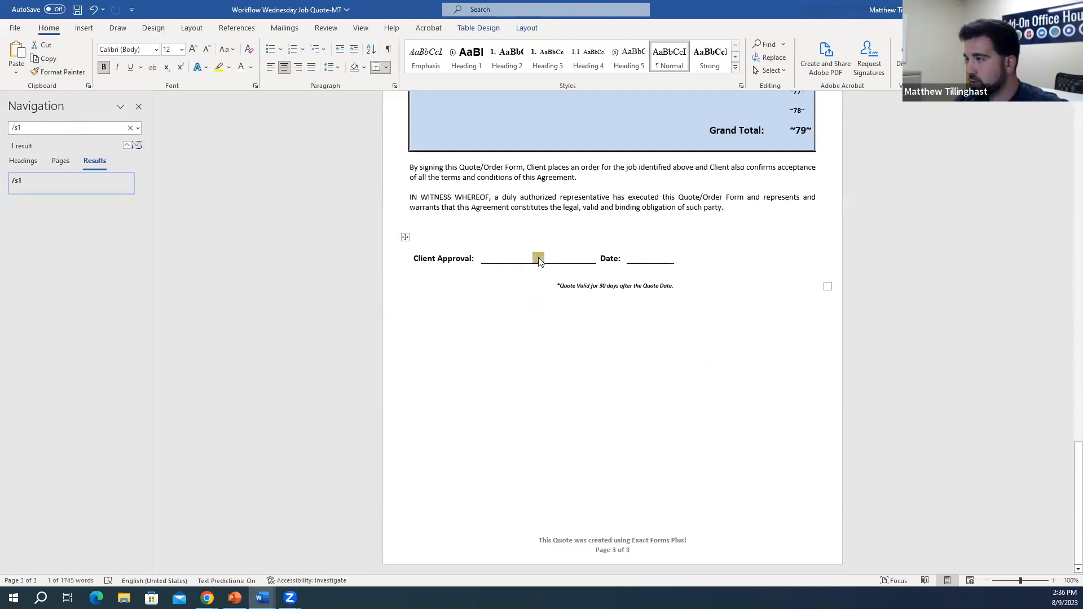
{"action": "left_click", "coordinate": [130, 130]}
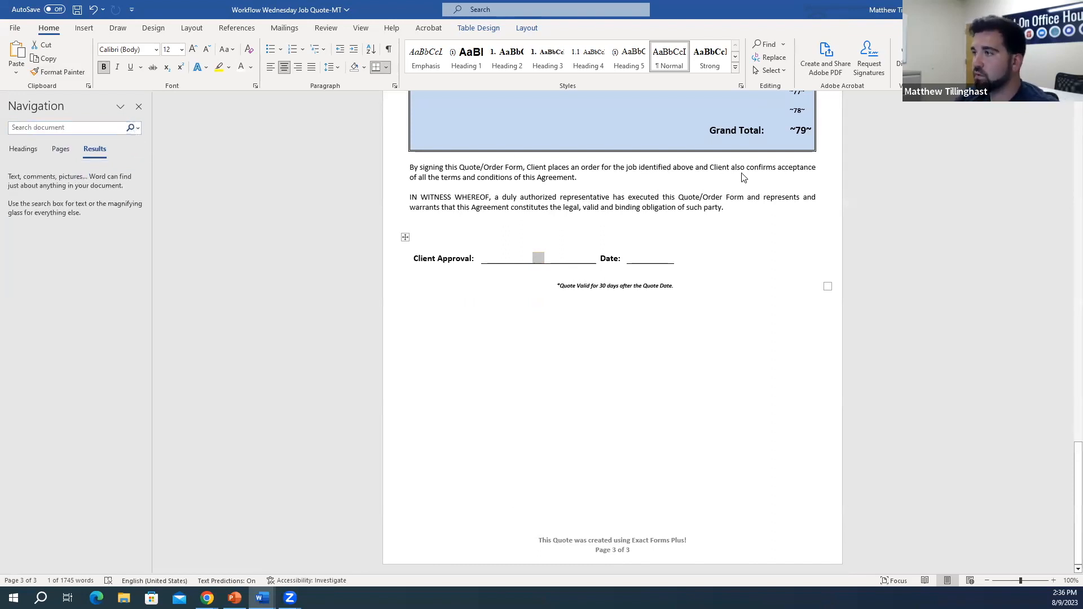
{"action": "scroll", "coordinate": [1068, 417], "scroll_direction": "up", "scroll_amount": 10}
{"action": "scroll", "coordinate": [1068, 417], "scroll_direction": "up", "scroll_amount": 15}
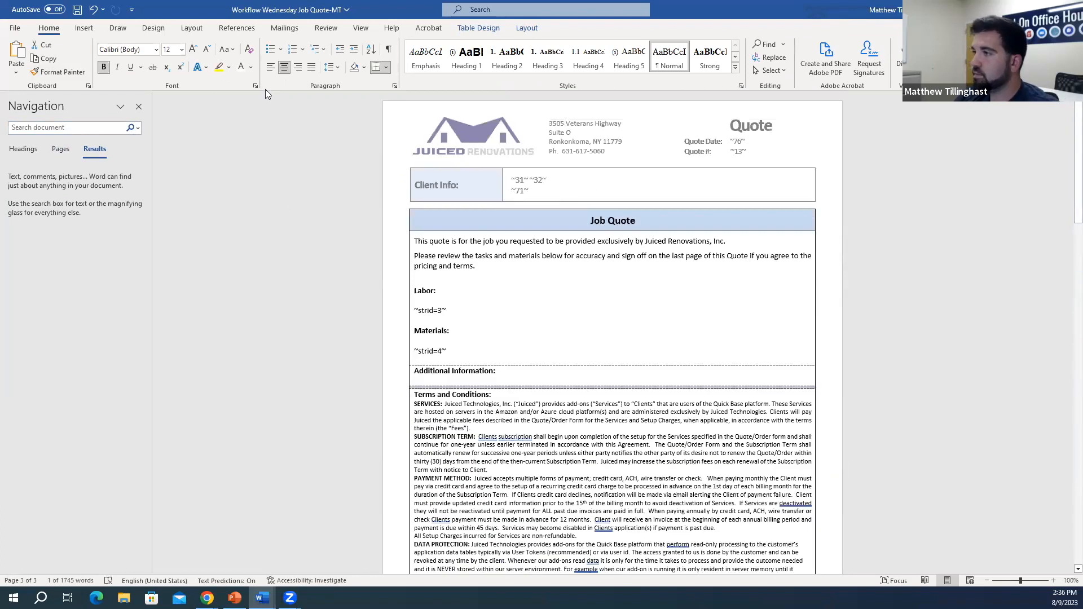
Step: Look at the File view's Save a Copy options, then return to the document unsaved
{"action": "left_click", "coordinate": [14, 28]}
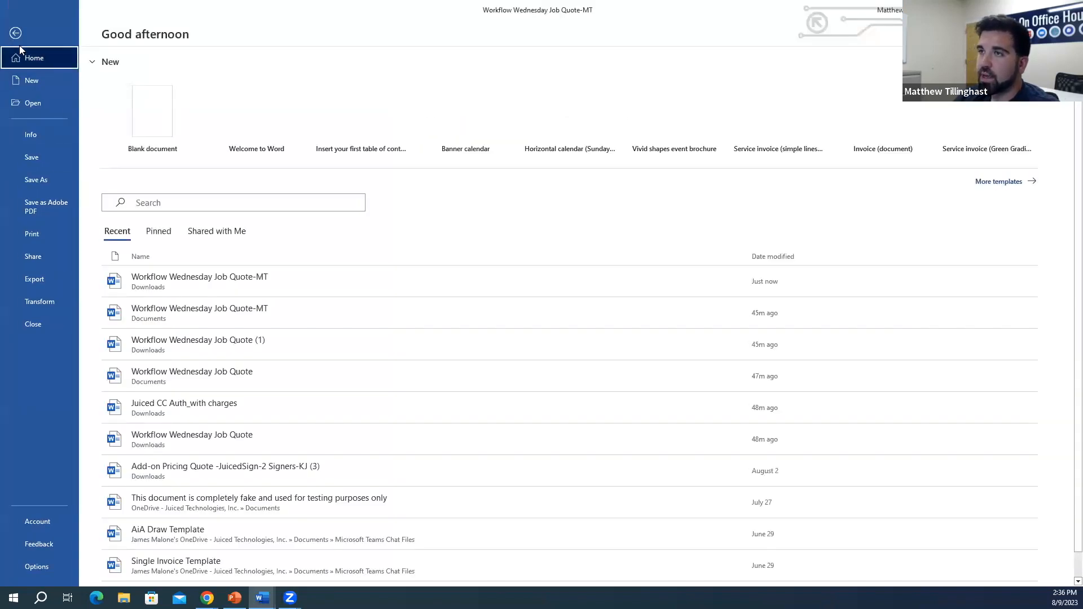
{"action": "left_click", "coordinate": [19, 35]}
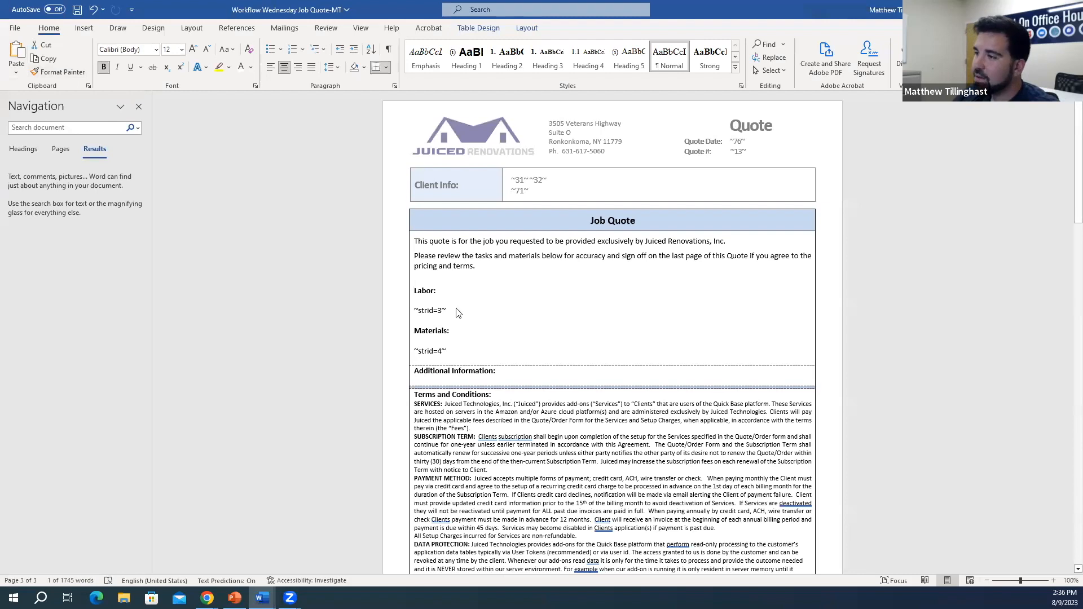
{"action": "left_click", "coordinate": [15, 28]}
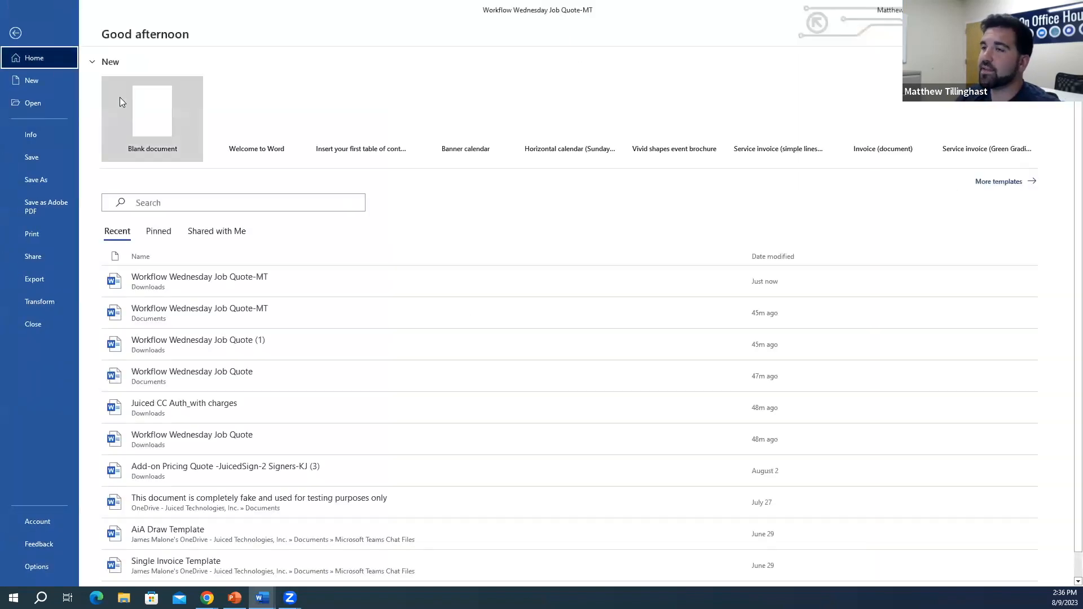
{"action": "left_click", "coordinate": [59, 180]}
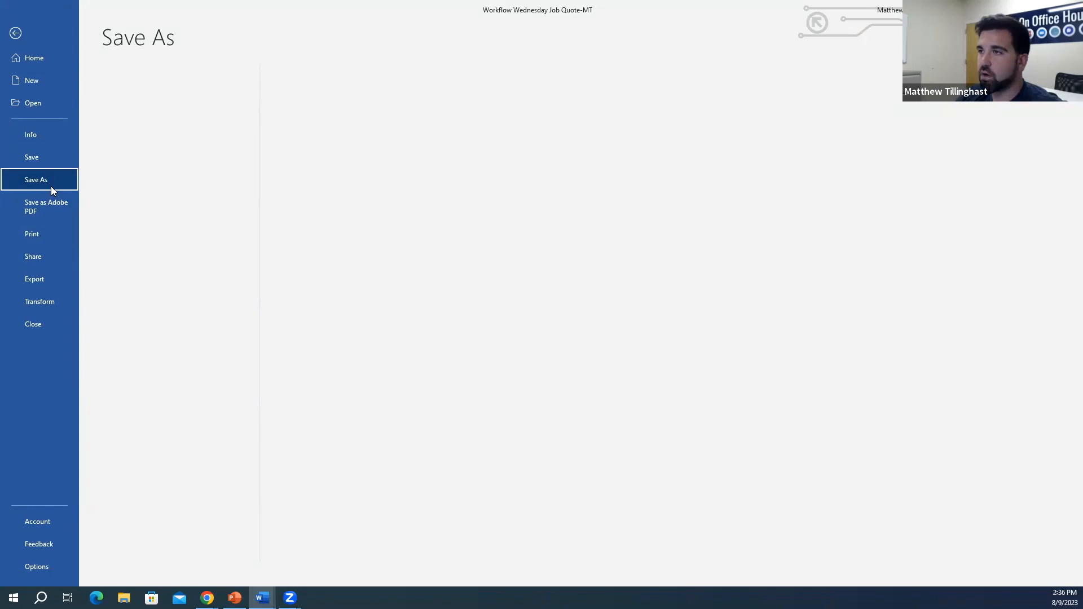
{"action": "left_click", "coordinate": [18, 40]}
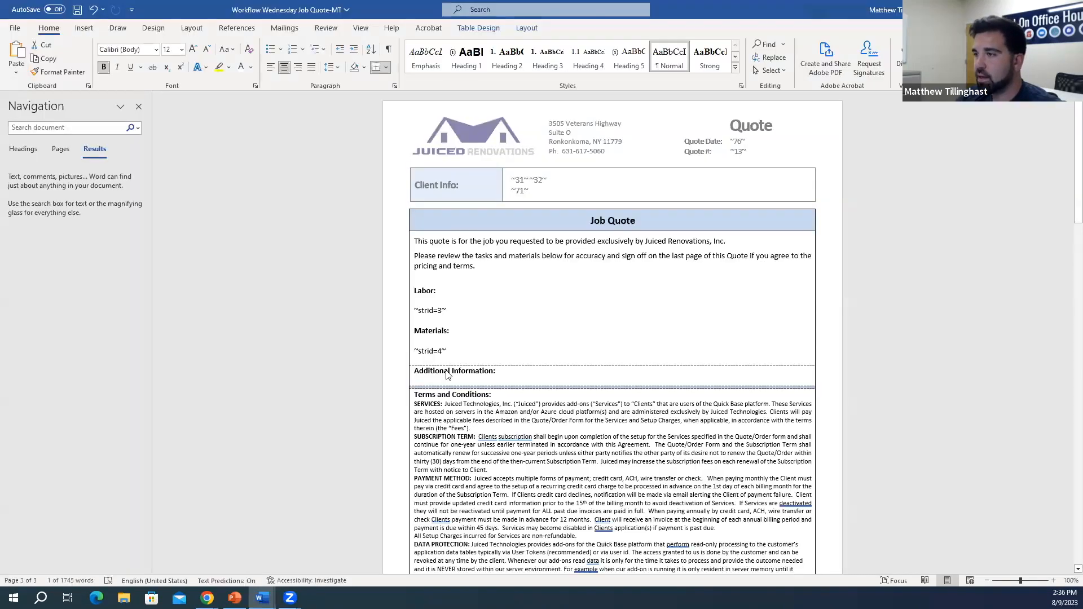
{"action": "scroll", "coordinate": [502, 397], "scroll_direction": "down", "scroll_amount": 15}
{"action": "scroll", "coordinate": [502, 397], "scroll_direction": "down", "scroll_amount": 10}
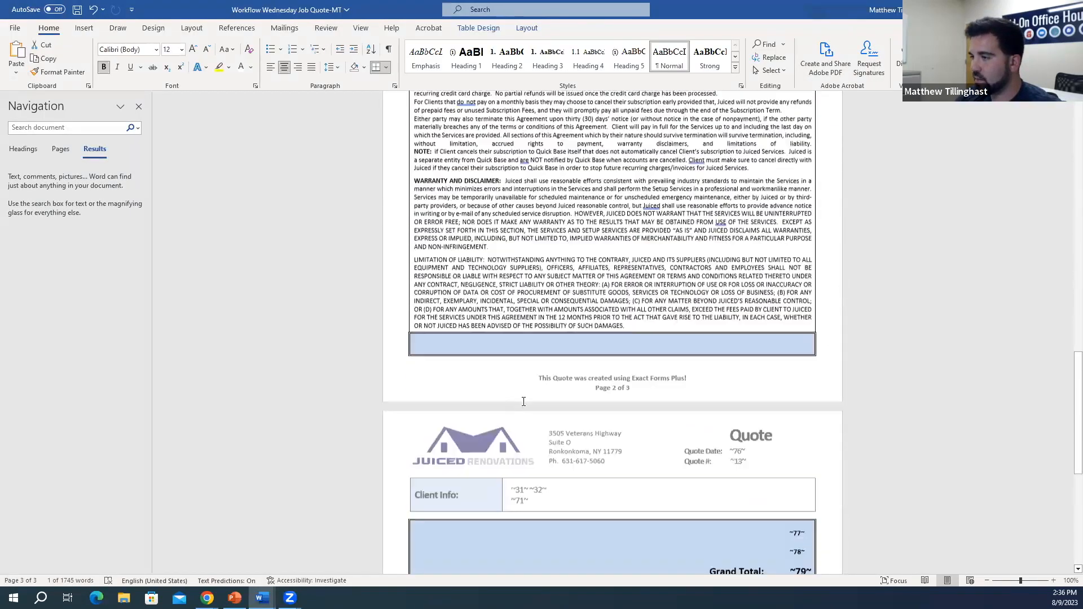
Step: Delete the /i1 tag after 'such party.' and close the Navigation pane
{"action": "left_click", "coordinate": [736, 417]}
{"action": "left_click", "coordinate": [728, 414]}
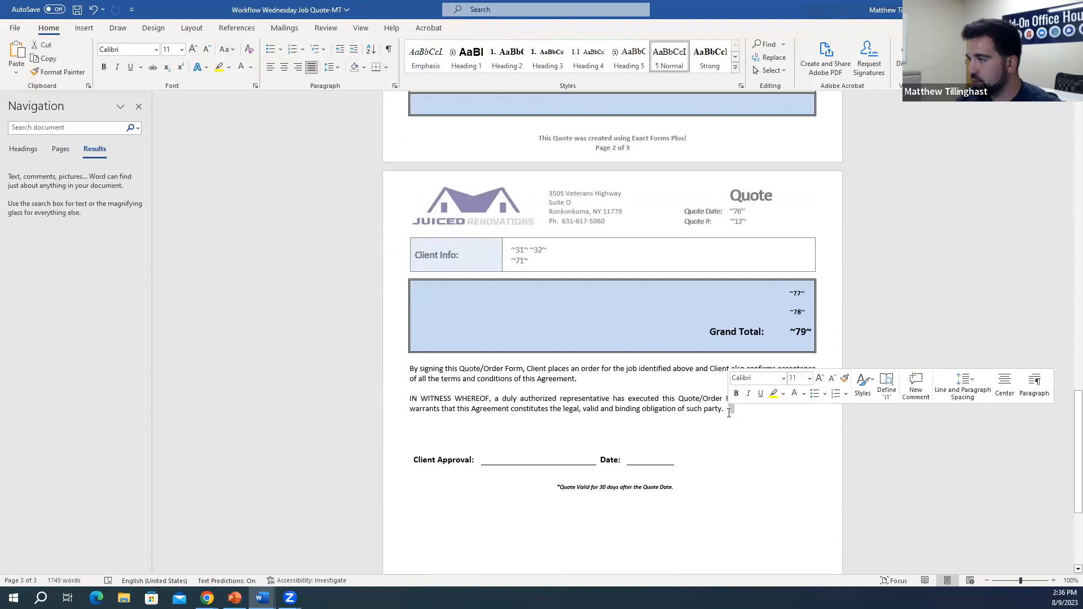
{"action": "double_click", "coordinate": [734, 410]}
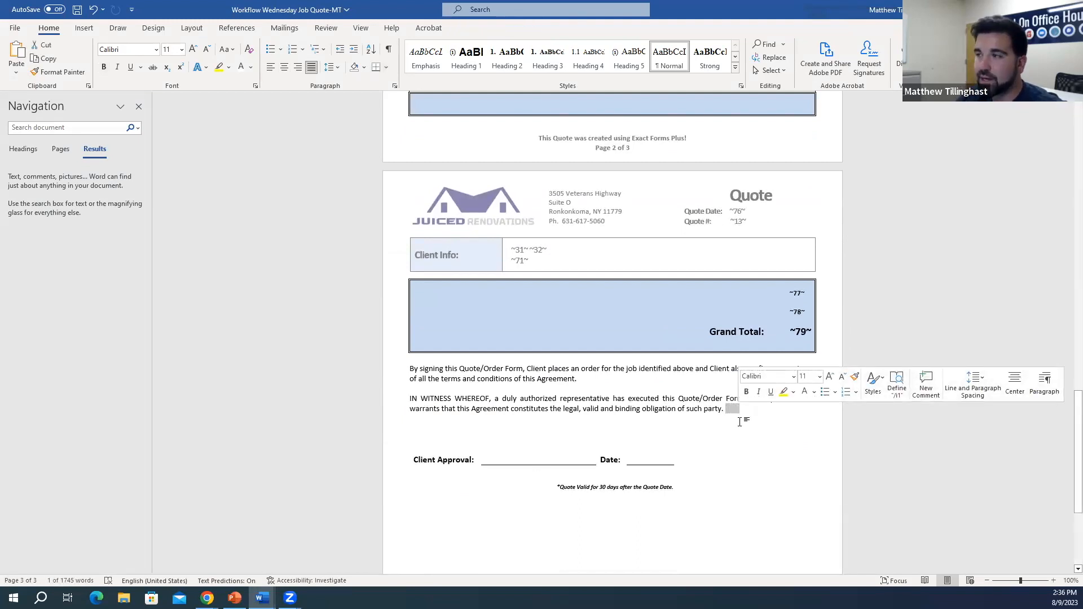
{"action": "key", "text": "Delete"}
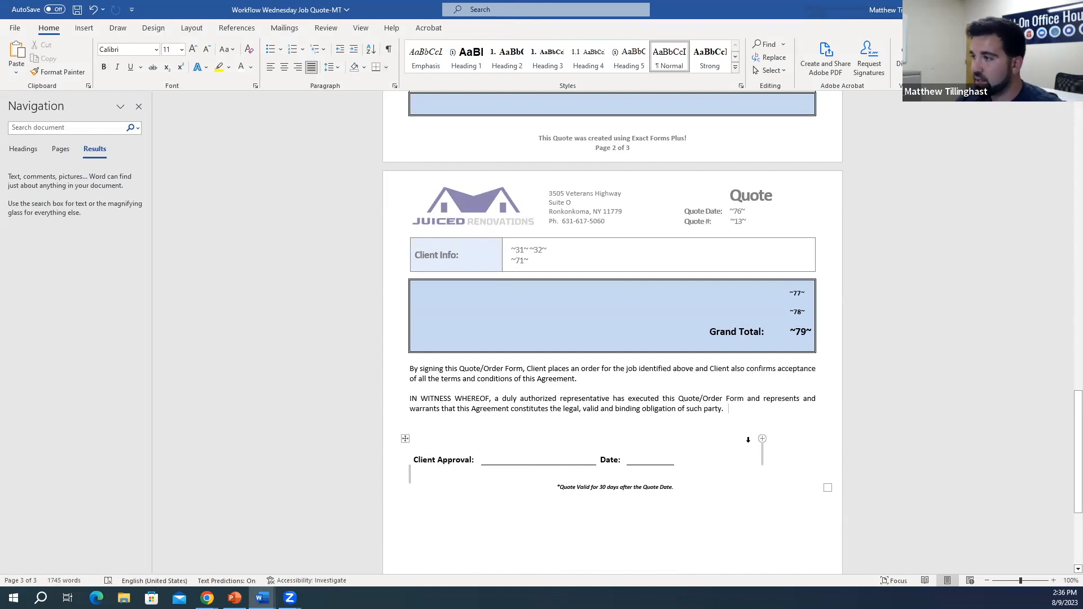
{"action": "left_click", "coordinate": [144, 109]}
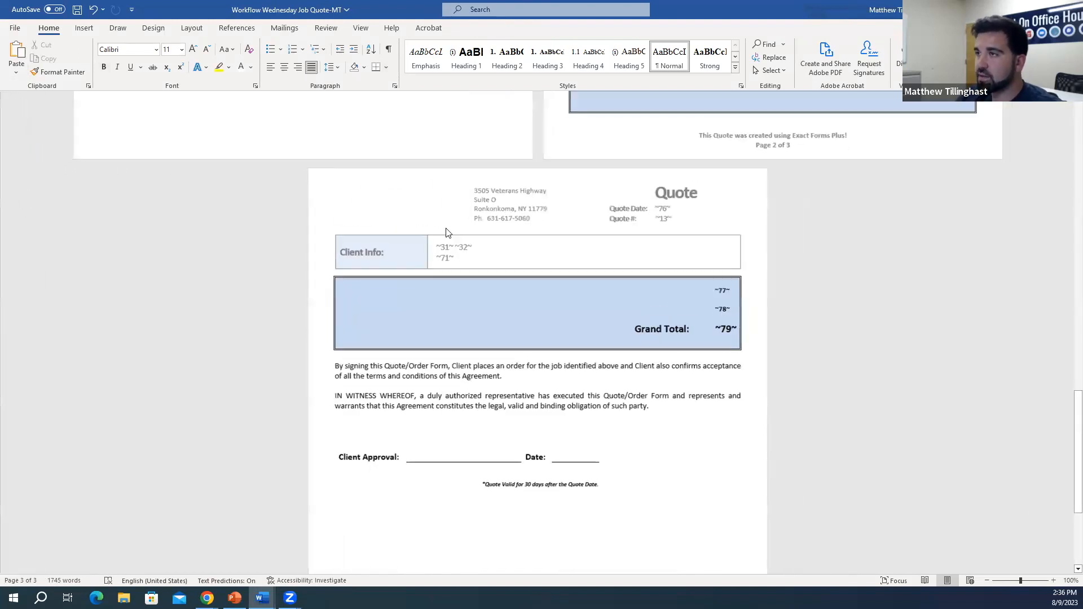
Step: Save a copy as Workflow Wednesday Job Quote-MT_wtTags in Documents and return to Quickbase
{"action": "scroll", "coordinate": [511, 303], "scroll_direction": "up", "scroll_amount": 10}
{"action": "scroll", "coordinate": [491, 358], "scroll_direction": "up", "scroll_amount": 5}
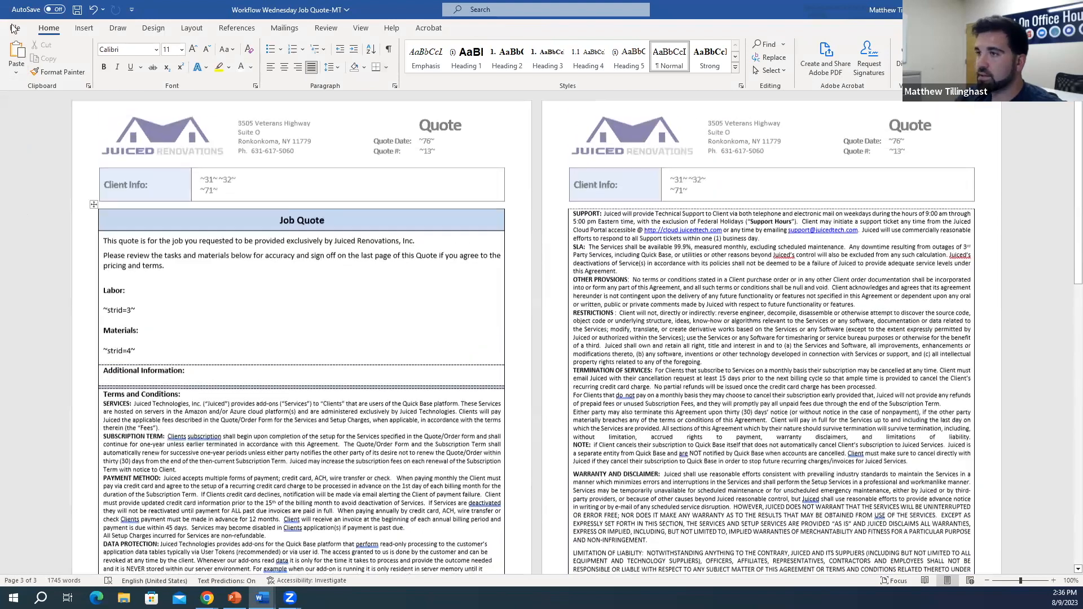
{"action": "left_click", "coordinate": [16, 29]}
{"action": "left_click", "coordinate": [53, 180]}
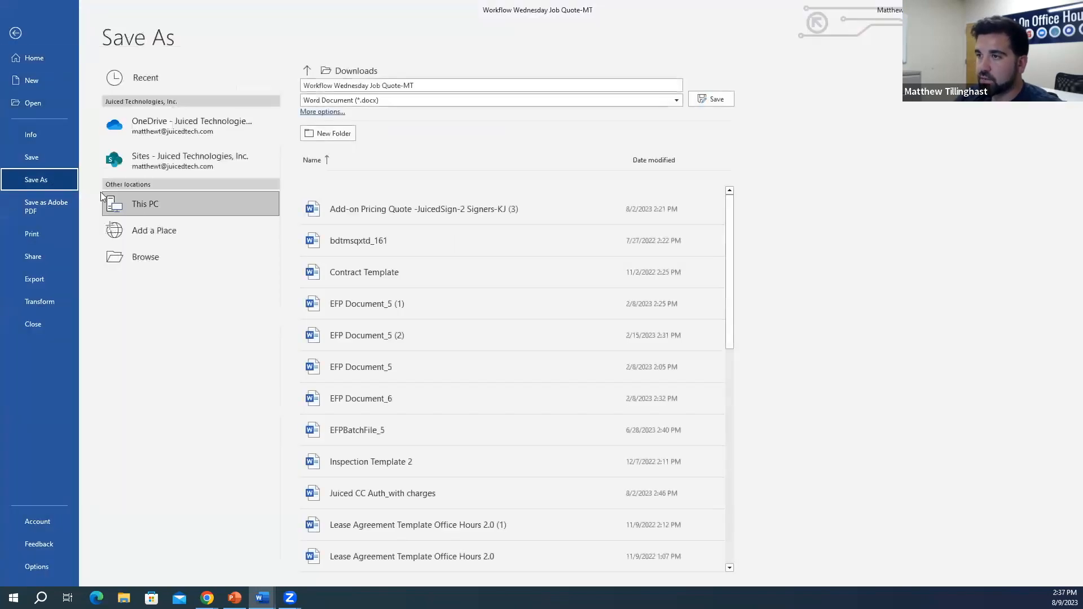
{"action": "left_click", "coordinate": [202, 254]}
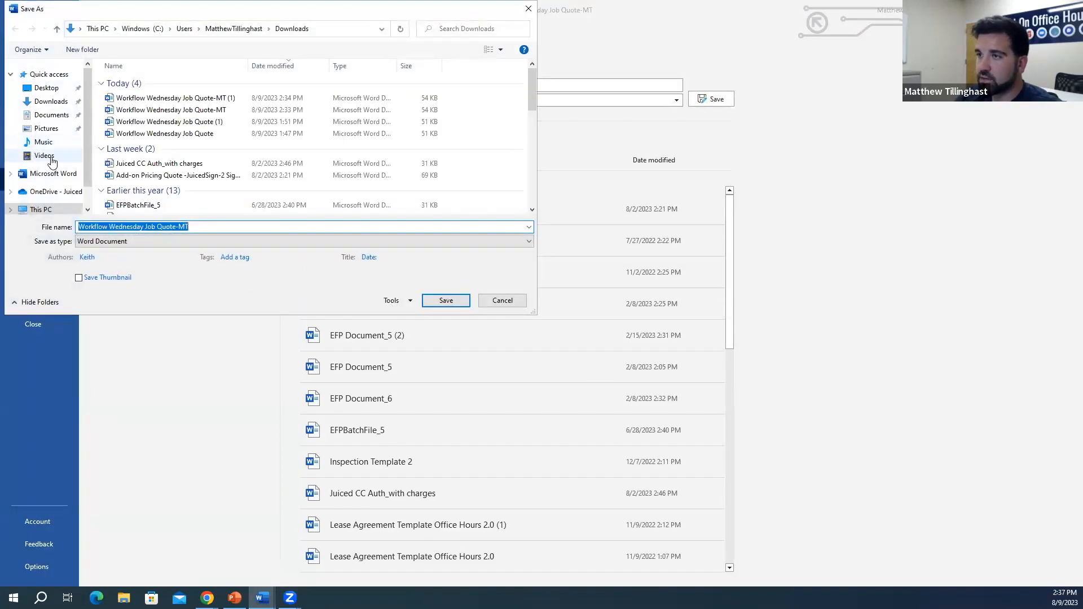
{"action": "left_click", "coordinate": [51, 114]}
{"action": "double_click", "coordinate": [222, 228]}
{"action": "left_click", "coordinate": [222, 228]}
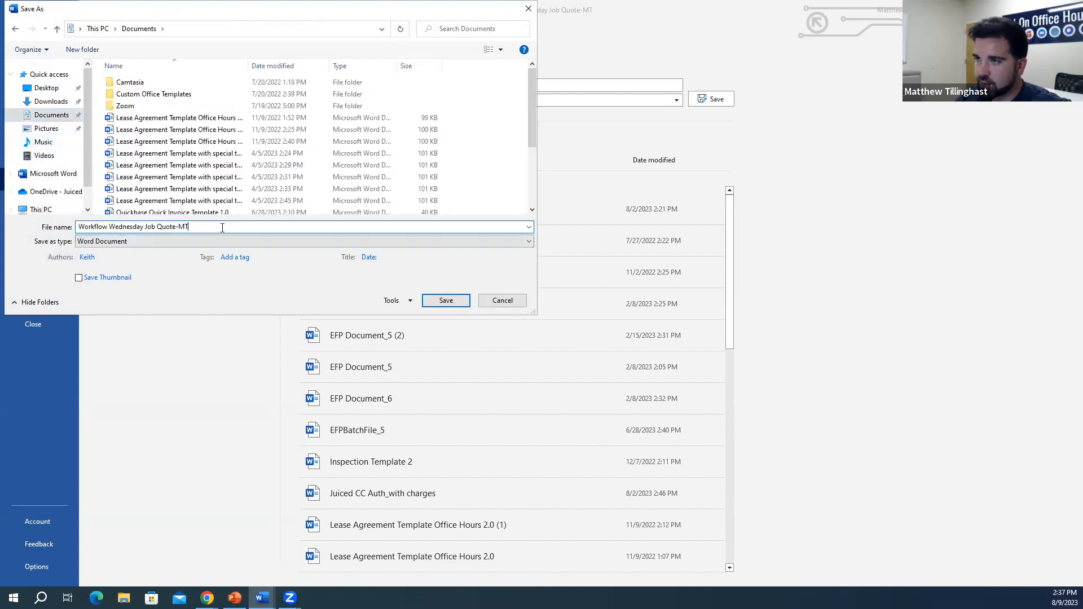
{"action": "type", "text": "_wtTags"}
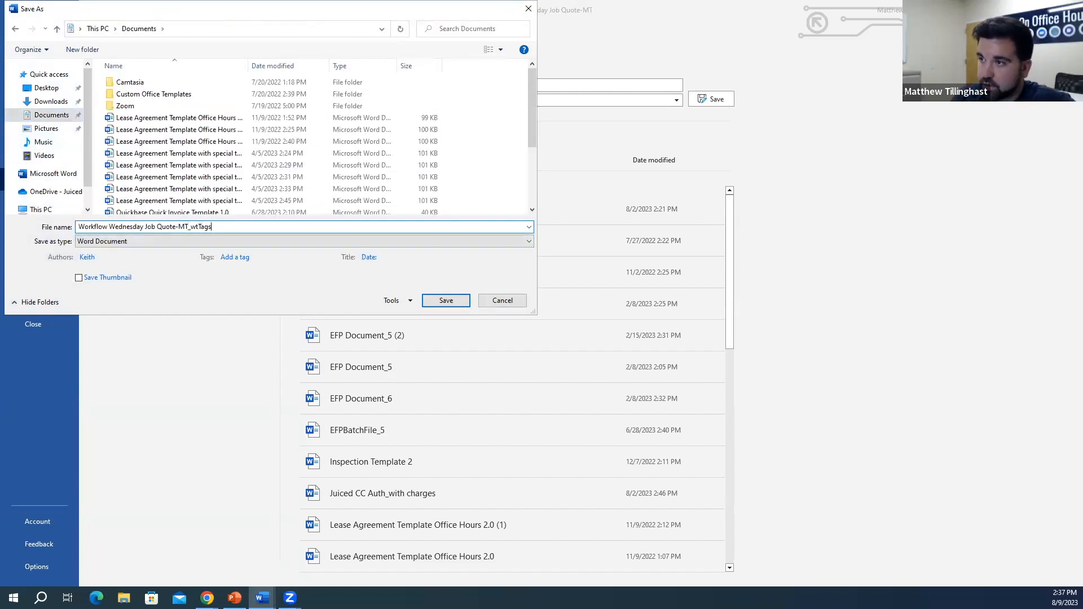
{"action": "key", "text": "Return"}
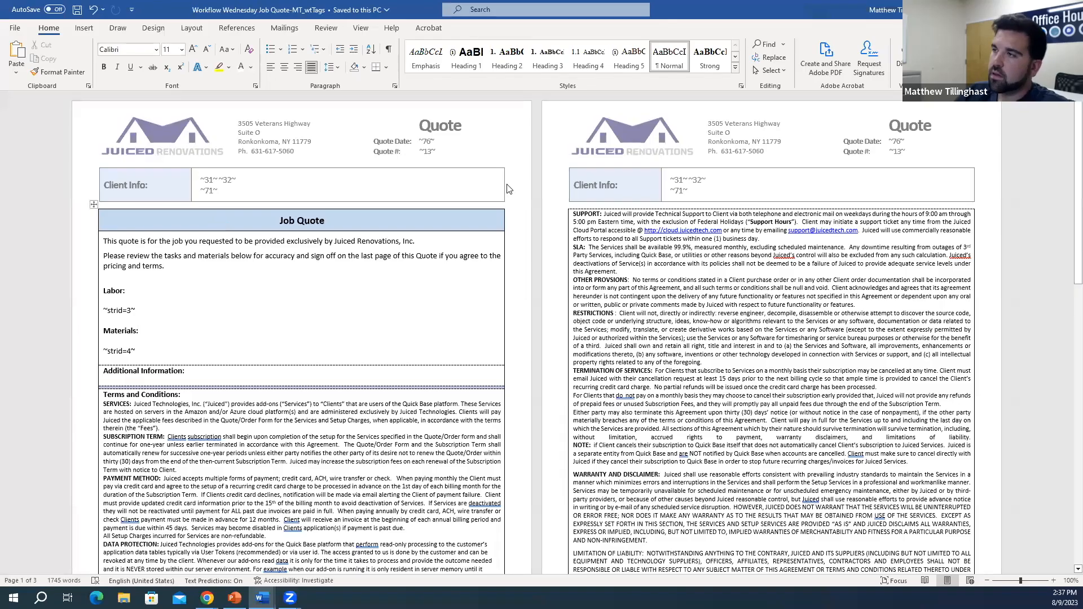
{"action": "key", "text": "alt+Tab"}
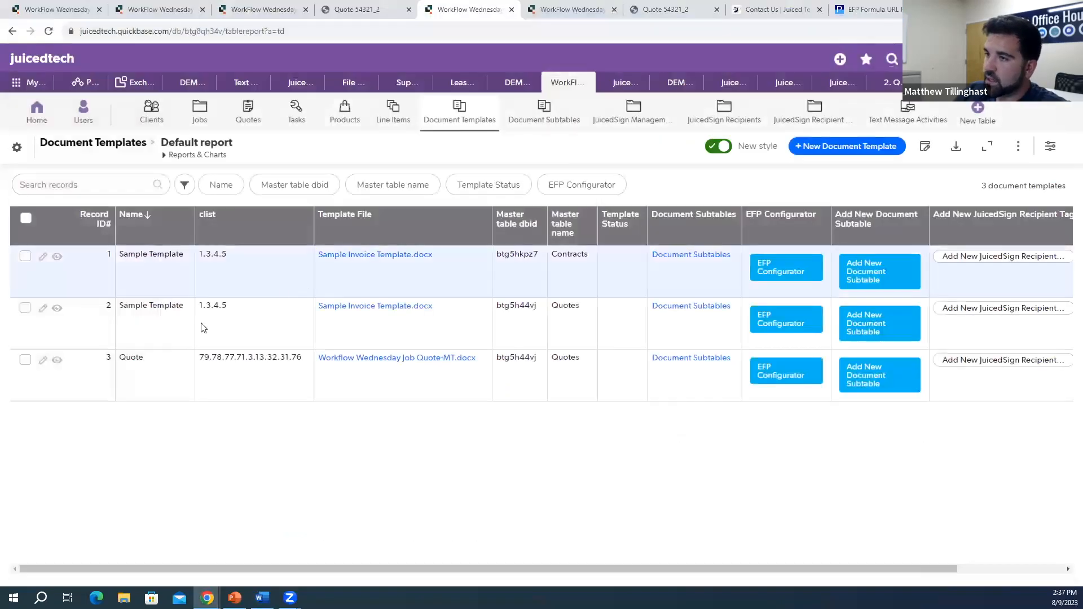
Step: Replace Quote template #3's file with Workflow Wednesday Job Quote-MT_wtTags.docx (54.02 KB) and save the record
{"action": "left_click", "coordinate": [43, 361]}
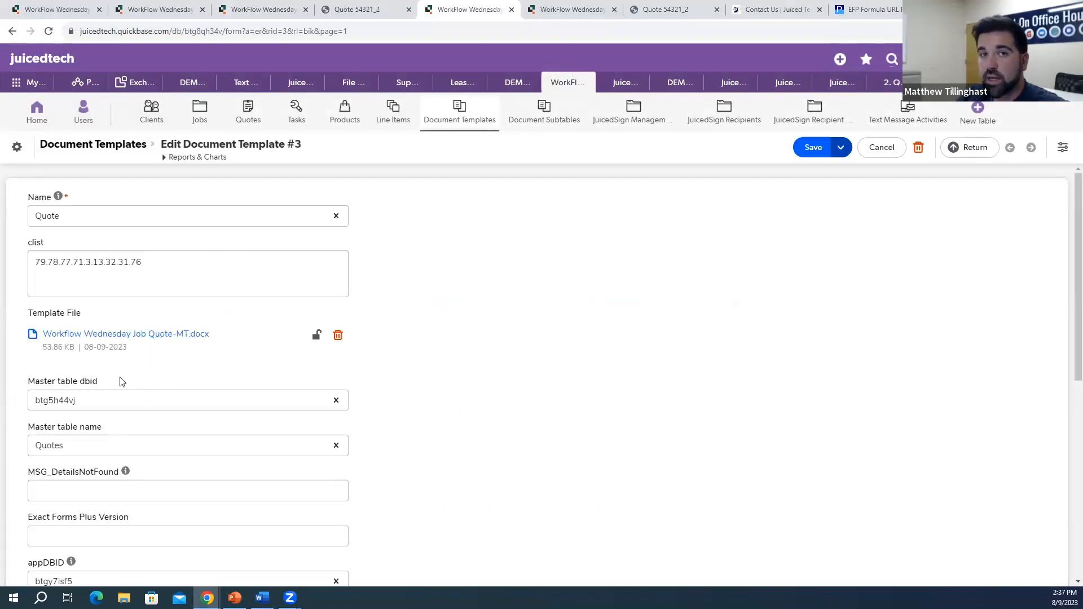
{"action": "left_click", "coordinate": [123, 597]}
{"action": "left_click_drag", "start_coordinate": [482, 215], "coordinate": [121, 348]}
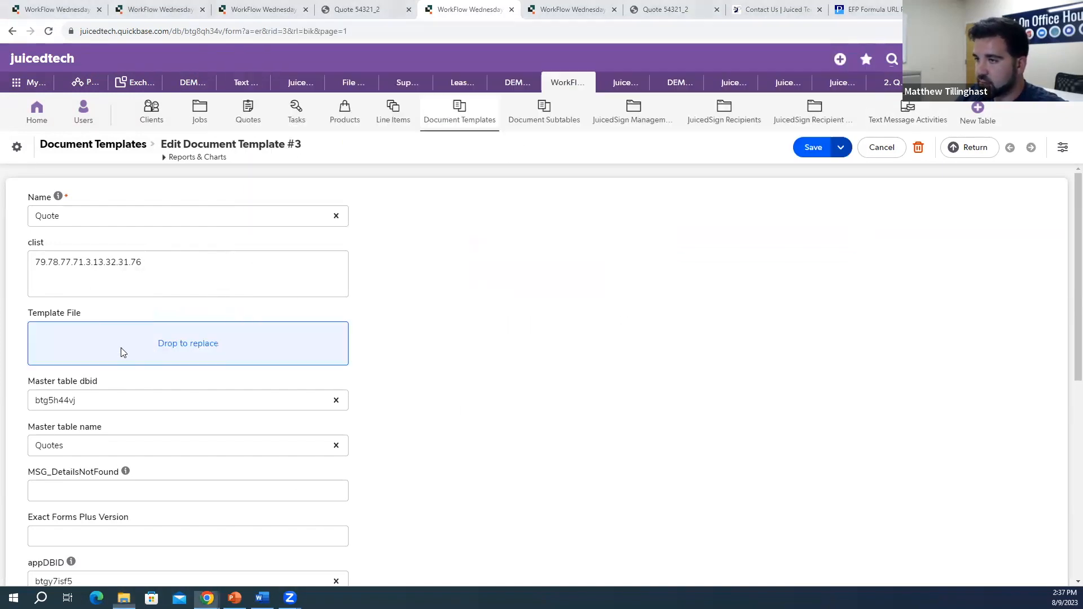
{"action": "left_click", "coordinate": [628, 361]}
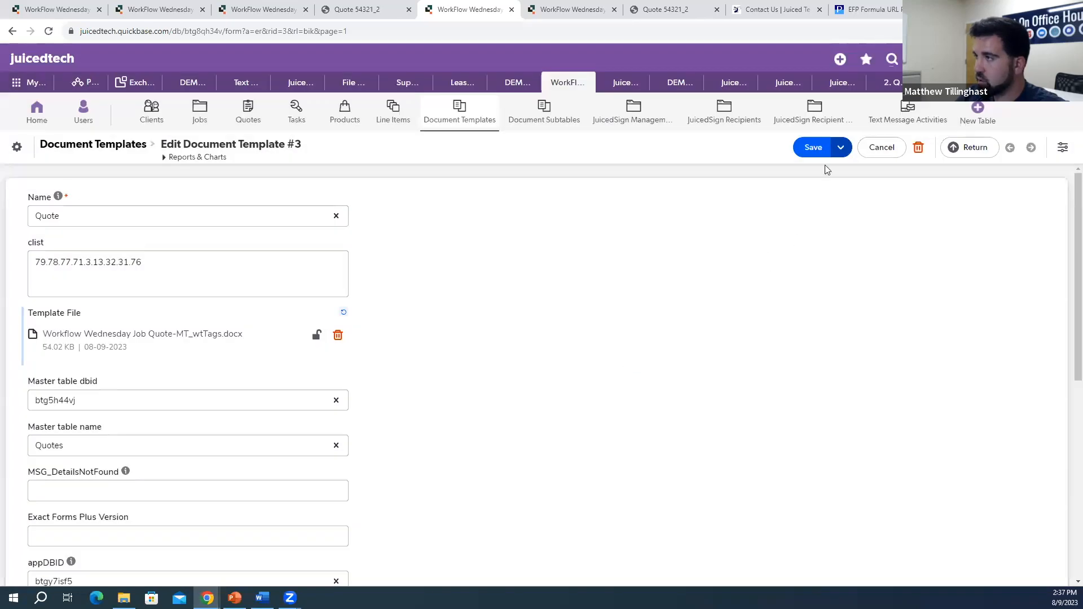
{"action": "left_click", "coordinate": [813, 147]}
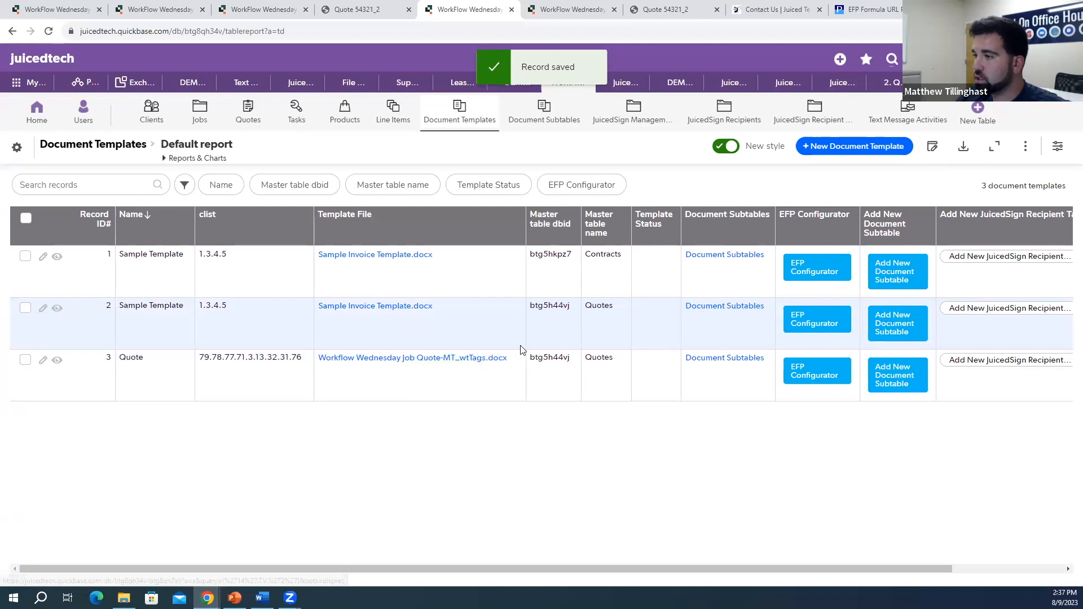
{"action": "left_click", "coordinate": [57, 360]}
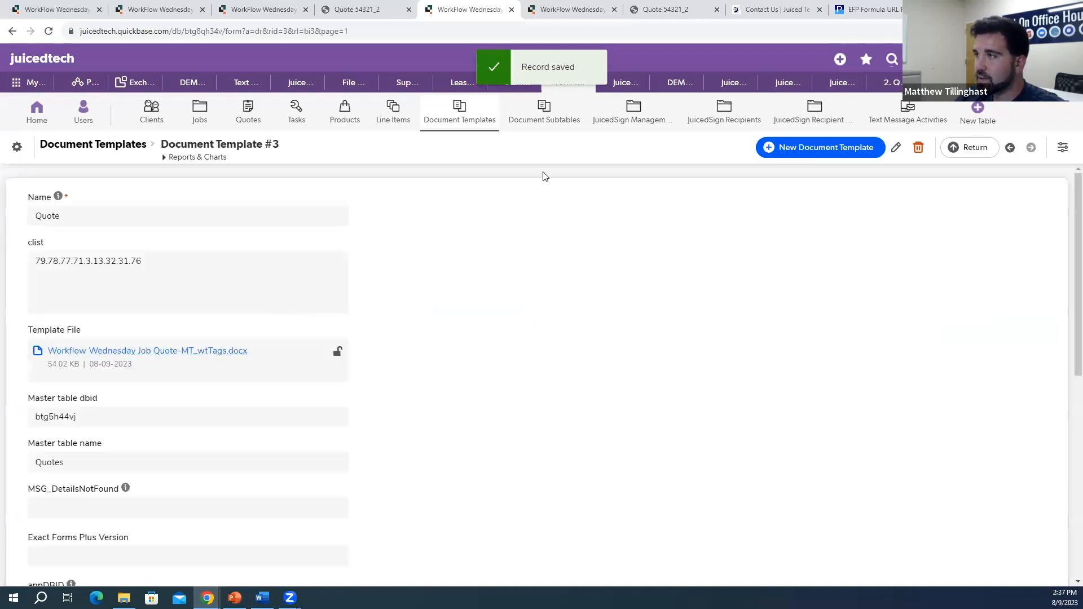
{"action": "scroll", "coordinate": [474, 254], "scroll_direction": "down", "scroll_amount": 10}
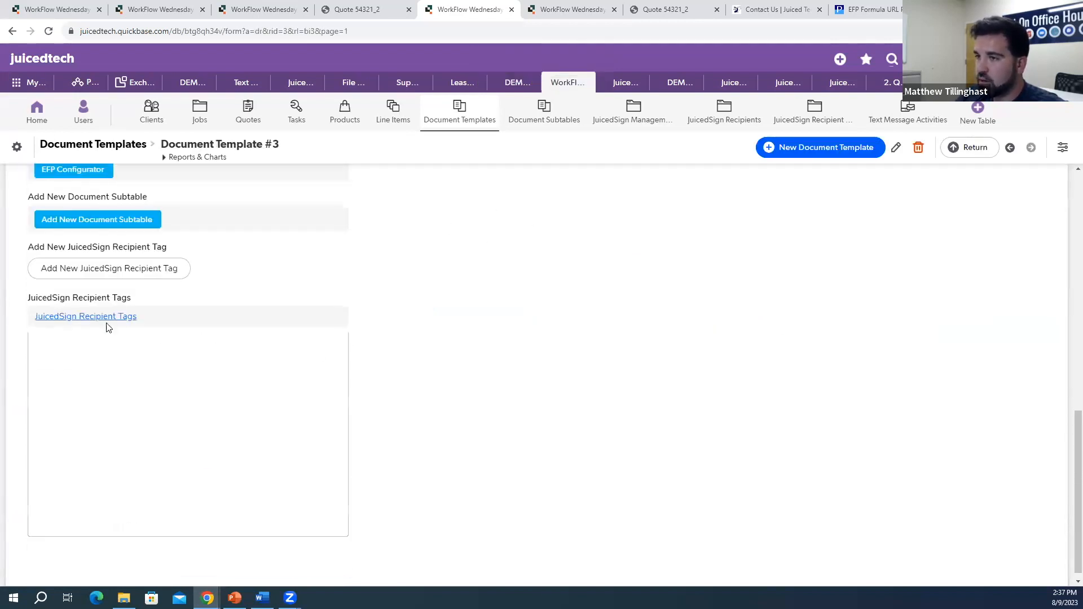
Step: Open the template's JuicedSign Recipient Tags list
{"action": "left_click", "coordinate": [106, 320]}
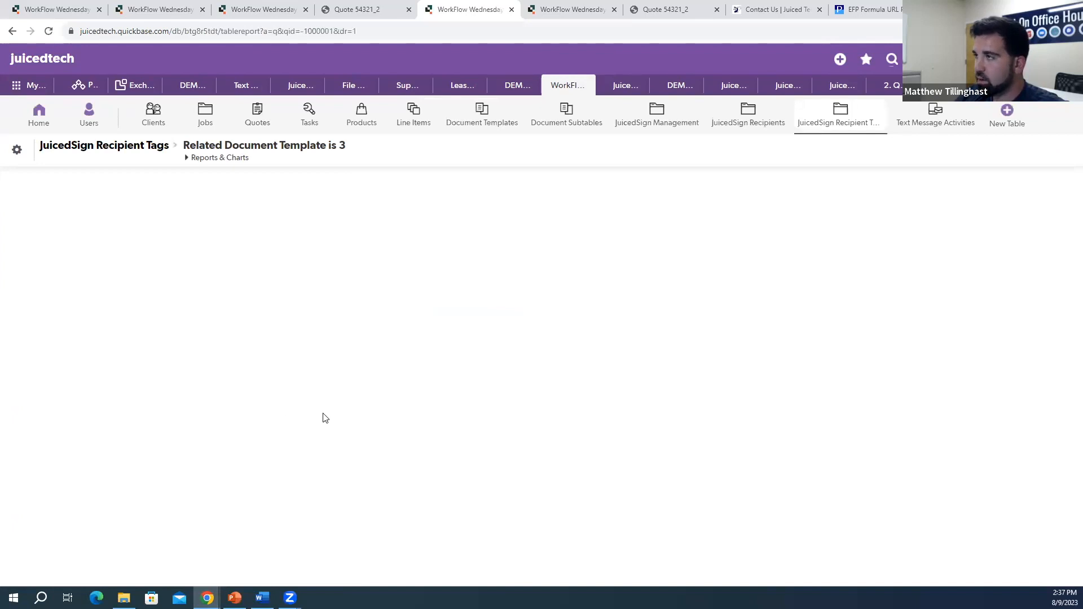
{"action": "left_click_drag", "start_coordinate": [727, 316], "coordinate": [755, 318]}
{"action": "left_click", "coordinate": [751, 320]}
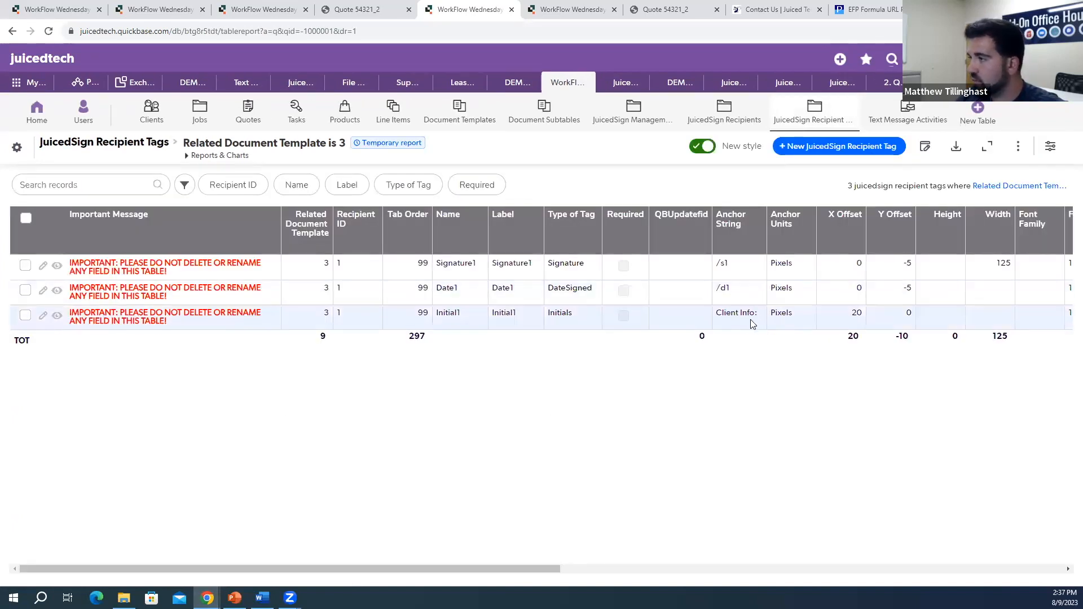
Step: Change the Initial1 tag's anchor string from 'Client Info:' to /i1, save, and reload Quote #2
{"action": "left_click", "coordinate": [43, 315]}
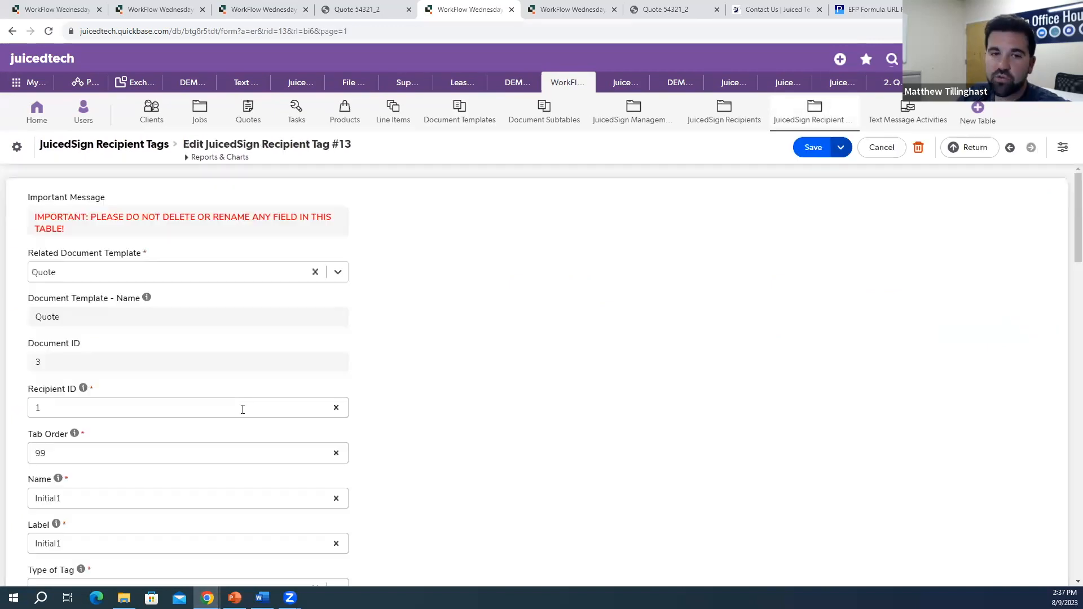
{"action": "scroll", "coordinate": [312, 399], "scroll_direction": "down", "scroll_amount": 9}
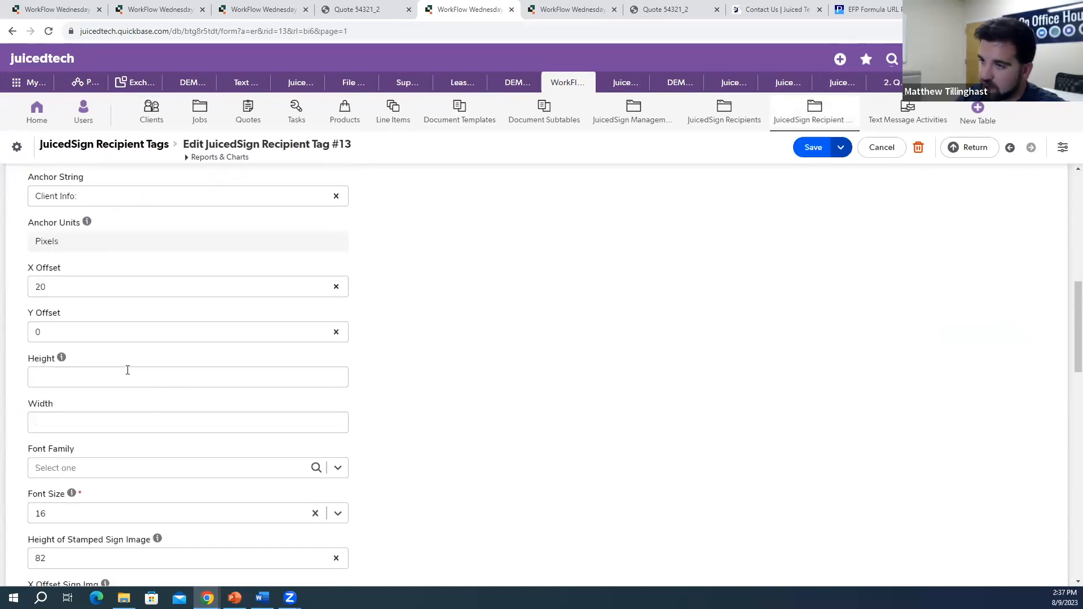
{"action": "scroll", "coordinate": [88, 322], "scroll_direction": "down", "scroll_amount": 1}
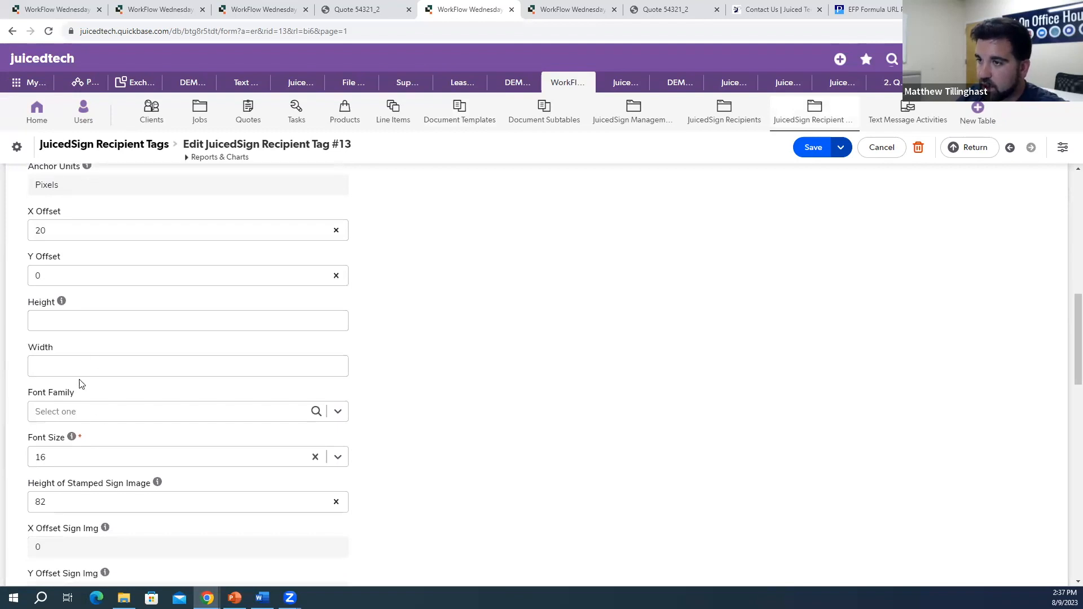
{"action": "scroll", "coordinate": [80, 381], "scroll_direction": "up", "scroll_amount": 3}
{"action": "scroll", "coordinate": [83, 382], "scroll_direction": "down", "scroll_amount": 1}
{"action": "scroll", "coordinate": [86, 385], "scroll_direction": "up", "scroll_amount": 1}
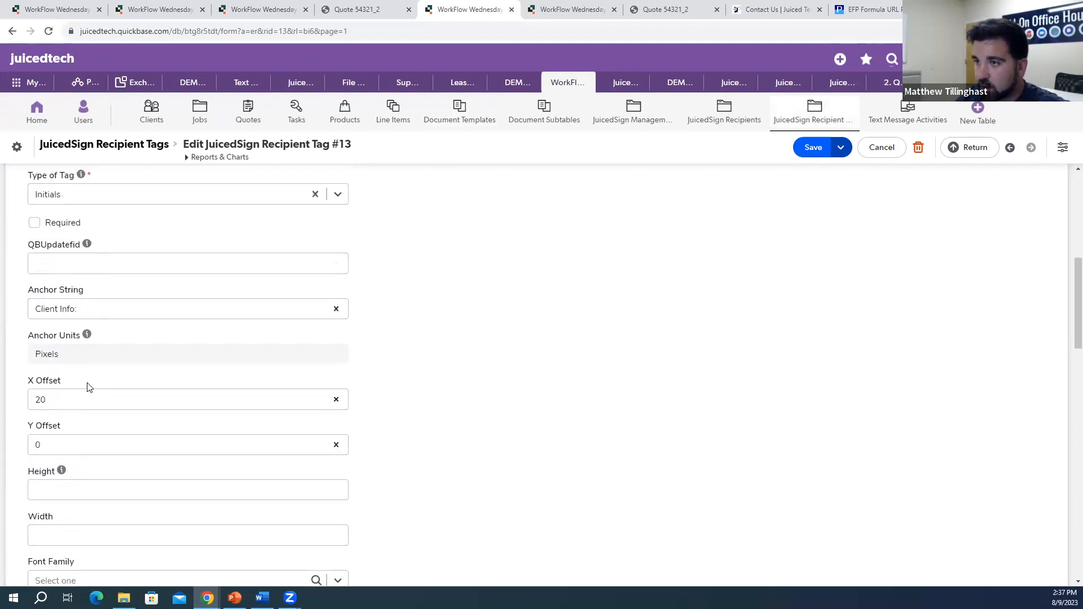
{"action": "left_click_drag", "start_coordinate": [83, 311], "coordinate": [24, 320]}
{"action": "key", "text": "BackSpace"}
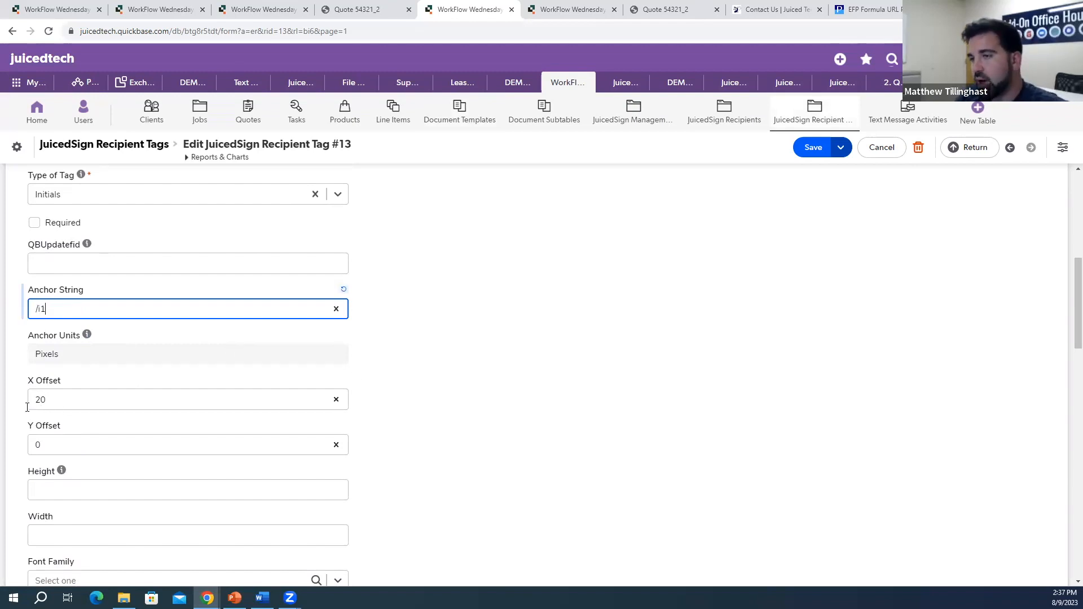
{"action": "left_click", "coordinate": [814, 154]}
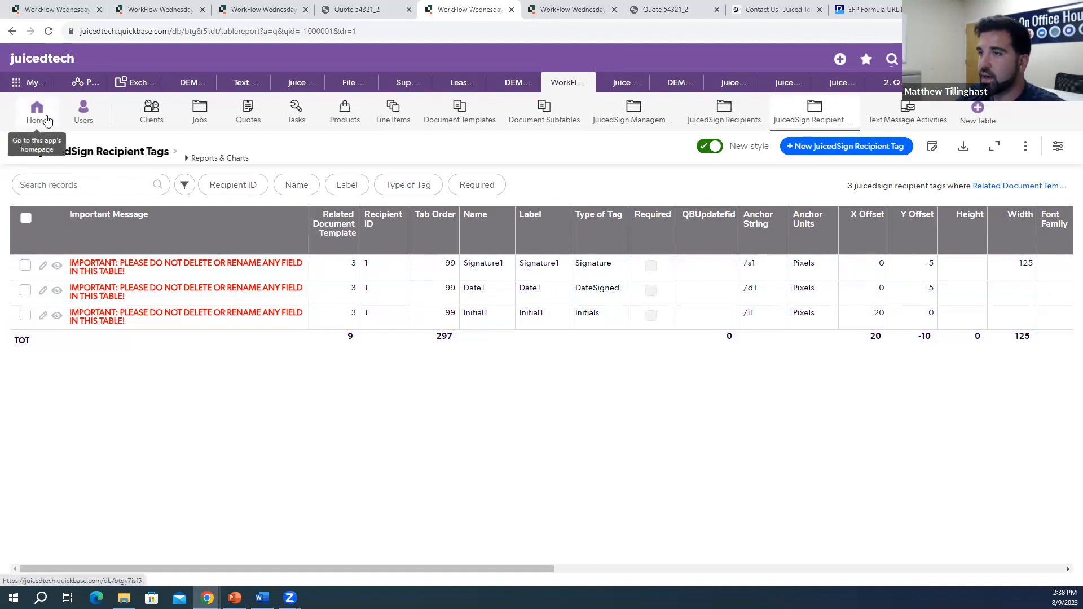
{"action": "left_click", "coordinate": [264, 9]}
{"action": "left_click", "coordinate": [50, 31]}
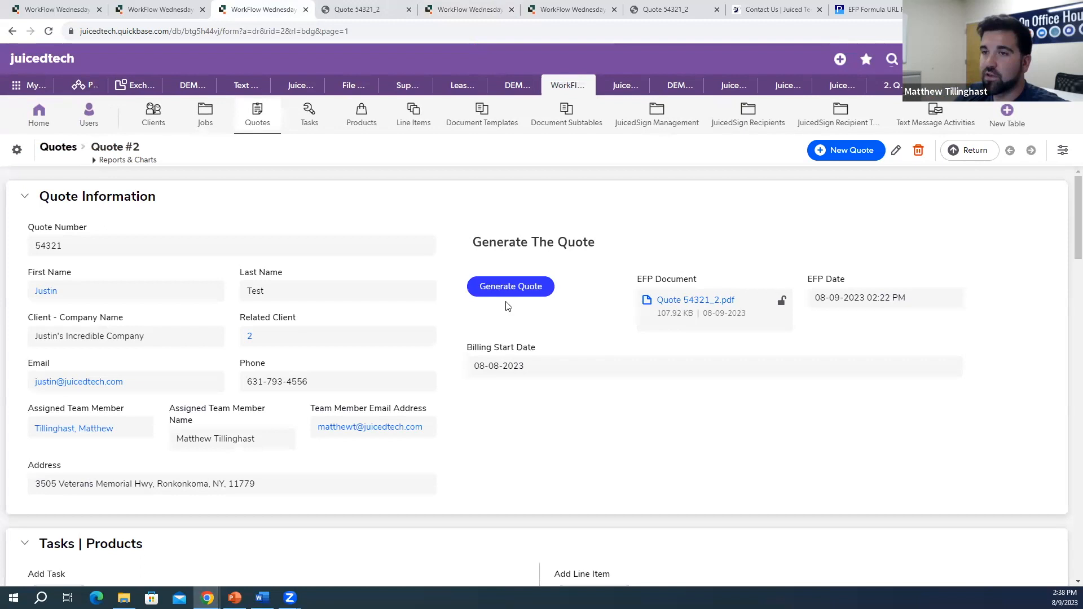
Step: Generate a fresh quote PDF and verify the /s1 anchor beside Client Approval on page 3
{"action": "left_click", "coordinate": [510, 294]}
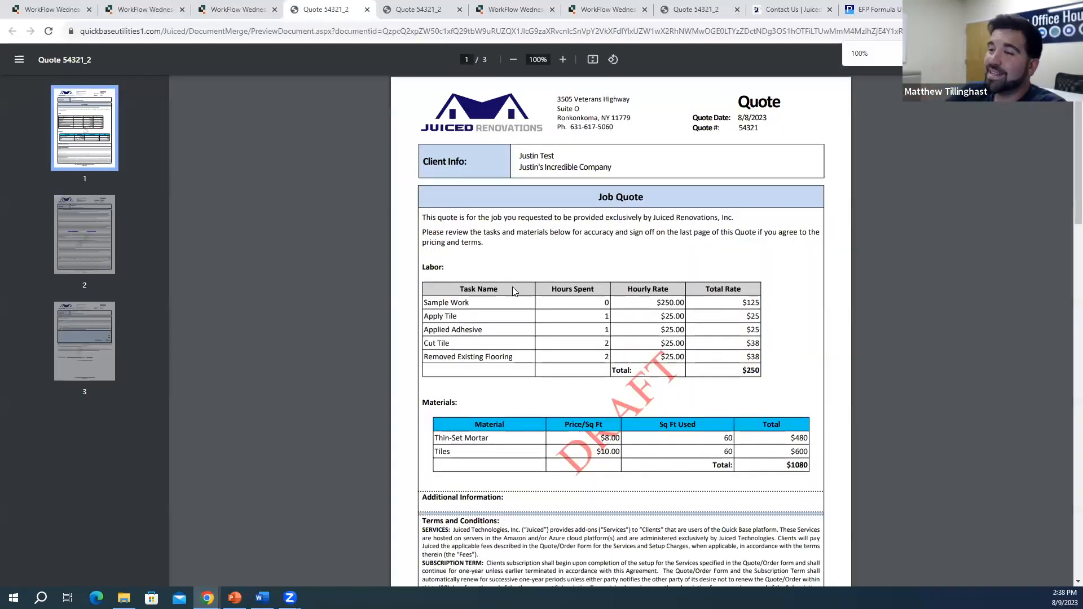
{"action": "left_click", "coordinate": [65, 316]}
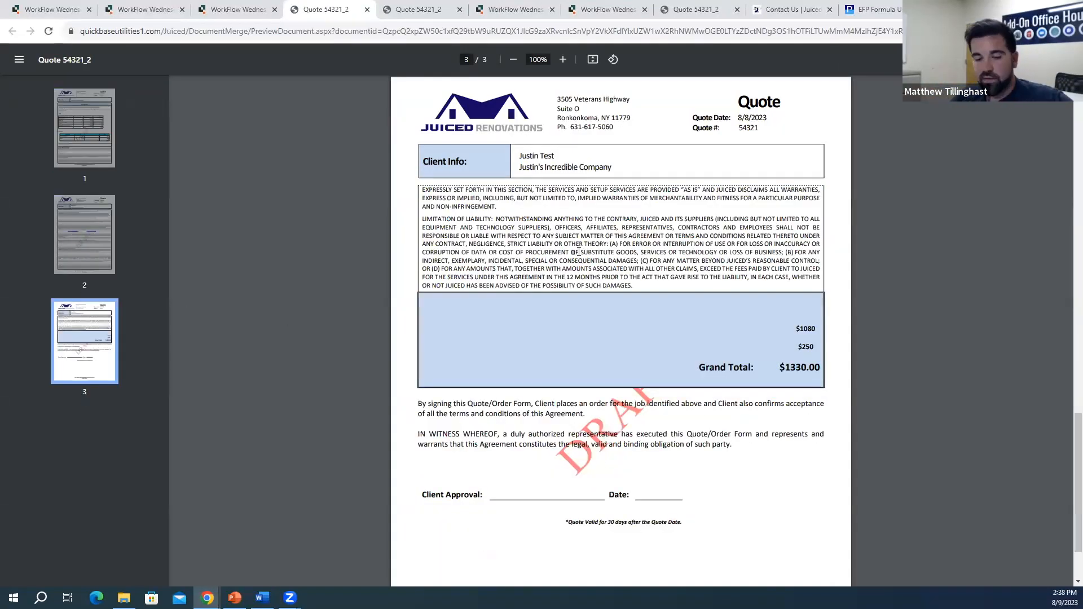
{"action": "key", "text": "ctrl+f"}
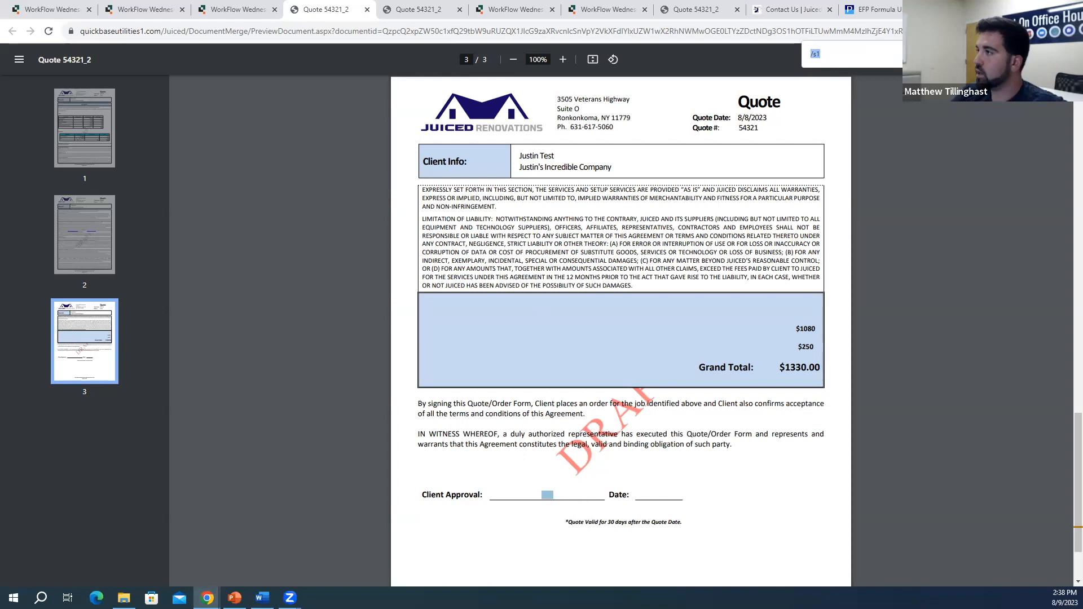
{"action": "key", "text": "Escape"}
{"action": "left_click", "coordinate": [260, 9]}
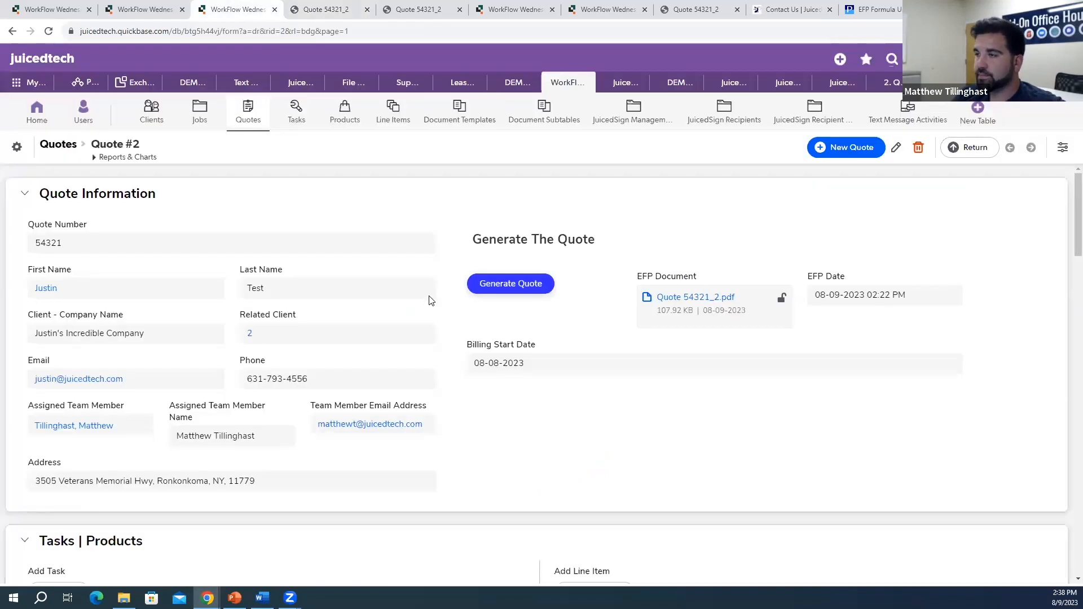
{"action": "scroll", "coordinate": [430, 301], "scroll_direction": "down", "scroll_amount": 9}
Step: Preview the Quote 54321 e-signature agreement and send it to JuicedSign for signing
{"action": "left_click", "coordinate": [48, 32]}
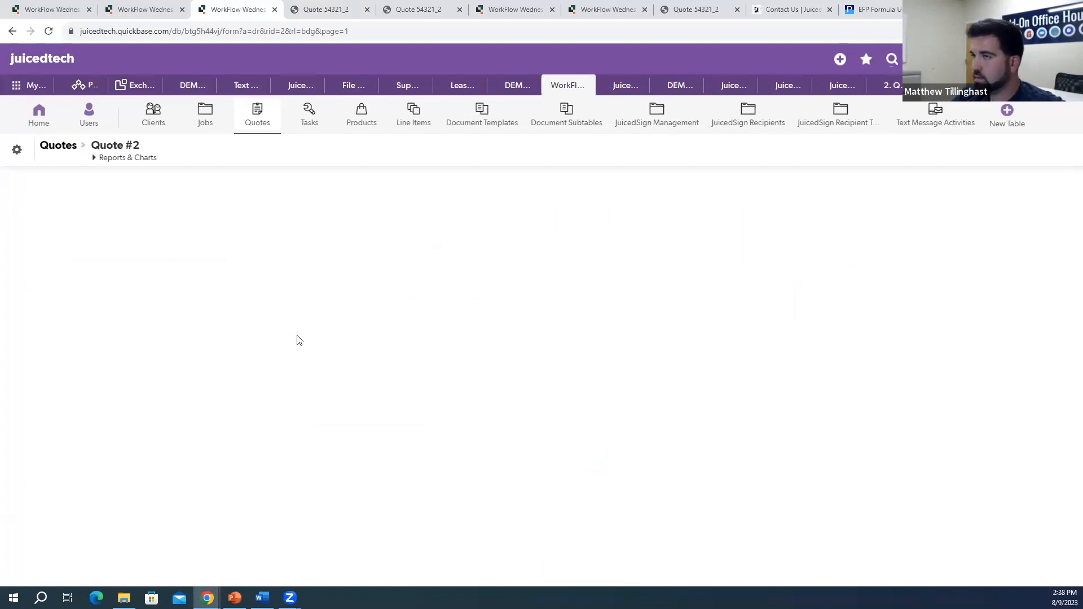
{"action": "scroll", "coordinate": [299, 341], "scroll_direction": "down", "scroll_amount": 10}
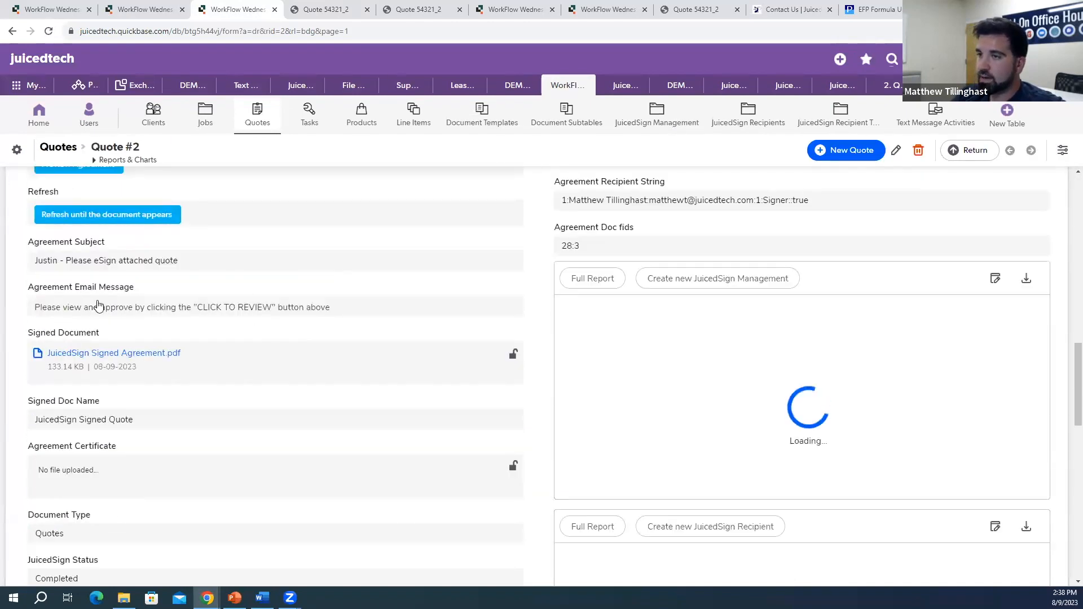
{"action": "scroll", "coordinate": [97, 306], "scroll_direction": "up", "scroll_amount": 3}
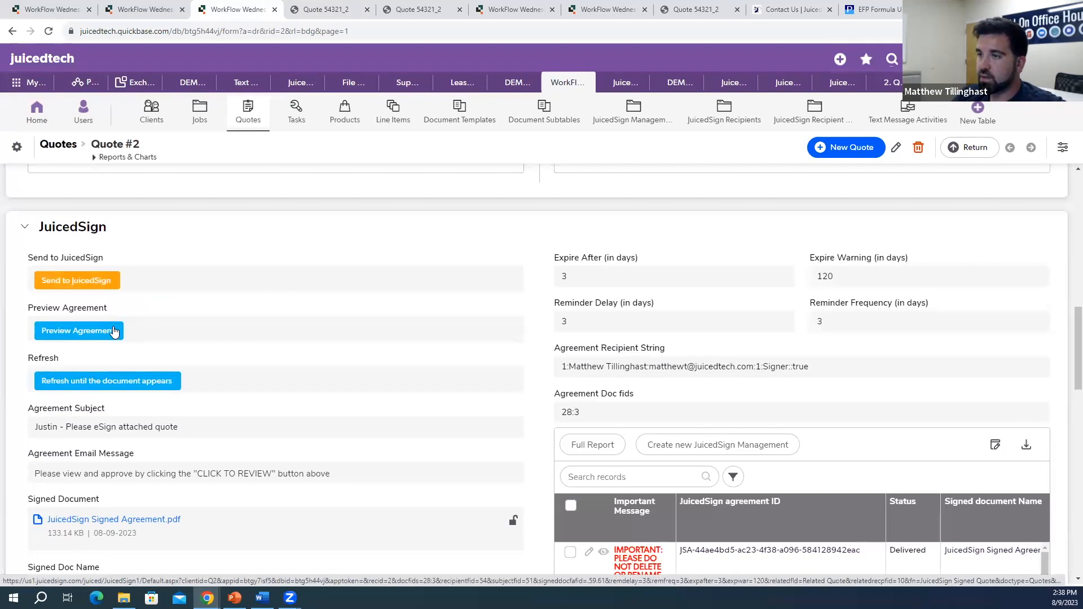
{"action": "left_click", "coordinate": [93, 290]}
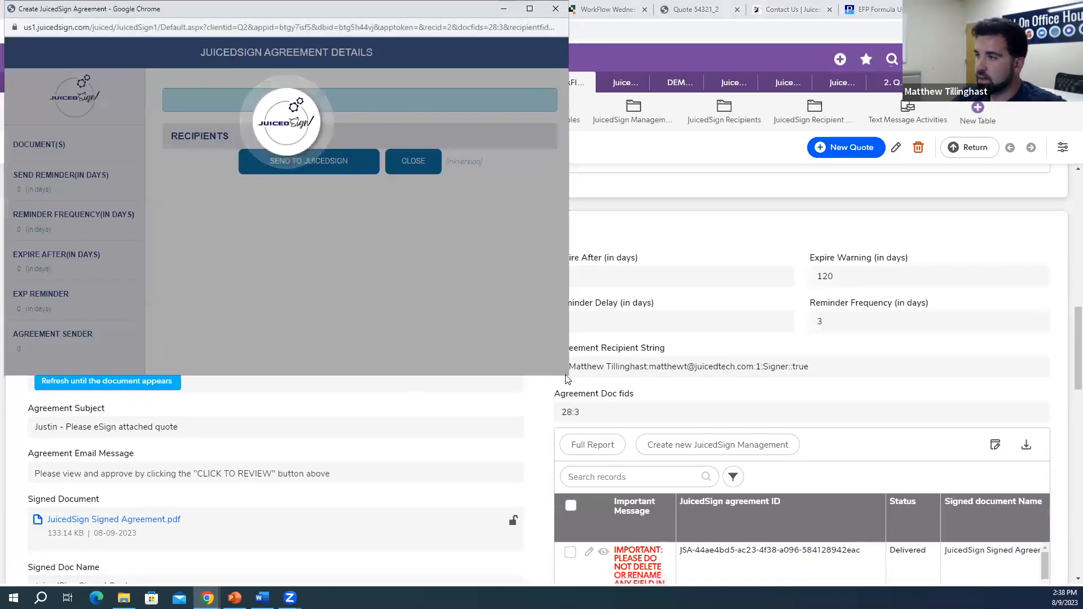
{"action": "left_click_drag", "start_coordinate": [568, 378], "coordinate": [615, 376]}
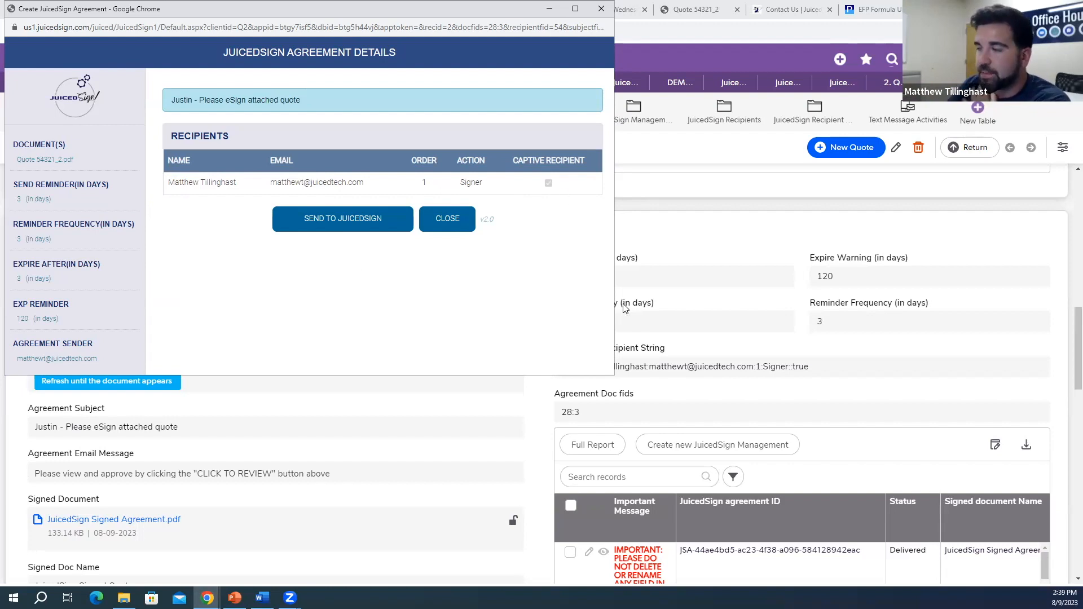
{"action": "left_click", "coordinate": [337, 219]}
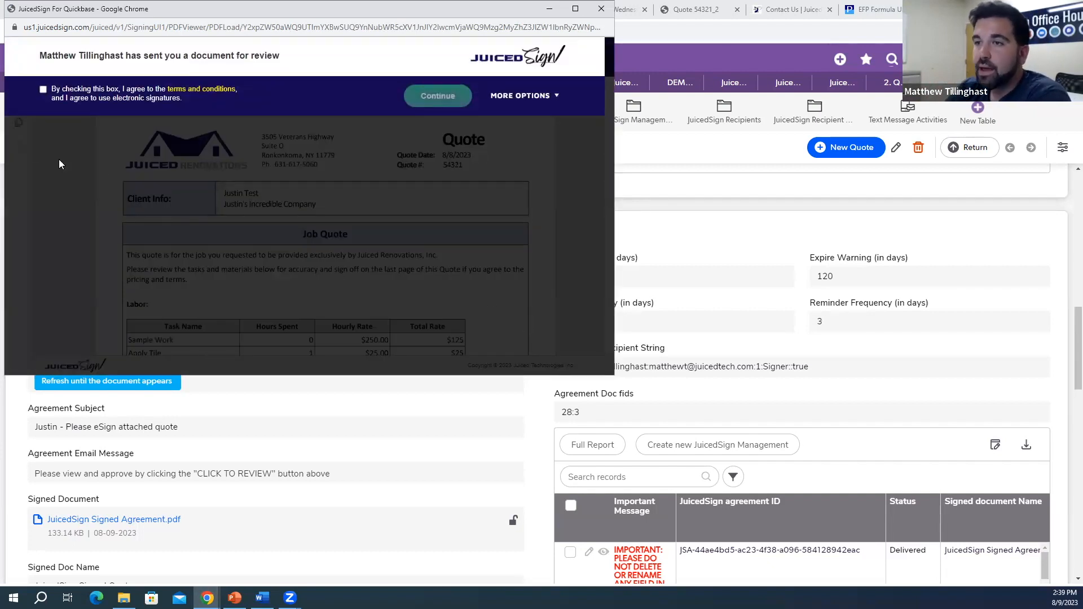
Step: Accept the e-signature terms and sign the Client Approval line using the second signature style
{"action": "left_click", "coordinate": [42, 90]}
{"action": "left_click", "coordinate": [451, 97]}
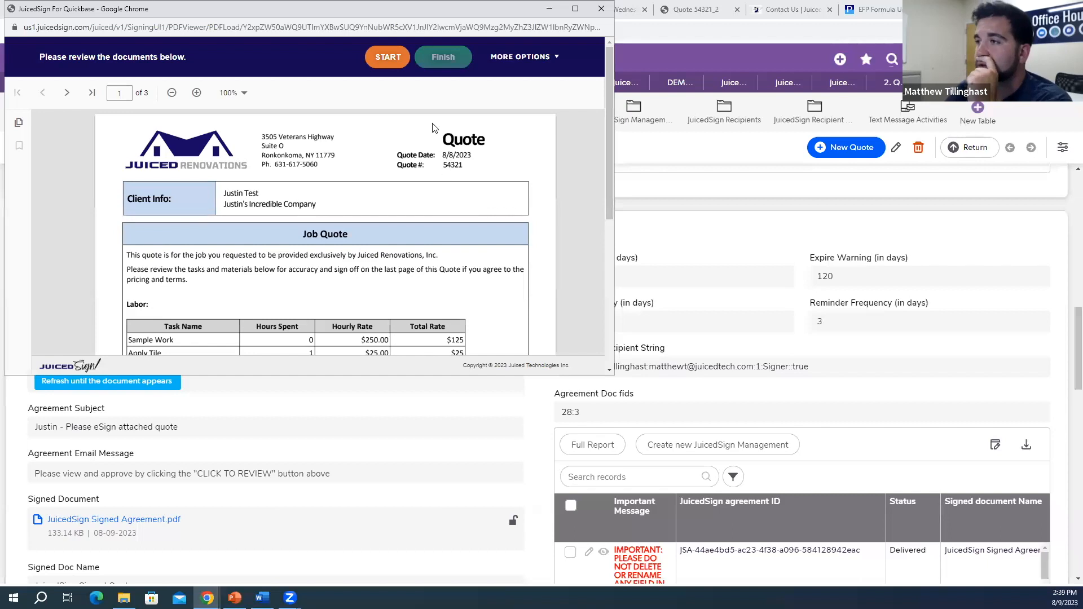
{"action": "left_click", "coordinate": [398, 66]}
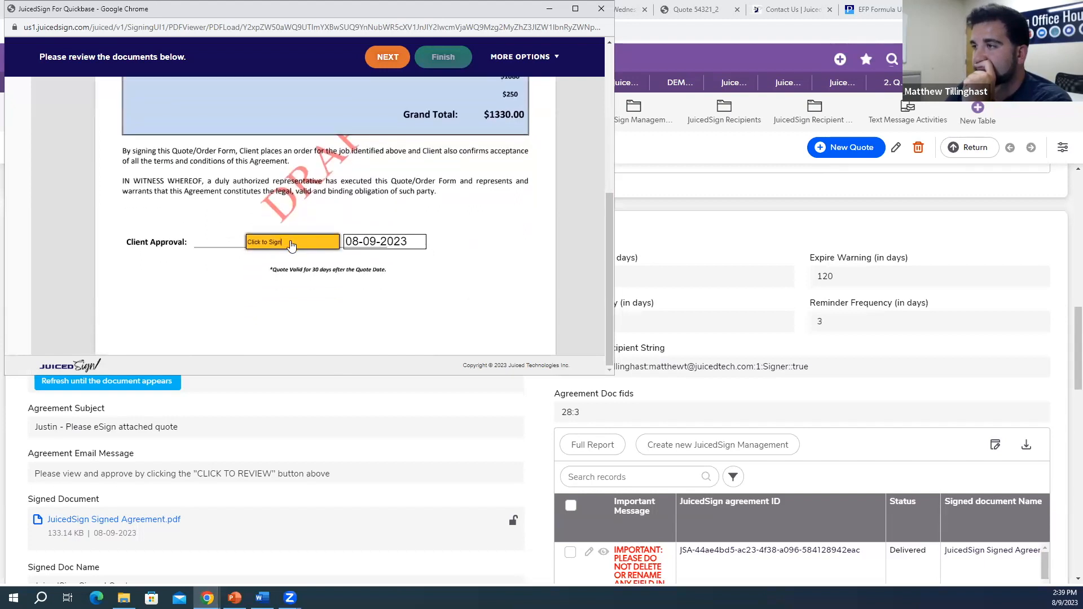
{"action": "left_click", "coordinate": [291, 247]}
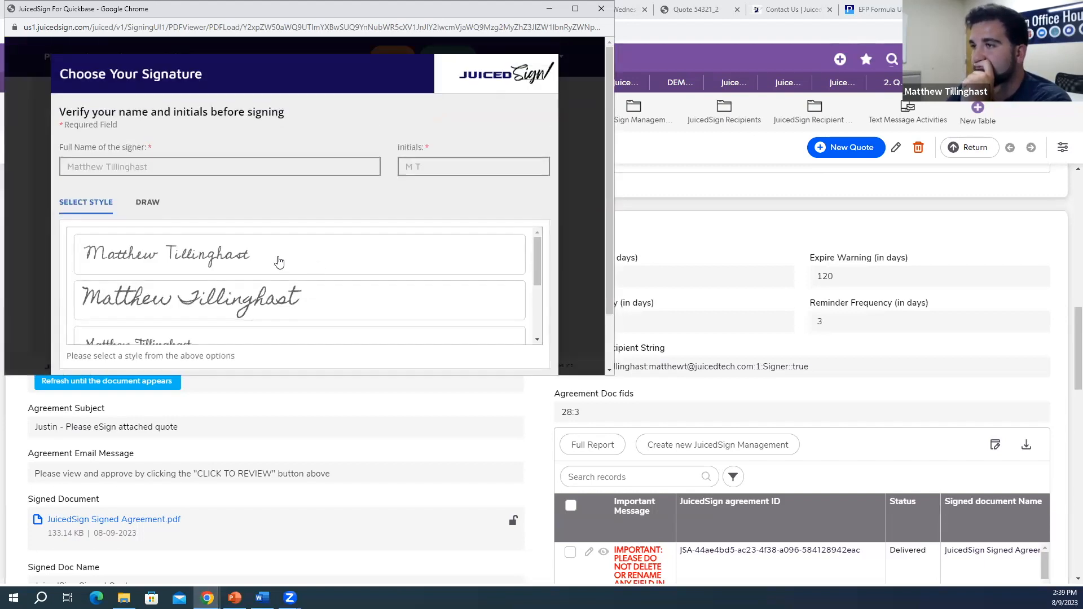
{"action": "scroll", "coordinate": [279, 262], "scroll_direction": "down", "scroll_amount": 3}
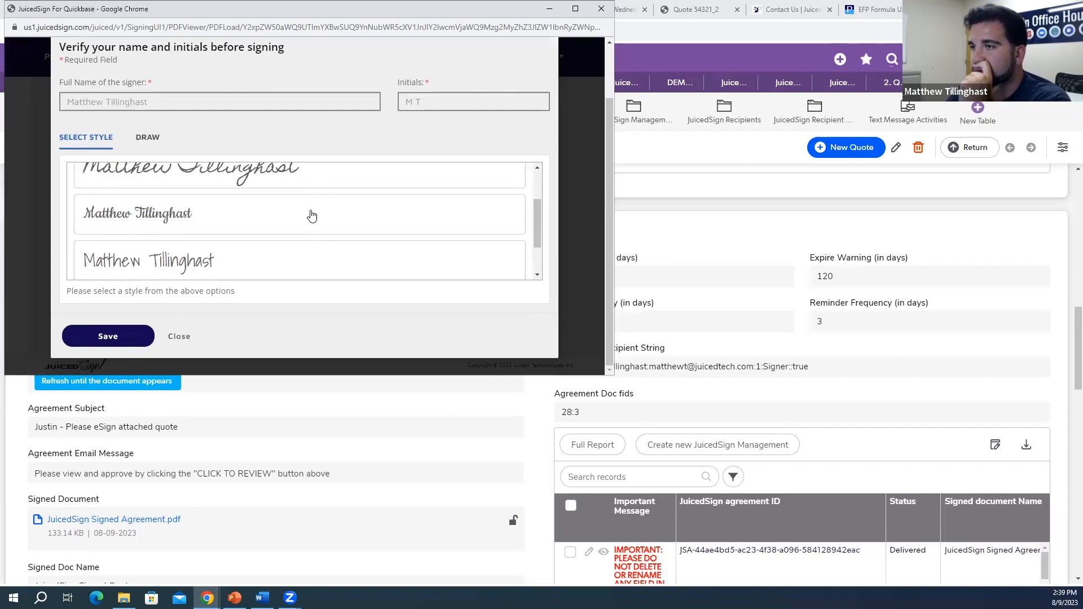
{"action": "left_click", "coordinate": [277, 226]}
{"action": "left_click", "coordinate": [130, 337]}
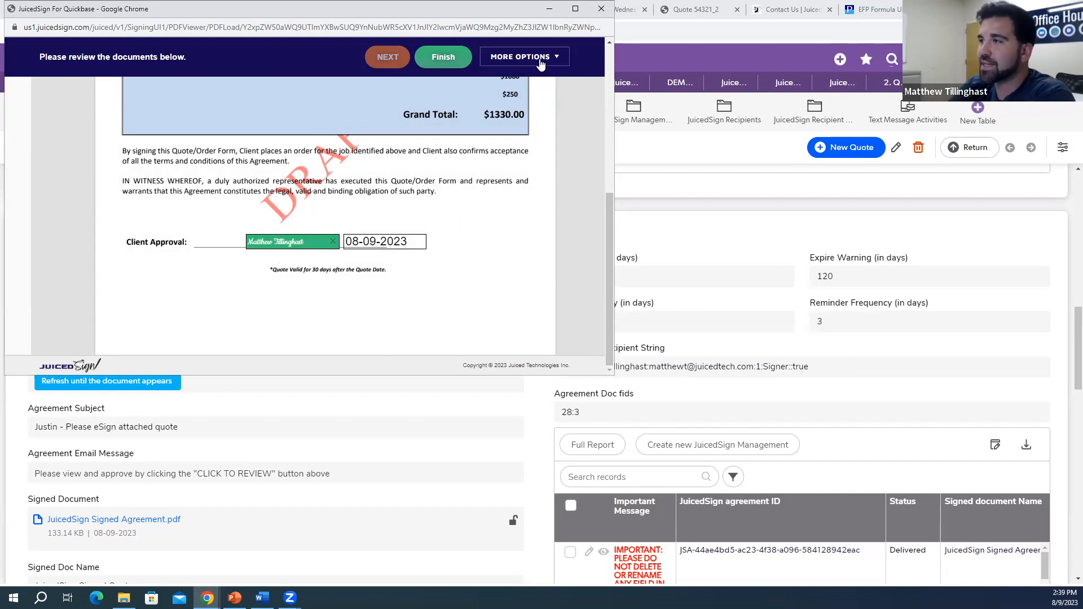
Step: Choose Finish Later from the signing options and close the signing window
{"action": "left_click", "coordinate": [521, 56]}
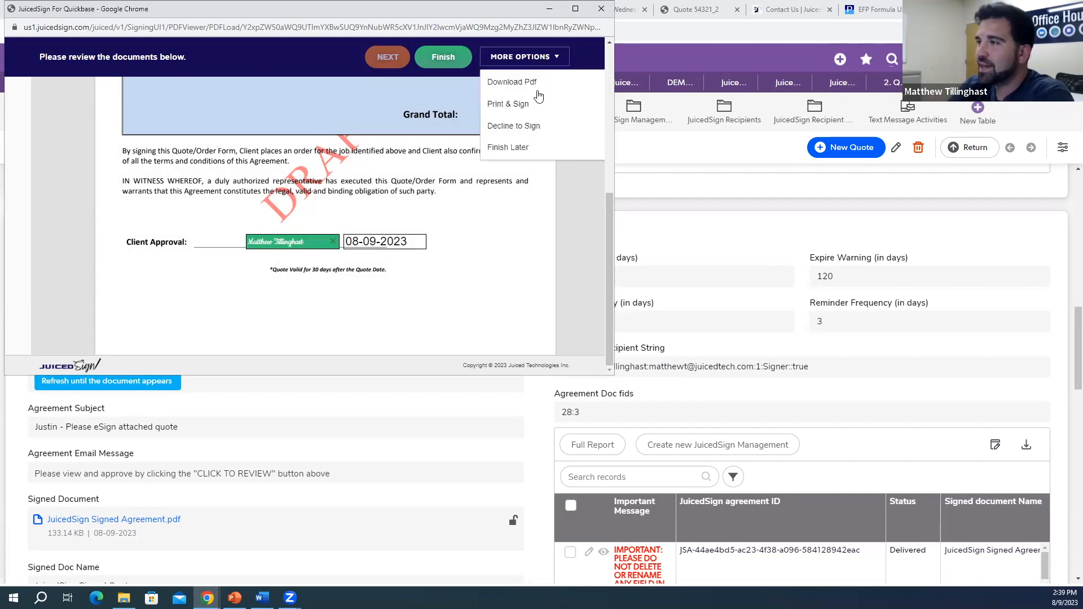
{"action": "left_click", "coordinate": [530, 148]}
{"action": "scroll", "coordinate": [490, 234], "scroll_direction": "down", "scroll_amount": 1}
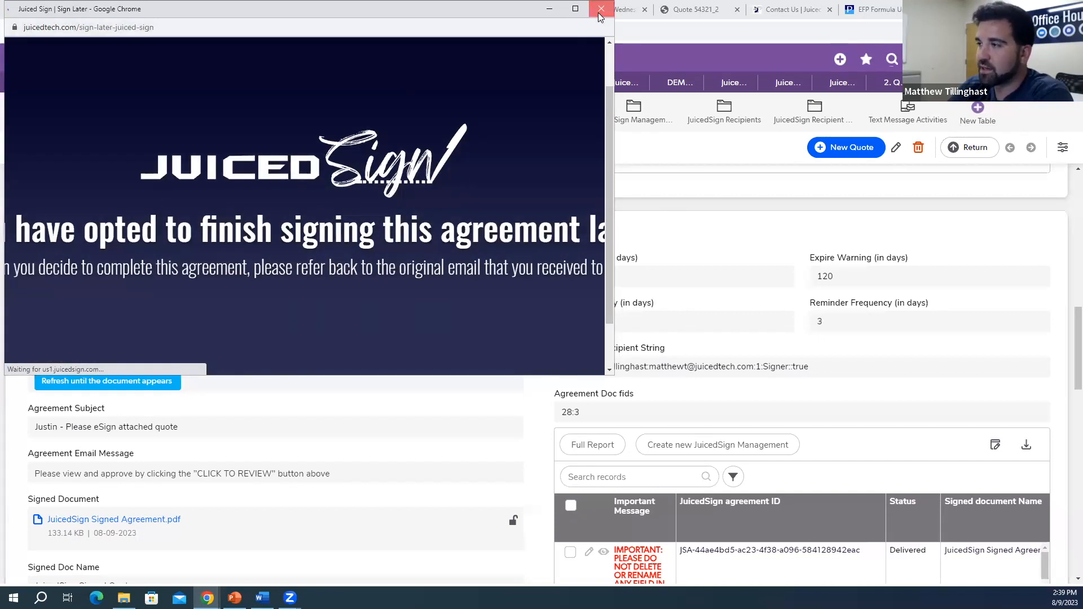
{"action": "left_click", "coordinate": [600, 12]}
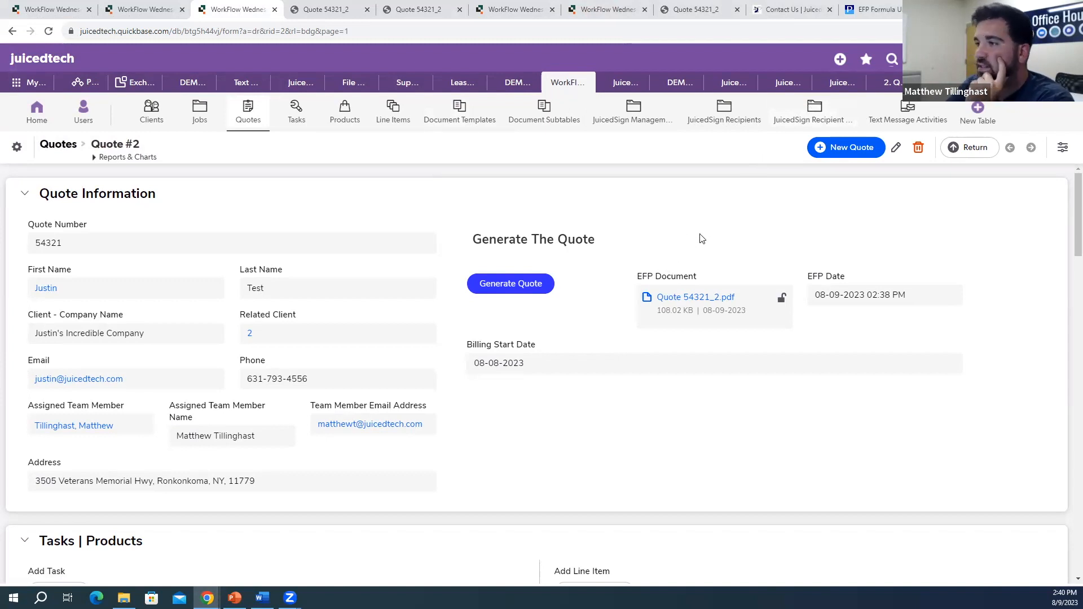
Step: Scroll through Quote #2, reviewing JuicedSign status and Recipients, down to the Text Messages section
{"action": "scroll", "coordinate": [699, 239], "scroll_direction": "down", "scroll_amount": 15}
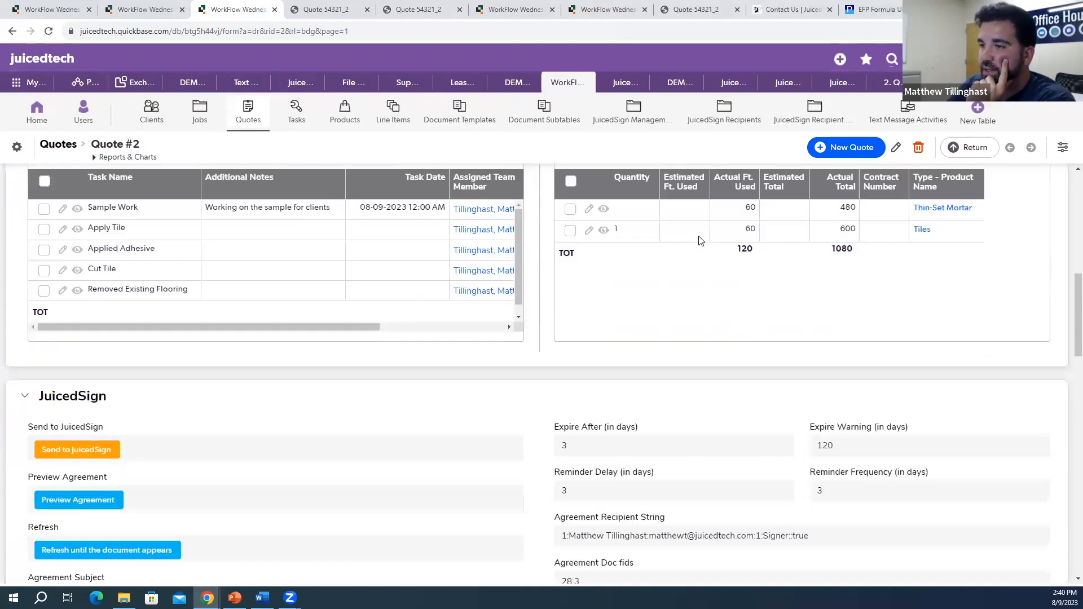
{"action": "scroll", "coordinate": [700, 266], "scroll_direction": "down", "scroll_amount": 8}
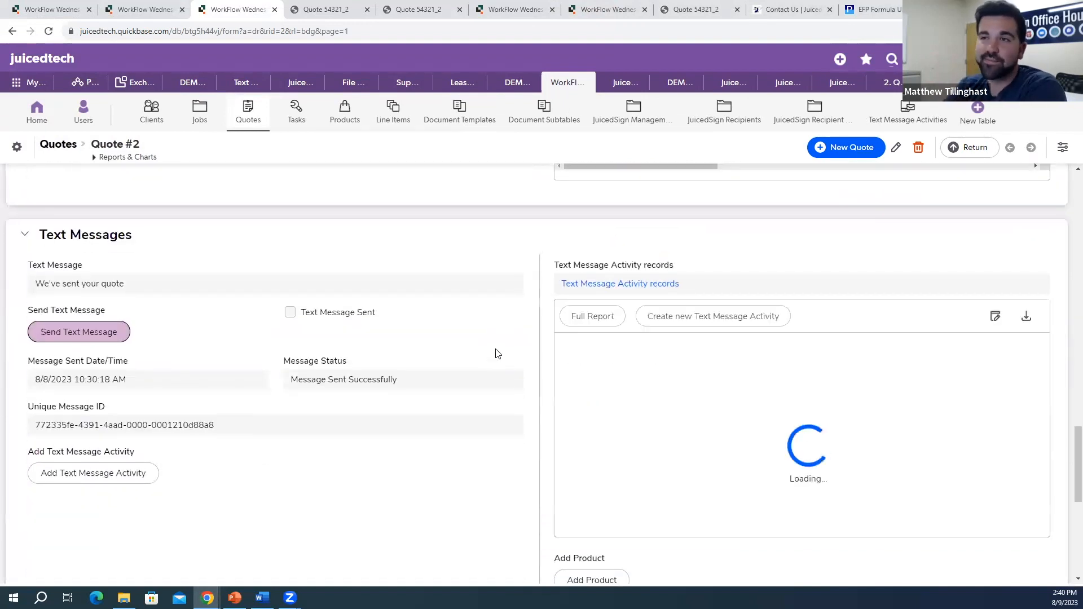
{"action": "scroll", "coordinate": [518, 357], "scroll_direction": "up", "scroll_amount": 3}
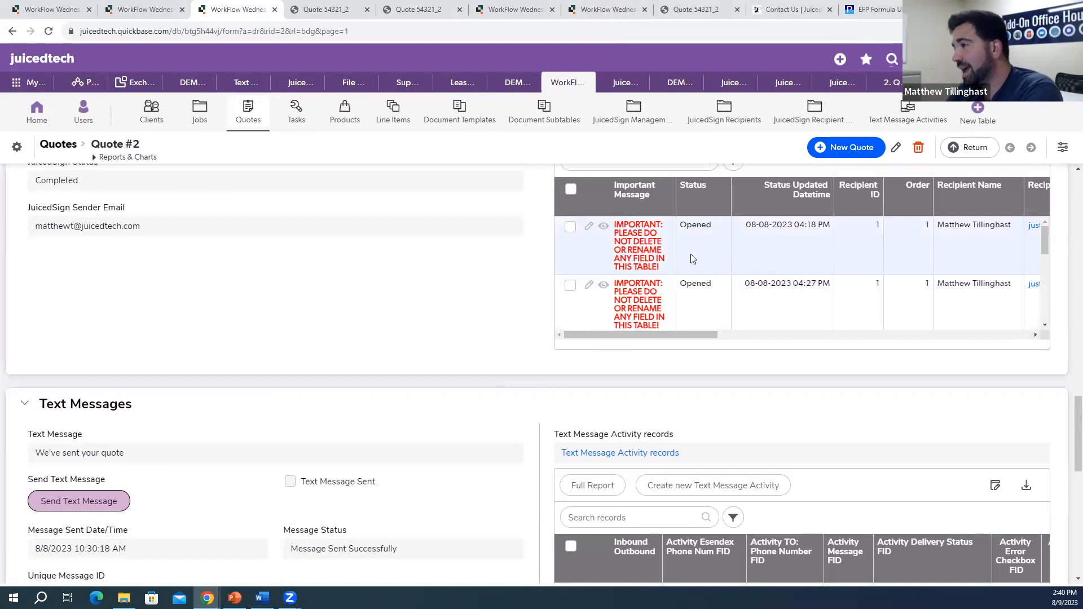
{"action": "scroll", "coordinate": [717, 271], "scroll_direction": "up", "scroll_amount": 4}
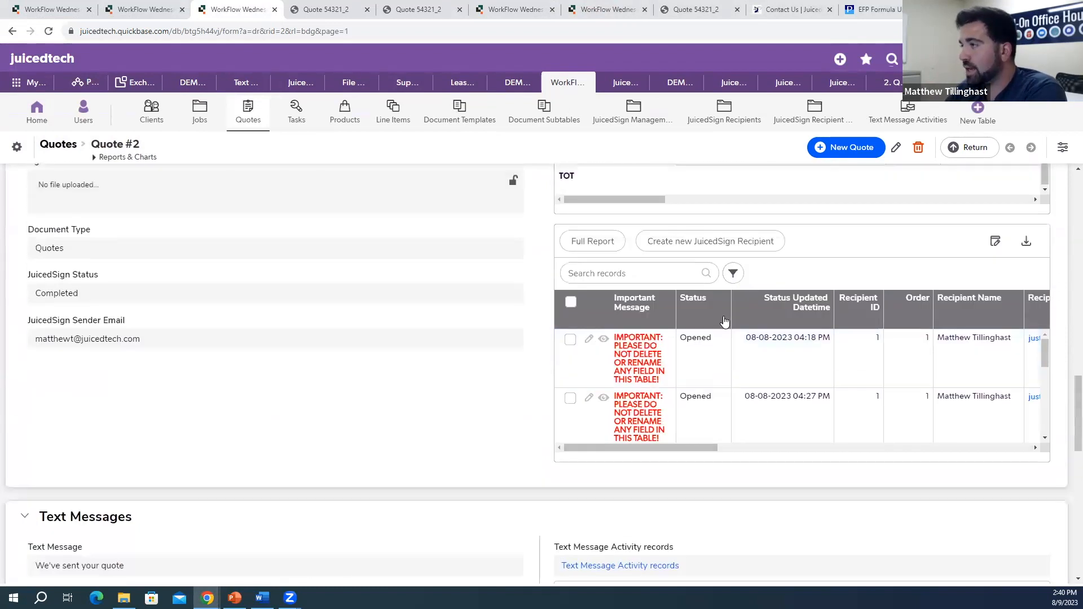
{"action": "scroll", "coordinate": [781, 338], "scroll_direction": "up", "scroll_amount": 3}
{"action": "scroll", "coordinate": [869, 415], "scroll_direction": "down", "scroll_amount": 4}
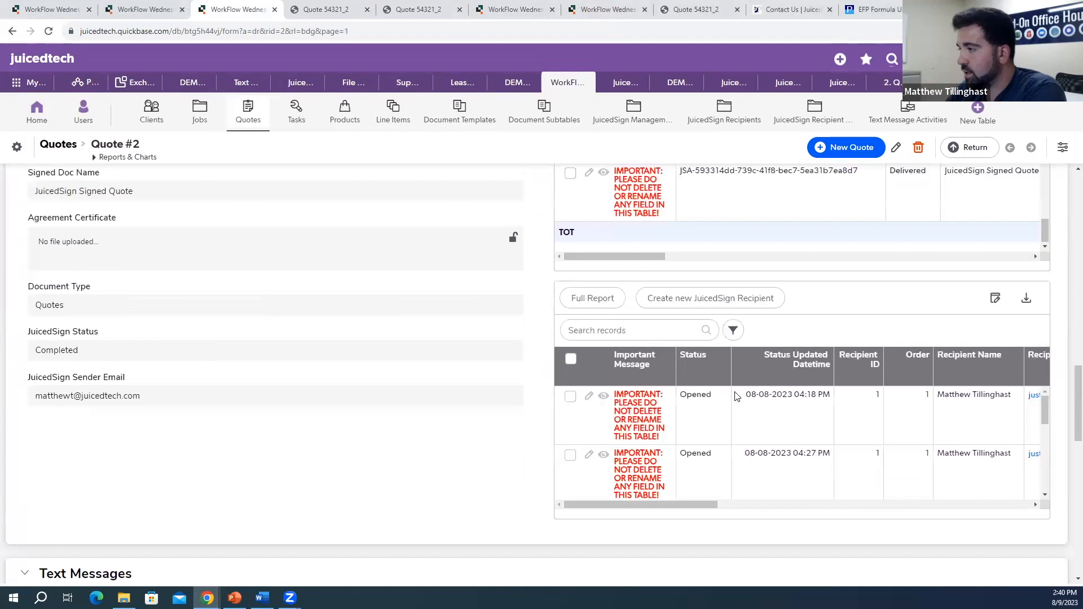
{"action": "scroll", "coordinate": [733, 408], "scroll_direction": "down", "scroll_amount": 1}
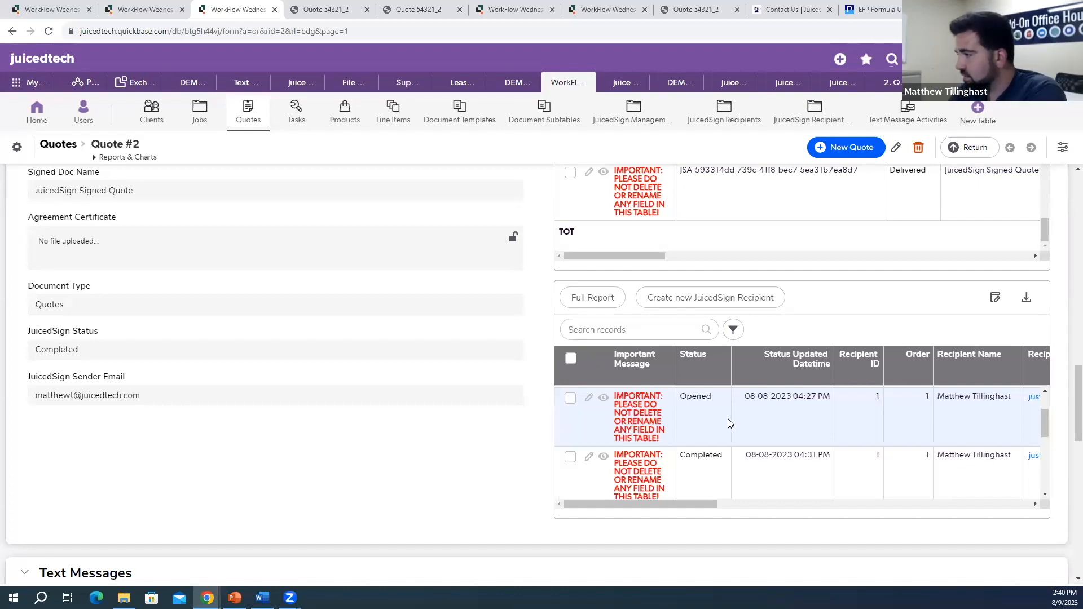
{"action": "scroll", "coordinate": [779, 438], "scroll_direction": "down", "scroll_amount": 5}
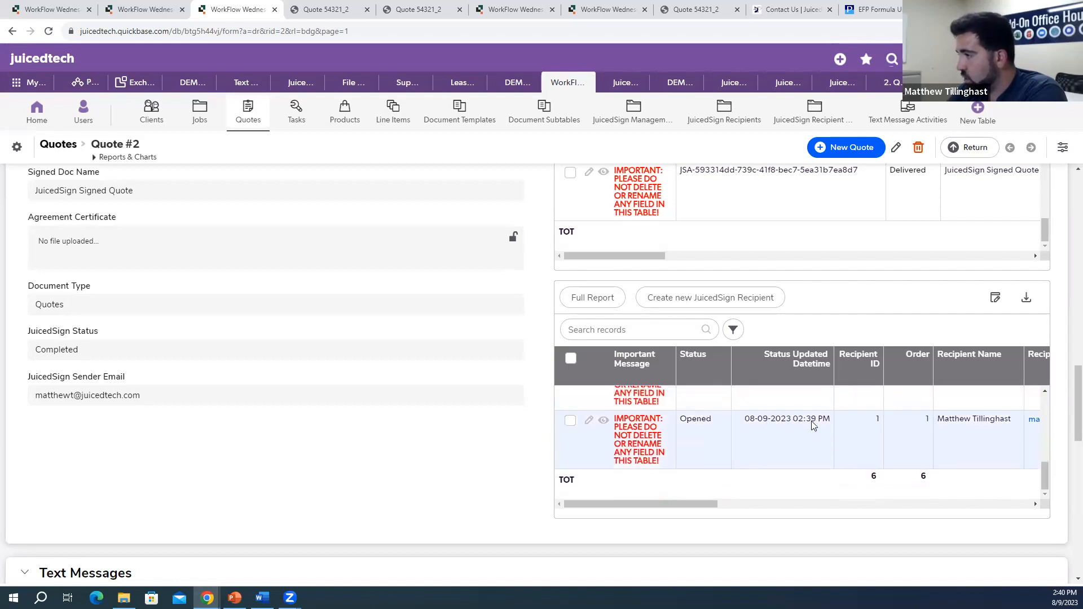
{"action": "left_click_drag", "start_coordinate": [698, 504], "coordinate": [892, 504]}
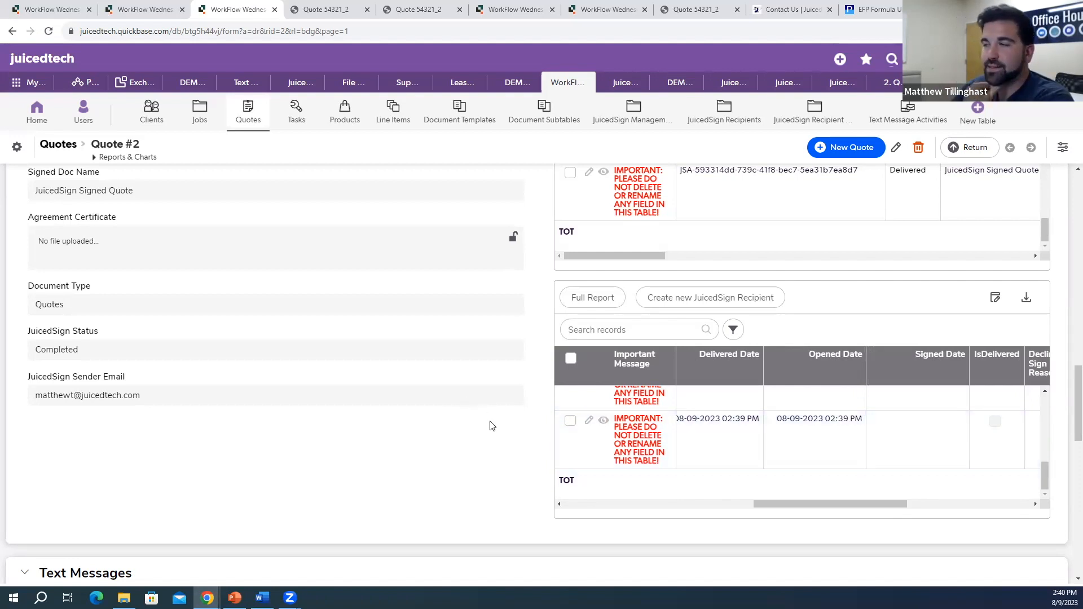
{"action": "scroll", "coordinate": [528, 433], "scroll_direction": "down", "scroll_amount": 1}
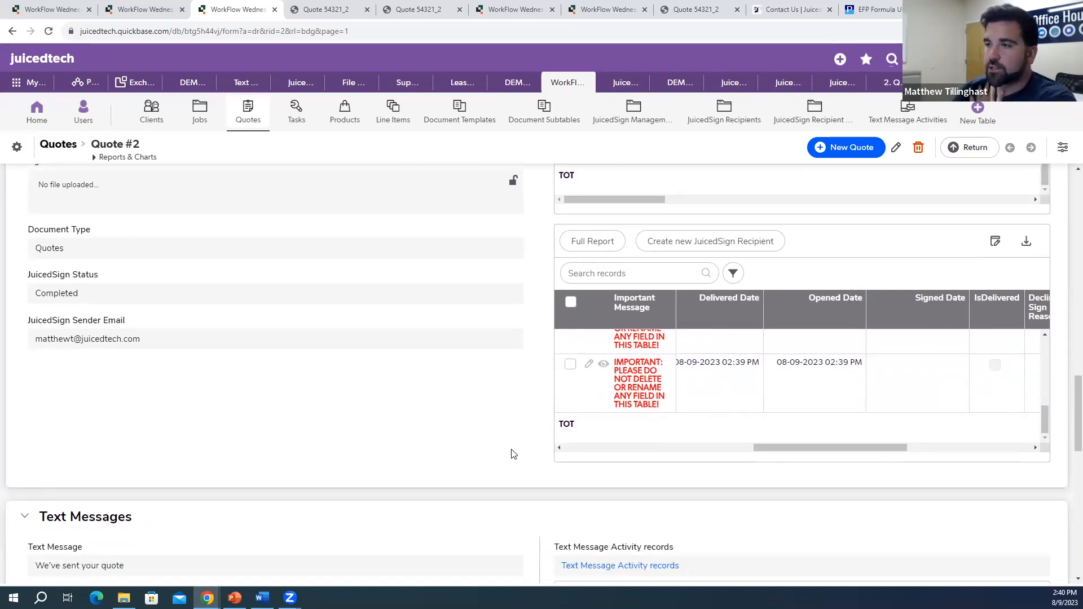
{"action": "scroll", "coordinate": [496, 474], "scroll_direction": "down", "scroll_amount": 3}
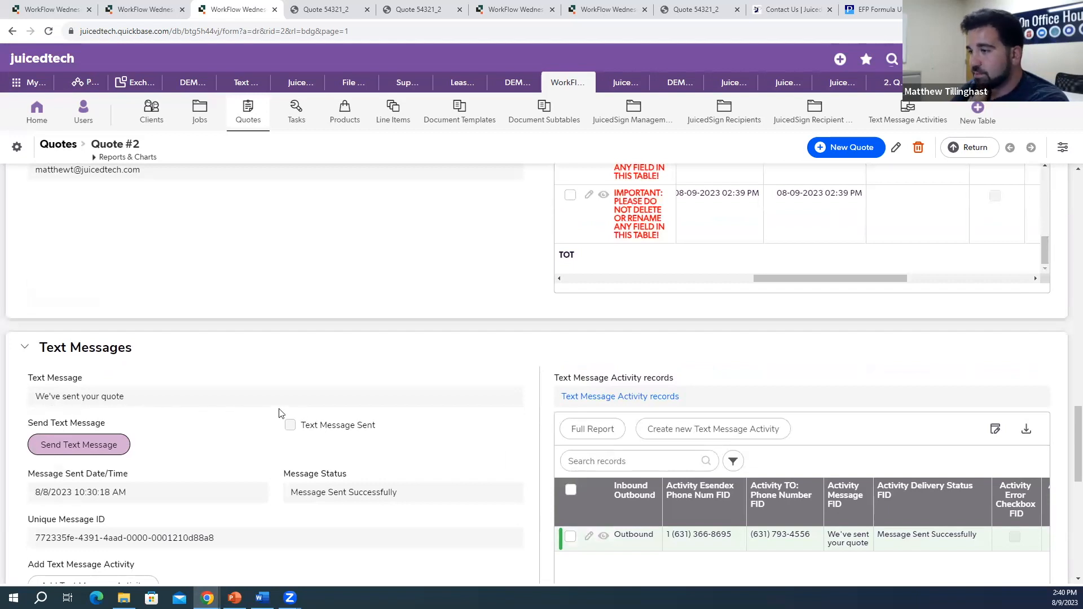
{"action": "scroll", "coordinate": [279, 412], "scroll_direction": "down", "scroll_amount": 2}
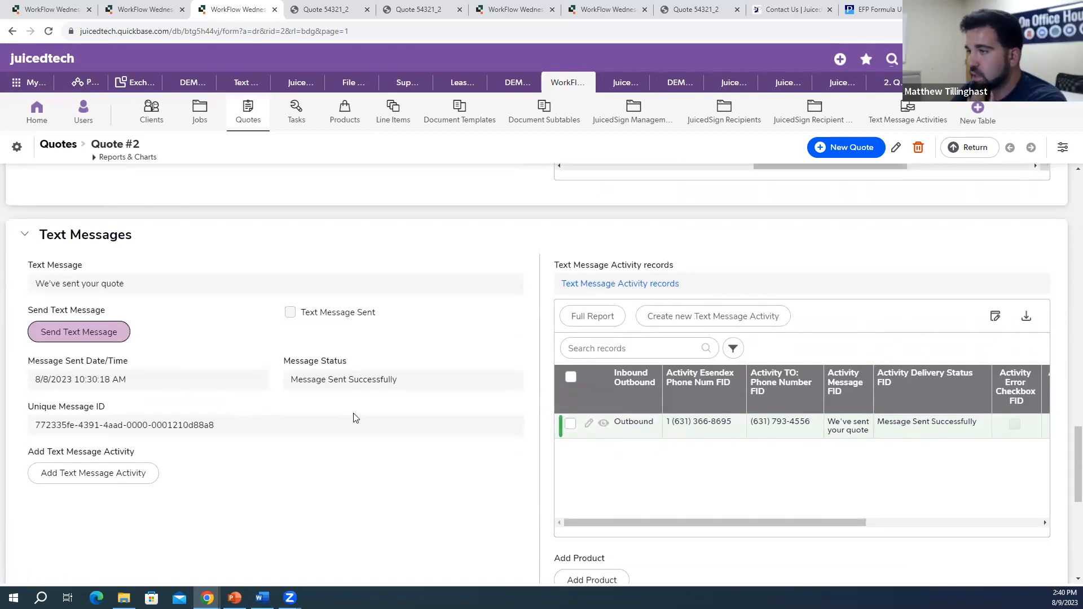
{"action": "scroll", "coordinate": [355, 415], "scroll_direction": "up", "scroll_amount": 3}
{"action": "scroll", "coordinate": [339, 421], "scroll_direction": "down", "scroll_amount": 2}
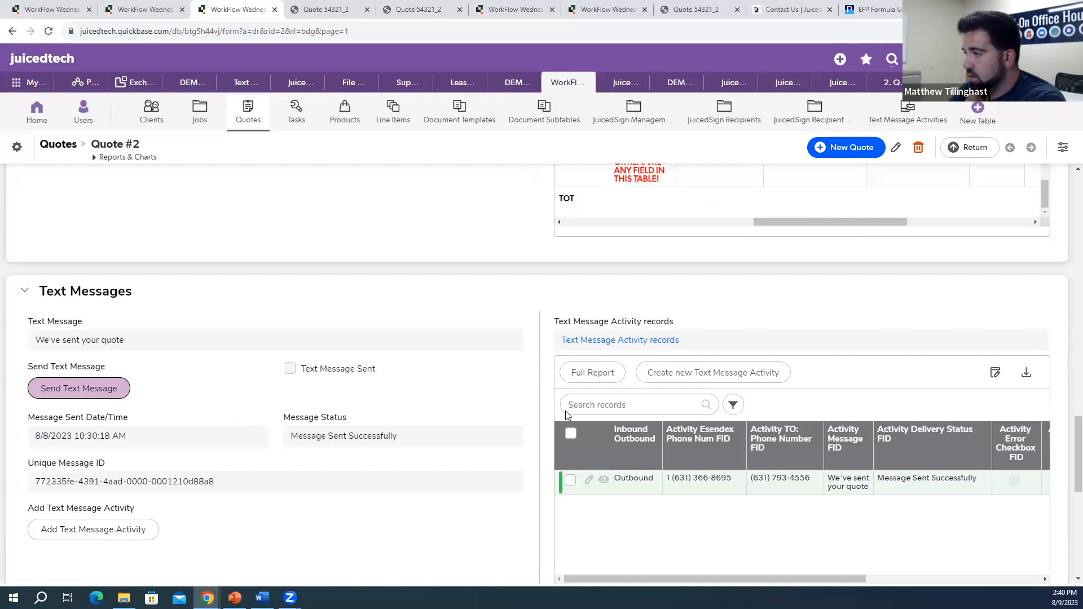
{"action": "scroll", "coordinate": [567, 414], "scroll_direction": "up", "scroll_amount": 15}
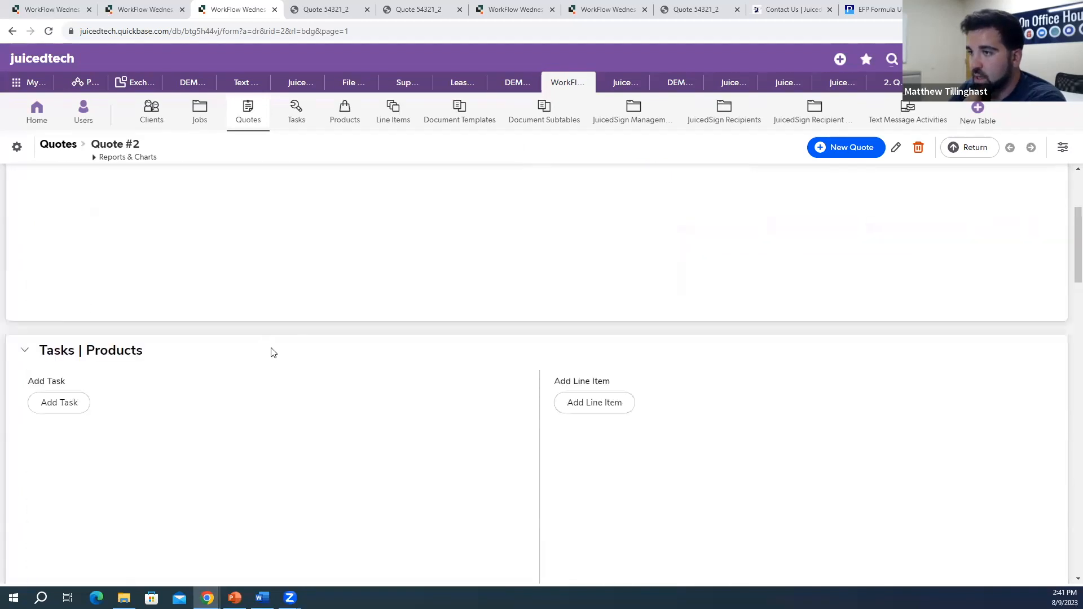
{"action": "scroll", "coordinate": [276, 361], "scroll_direction": "up", "scroll_amount": 3}
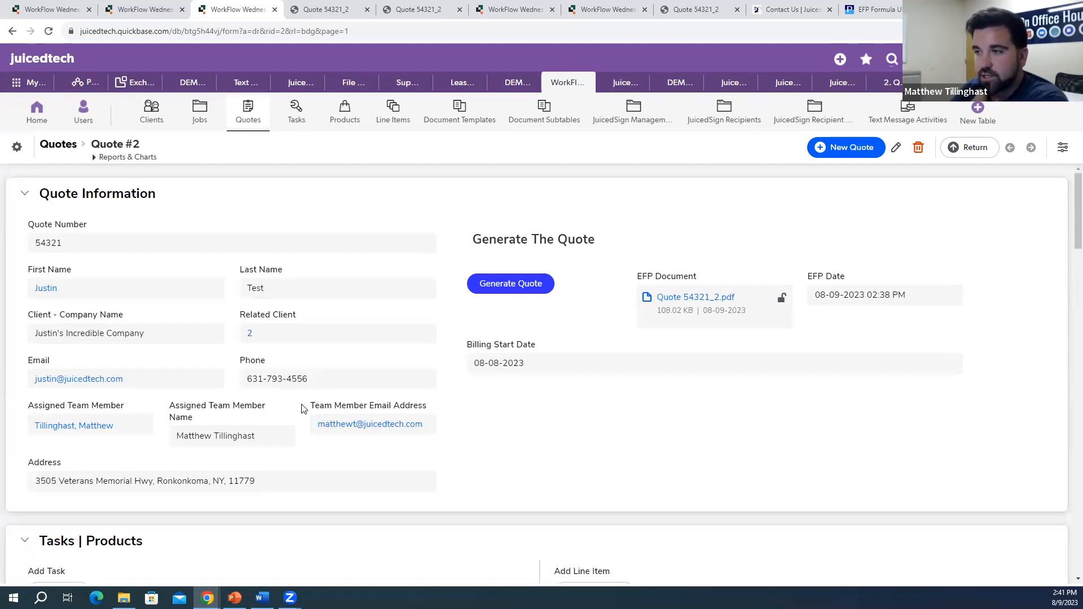
{"action": "scroll", "coordinate": [302, 409], "scroll_direction": "down", "scroll_amount": 5}
{"action": "scroll", "coordinate": [300, 399], "scroll_direction": "down", "scroll_amount": 10}
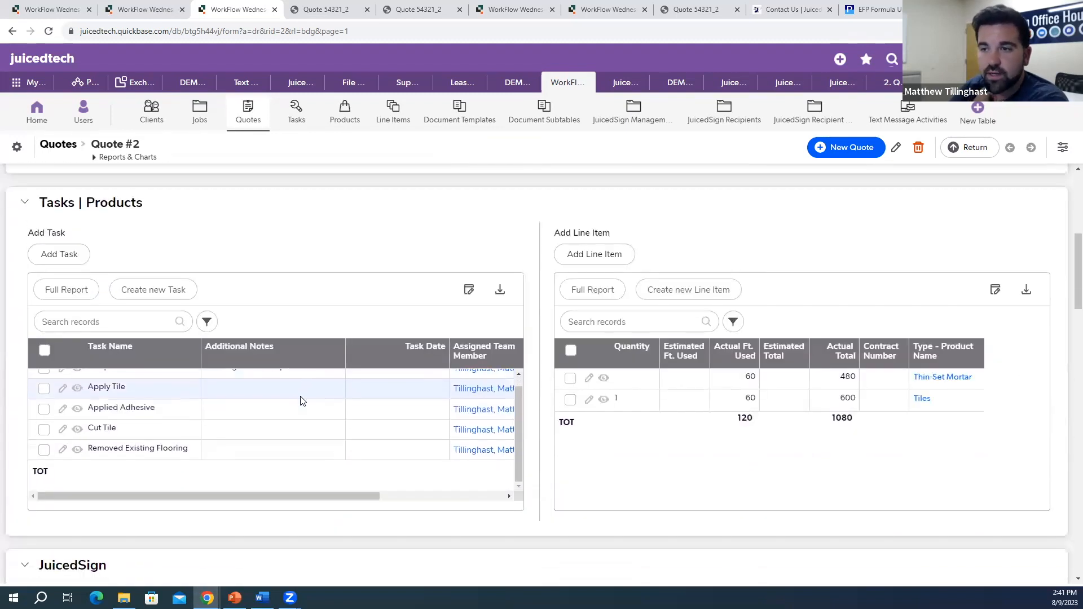
{"action": "scroll", "coordinate": [460, 352], "scroll_direction": "down", "scroll_amount": 4}
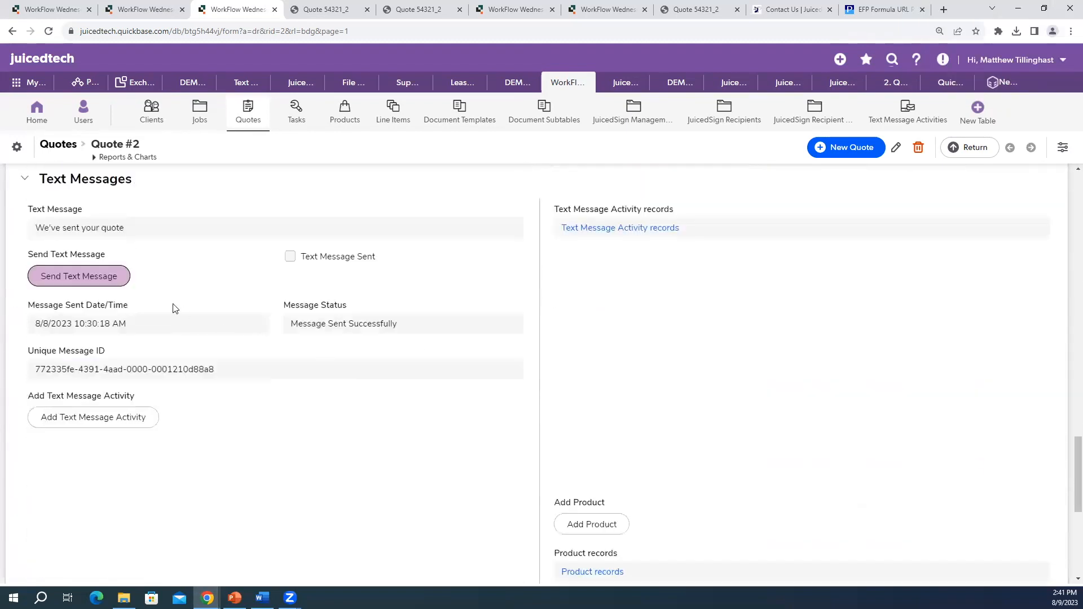
Step: Send the quote text again and check the new delivered Outbound row in the activity table
{"action": "left_click", "coordinate": [98, 277]}
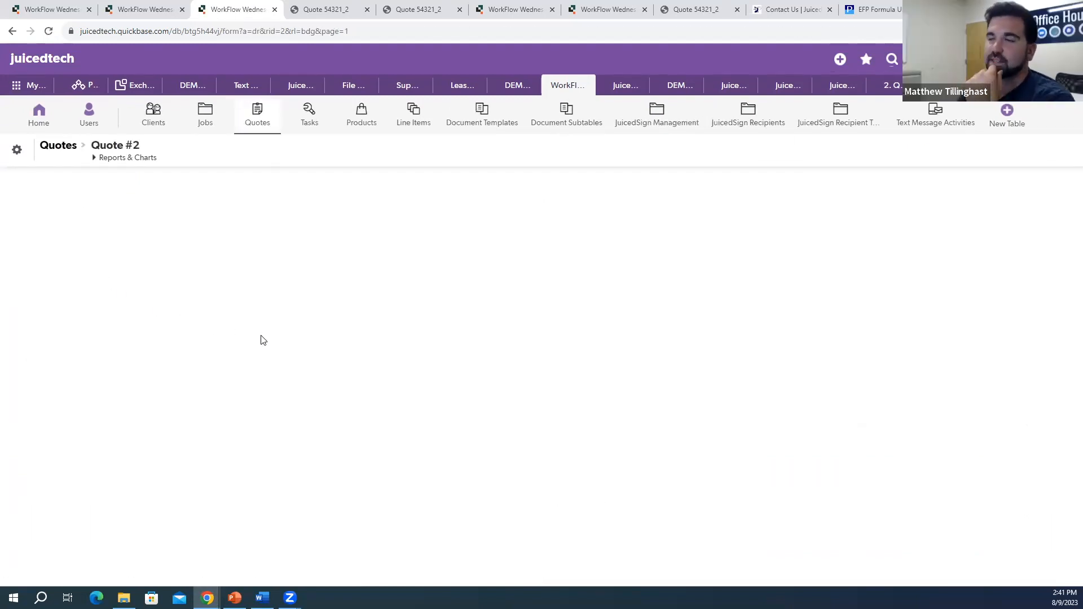
{"action": "scroll", "coordinate": [382, 377], "scroll_direction": "down", "scroll_amount": 3}
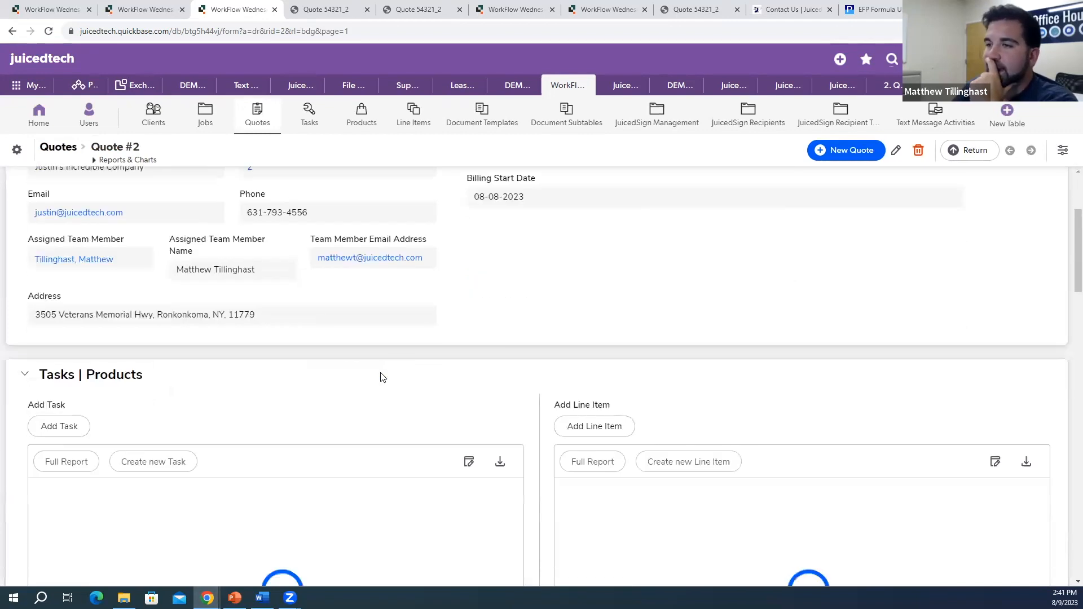
{"action": "scroll", "coordinate": [382, 377], "scroll_direction": "down", "scroll_amount": 2}
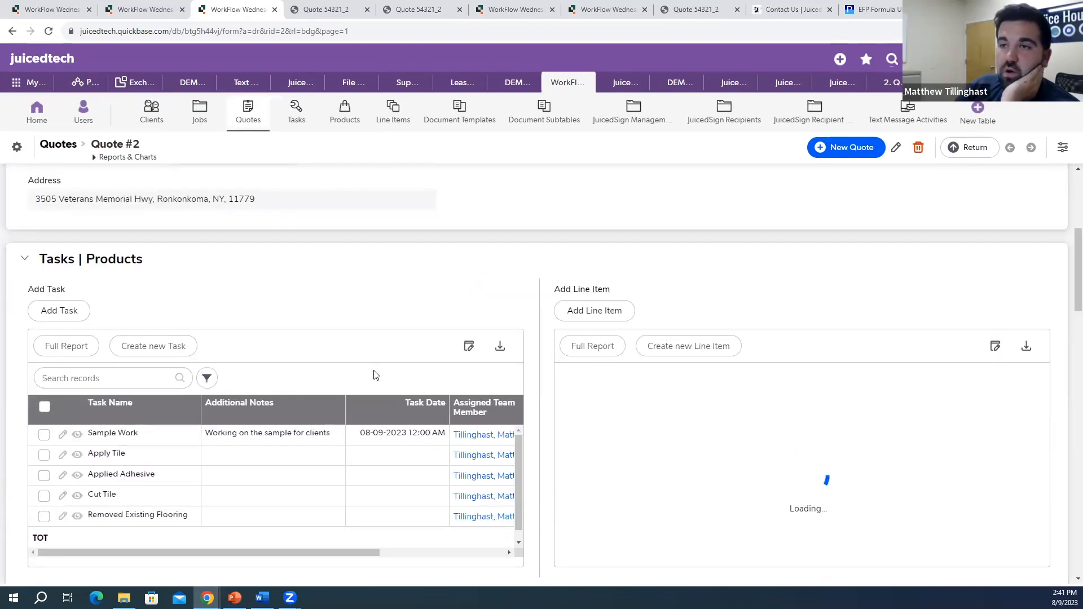
{"action": "scroll", "coordinate": [500, 297], "scroll_direction": "down", "scroll_amount": 4}
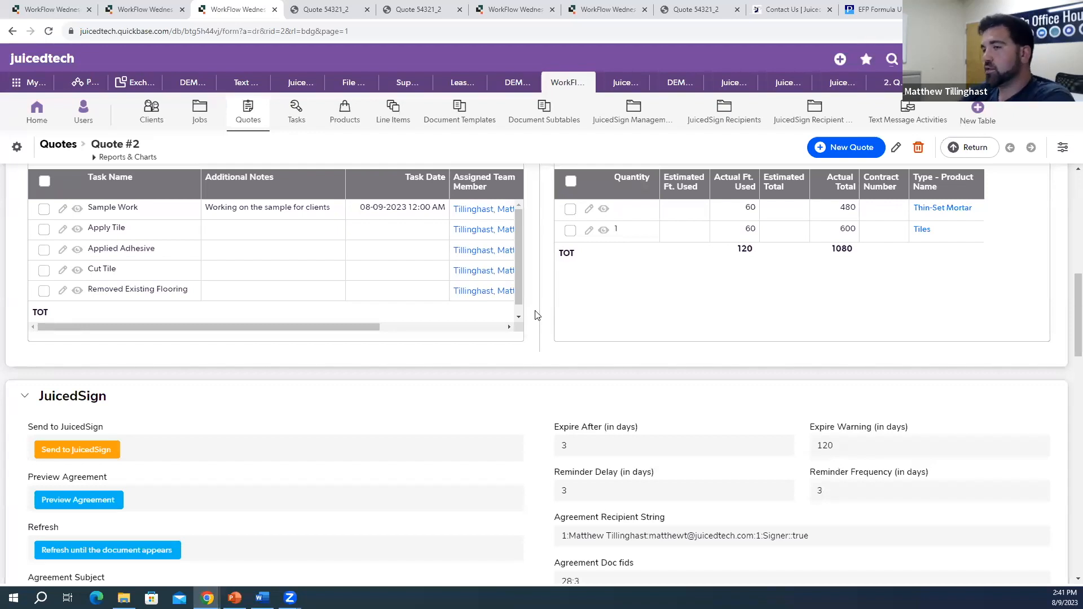
{"action": "scroll", "coordinate": [536, 319], "scroll_direction": "down", "scroll_amount": 10}
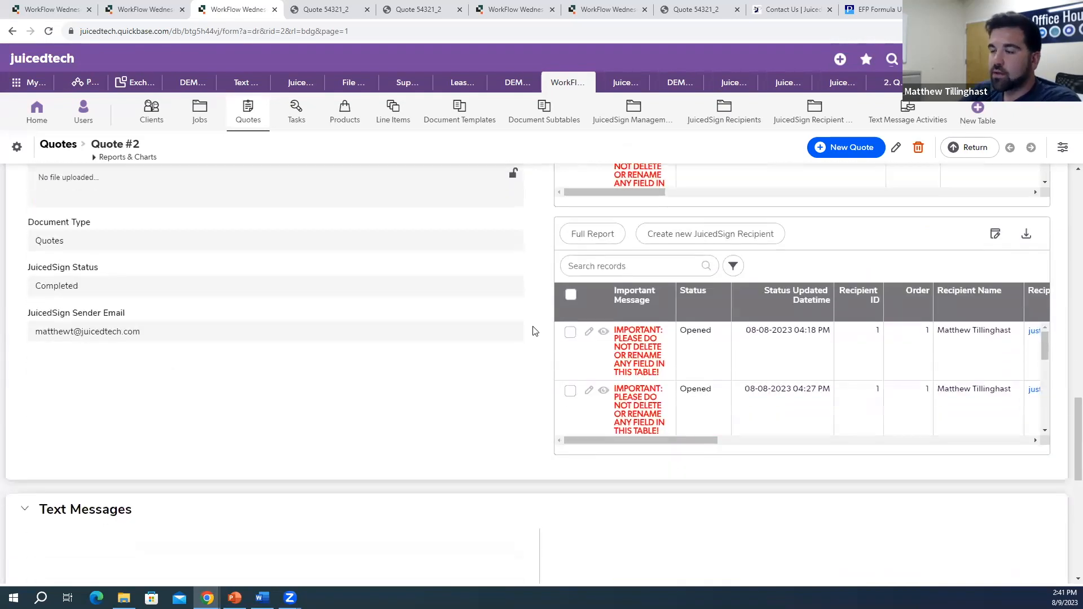
{"action": "scroll", "coordinate": [535, 331], "scroll_direction": "down", "scroll_amount": 1}
{"action": "scroll", "coordinate": [527, 337], "scroll_direction": "down", "scroll_amount": 3}
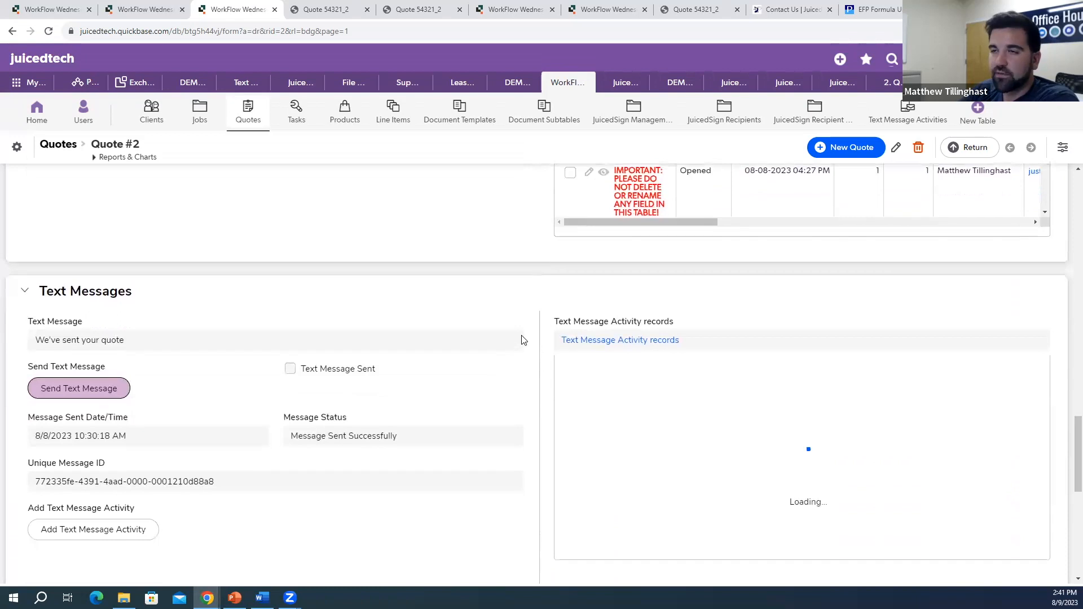
{"action": "scroll", "coordinate": [537, 339], "scroll_direction": "down", "scroll_amount": 2}
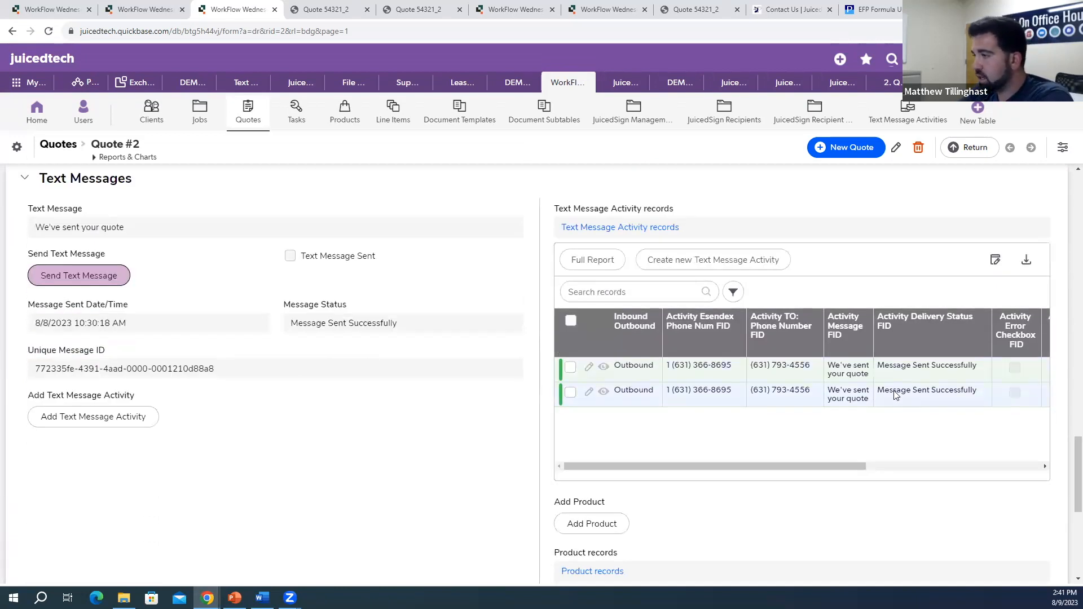
{"action": "left_click_drag", "start_coordinate": [825, 465], "coordinate": [980, 457]}
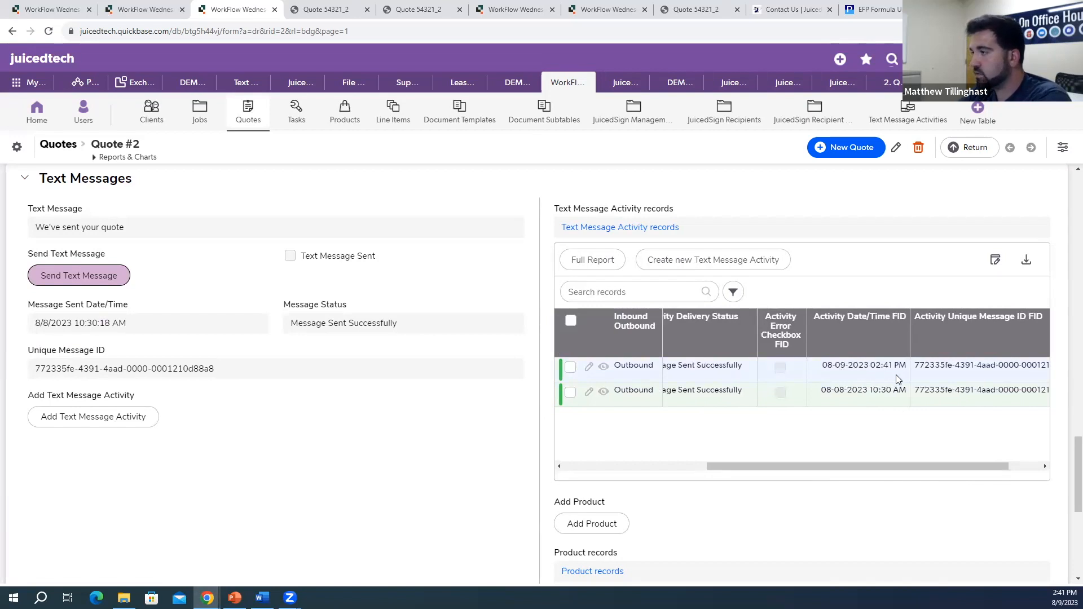
{"action": "left_click_drag", "start_coordinate": [923, 467], "coordinate": [764, 471]}
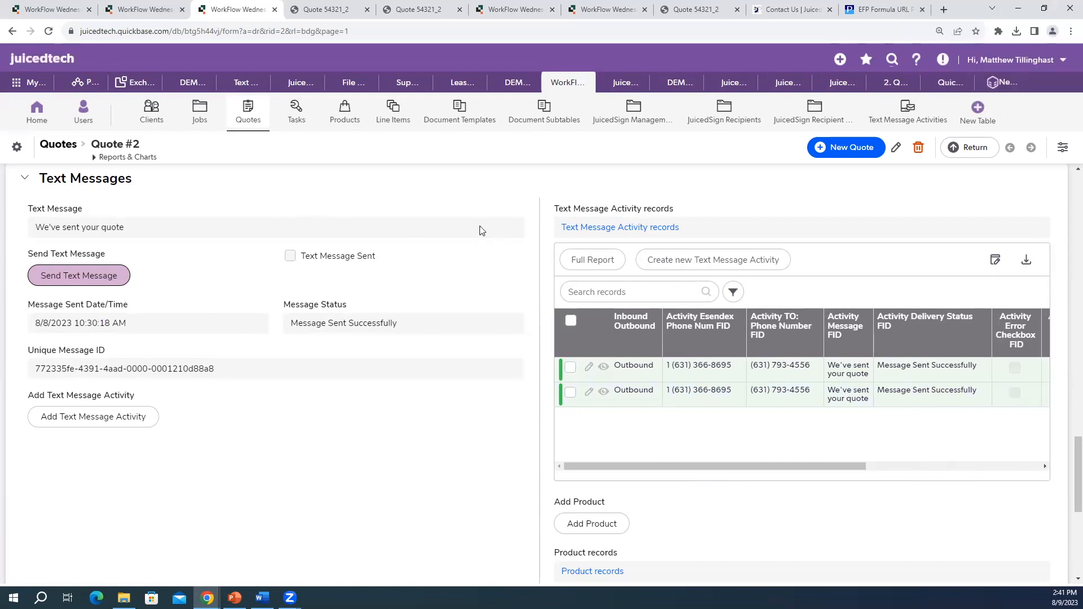
Step: Reload the Quote #2 record to pick up customer replies
{"action": "left_click", "coordinate": [48, 31]}
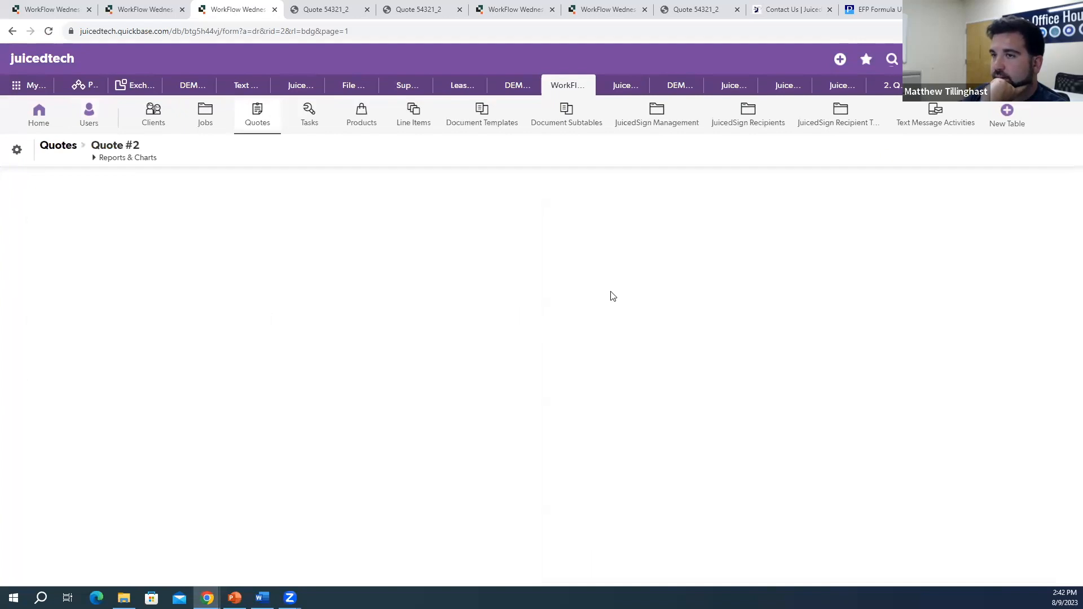
{"action": "scroll", "coordinate": [632, 307], "scroll_direction": "down", "scroll_amount": 15}
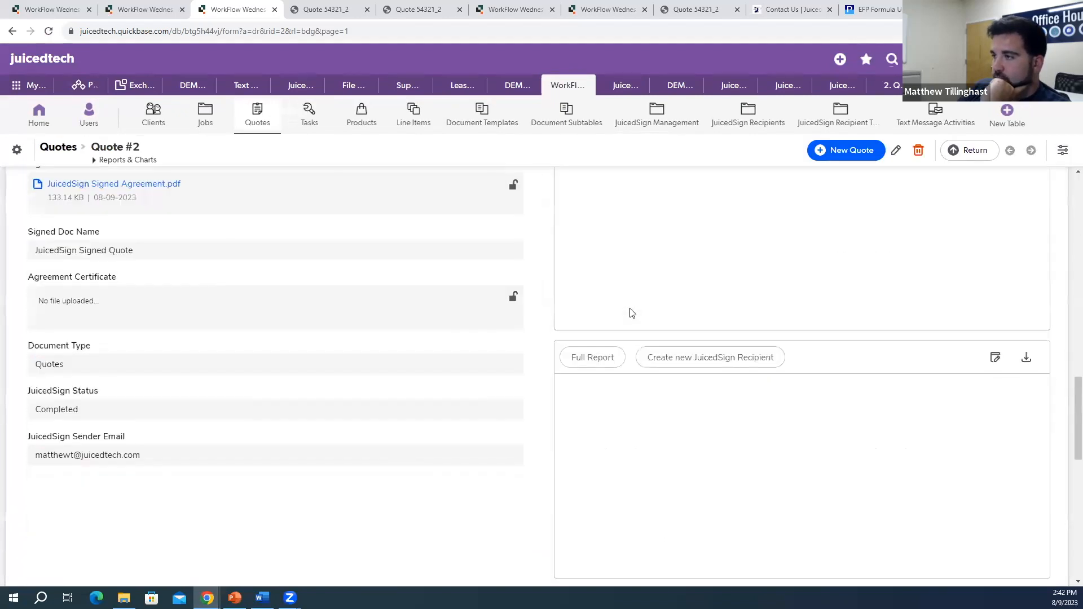
{"action": "scroll", "coordinate": [631, 313], "scroll_direction": "down", "scroll_amount": 5}
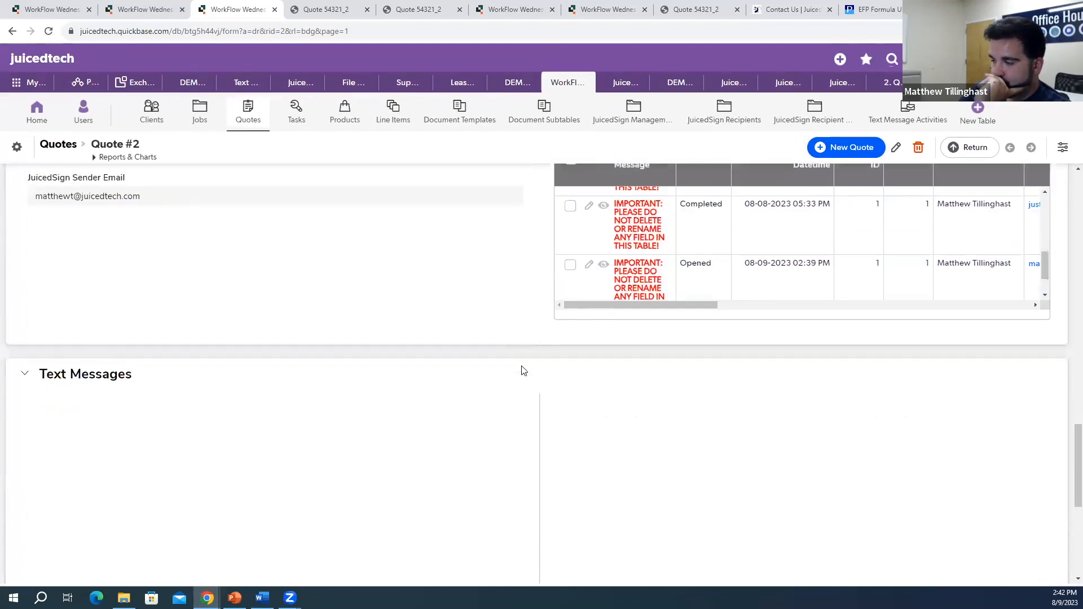
Step: Review the new inbound 'i'll sign soon' reply in the Text Message Activity table
{"action": "scroll", "coordinate": [522, 371], "scroll_direction": "down", "scroll_amount": 3}
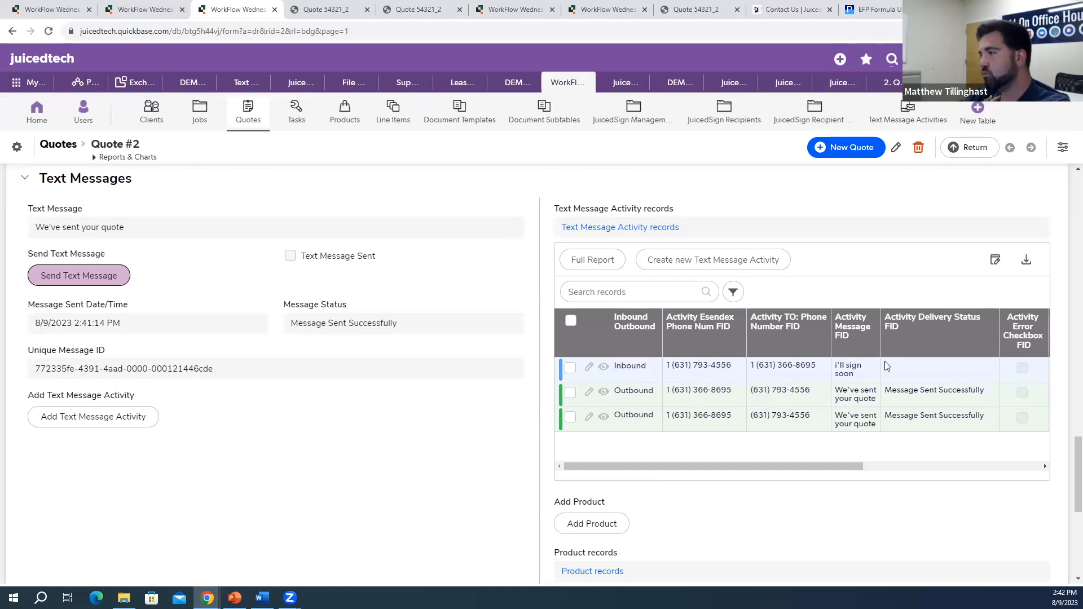
{"action": "left_click_drag", "start_coordinate": [852, 465], "coordinate": [576, 463]}
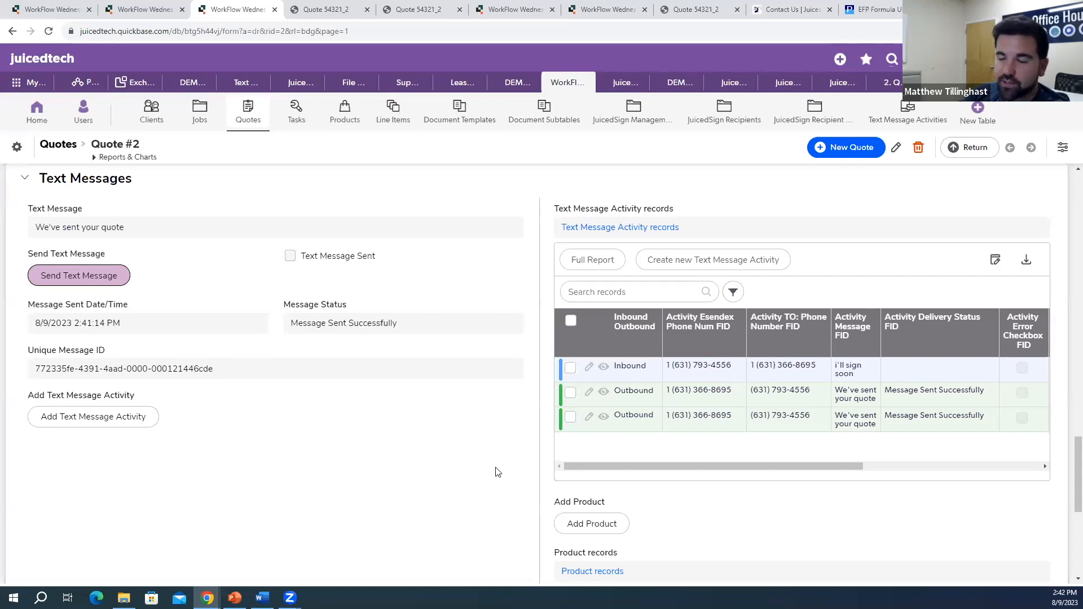
{"action": "scroll", "coordinate": [496, 473], "scroll_direction": "up", "scroll_amount": 4}
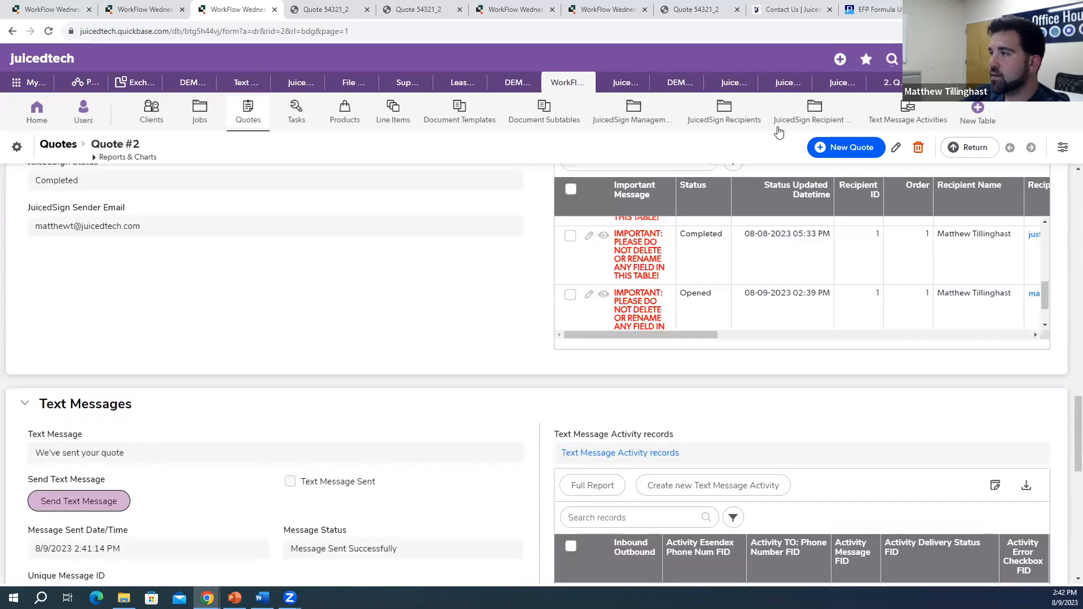
Step: Open the JuicedSign Recipient Tags table in a new browser tab
{"action": "right_click", "coordinate": [790, 120]}
{"action": "left_click", "coordinate": [856, 129]}
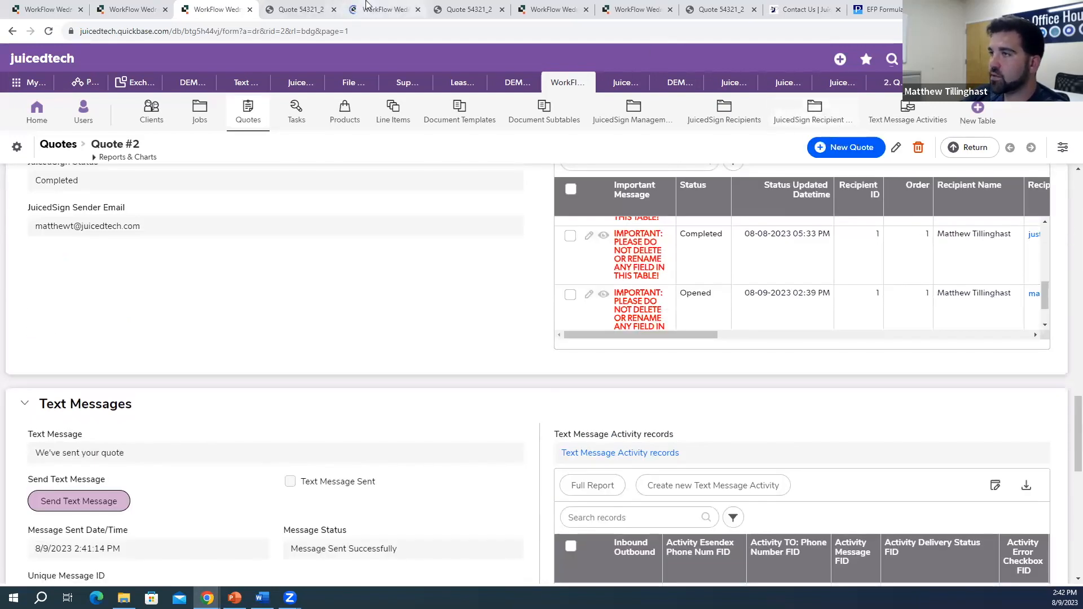
{"action": "left_click", "coordinate": [384, 9]}
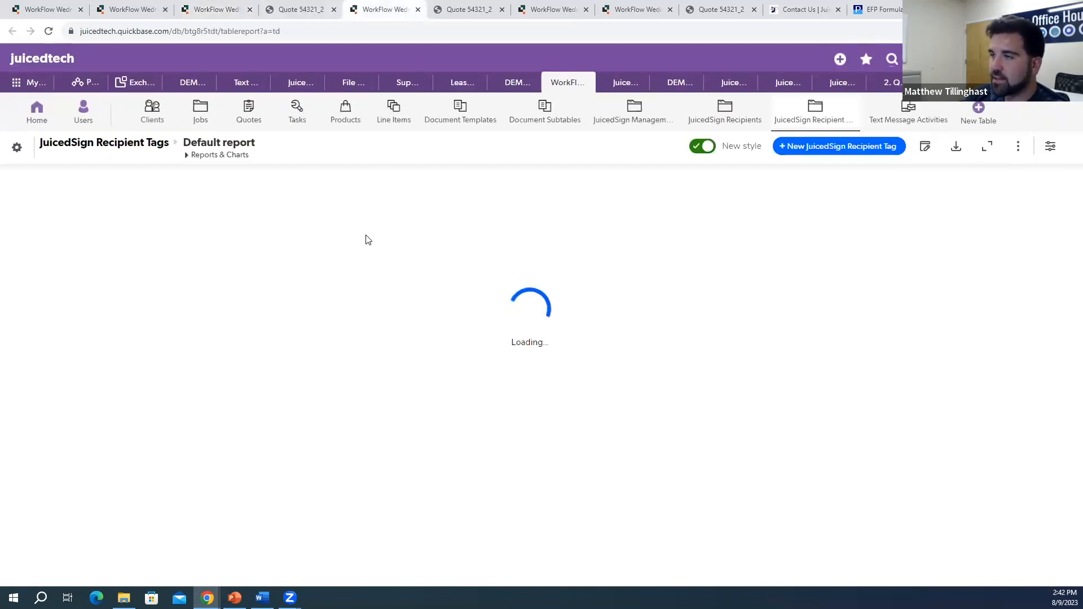
{"action": "scroll", "coordinate": [435, 350], "scroll_direction": "down", "scroll_amount": 2}
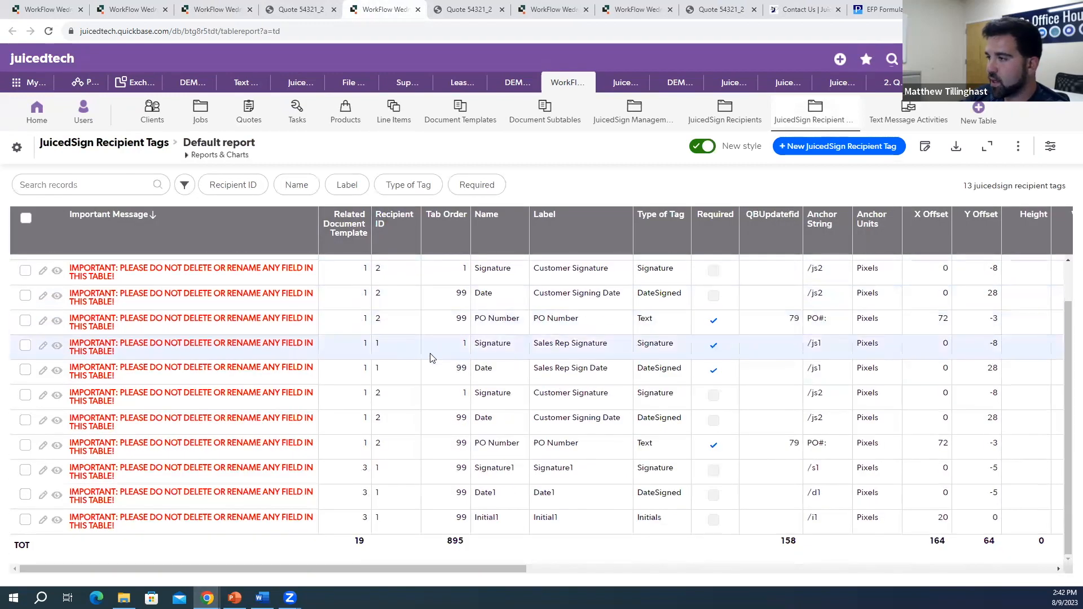
Step: Set the Signature1 tag's X Offset to -20, save, and return to Quote #2
{"action": "left_click", "coordinate": [42, 472]}
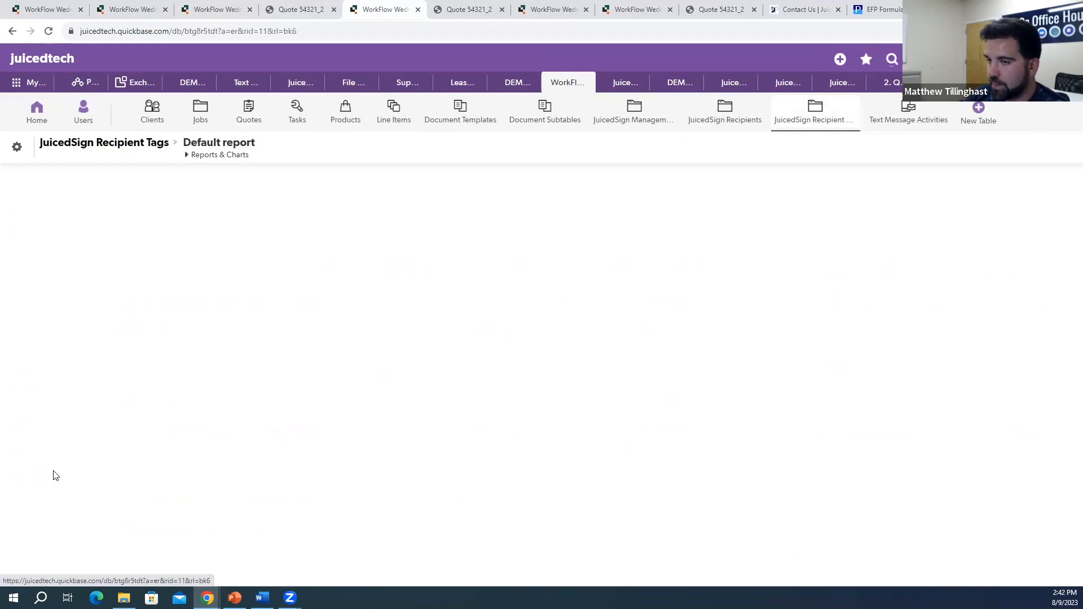
{"action": "scroll", "coordinate": [225, 364], "scroll_direction": "down", "scroll_amount": 5}
{"action": "scroll", "coordinate": [225, 369], "scroll_direction": "down", "scroll_amount": 2}
{"action": "left_click", "coordinate": [69, 346]}
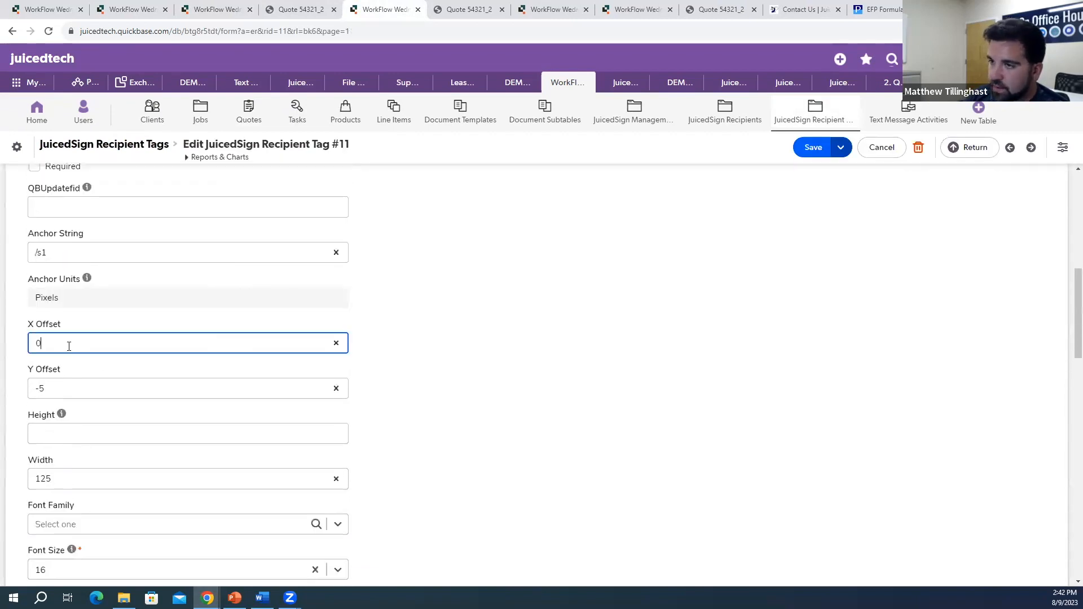
{"action": "key", "text": "BackSpace"}
{"action": "type", "text": "-"}
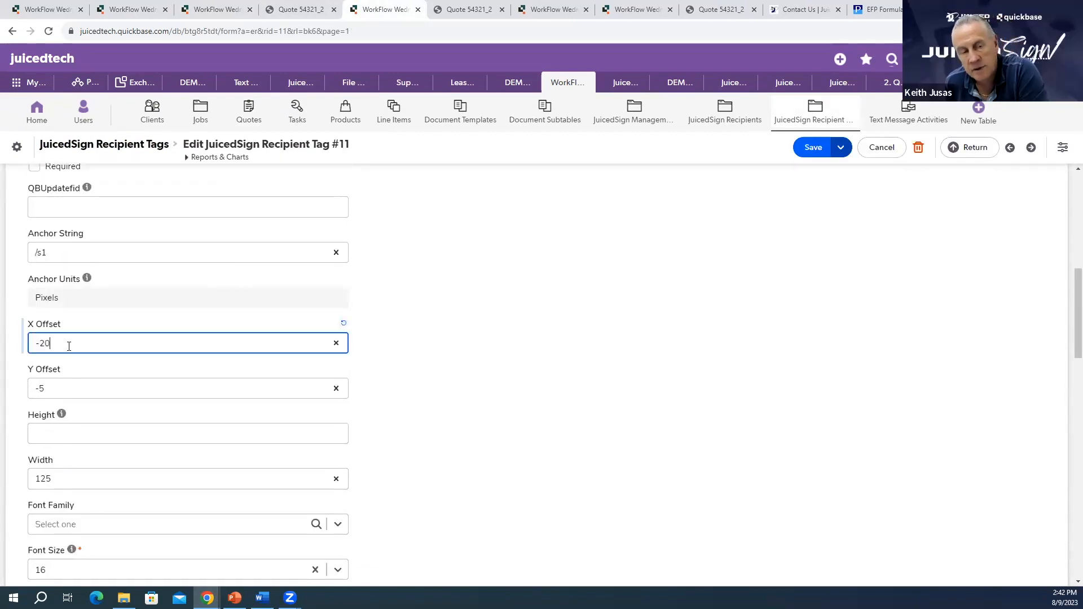
{"action": "type", "text": "20"}
{"action": "key", "text": "ctrl+s"}
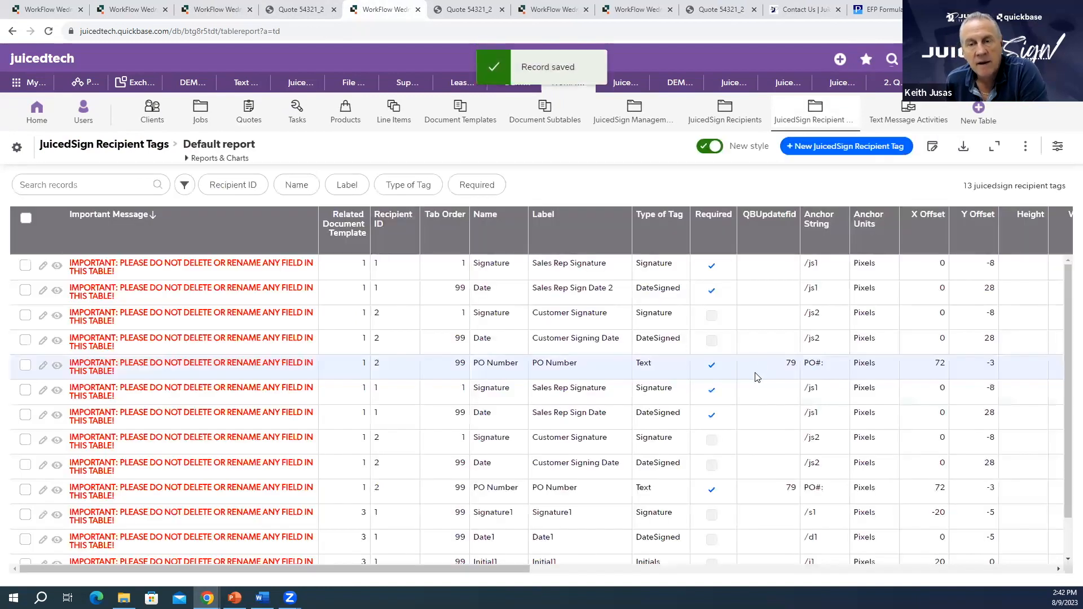
{"action": "left_click", "coordinate": [226, 7]}
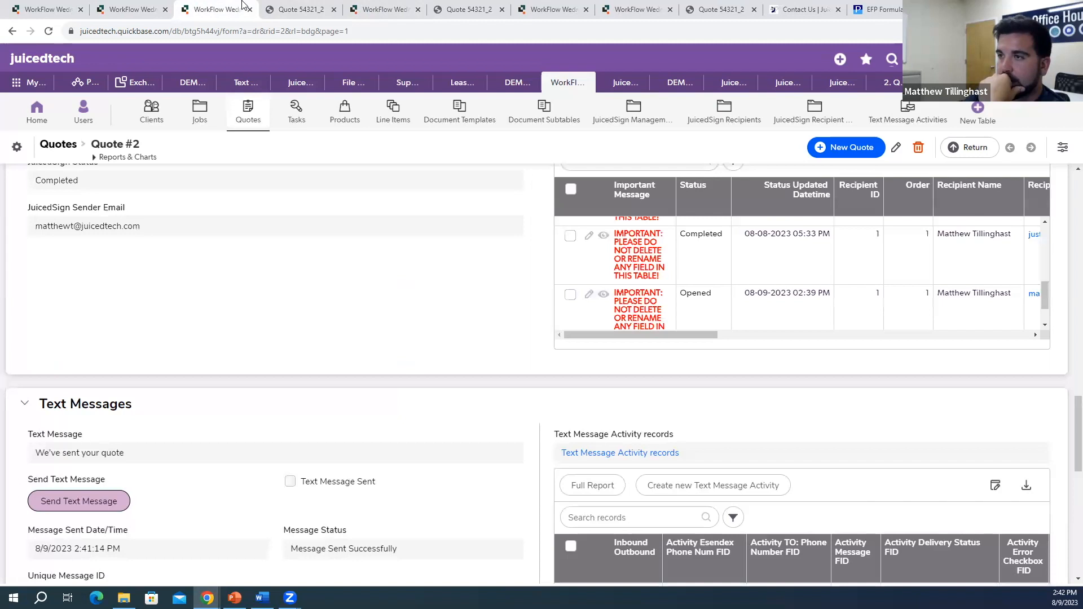
Step: Open the delivered agreement's JuicedSign Management #6 record from the embedded table
{"action": "scroll", "coordinate": [496, 390], "scroll_direction": "up", "scroll_amount": 5}
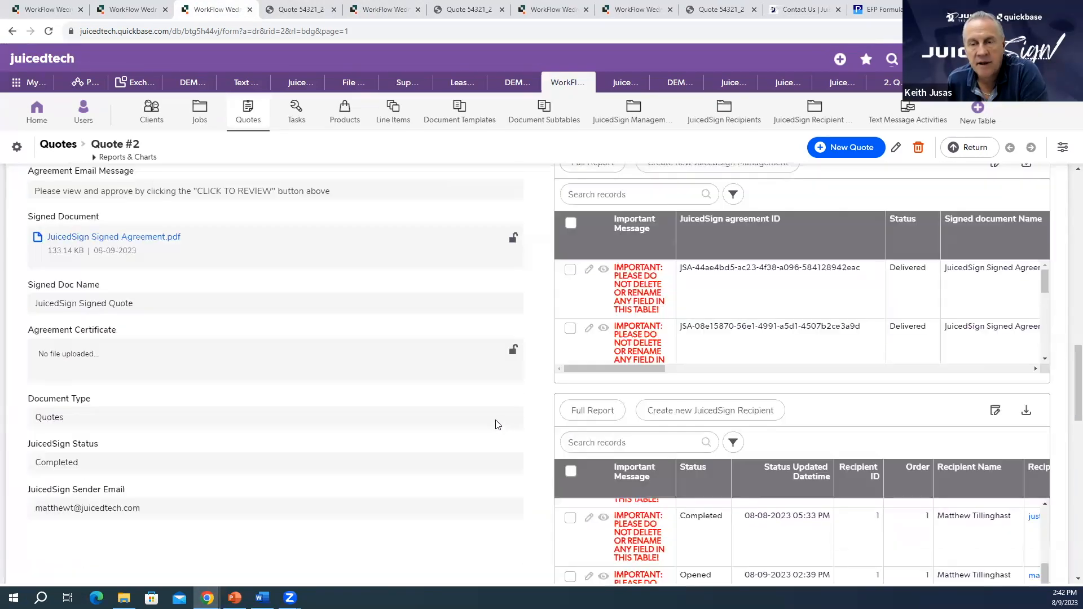
{"action": "scroll", "coordinate": [496, 432], "scroll_direction": "up", "scroll_amount": 3}
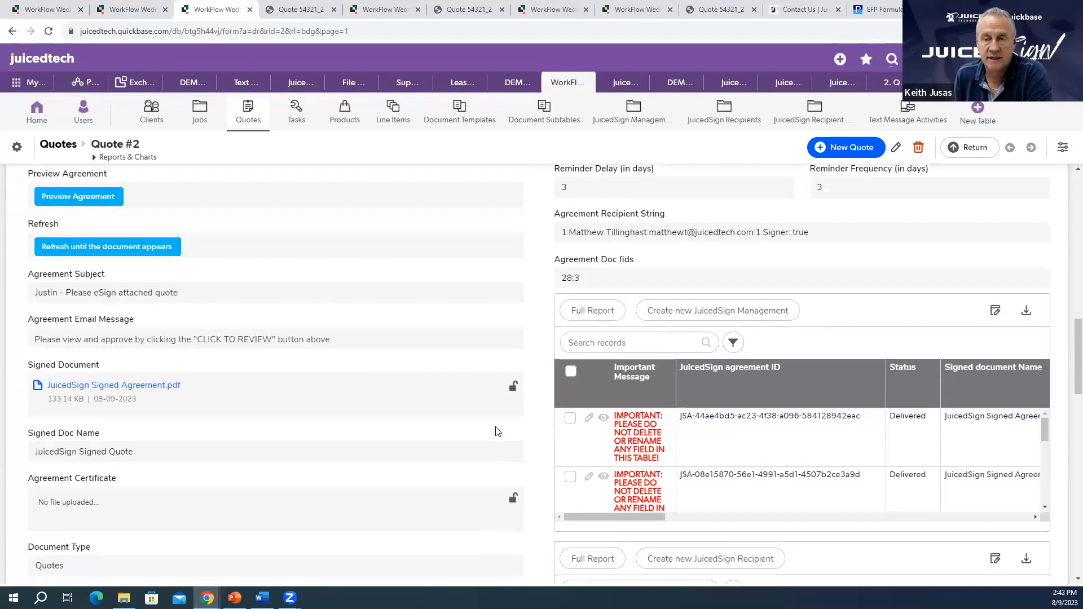
{"action": "scroll", "coordinate": [497, 431], "scroll_direction": "up", "scroll_amount": 3}
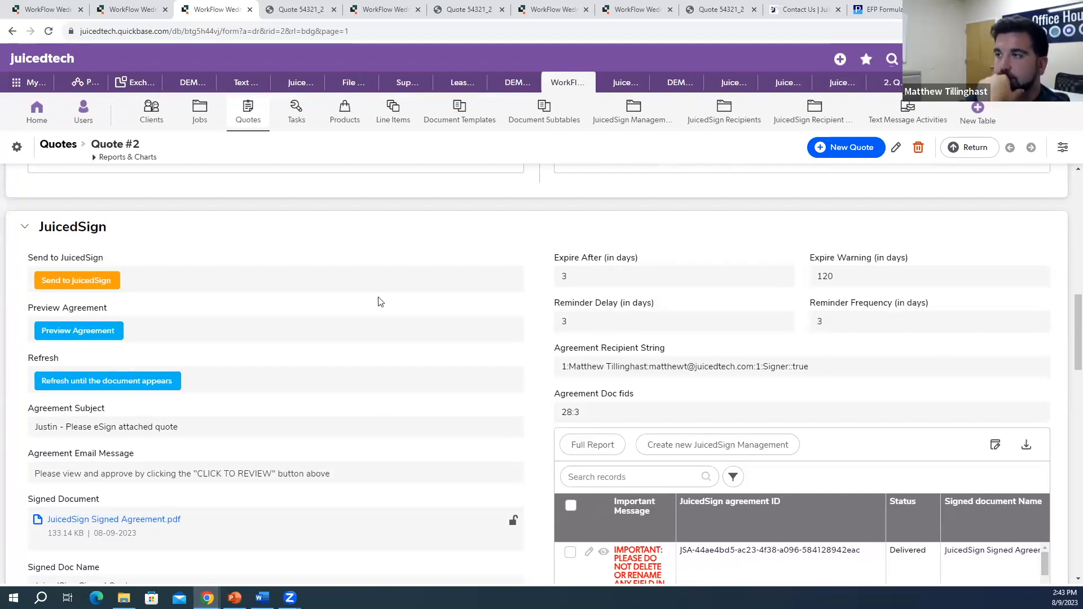
{"action": "scroll", "coordinate": [496, 427], "scroll_direction": "down", "scroll_amount": 3}
{"action": "scroll", "coordinate": [756, 450], "scroll_direction": "down", "scroll_amount": 2}
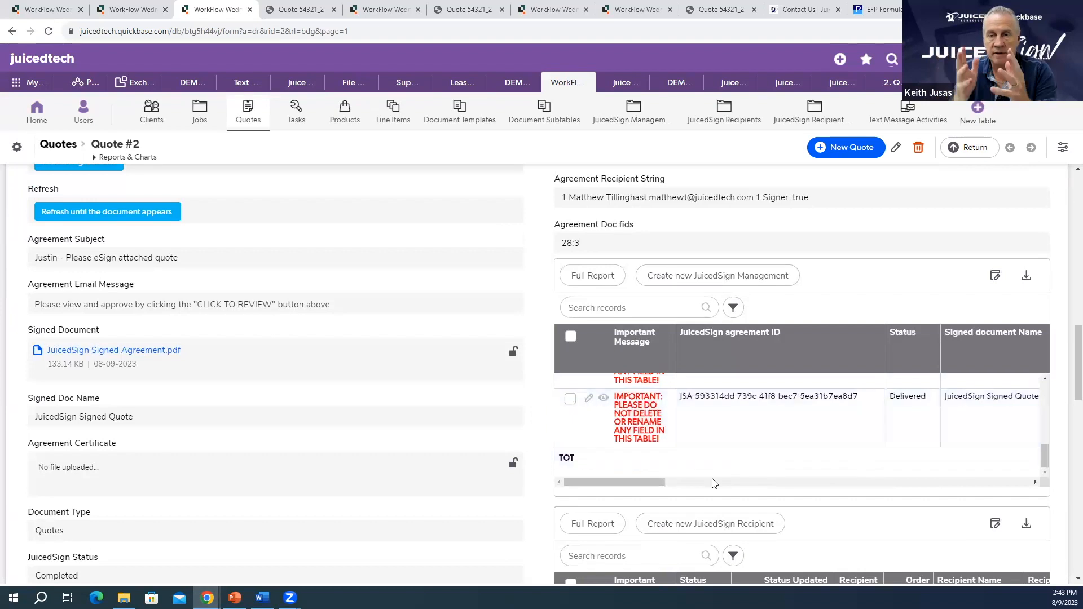
{"action": "mouse_move", "coordinate": [648, 482]}
{"action": "left_mouse_down"}
{"action": "mouse_move", "coordinate": [784, 490]}
{"action": "mouse_move", "coordinate": [647, 485]}
{"action": "left_mouse_up"}
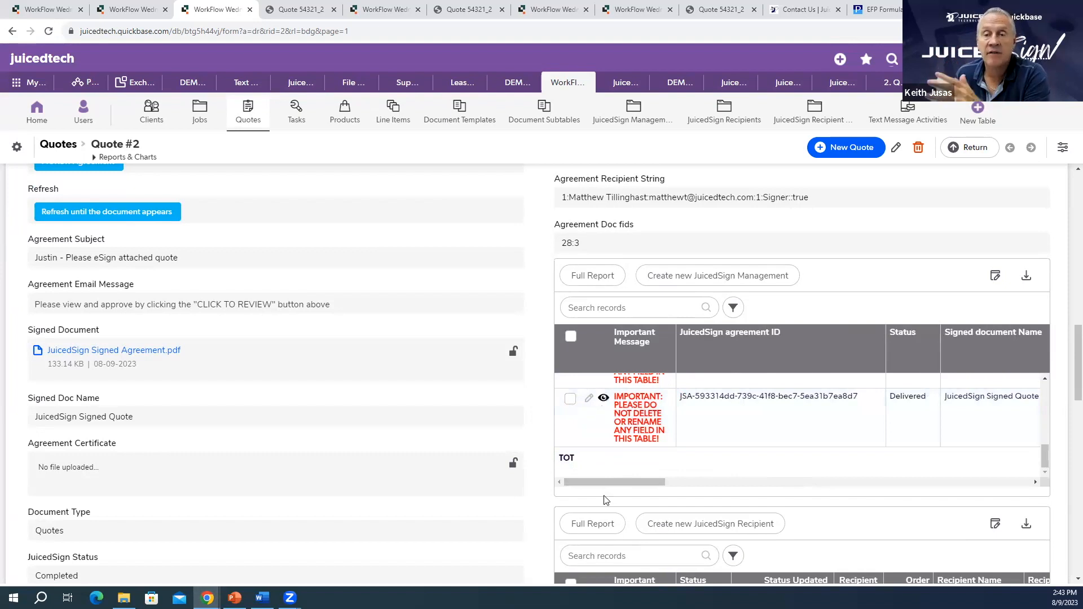
{"action": "left_click", "coordinate": [602, 433]}
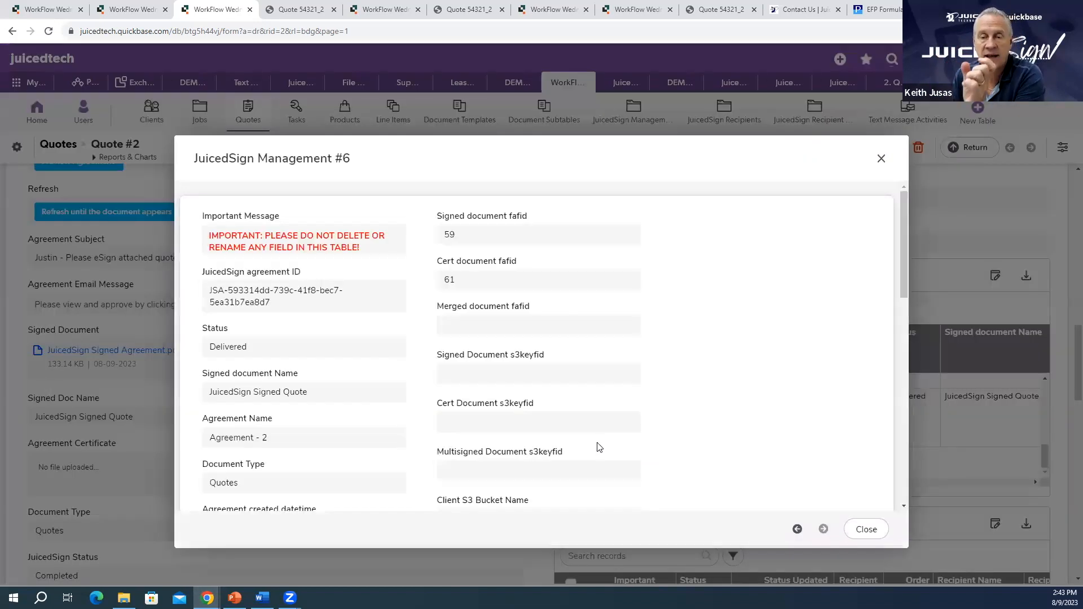
{"action": "scroll", "coordinate": [590, 384], "scroll_direction": "down", "scroll_amount": 6}
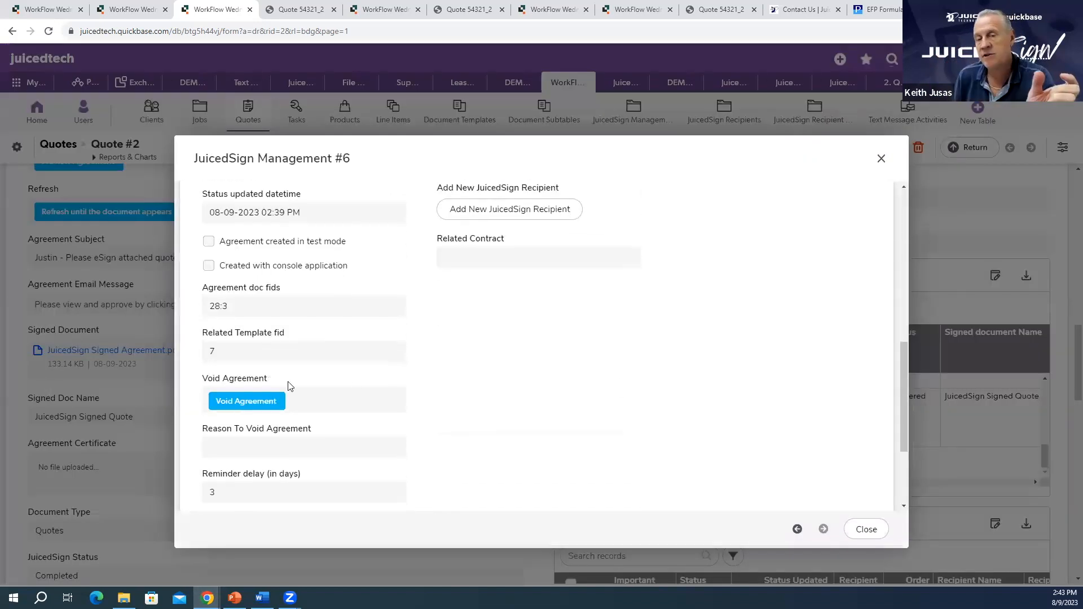
Step: Void the agreement with the reason 'Signer tag invalid' and close the confirmation
{"action": "left_click", "coordinate": [276, 402]}
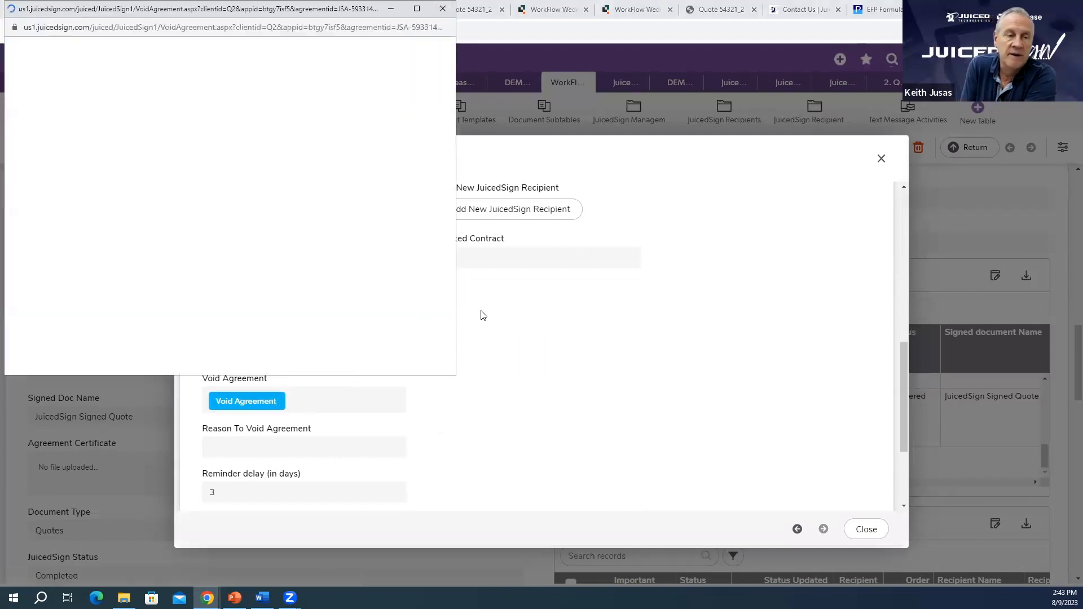
{"action": "left_click", "coordinate": [189, 209]}
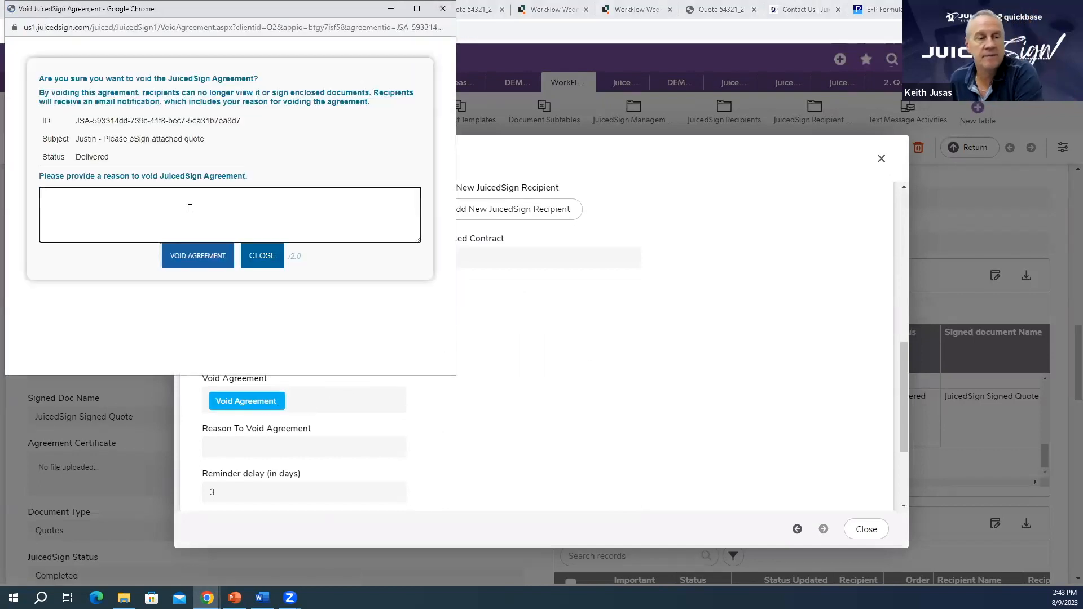
{"action": "type", "text": "Signer tag invalid"}
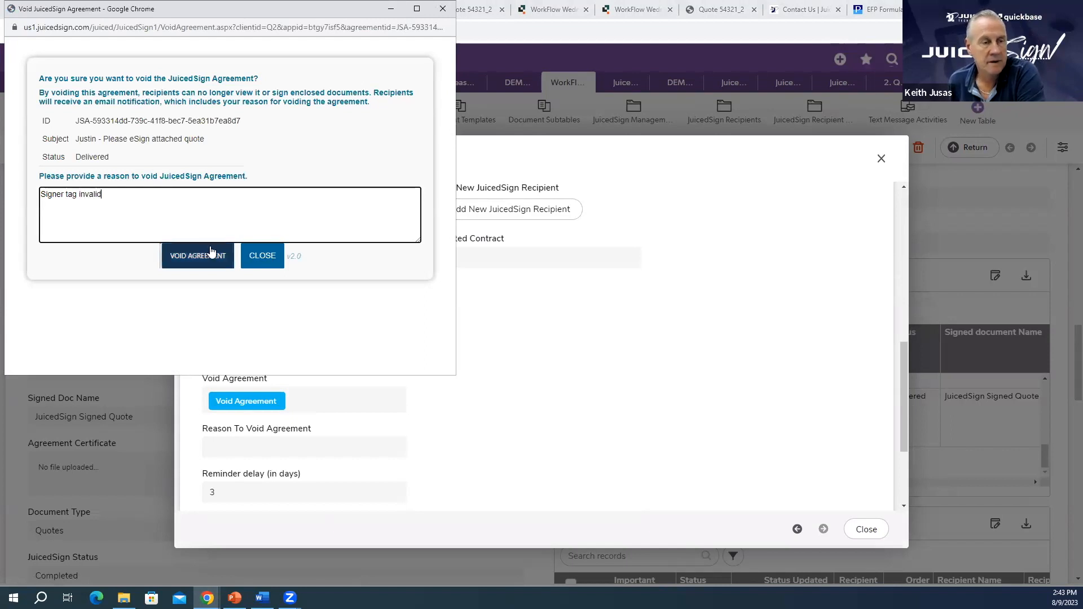
{"action": "left_click", "coordinate": [195, 255]}
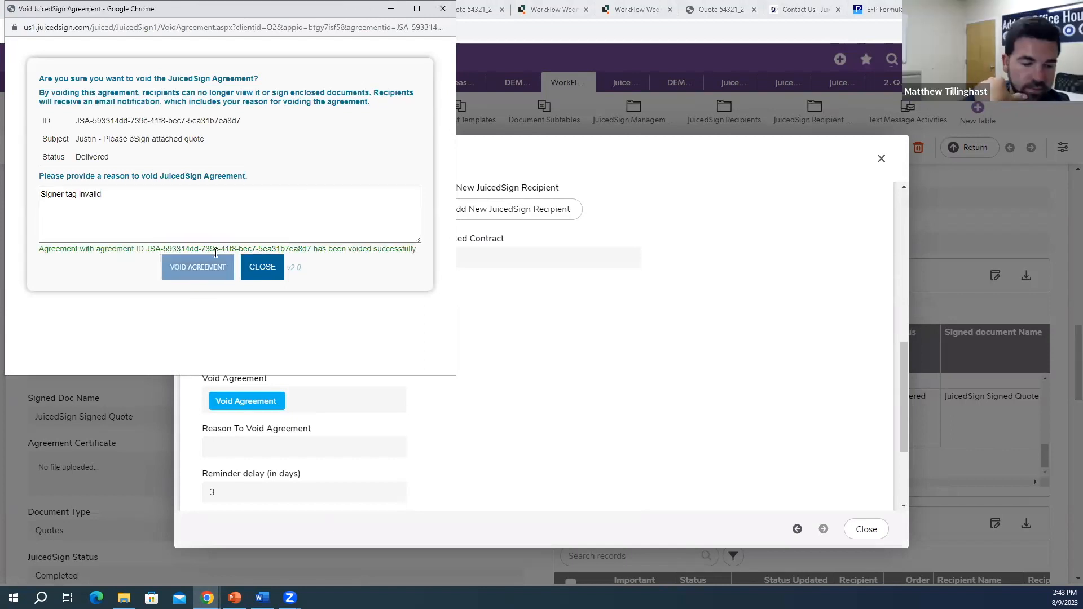
{"action": "left_click", "coordinate": [257, 269]}
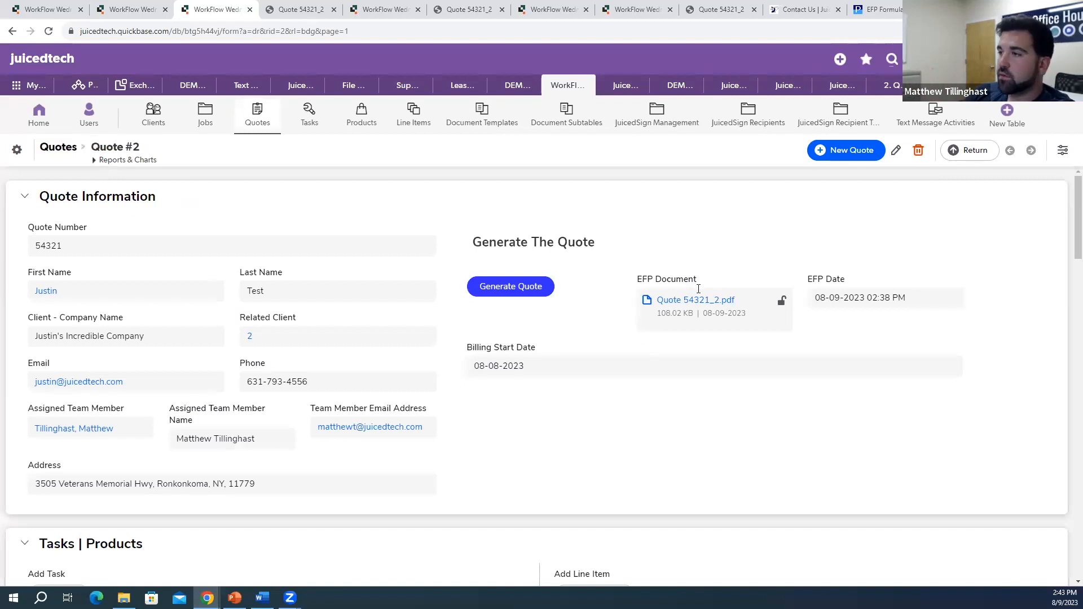
Step: Read the voided-agreement email for Quote 54321_2.pdf citing 'Signer tag invalid', then close it
{"action": "scroll", "coordinate": [649, 304], "scroll_direction": "down", "scroll_amount": 2}
{"action": "scroll", "coordinate": [649, 299], "scroll_direction": "down", "scroll_amount": 7}
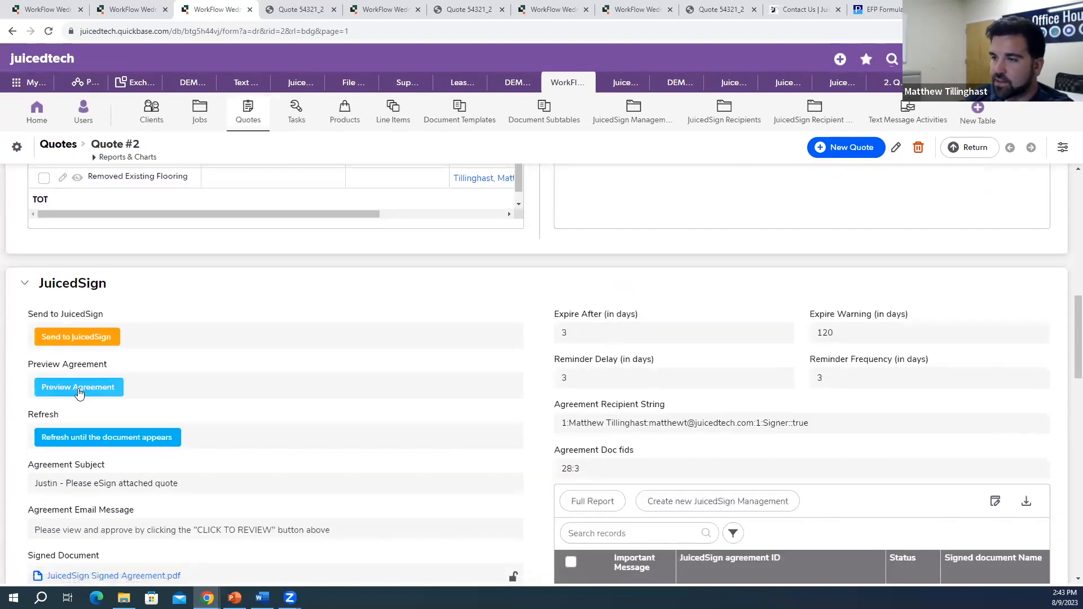
{"action": "left_click", "coordinate": [81, 397]}
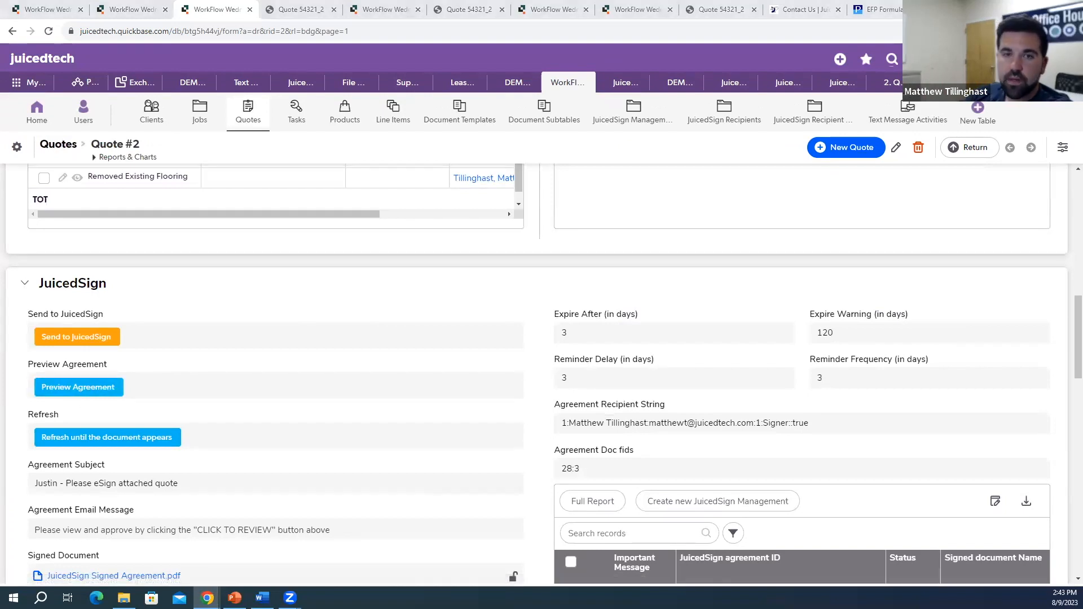
{"action": "left_click_drag", "start_coordinate": [1082, 73], "coordinate": [441, 75]}
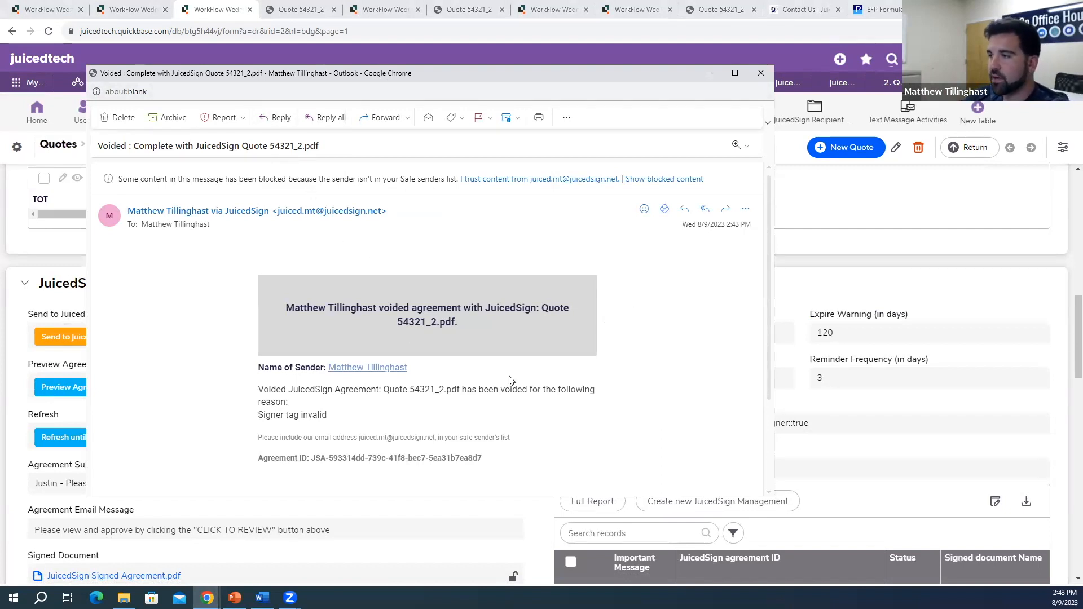
{"action": "scroll", "coordinate": [479, 360], "scroll_direction": "down", "scroll_amount": 2}
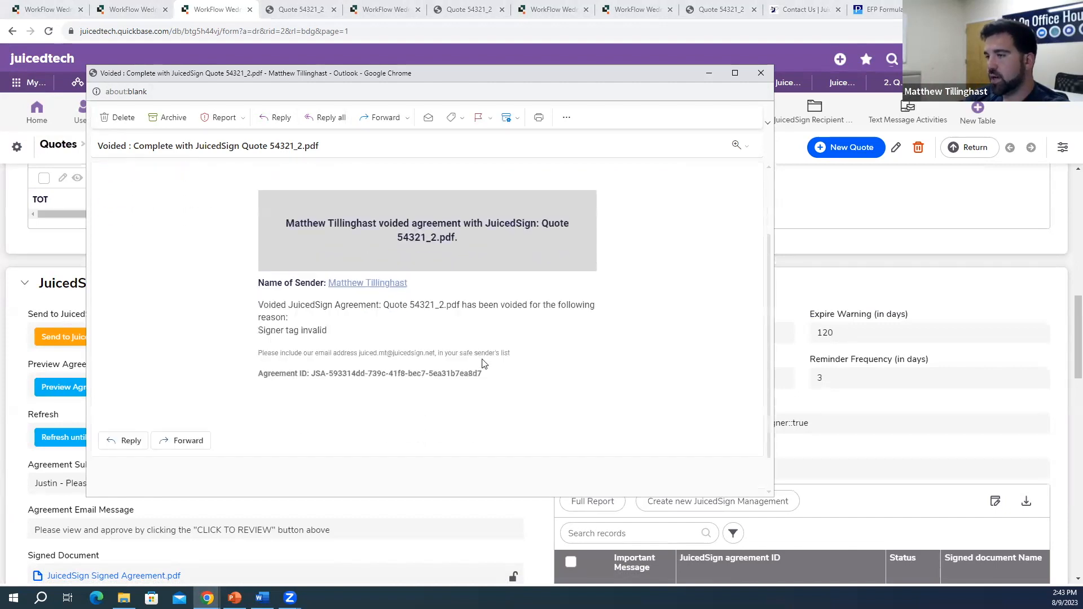
{"action": "left_click_drag", "start_coordinate": [261, 303], "coordinate": [327, 306]}
{"action": "left_click", "coordinate": [340, 326]}
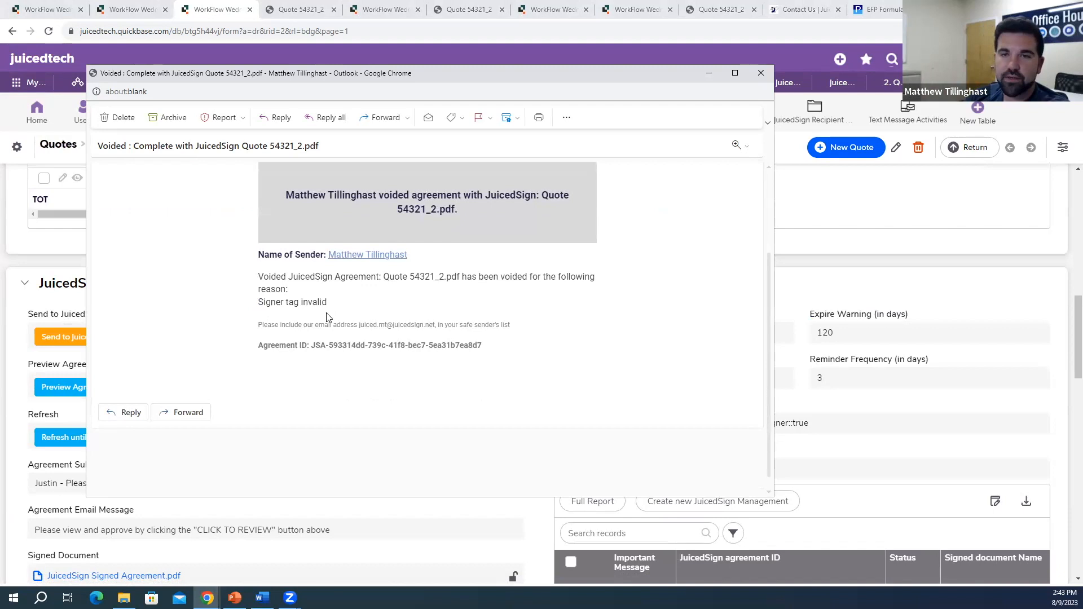
{"action": "left_click", "coordinate": [760, 73]}
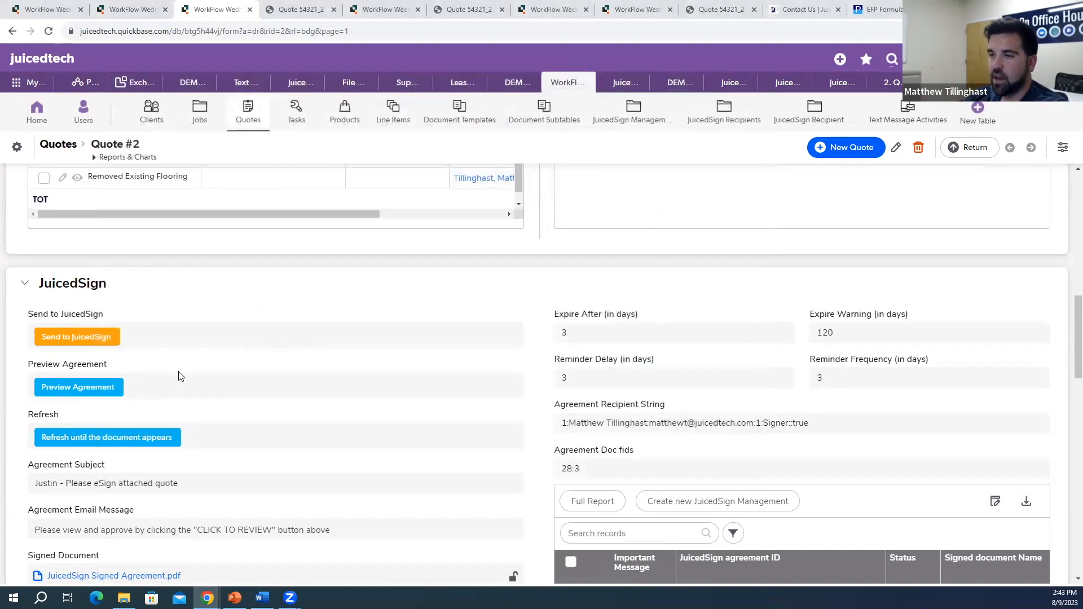
Step: Preview the Quote #2 agreement's tag placement for its only recipient, then close the preview
{"action": "left_click", "coordinate": [115, 388]}
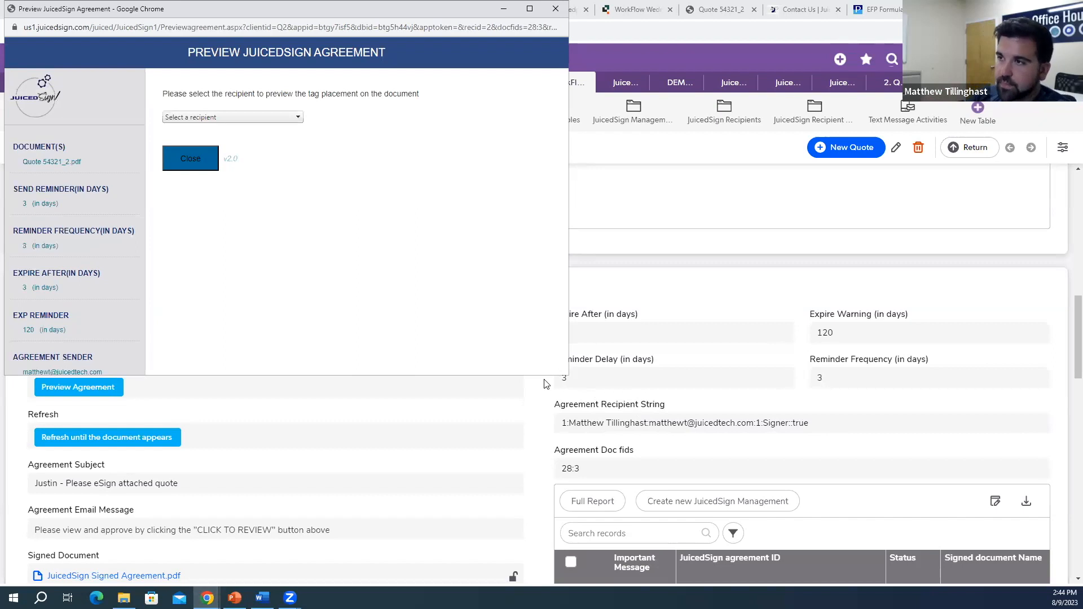
{"action": "left_click", "coordinate": [281, 115]}
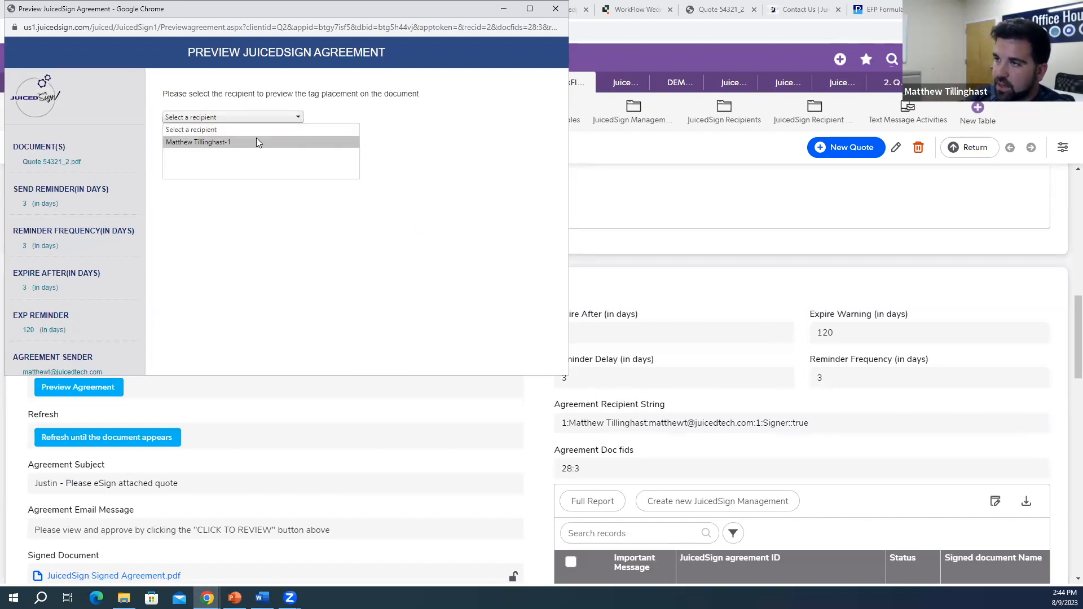
{"action": "left_click", "coordinate": [257, 138]}
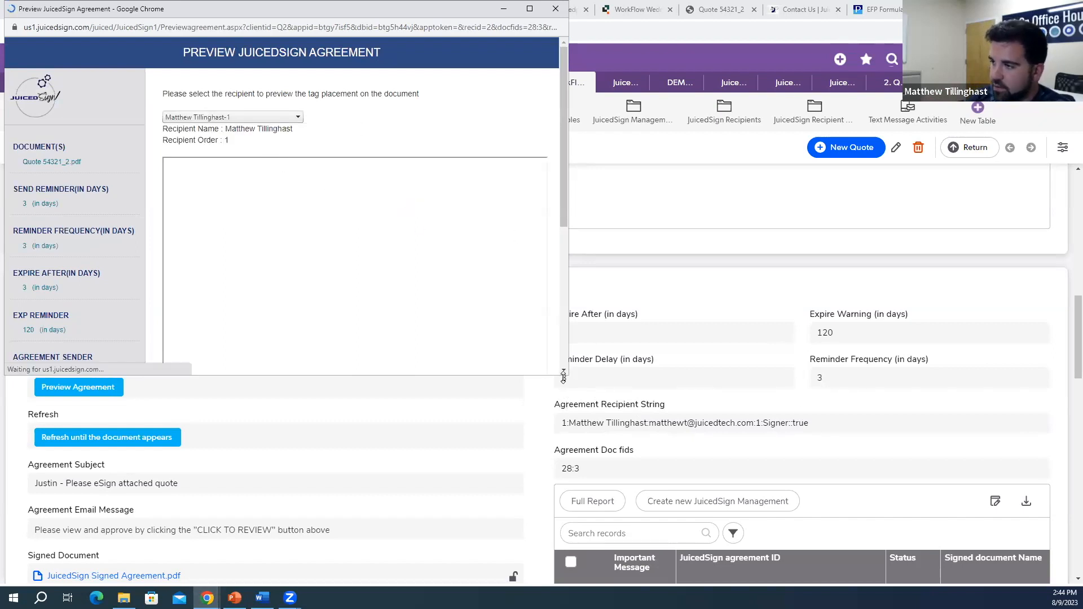
{"action": "left_click_drag", "start_coordinate": [564, 374], "coordinate": [692, 451]}
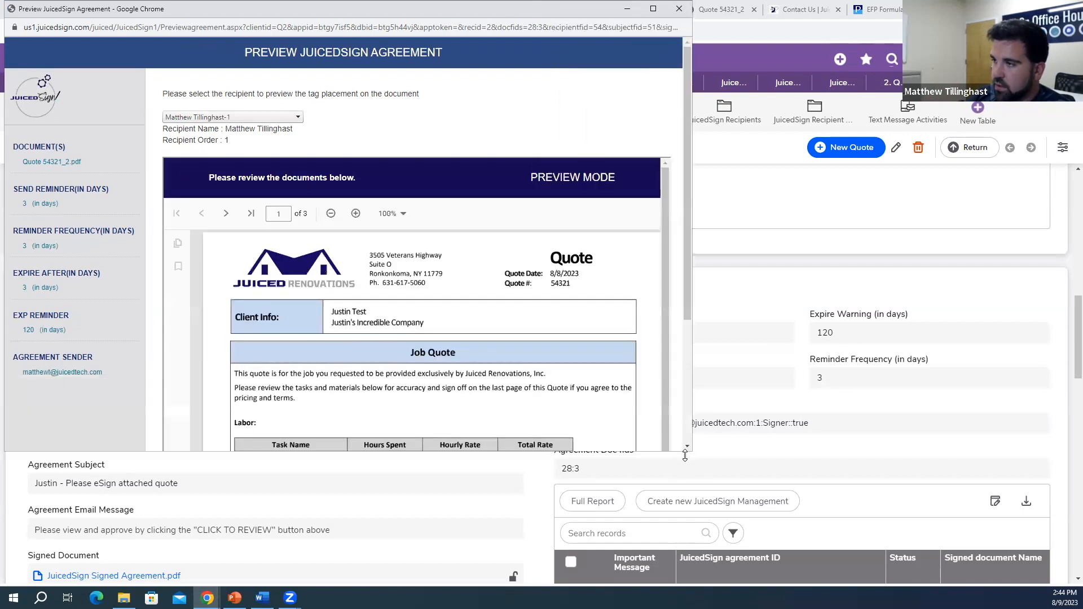
{"action": "scroll", "coordinate": [569, 302], "scroll_direction": "down", "scroll_amount": 20}
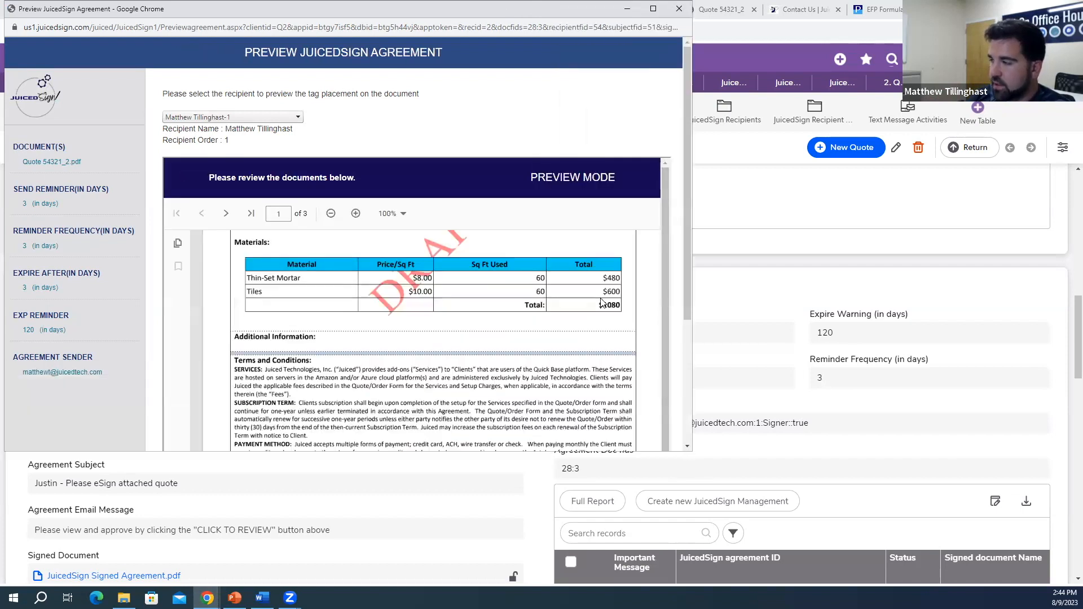
{"action": "scroll", "coordinate": [670, 249], "scroll_direction": "down", "scroll_amount": 10}
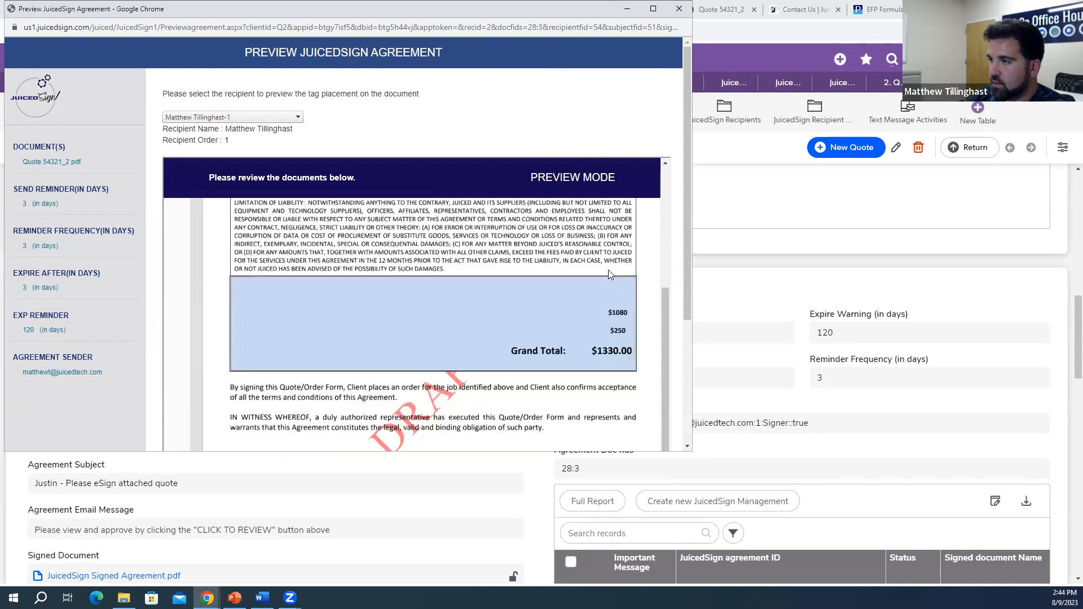
{"action": "scroll", "coordinate": [429, 367], "scroll_direction": "down", "scroll_amount": 2}
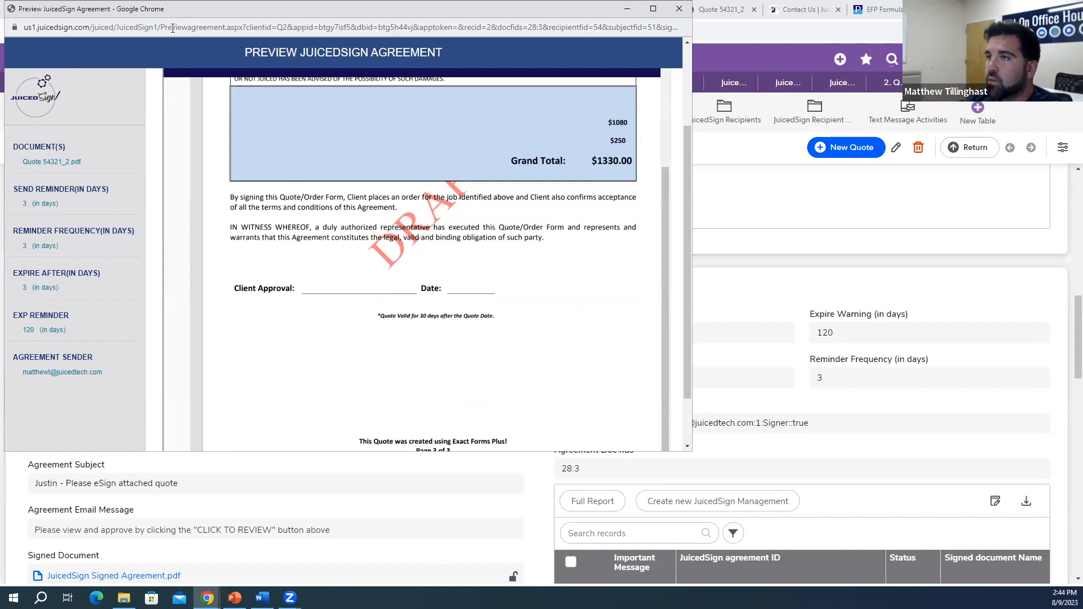
{"action": "left_click", "coordinate": [208, 27]}
{"action": "left_click", "coordinate": [410, 30]}
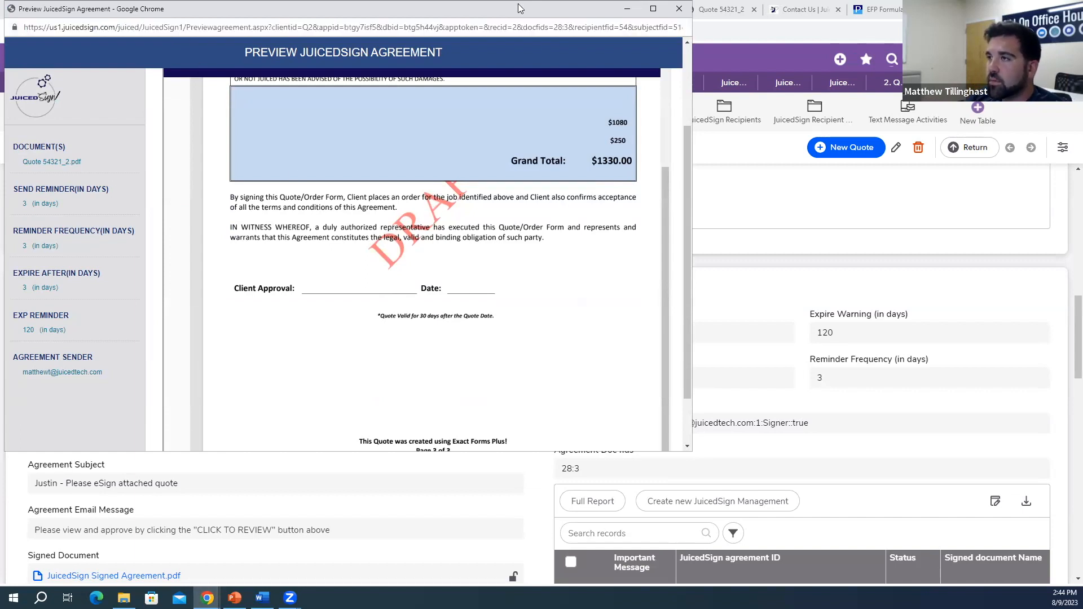
{"action": "left_click", "coordinate": [676, 9]}
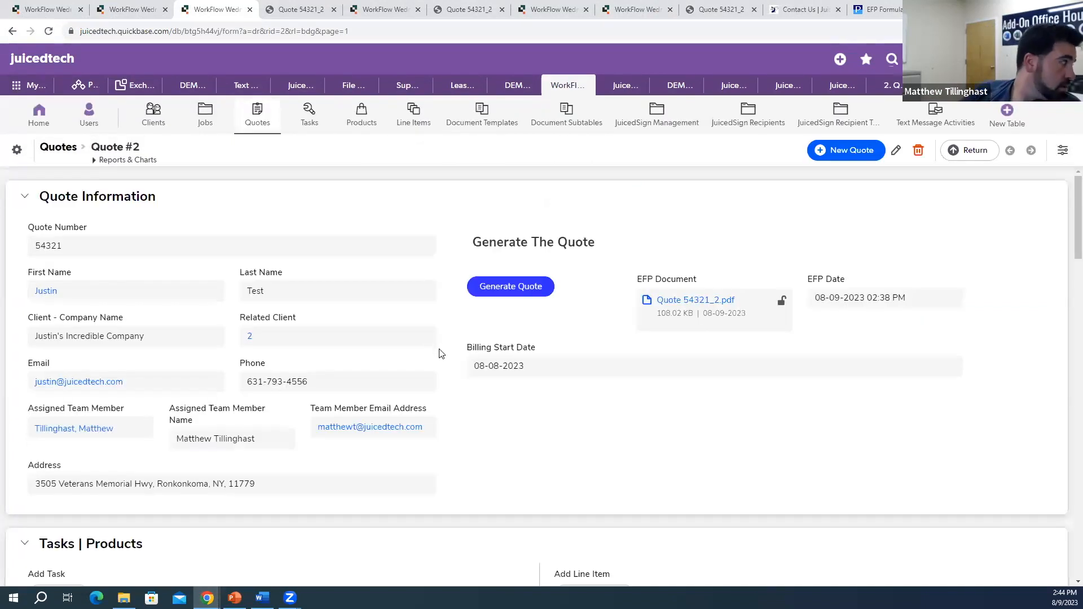
Step: Create the JuicedSign agreement for Quote #2 and send it out for signing
{"action": "scroll", "coordinate": [438, 355], "scroll_direction": "down", "scroll_amount": 12}
{"action": "scroll", "coordinate": [97, 316], "scroll_direction": "up", "scroll_amount": 5}
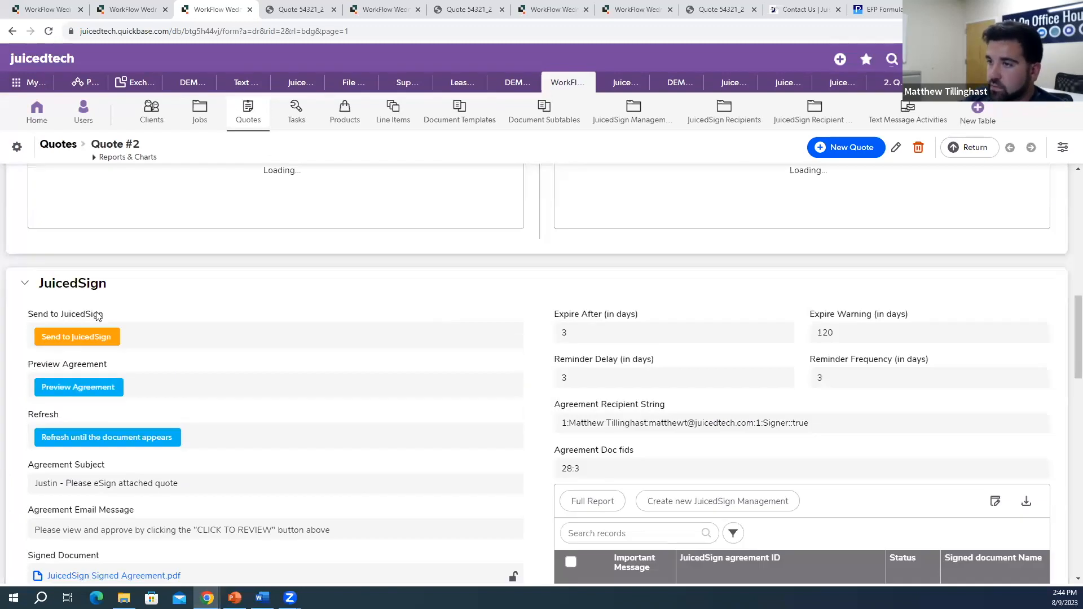
{"action": "left_click", "coordinate": [94, 346]}
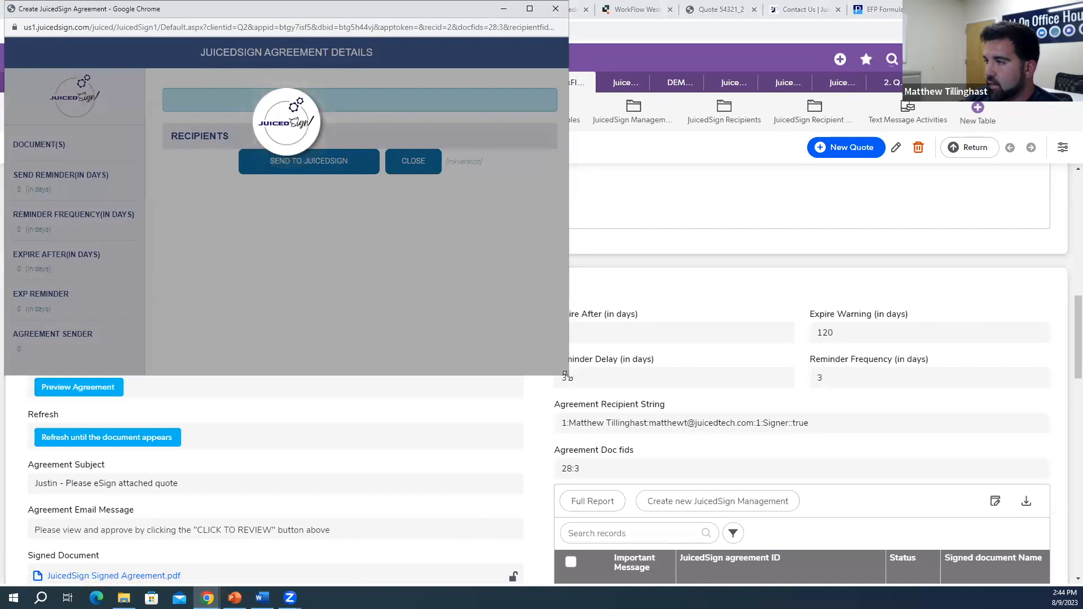
{"action": "left_click_drag", "start_coordinate": [566, 376], "coordinate": [688, 443]}
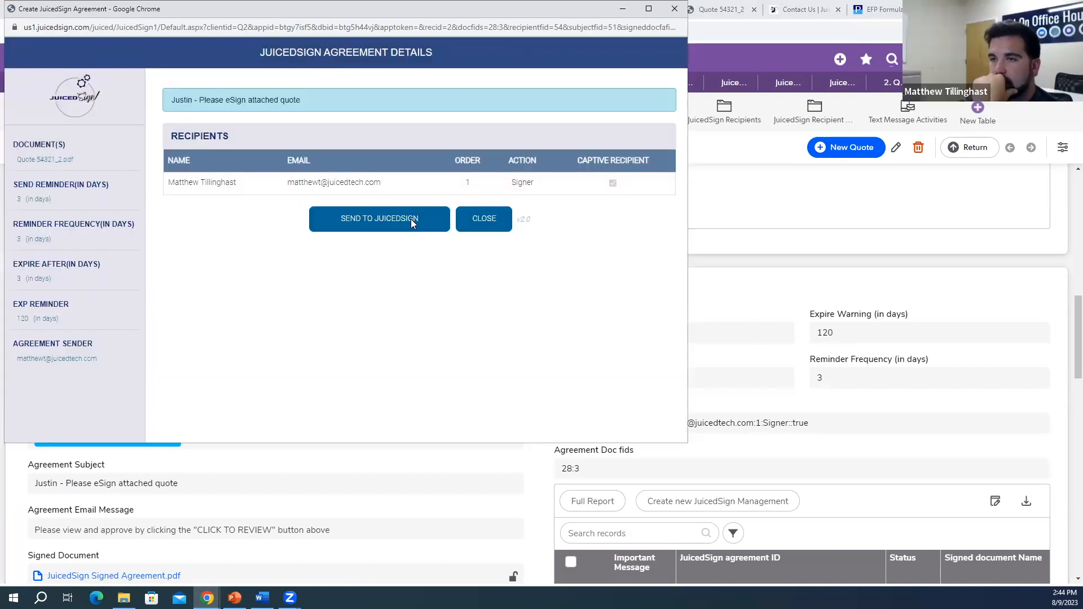
{"action": "left_click", "coordinate": [411, 223]}
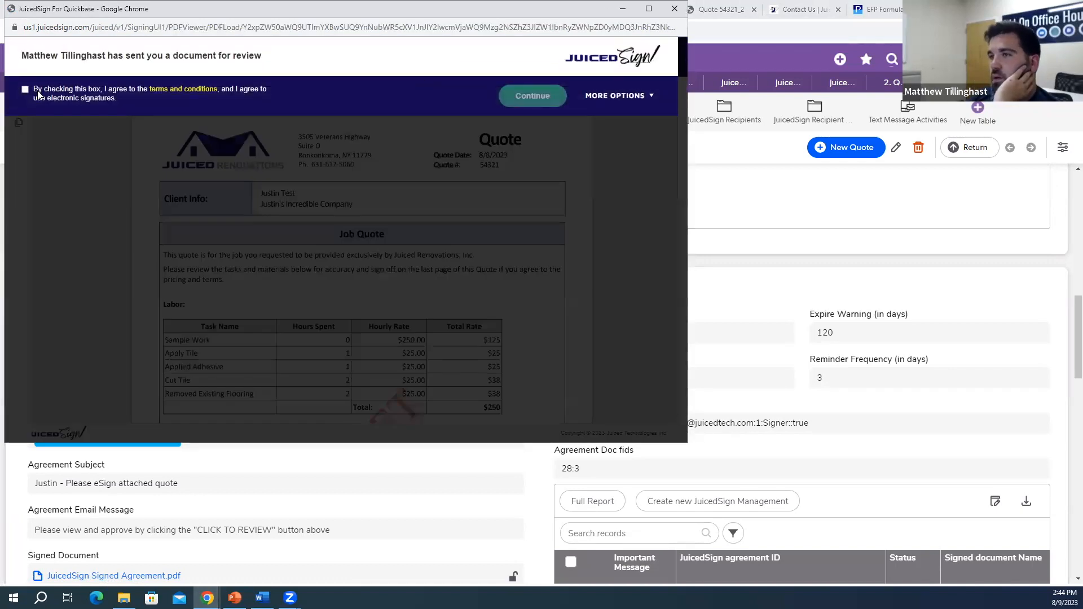
Step: Accept the e-signature terms, sign Client Approval with a handwriting style, and finish the agreement
{"action": "left_click", "coordinate": [38, 94]}
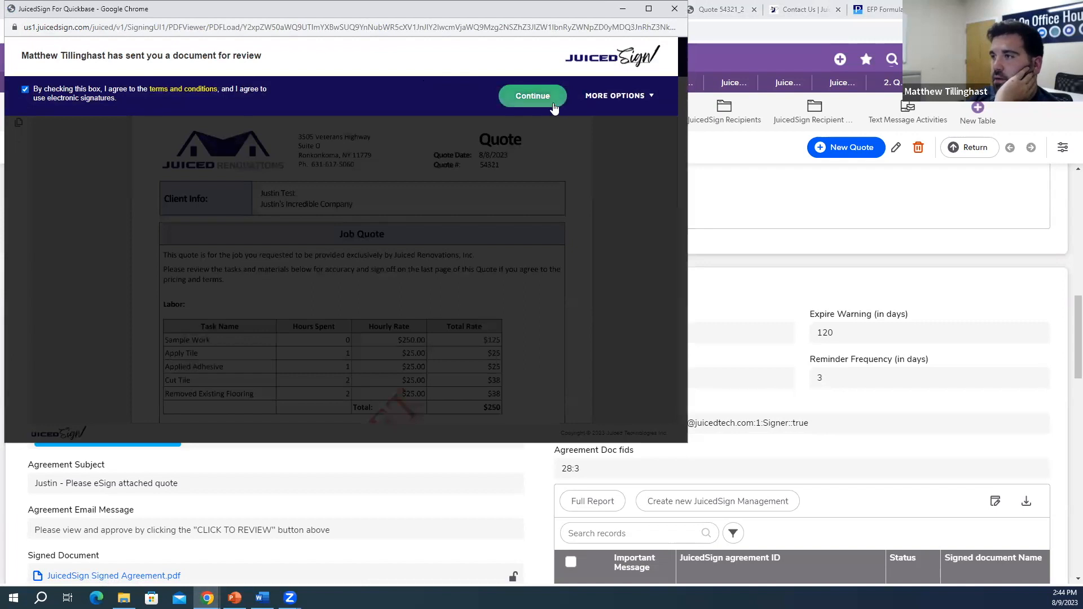
{"action": "left_click", "coordinate": [533, 96]}
{"action": "left_click", "coordinate": [482, 58]}
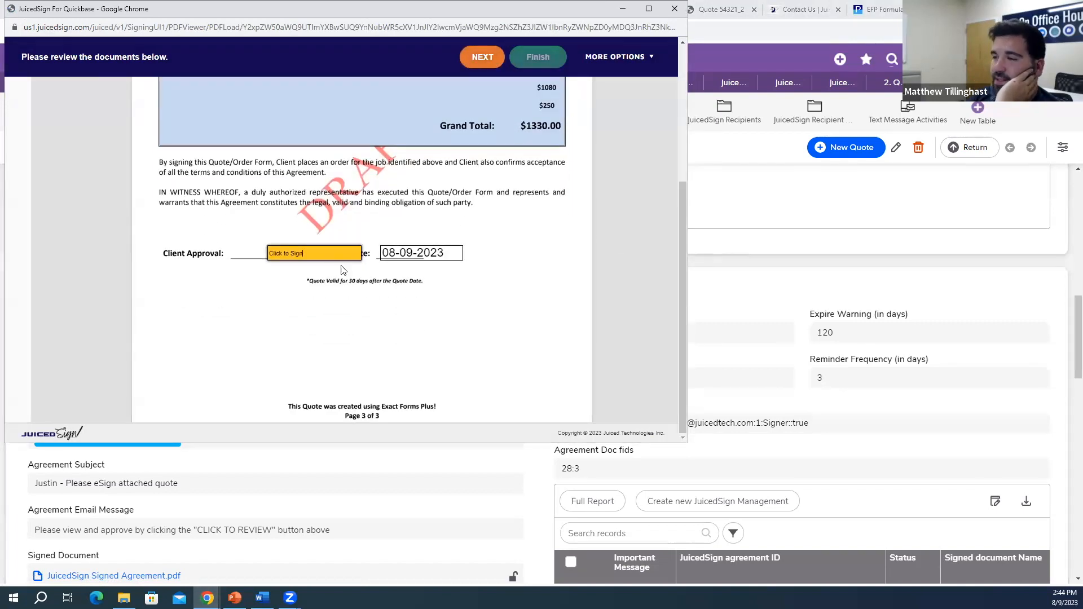
{"action": "left_click", "coordinate": [350, 265]}
{"action": "scroll", "coordinate": [299, 288], "scroll_direction": "down", "scroll_amount": 3}
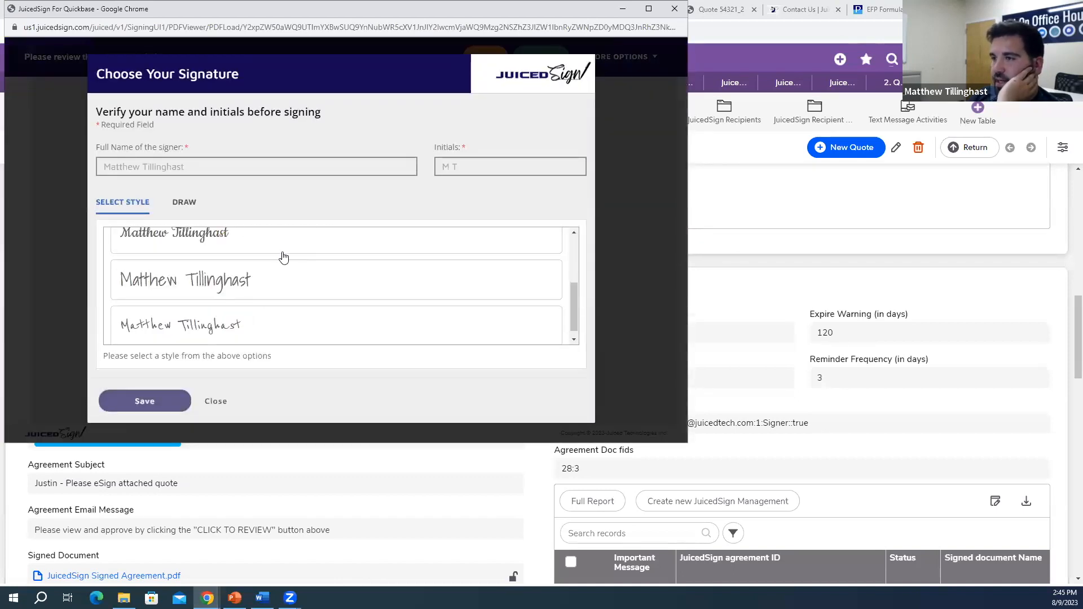
{"action": "left_click", "coordinate": [283, 251]}
{"action": "left_click", "coordinate": [165, 402]}
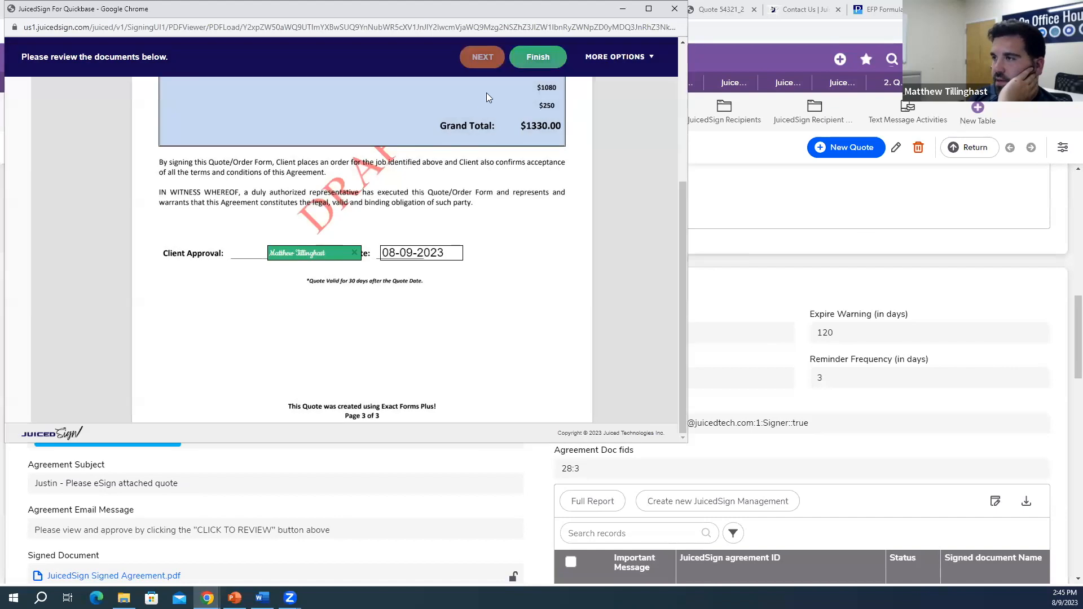
{"action": "left_click", "coordinate": [538, 56]}
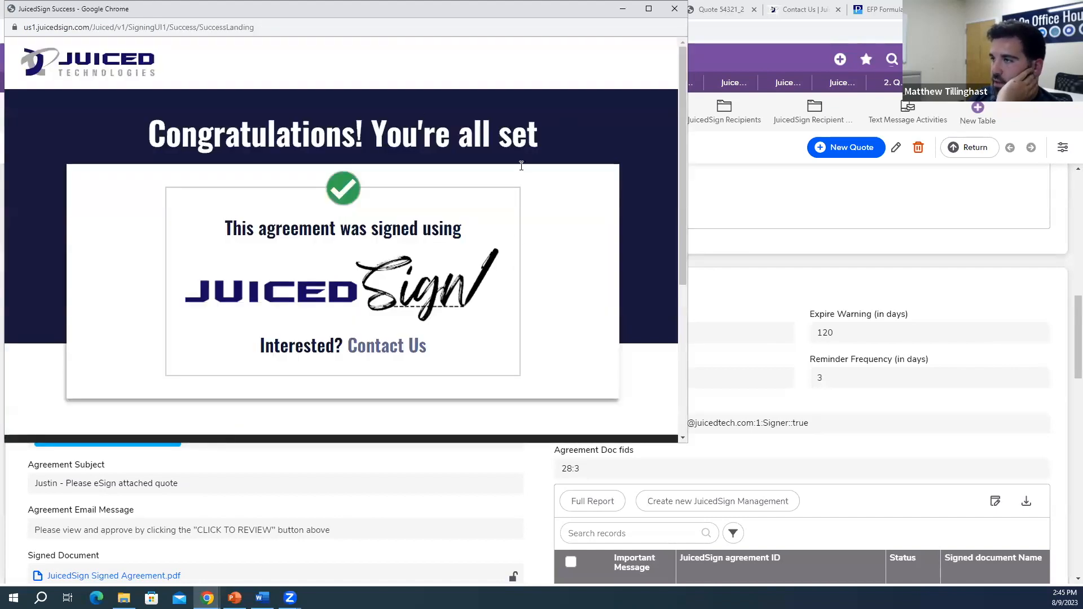
{"action": "left_click", "coordinate": [674, 9]}
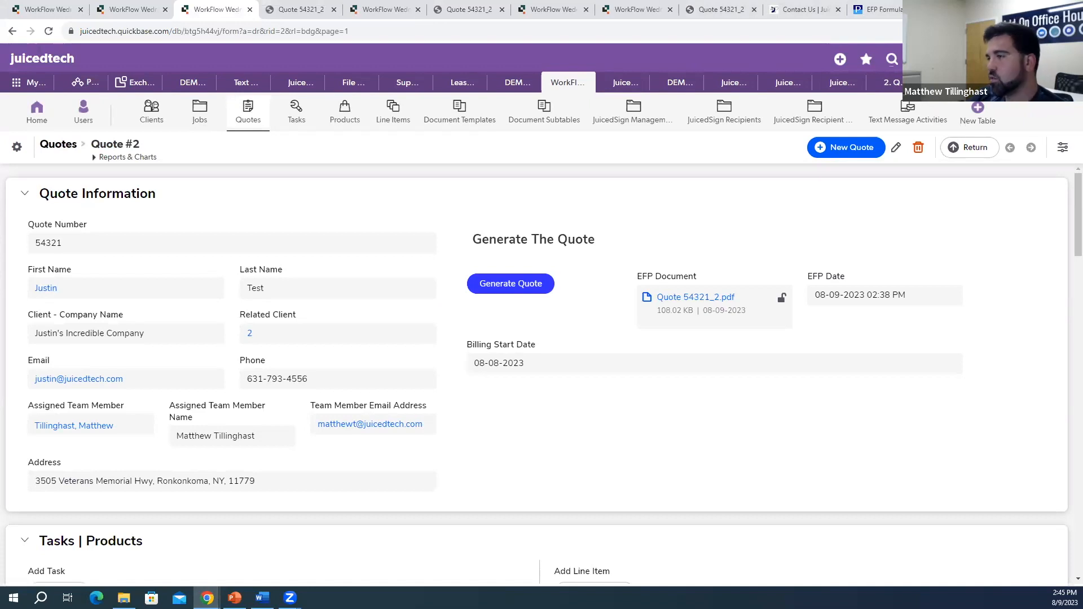
{"action": "scroll", "coordinate": [226, 237], "scroll_direction": "down", "scroll_amount": 15}
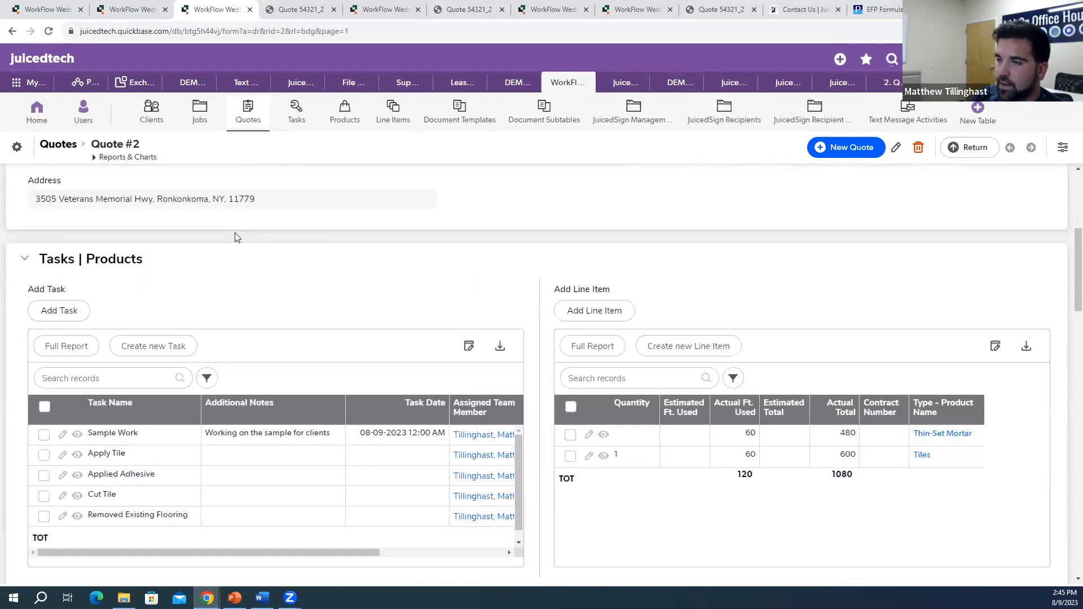
{"action": "scroll", "coordinate": [389, 321], "scroll_direction": "up", "scroll_amount": 1}
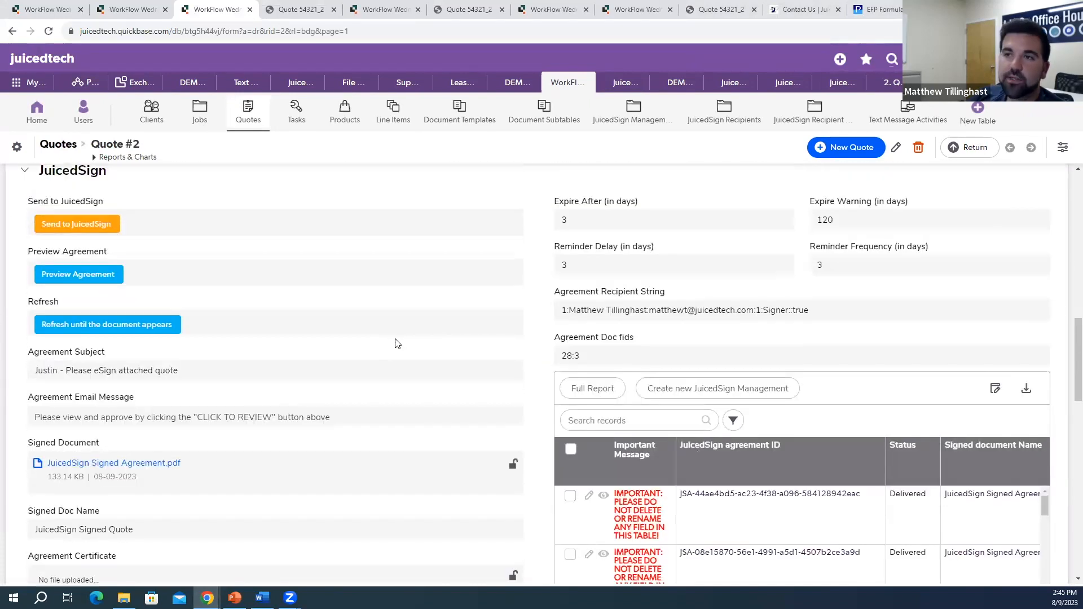
{"action": "scroll", "coordinate": [372, 335], "scroll_direction": "down", "scroll_amount": 2}
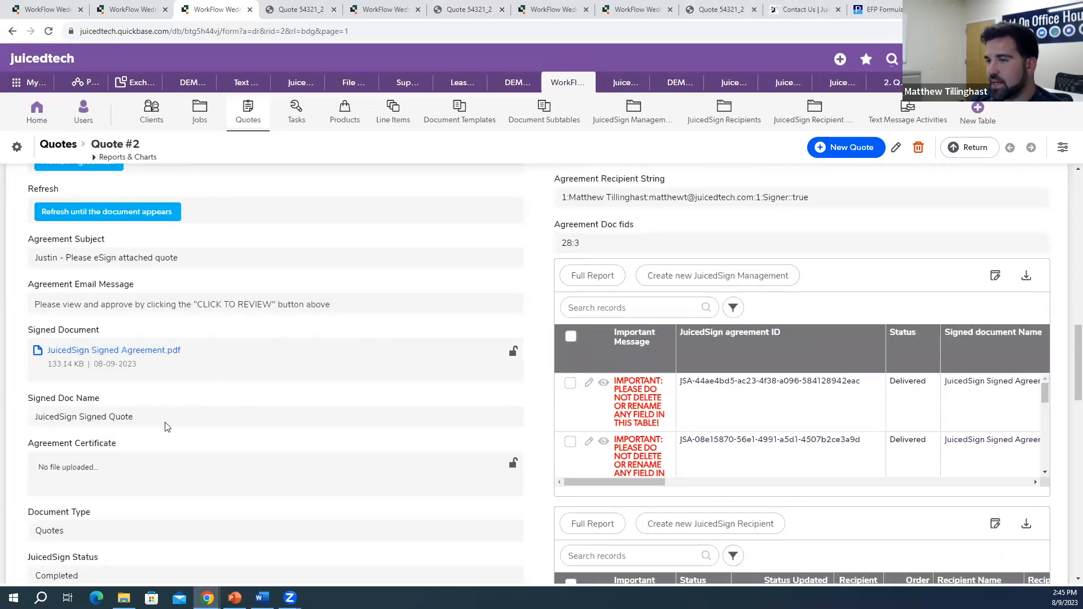
{"action": "scroll", "coordinate": [212, 383], "scroll_direction": "down", "scroll_amount": 7}
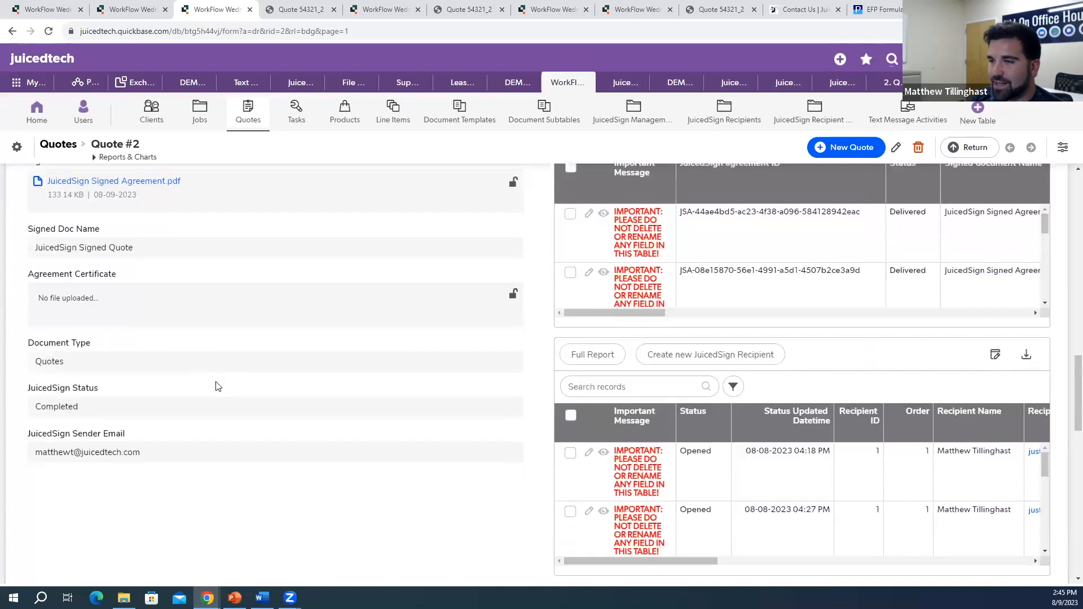
{"action": "scroll", "coordinate": [56, 363], "scroll_direction": "up", "scroll_amount": 5}
{"action": "scroll", "coordinate": [121, 370], "scroll_direction": "down", "scroll_amount": 5}
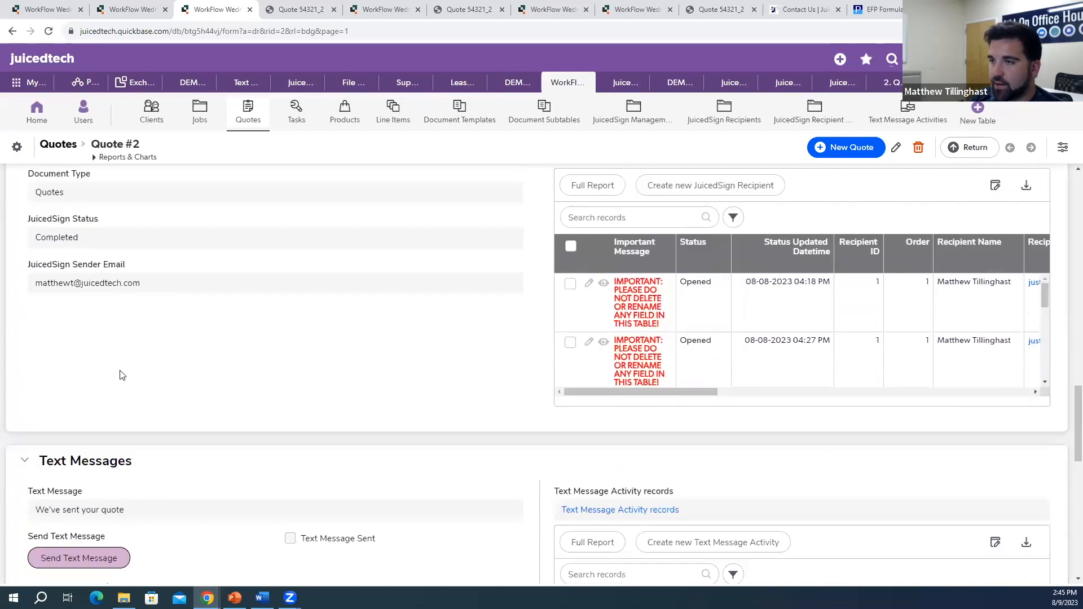
Step: Replace Quote #2's text message with 'Thanks for signing the quote' and save the record
{"action": "left_click", "coordinate": [896, 148]}
{"action": "scroll", "coordinate": [294, 434], "scroll_direction": "down", "scroll_amount": 15}
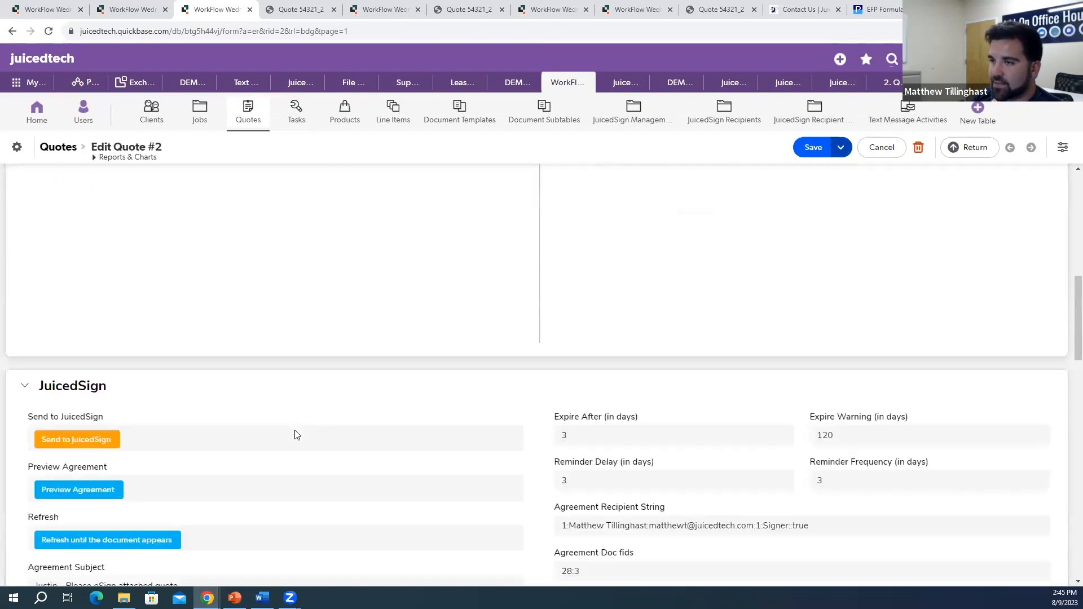
{"action": "scroll", "coordinate": [291, 436], "scroll_direction": "down", "scroll_amount": 4}
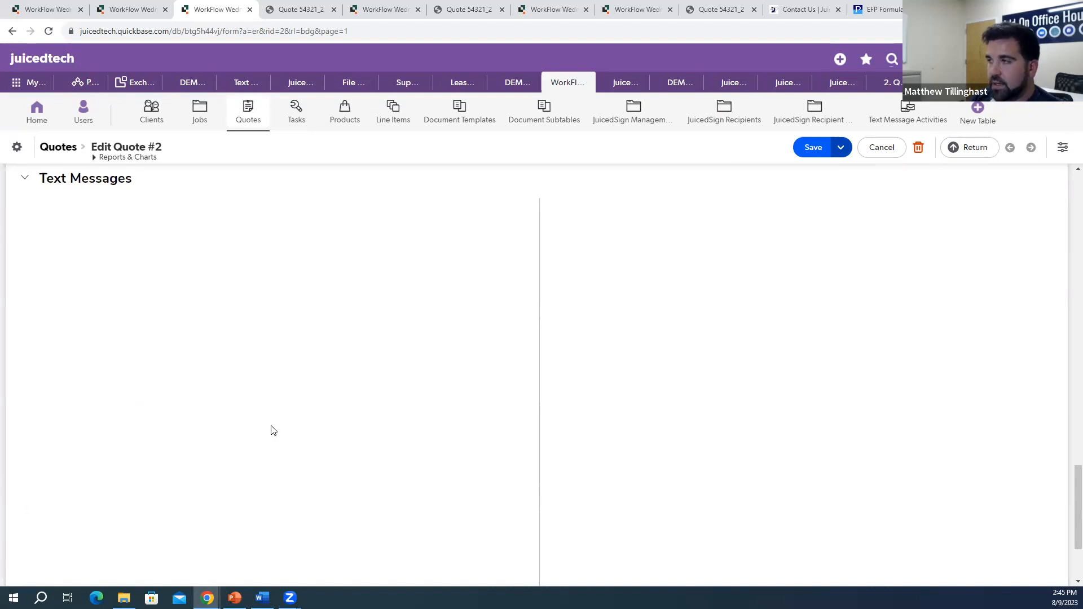
{"action": "triple_click", "coordinate": [140, 230]}
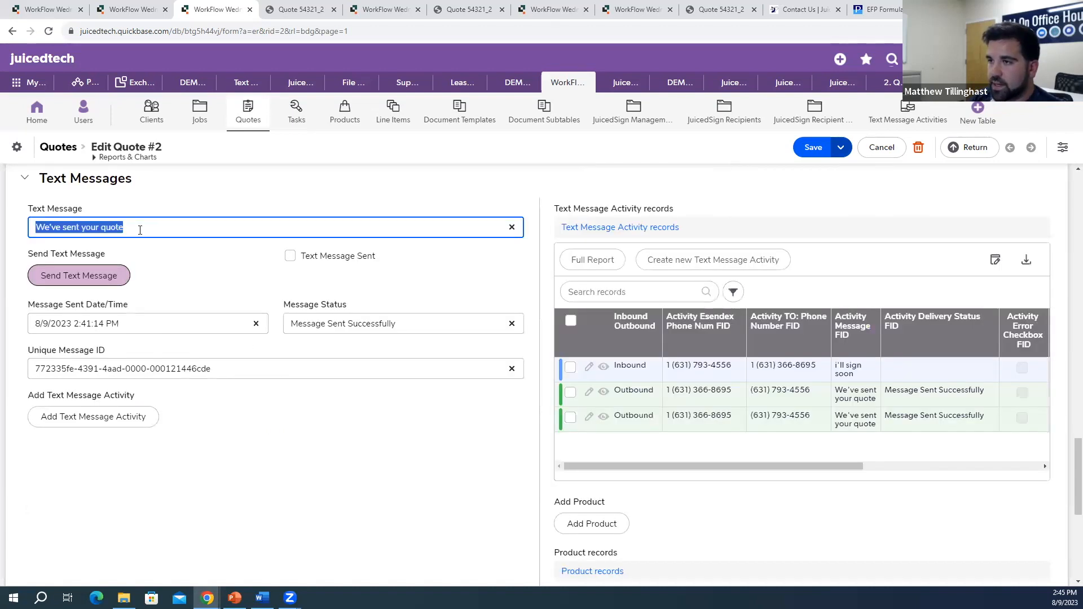
{"action": "key", "text": "BackSpace"}
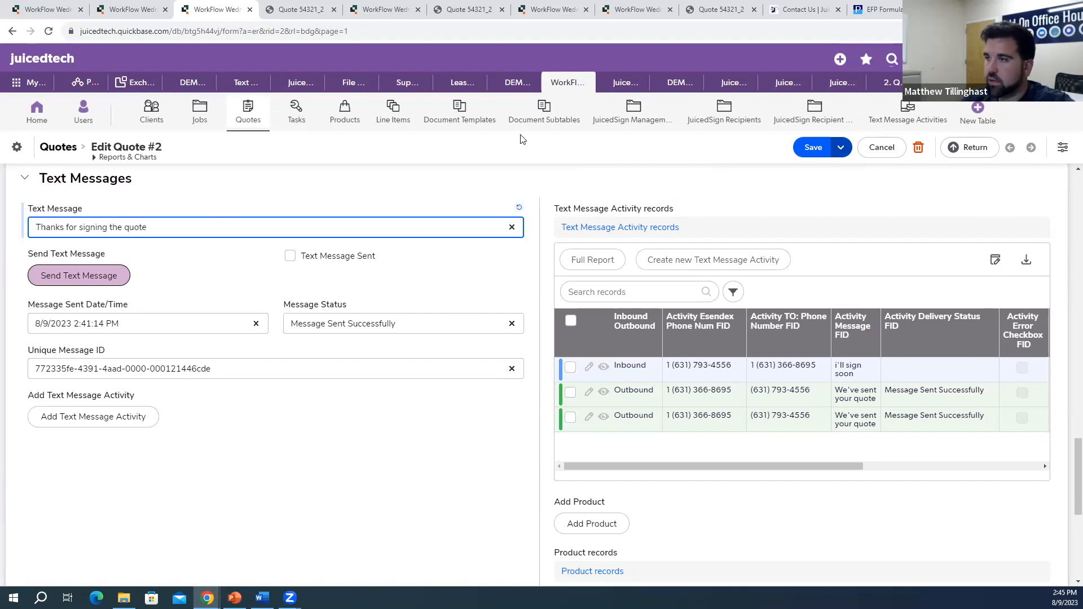
{"action": "left_click", "coordinate": [818, 147]}
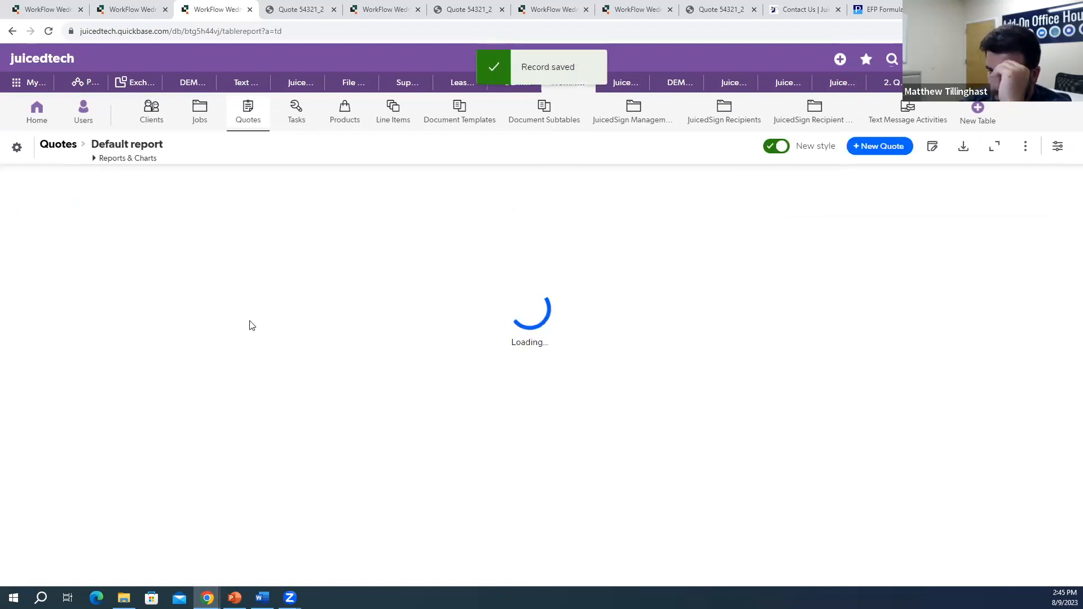
Step: Reopen Quote #2 from the report, send the thank-you text, and check the attached signed PDF and certificate
{"action": "scroll", "coordinate": [249, 329], "scroll_direction": "down", "scroll_amount": 5}
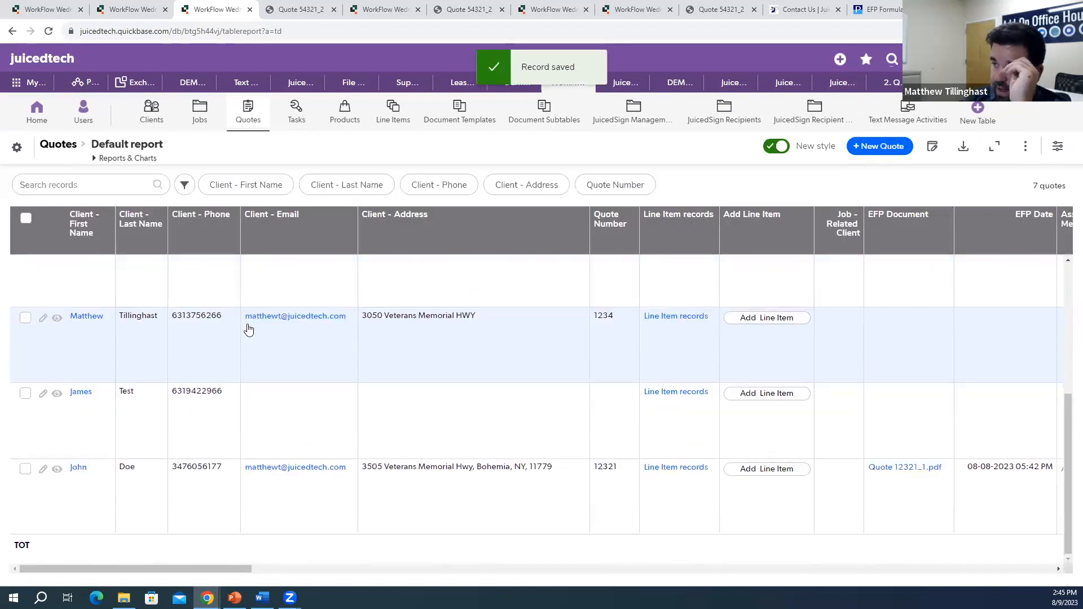
{"action": "scroll", "coordinate": [247, 326], "scroll_direction": "up", "scroll_amount": 5}
{"action": "left_click", "coordinate": [57, 266]}
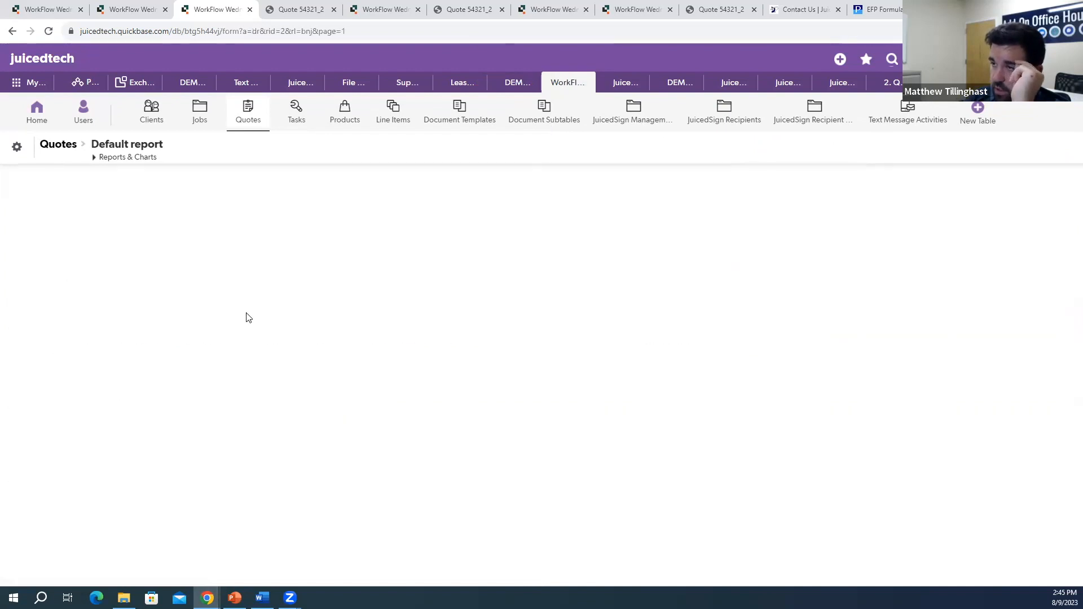
{"action": "scroll", "coordinate": [258, 321], "scroll_direction": "down", "scroll_amount": 10}
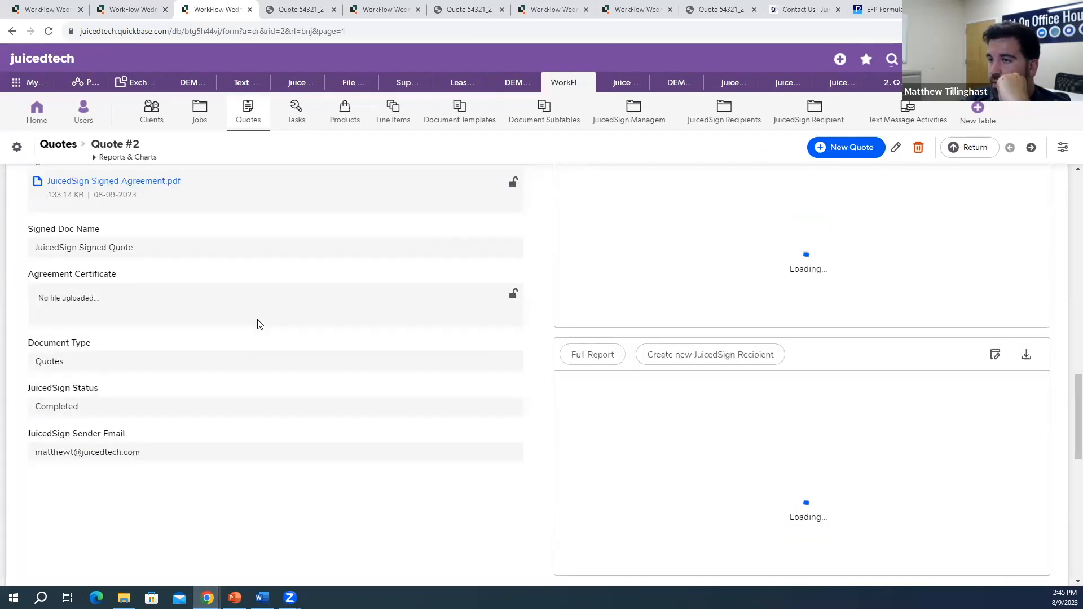
{"action": "scroll", "coordinate": [255, 327], "scroll_direction": "down", "scroll_amount": 6}
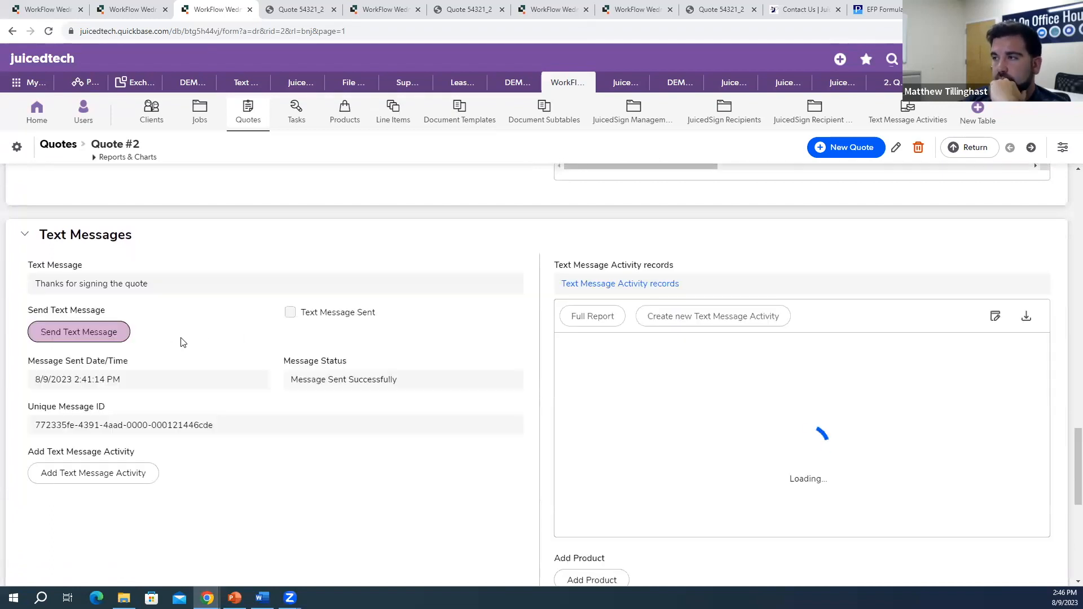
{"action": "left_click", "coordinate": [107, 334]}
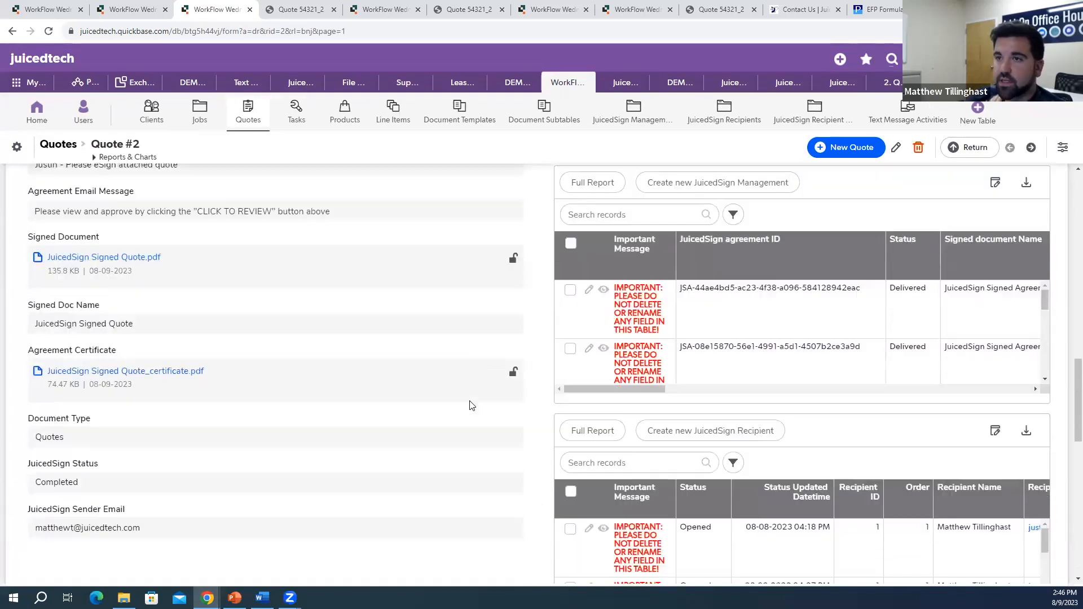
{"action": "scroll", "coordinate": [308, 367], "scroll_direction": "up", "scroll_amount": 1}
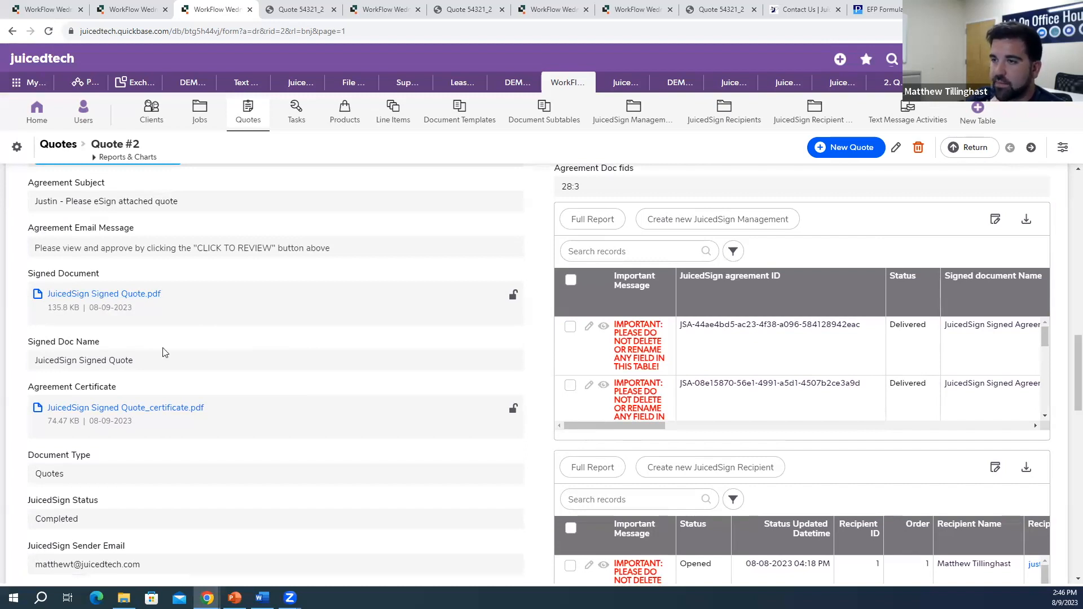
Step: Download and open the signed quote PDF to check the signature on page 3
{"action": "left_click", "coordinate": [138, 294]}
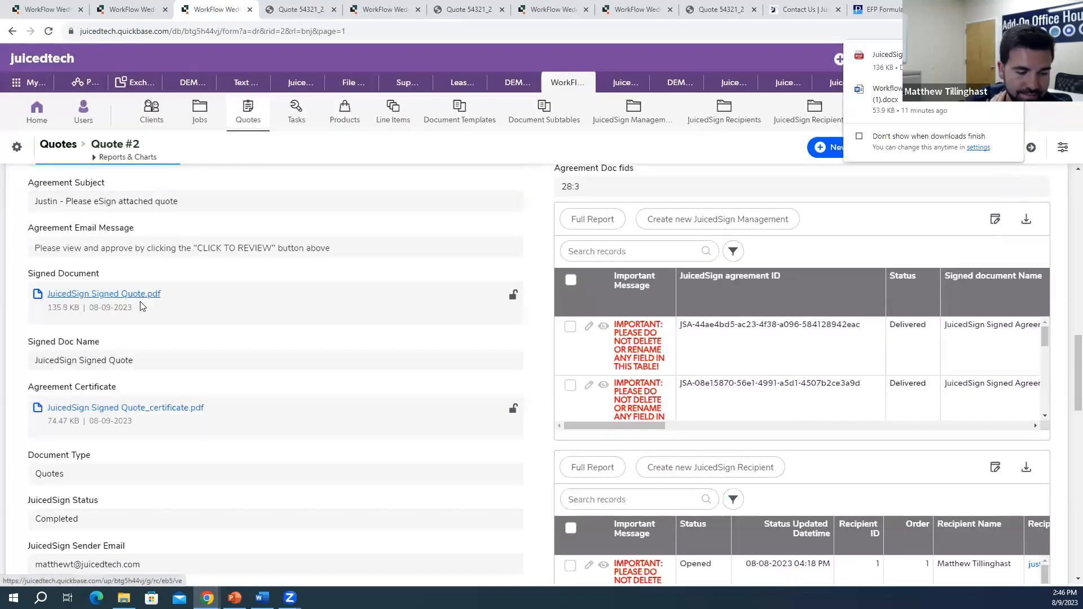
{"action": "left_click", "coordinate": [883, 59]}
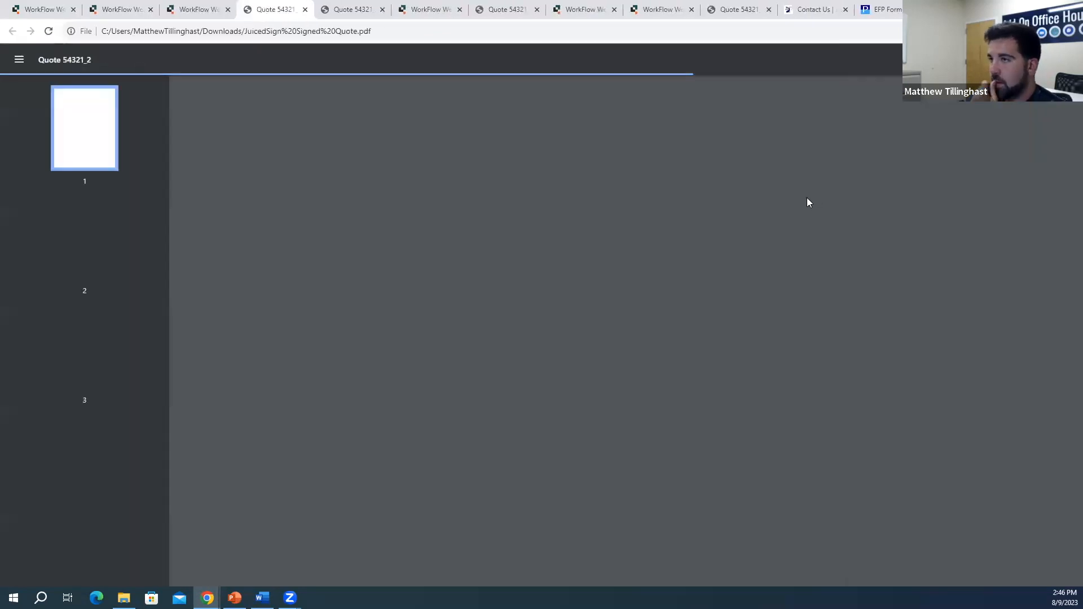
{"action": "left_click", "coordinate": [100, 328]}
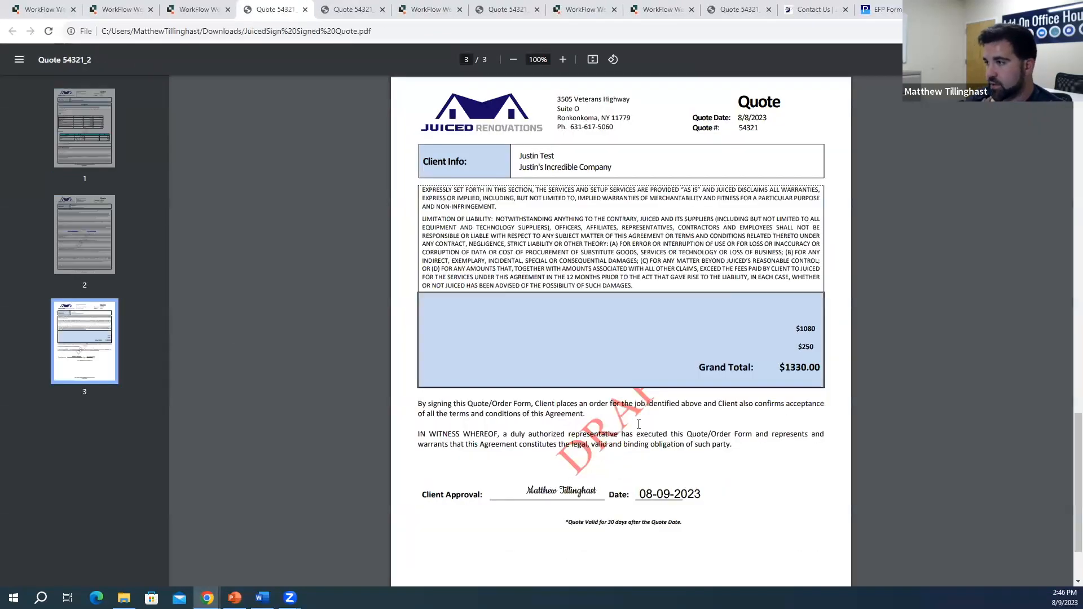
{"action": "scroll", "coordinate": [591, 448], "scroll_direction": "down", "scroll_amount": 1}
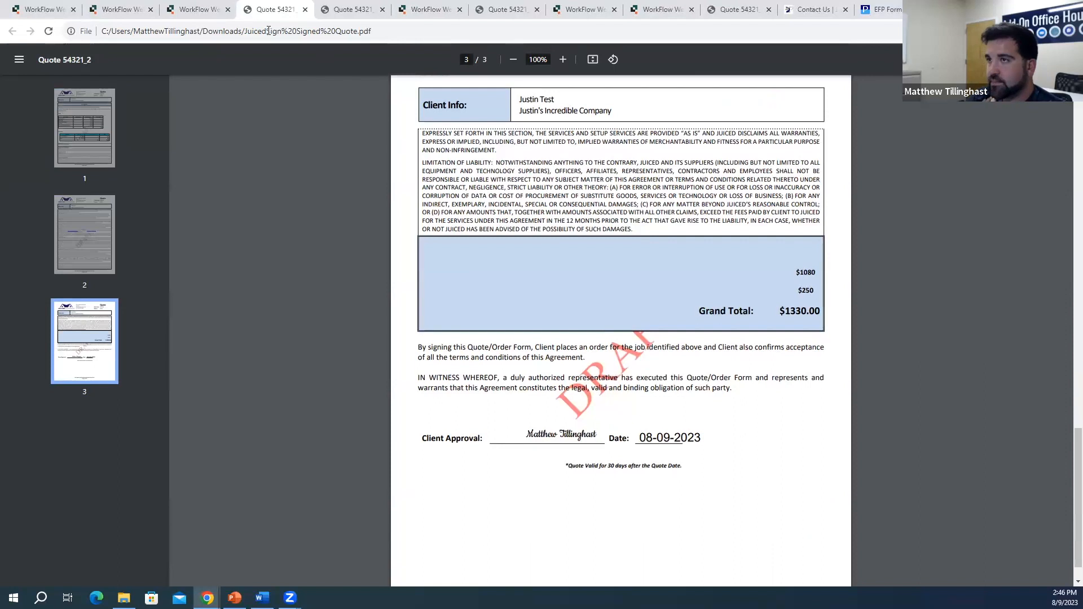
{"action": "left_click", "coordinate": [197, 10]}
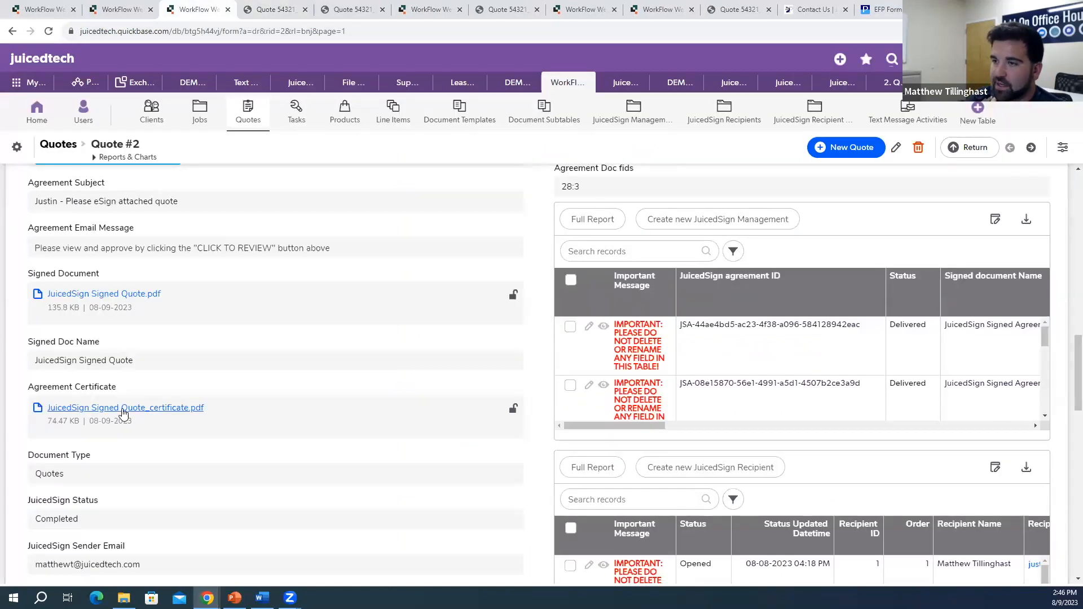
Step: Download and open the agreement certificate, compare it with the signed quote, then return to Quote #2
{"action": "left_click", "coordinate": [123, 411]}
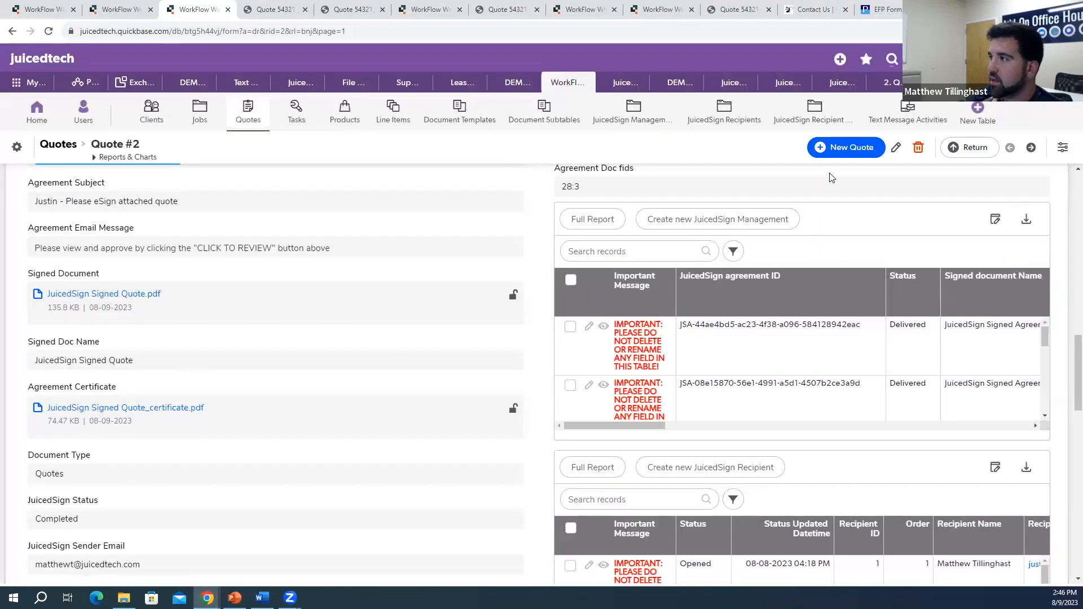
{"action": "left_click", "coordinate": [1016, 31]}
{"action": "left_click", "coordinate": [926, 81]}
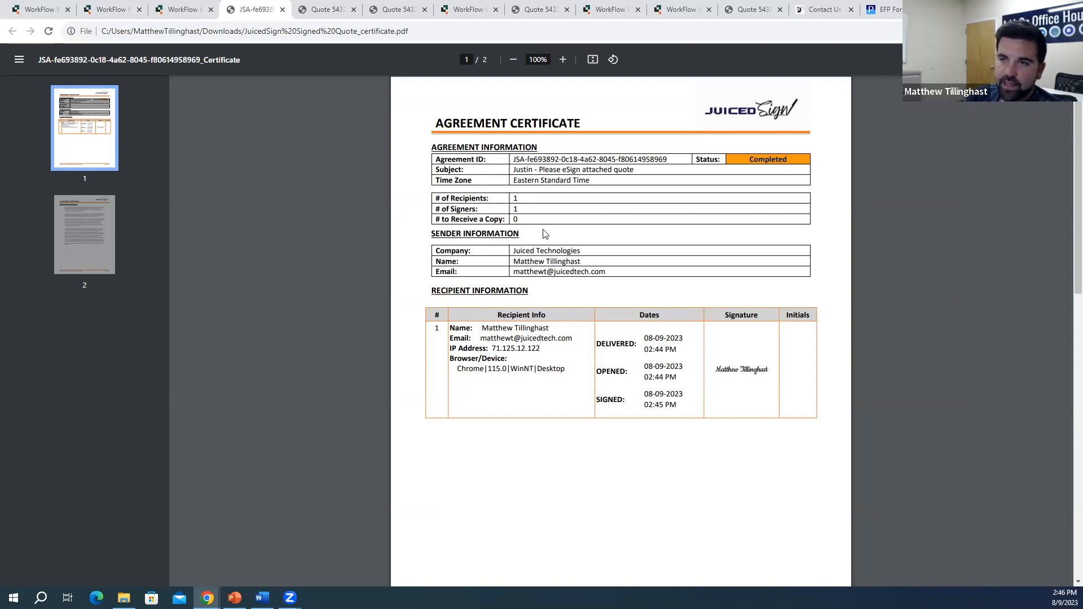
{"action": "left_click", "coordinate": [336, 8]}
{"action": "left_click", "coordinate": [262, 6]}
{"action": "left_click", "coordinate": [317, 8]}
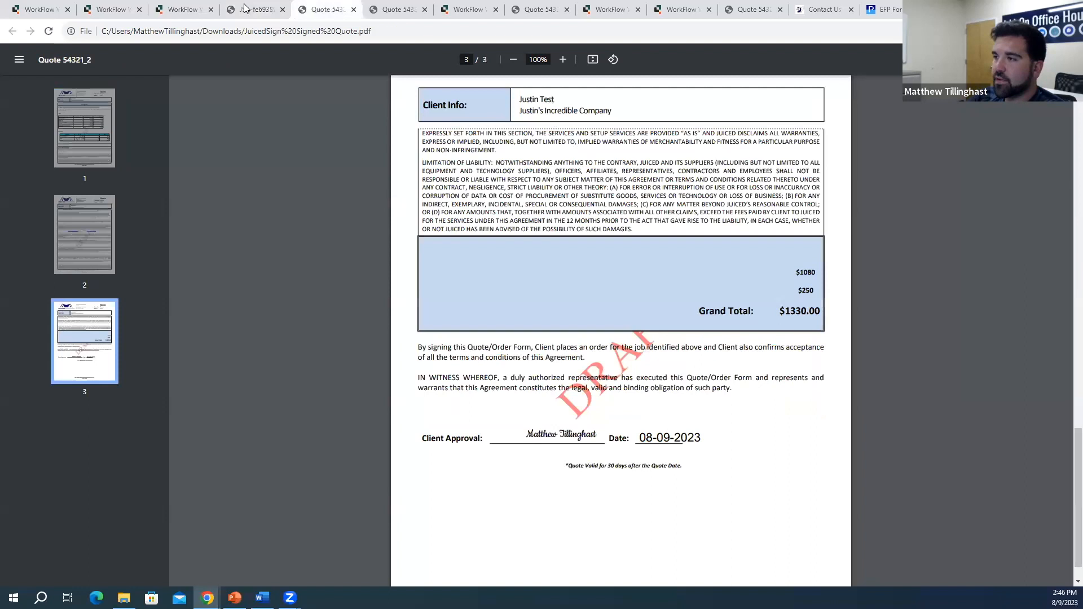
{"action": "left_click", "coordinate": [241, 6]}
{"action": "left_click", "coordinate": [194, 5]}
{"action": "left_click", "coordinate": [270, 7]}
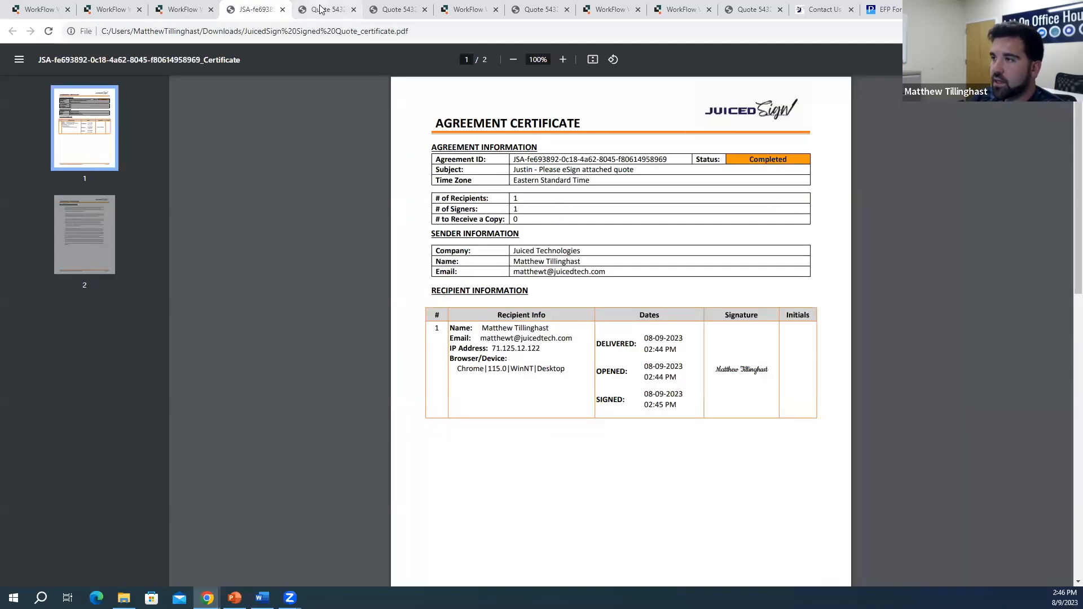
{"action": "left_click", "coordinate": [195, 8]}
{"action": "scroll", "coordinate": [149, 304], "scroll_direction": "down", "scroll_amount": 2}
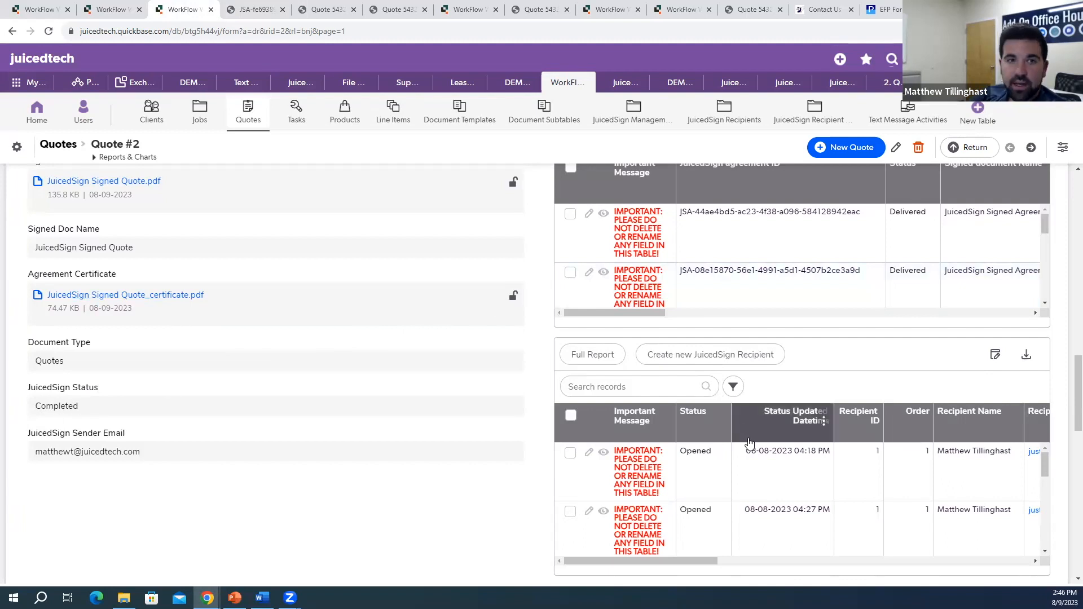
{"action": "scroll", "coordinate": [830, 267], "scroll_direction": "down", "scroll_amount": 4}
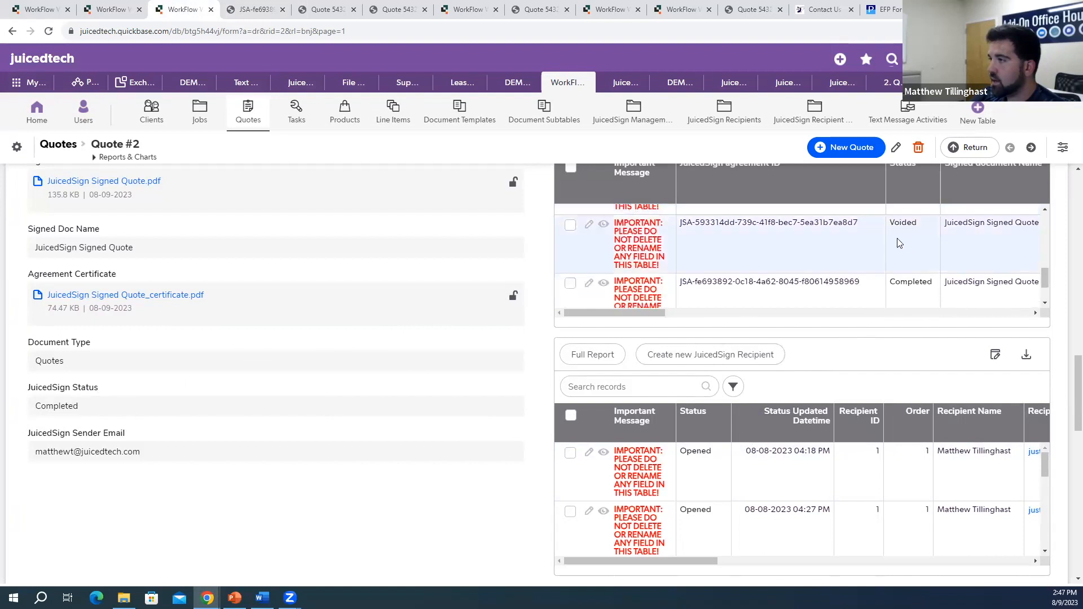
{"action": "left_click_drag", "start_coordinate": [894, 224], "coordinate": [908, 225]}
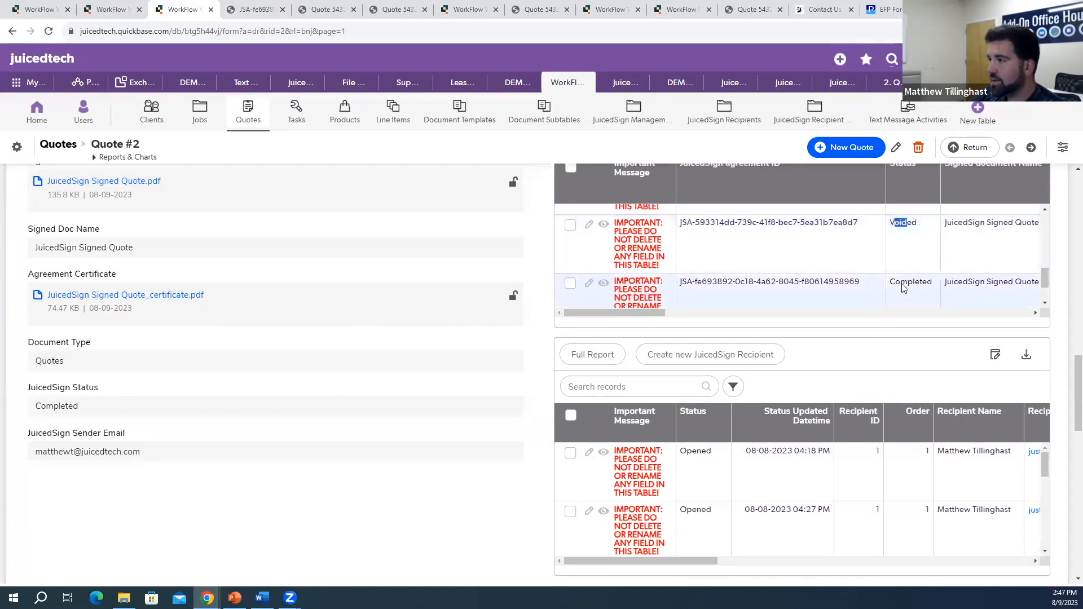
{"action": "scroll", "coordinate": [847, 277], "scroll_direction": "down", "scroll_amount": 2}
{"action": "left_click_drag", "start_coordinate": [650, 314], "coordinate": [846, 315]}
{"action": "scroll", "coordinate": [846, 310], "scroll_direction": "down", "scroll_amount": 1}
{"action": "scroll", "coordinate": [855, 423], "scroll_direction": "down", "scroll_amount": 2}
{"action": "scroll", "coordinate": [852, 434], "scroll_direction": "down", "scroll_amount": 2}
{"action": "left_click_drag", "start_coordinate": [712, 500], "coordinate": [593, 516]}
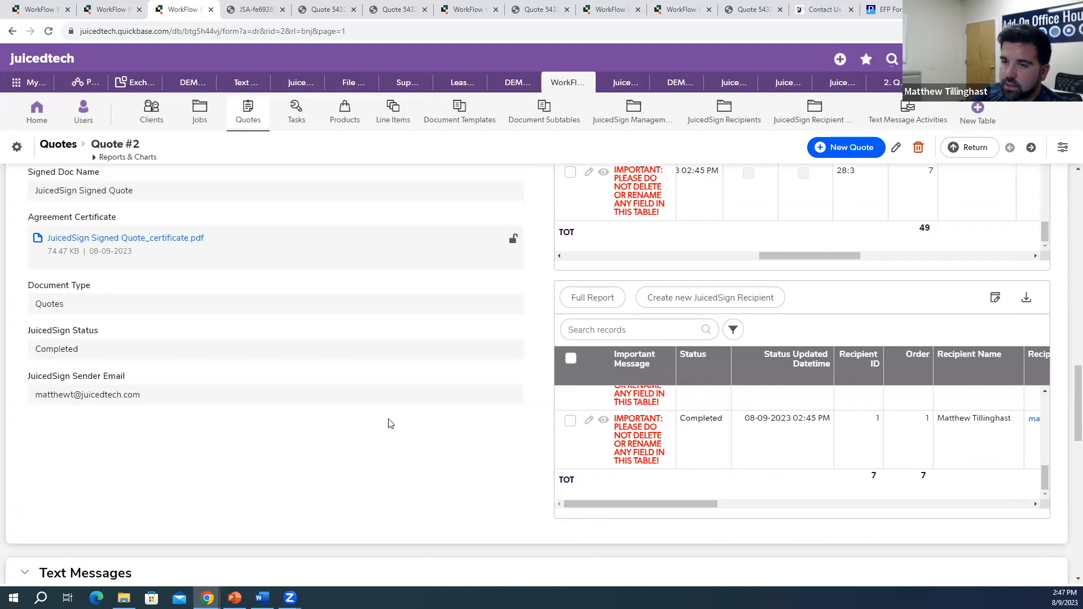
{"action": "scroll", "coordinate": [387, 451], "scroll_direction": "up", "scroll_amount": 10}
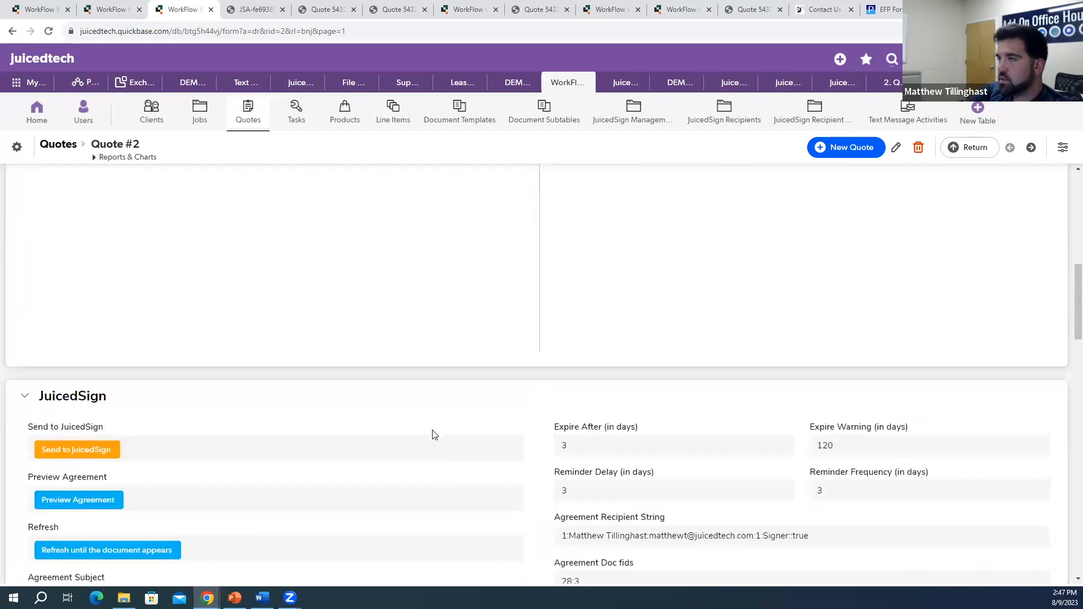
{"action": "scroll", "coordinate": [429, 446], "scroll_direction": "up", "scroll_amount": 2}
{"action": "scroll", "coordinate": [429, 451], "scroll_direction": "up", "scroll_amount": 6}
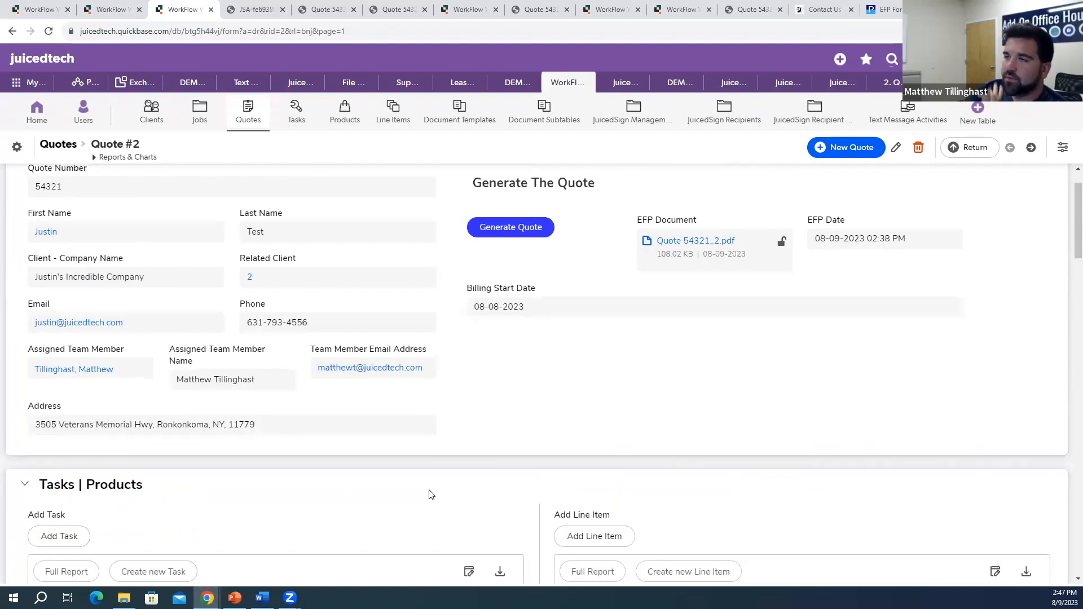
{"action": "scroll", "coordinate": [372, 490], "scroll_direction": "down", "scroll_amount": 6}
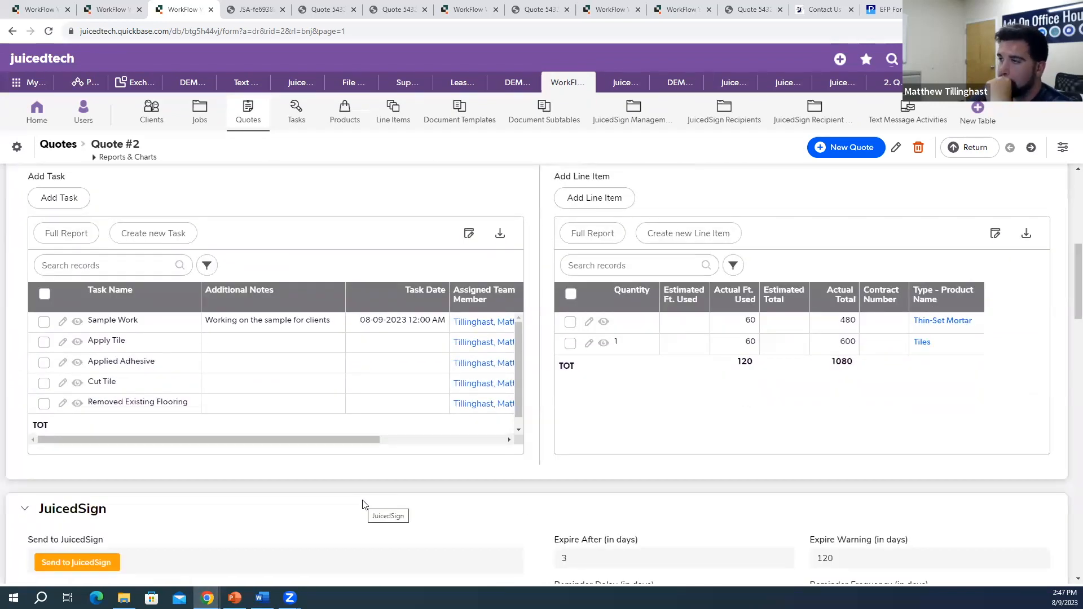
{"action": "scroll", "coordinate": [363, 504], "scroll_direction": "down", "scroll_amount": 3}
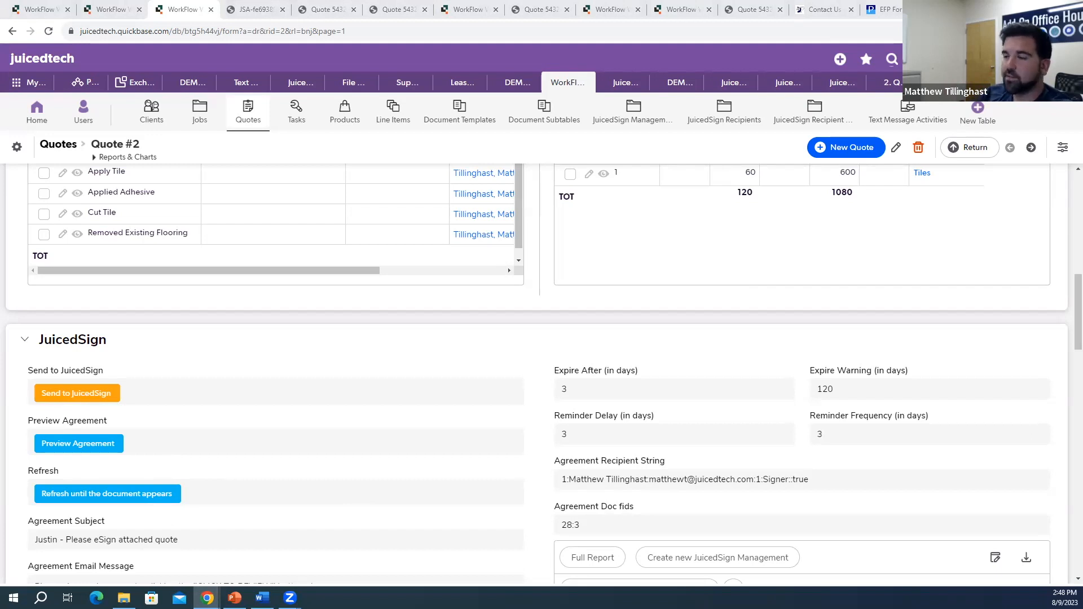
{"action": "scroll", "coordinate": [213, 331], "scroll_direction": "down", "scroll_amount": 15}
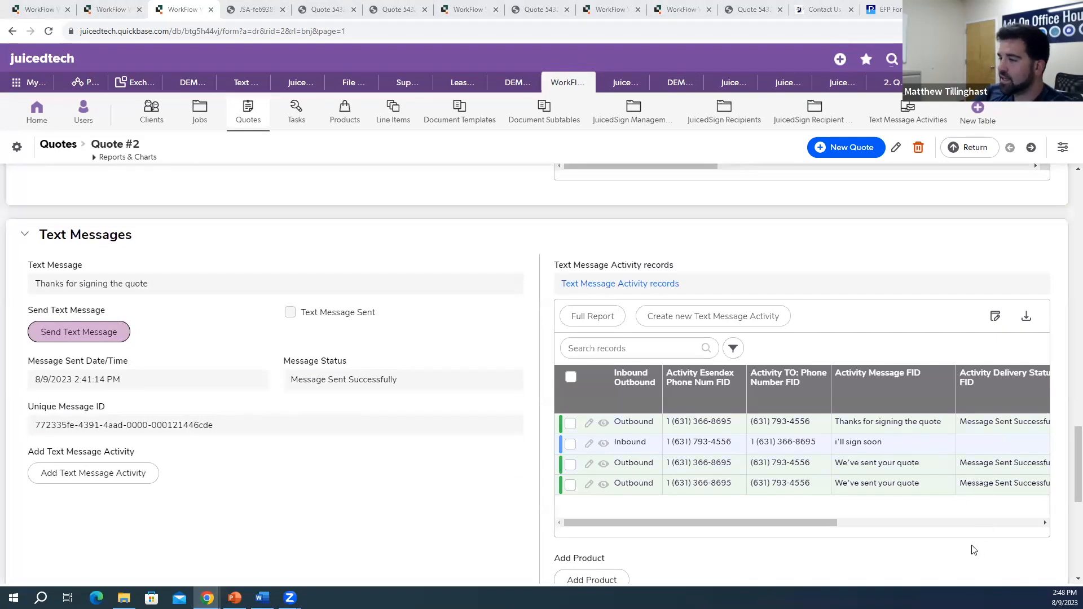
Step: Reload Quote #2 and confirm the thank-you text shows sent at 8/9/2023 2:46:10 PM
{"action": "scroll", "coordinate": [975, 550], "scroll_direction": "down", "scroll_amount": 1}
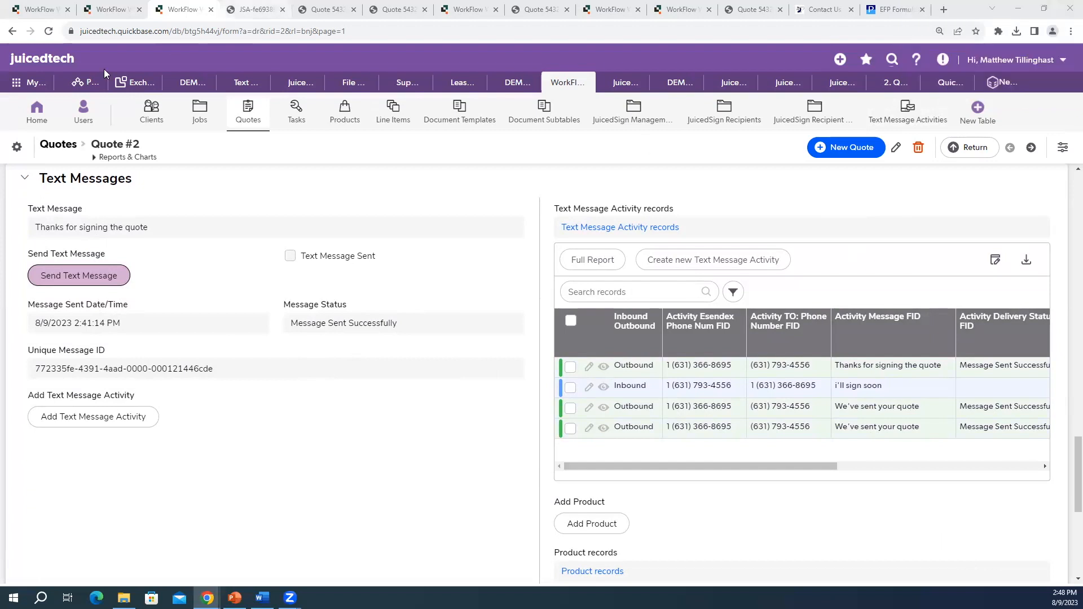
{"action": "left_click", "coordinate": [50, 31]}
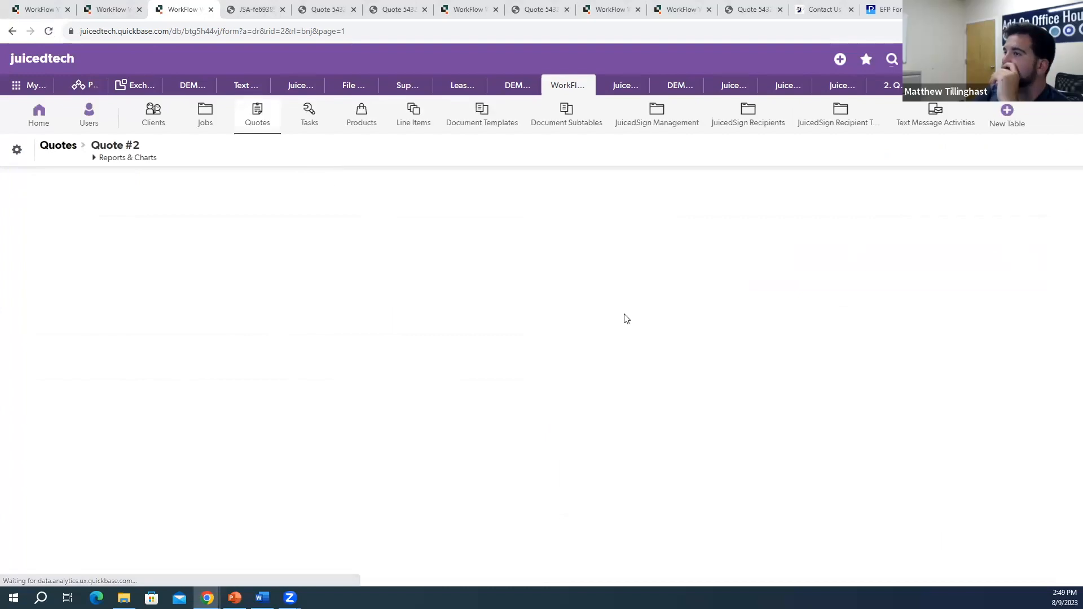
{"action": "scroll", "coordinate": [622, 354], "scroll_direction": "down", "scroll_amount": 20}
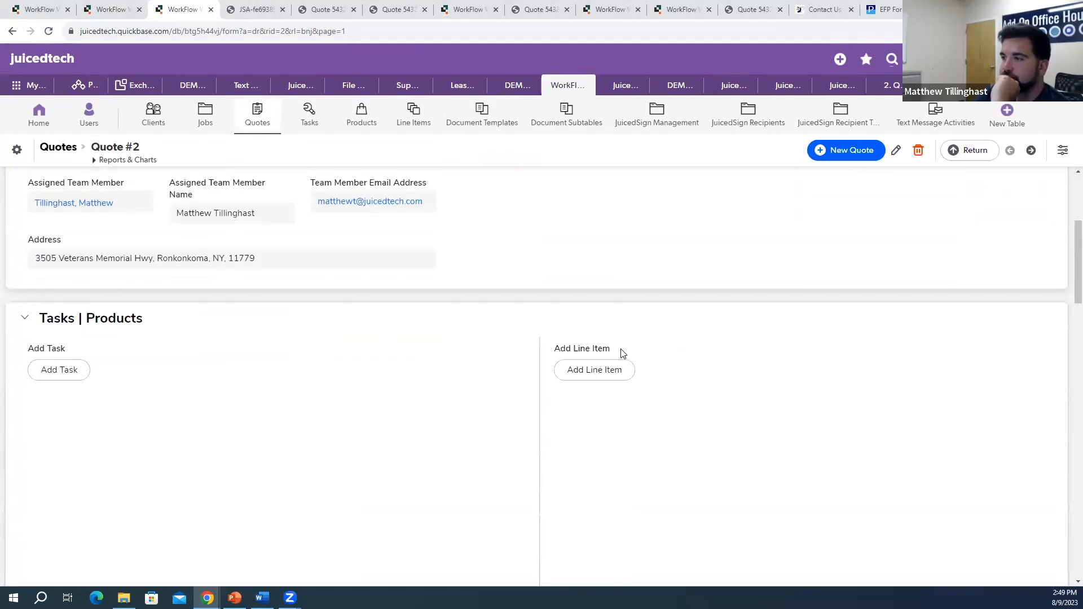
{"action": "scroll", "coordinate": [622, 354], "scroll_direction": "down", "scroll_amount": 6}
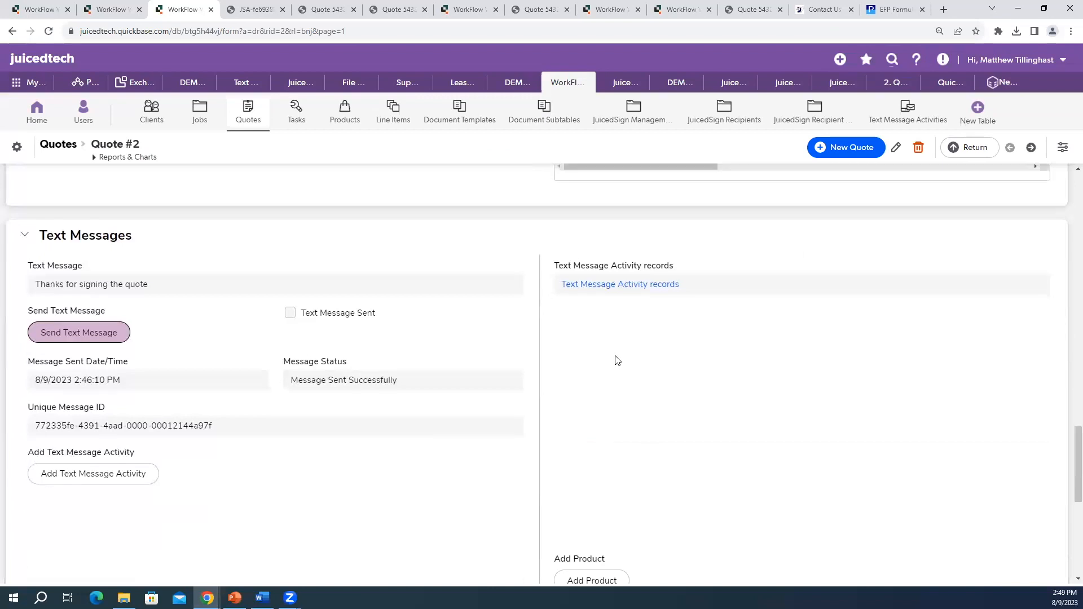
{"action": "scroll", "coordinate": [603, 361], "scroll_direction": "down", "scroll_amount": 1}
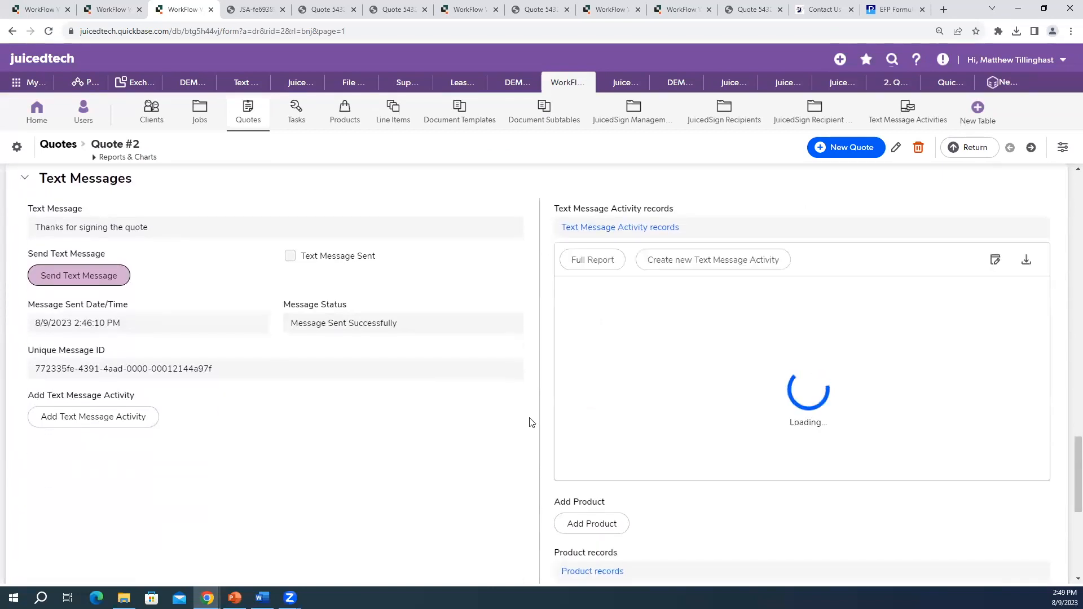